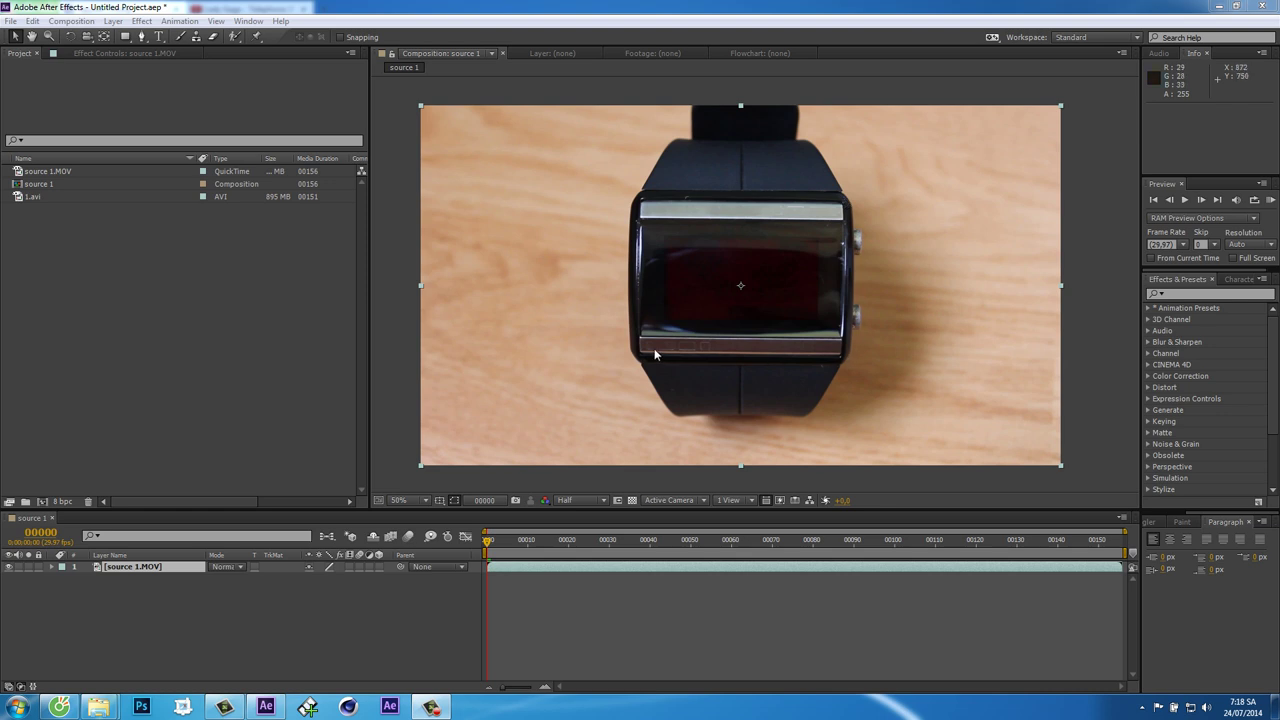
Send the source 1.MOV layer to mocha AE using Animation > Track in mocha AE
click(141, 571)
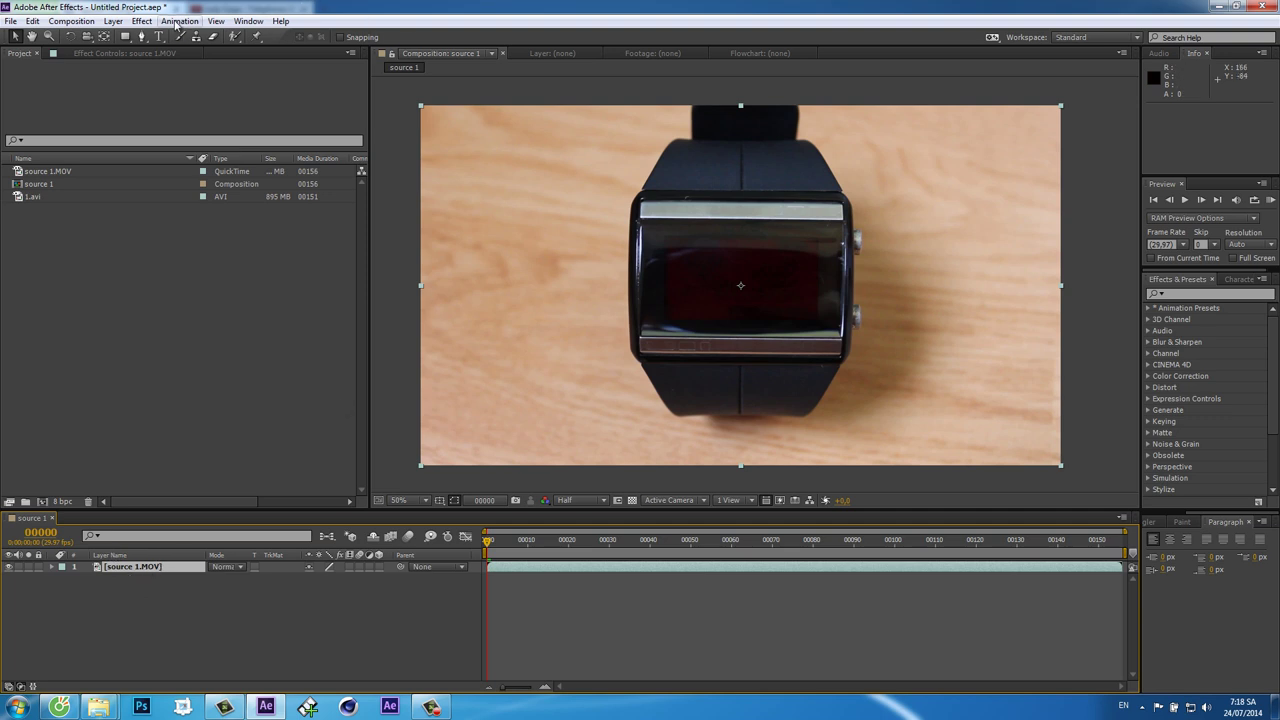
click(177, 22)
click(205, 273)
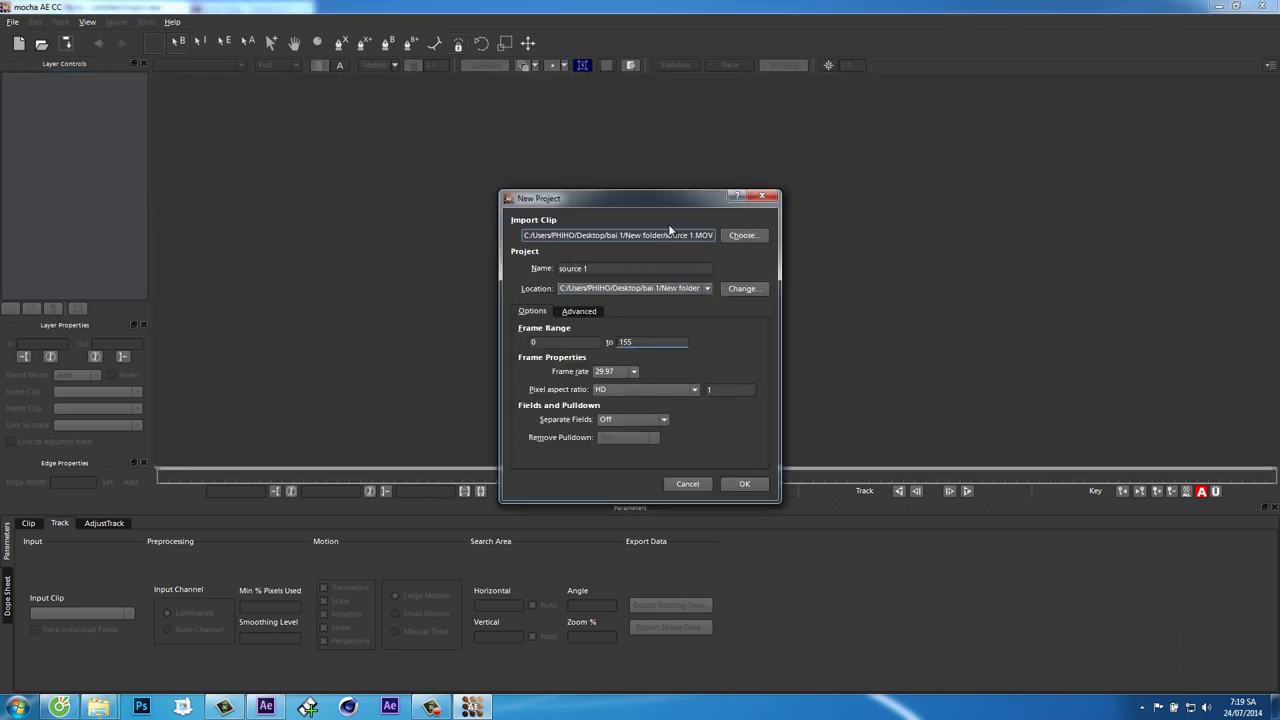
Accept the source 1 clip settings in mocha's New Project dialog
click(744, 485)
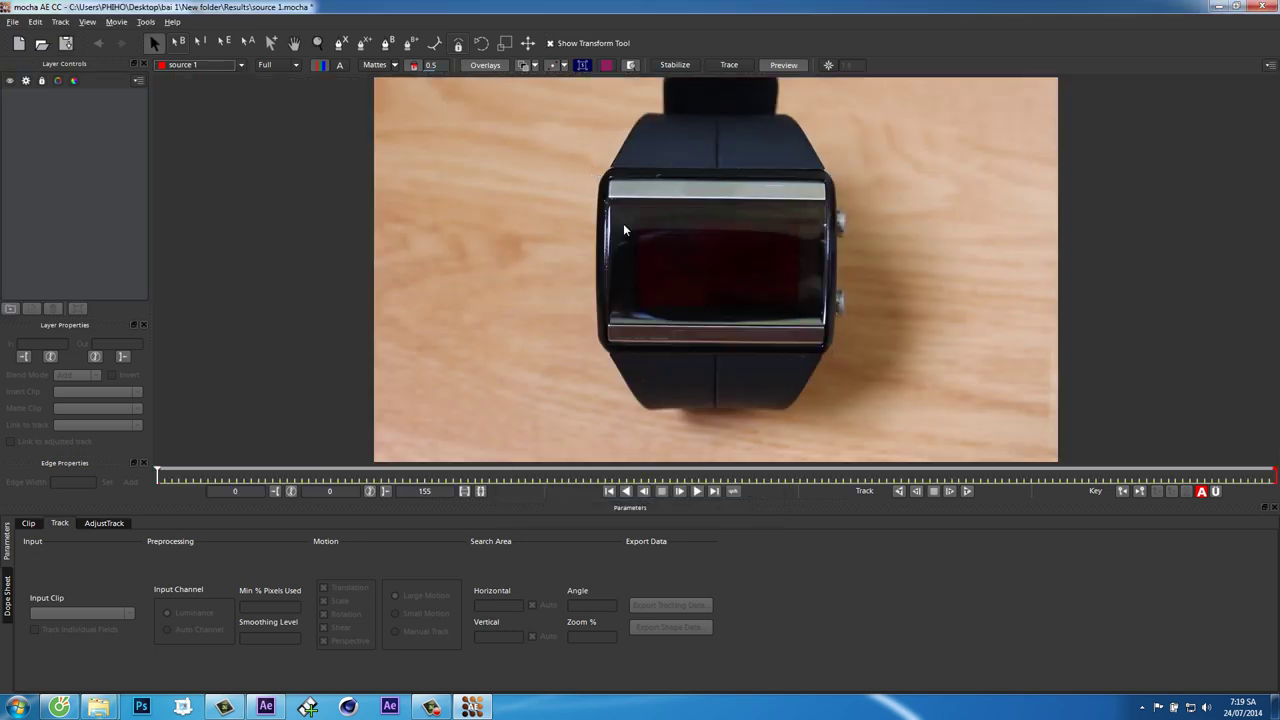
Zoom in and draw a closed X-Spline shape around the watch's four corners on Layer 2
click(340, 43)
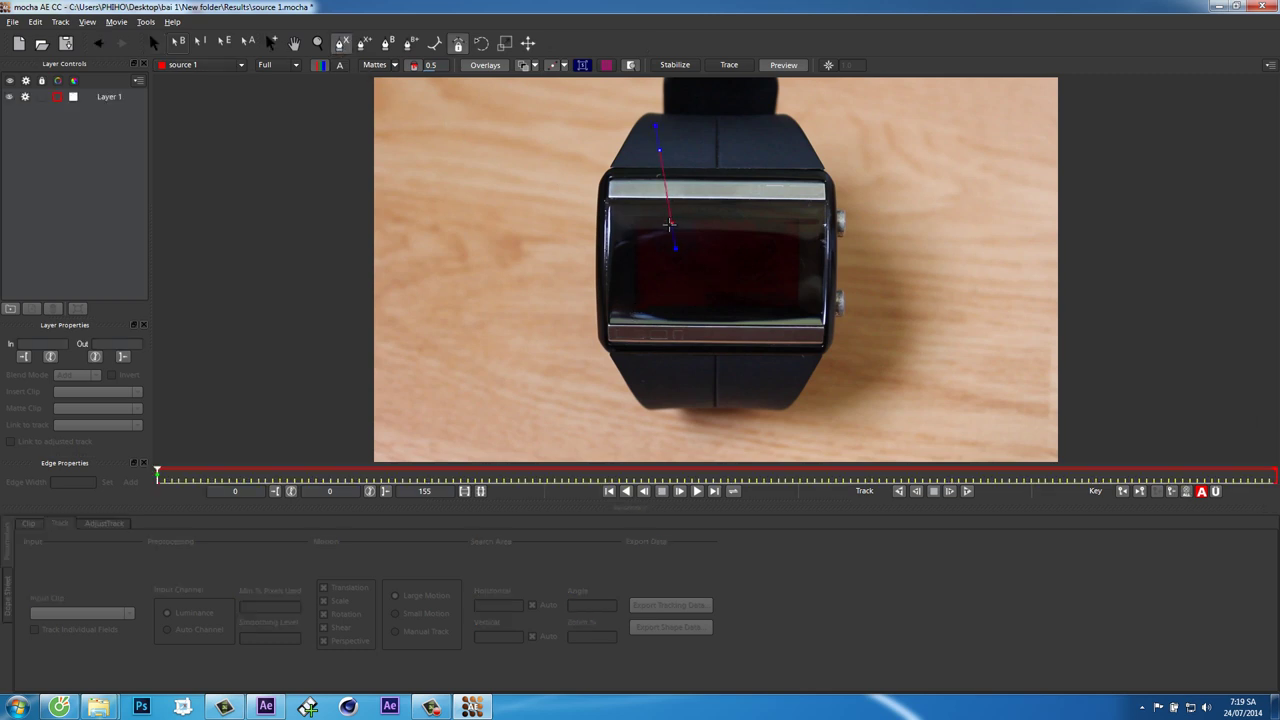
key(z)
mouse_move(625, 250)
mouse_down()
mouse_move(681, 257)
mouse_move(677, 194)
mouse_up()
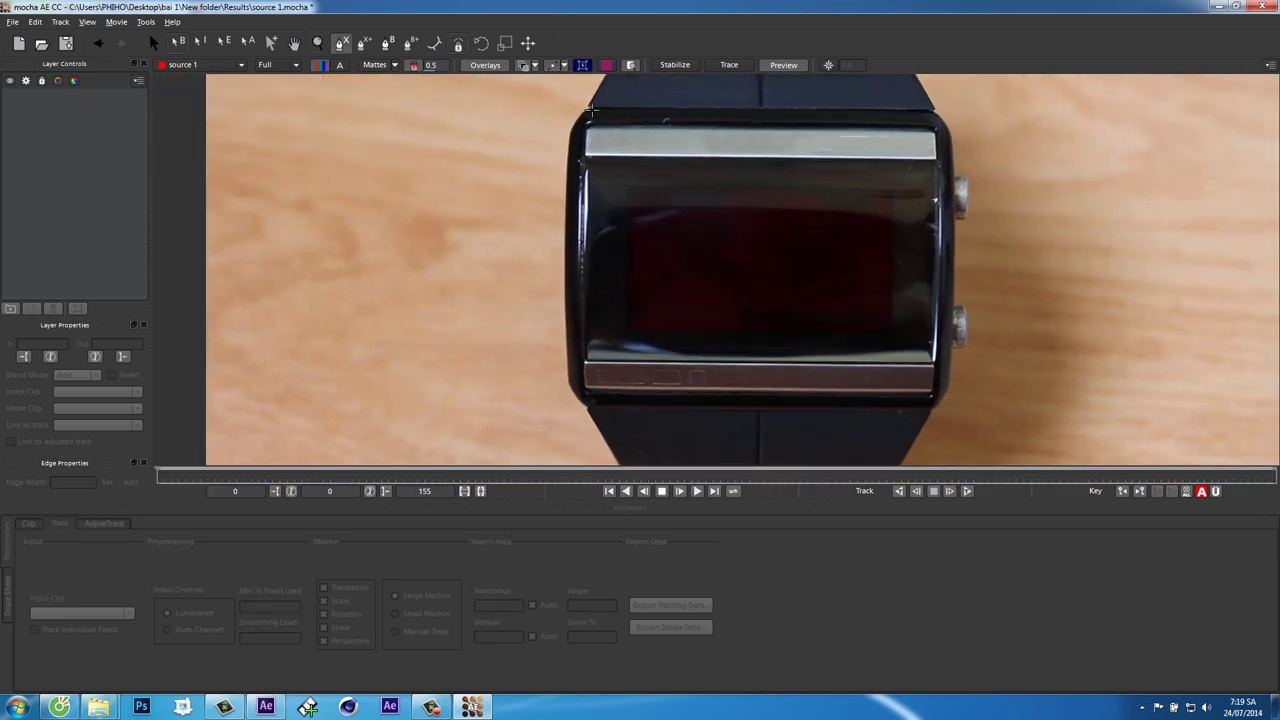
click(590, 108)
click(563, 100)
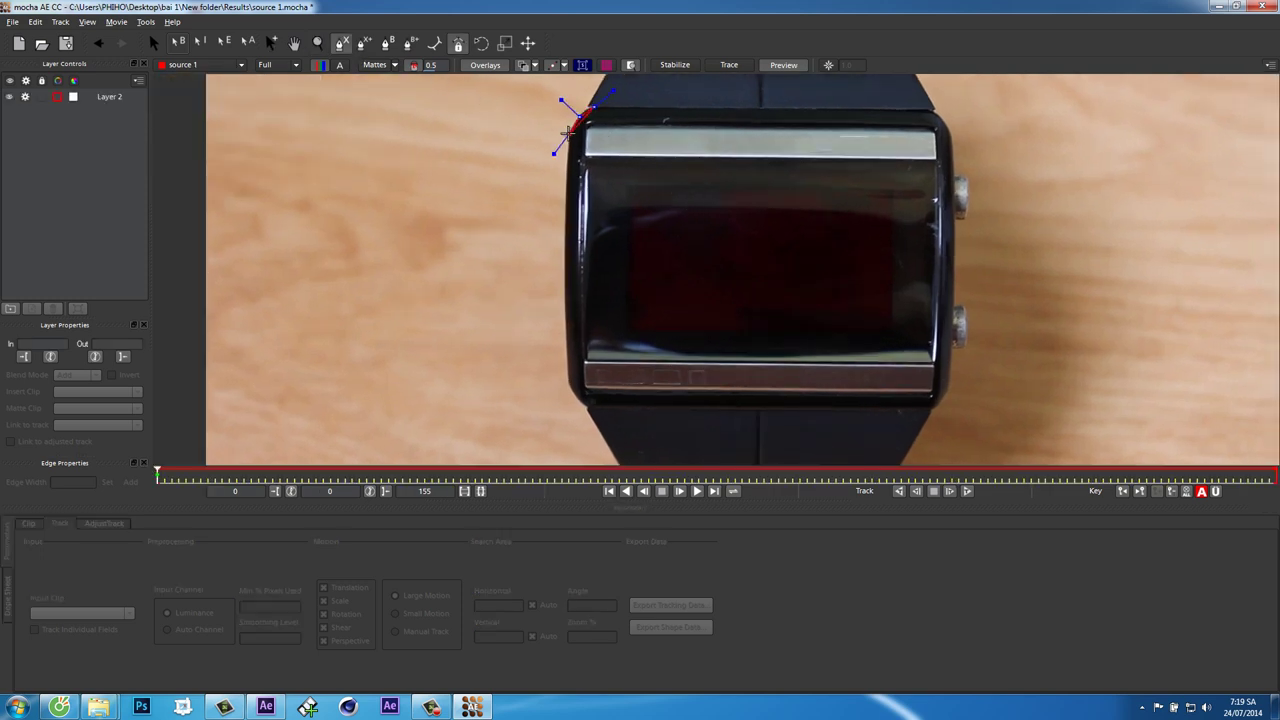
click(566, 378)
click(591, 404)
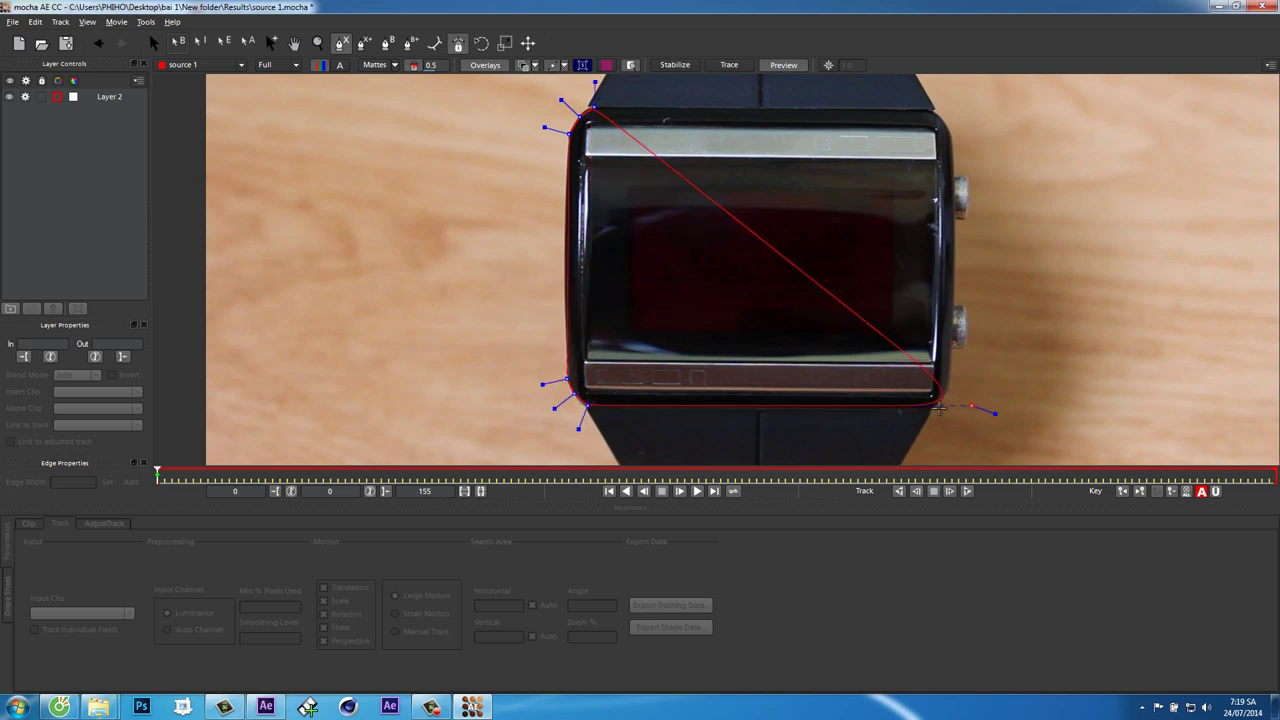
click(938, 400)
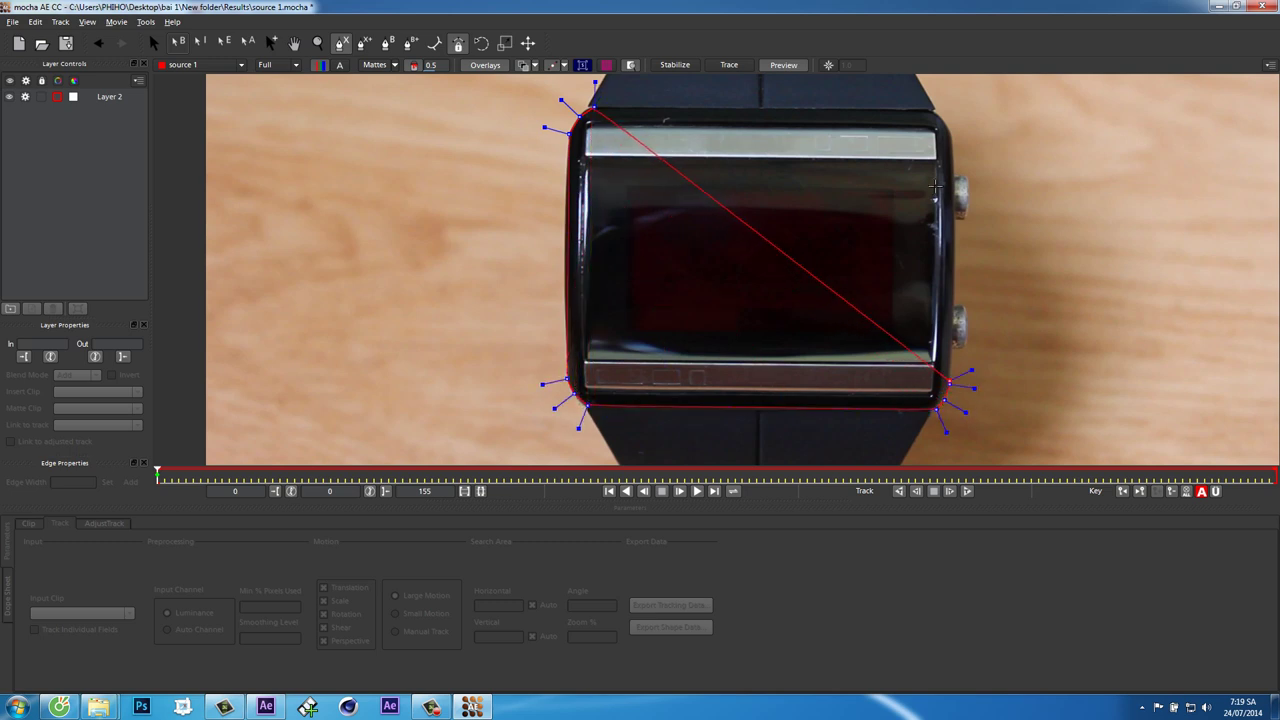
click(946, 126)
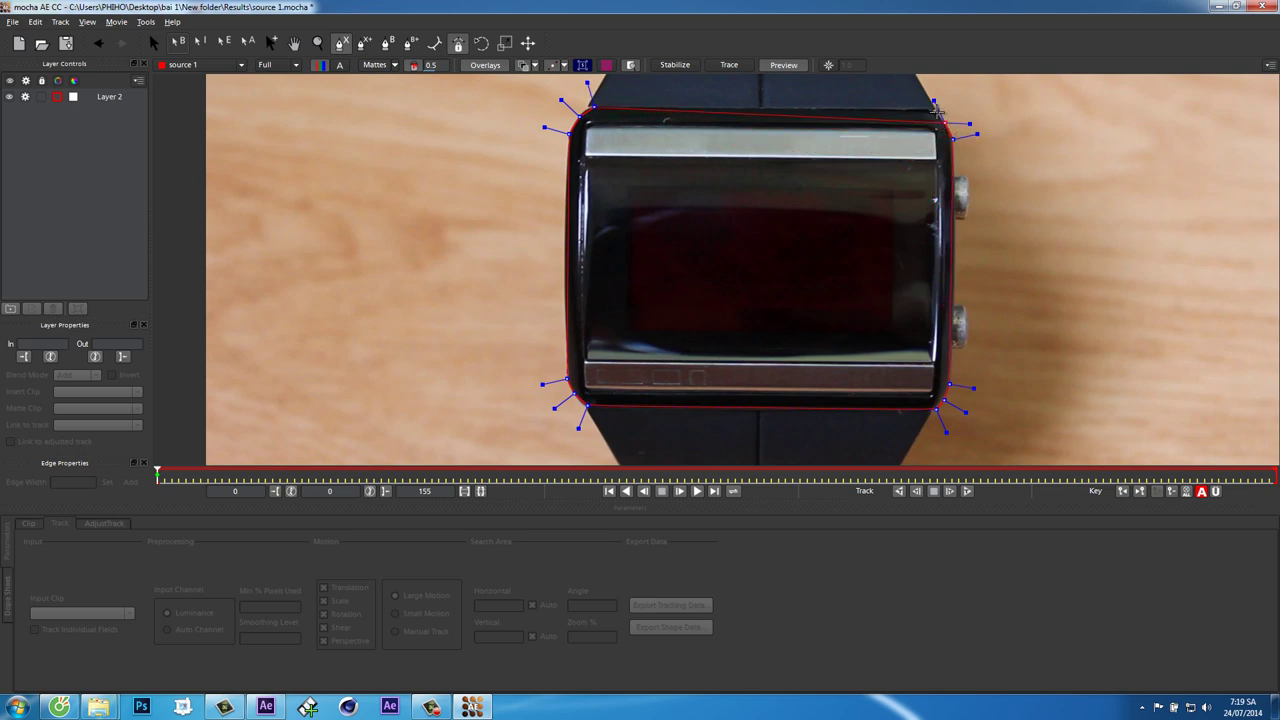
right_click(972, 134)
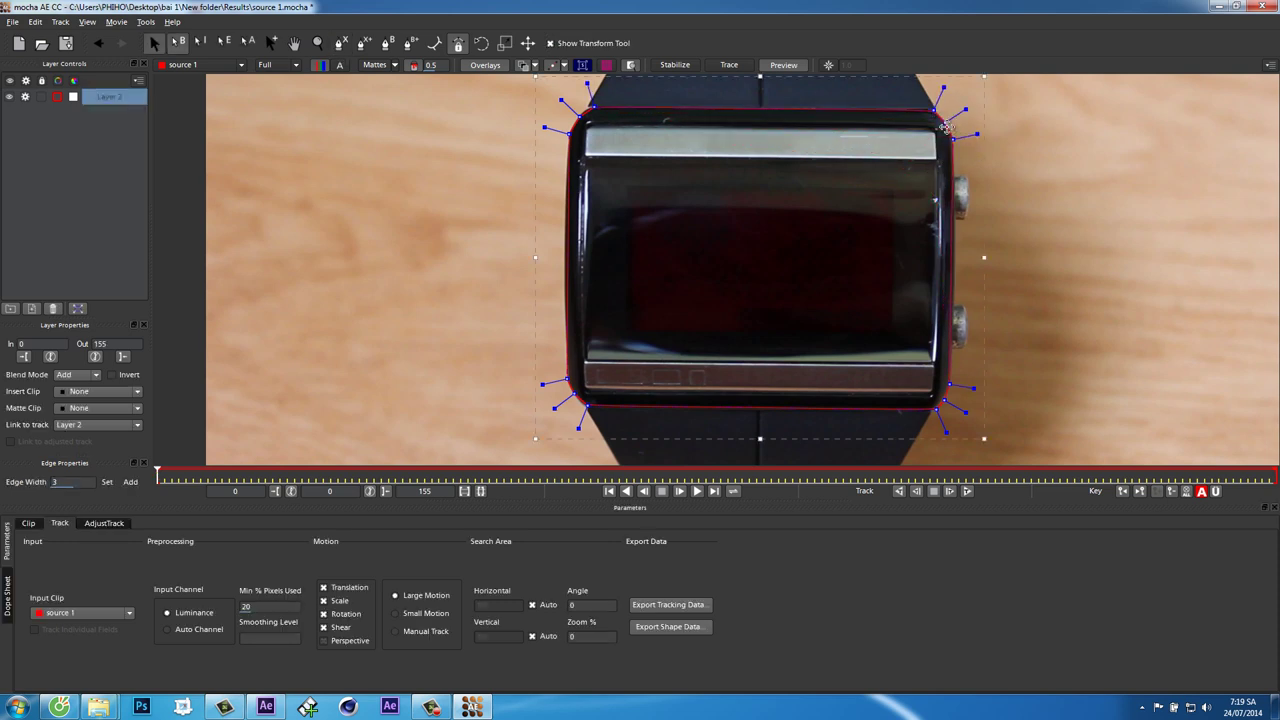
Refine the spline's top-right and lower-right corner points onto the watch edge
drag(972, 134, 962, 112)
drag(916, 322, 952, 202)
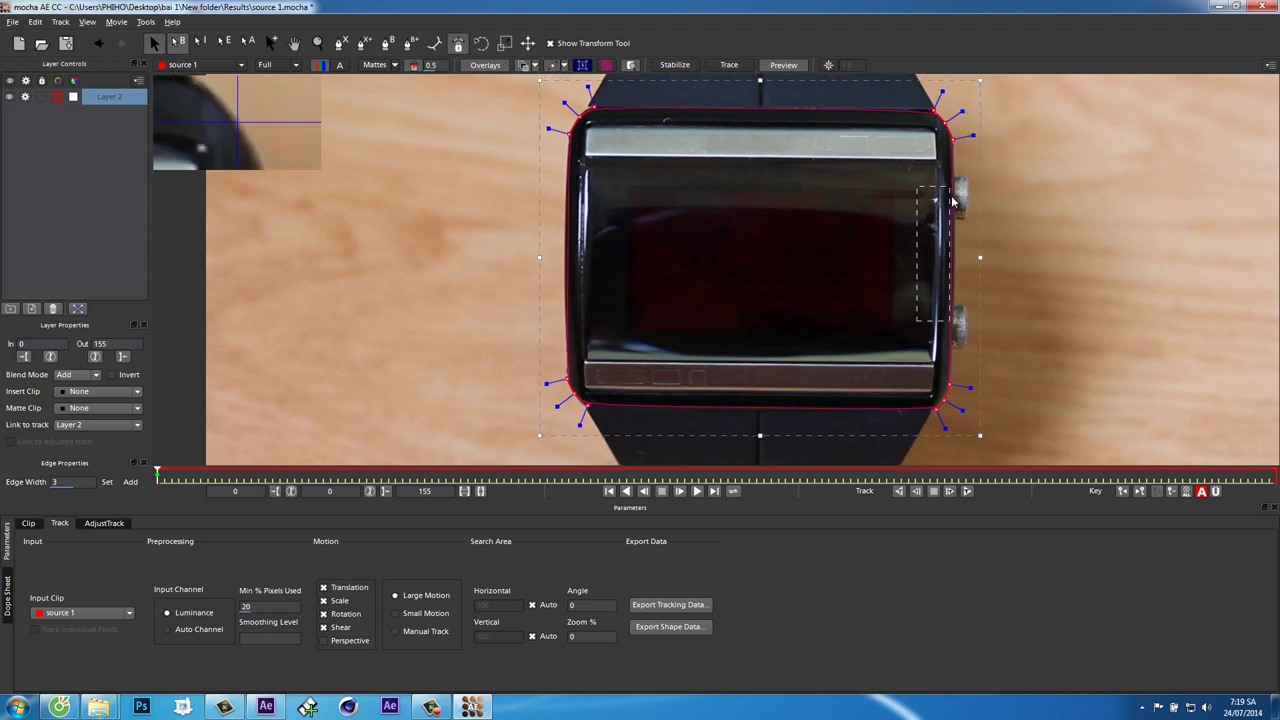
key(z)
click(949, 425)
click(955, 400)
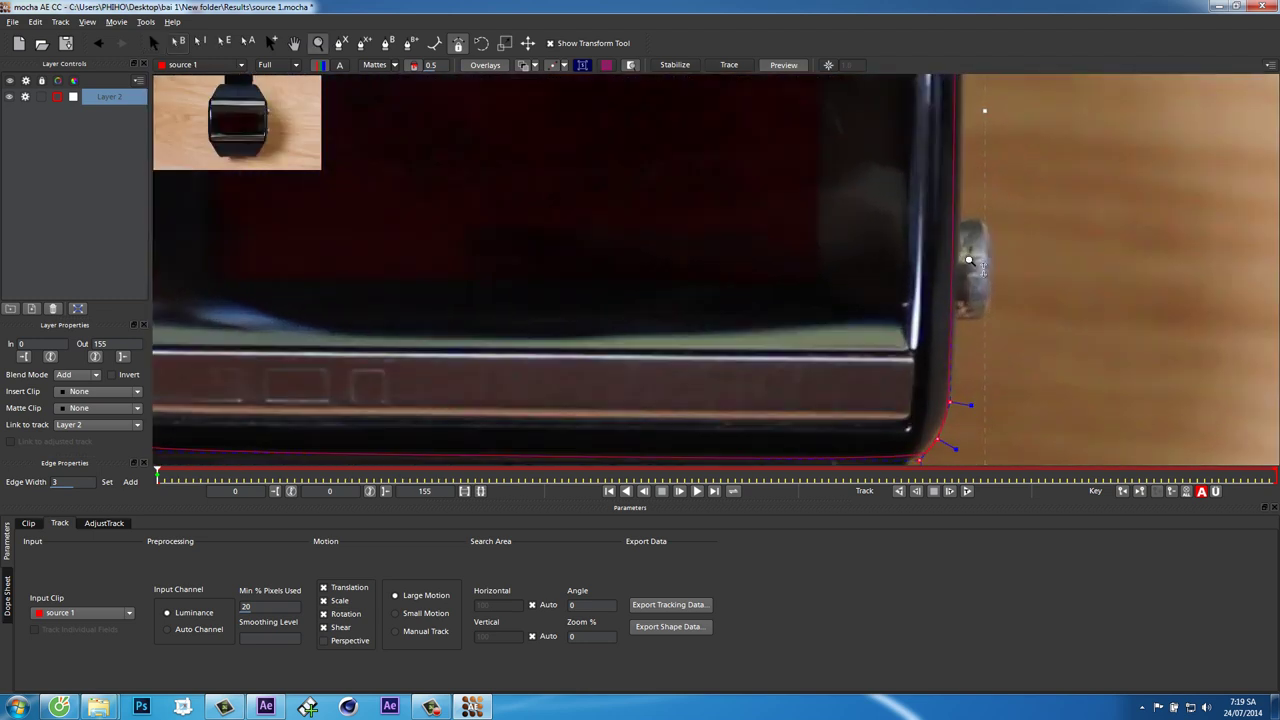
drag(969, 262, 1015, 160)
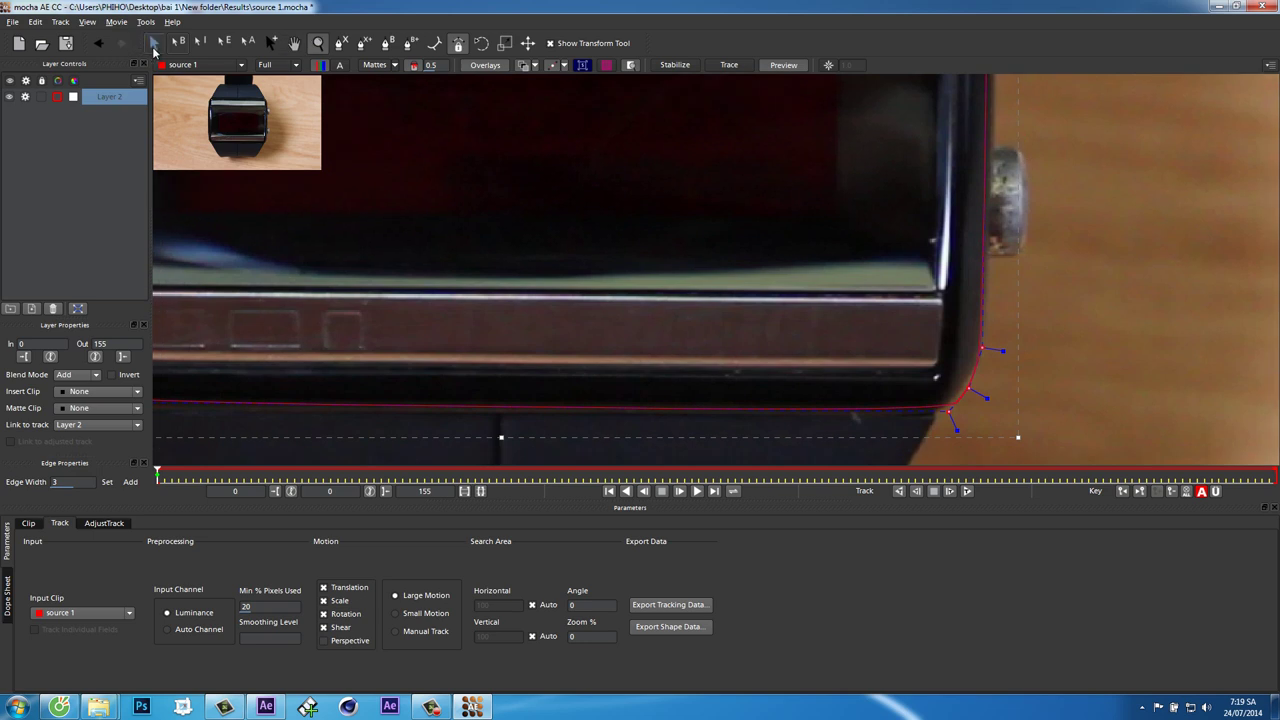
click(154, 43)
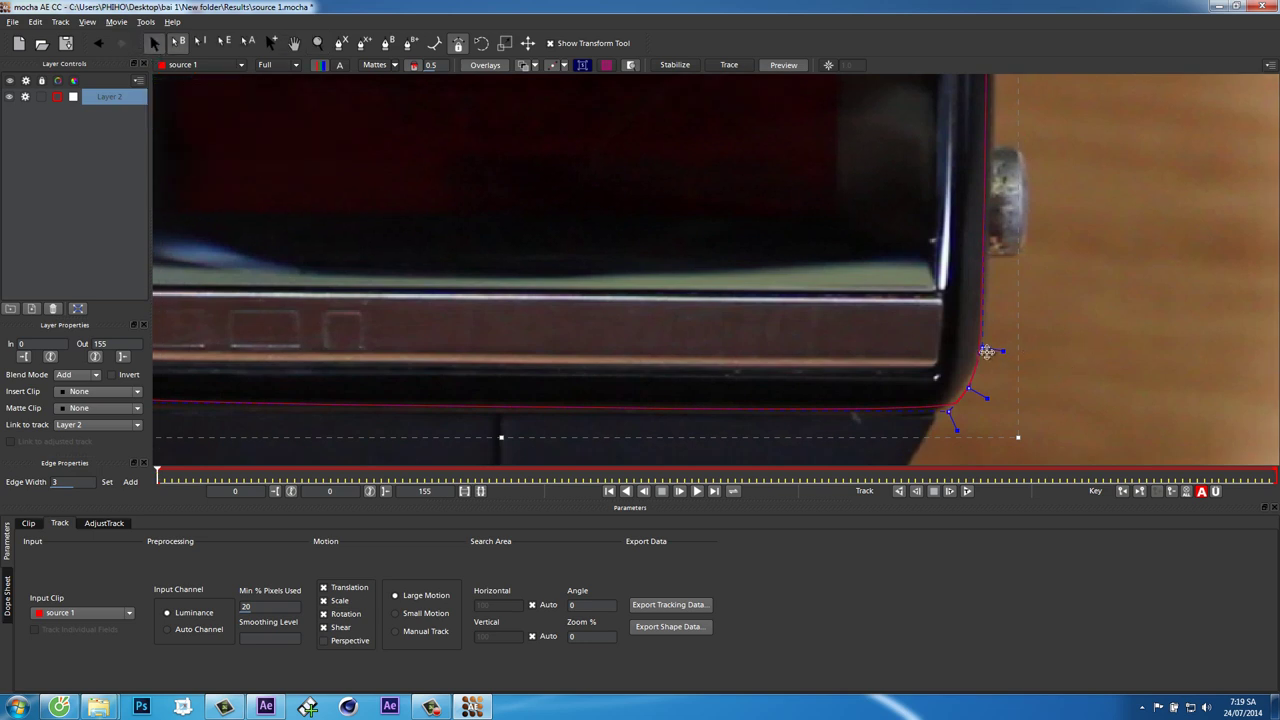
drag(984, 349, 943, 421)
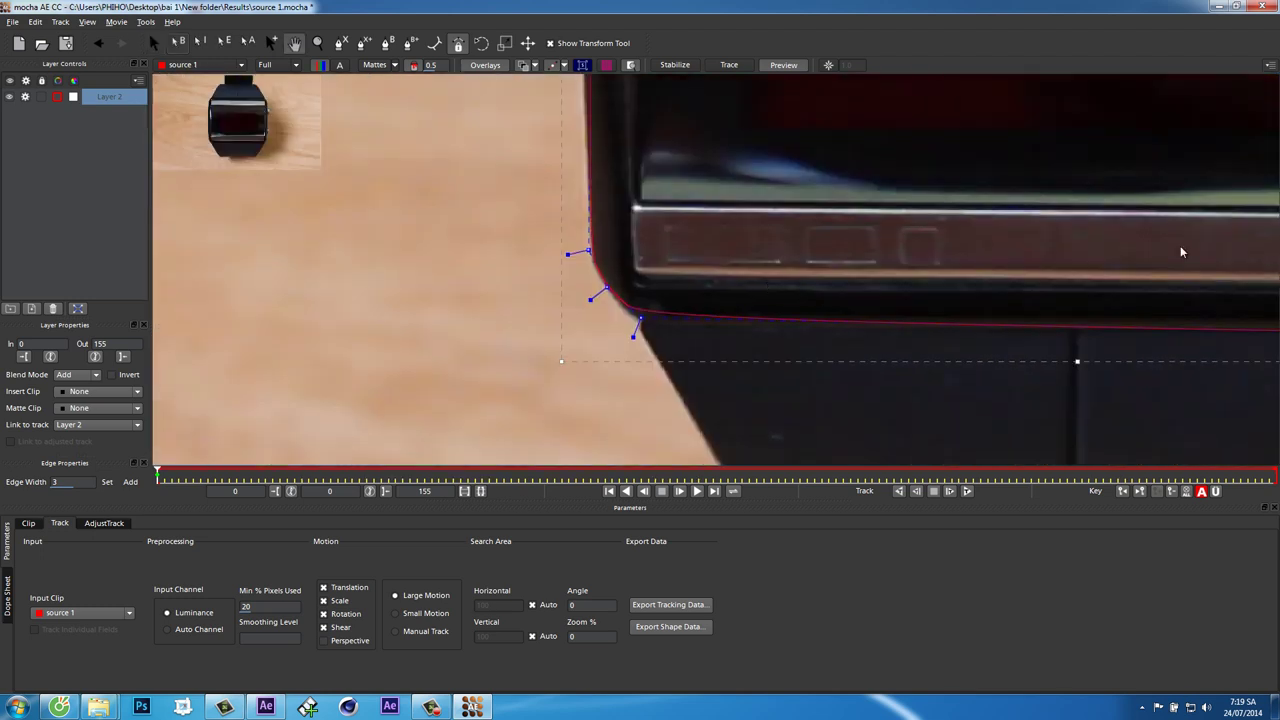
Tighten the bottom-left, top-left and top-right corner points to the watch edge, then zoom out
drag(606, 289, 632, 316)
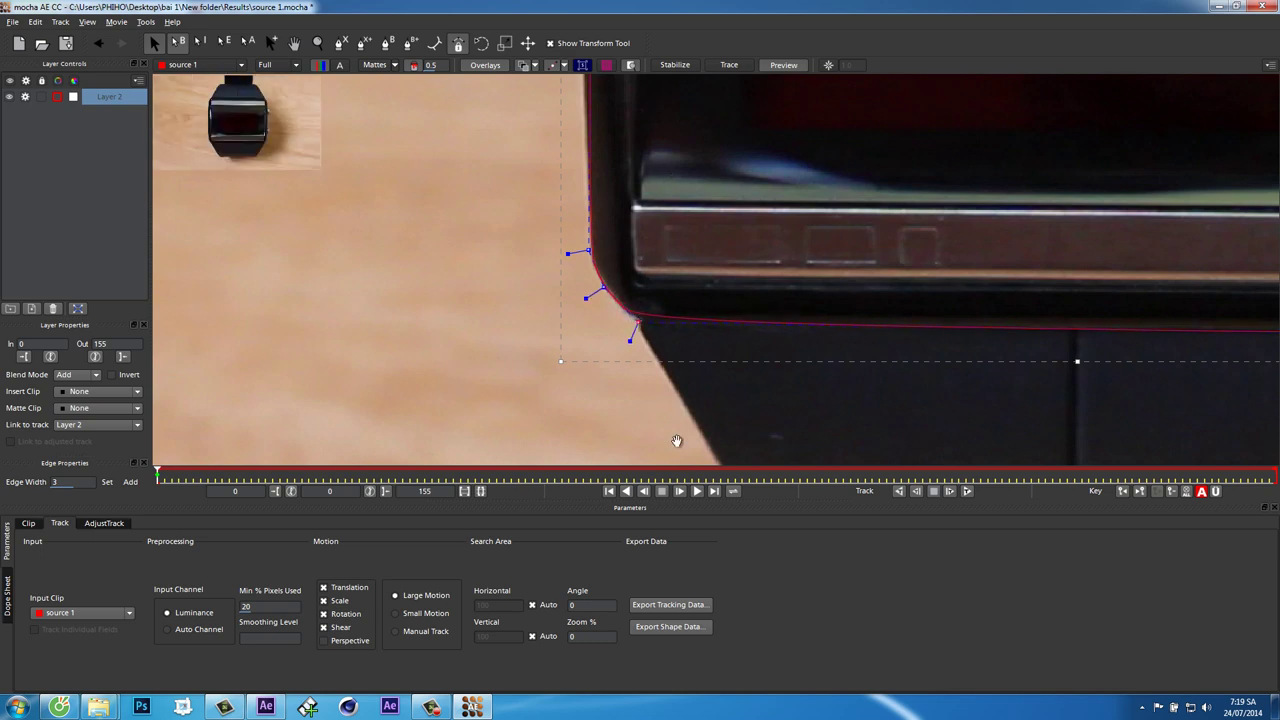
mouse_move(677, 437)
mouse_down()
mouse_move(706, 178)
mouse_move(706, 391)
mouse_up()
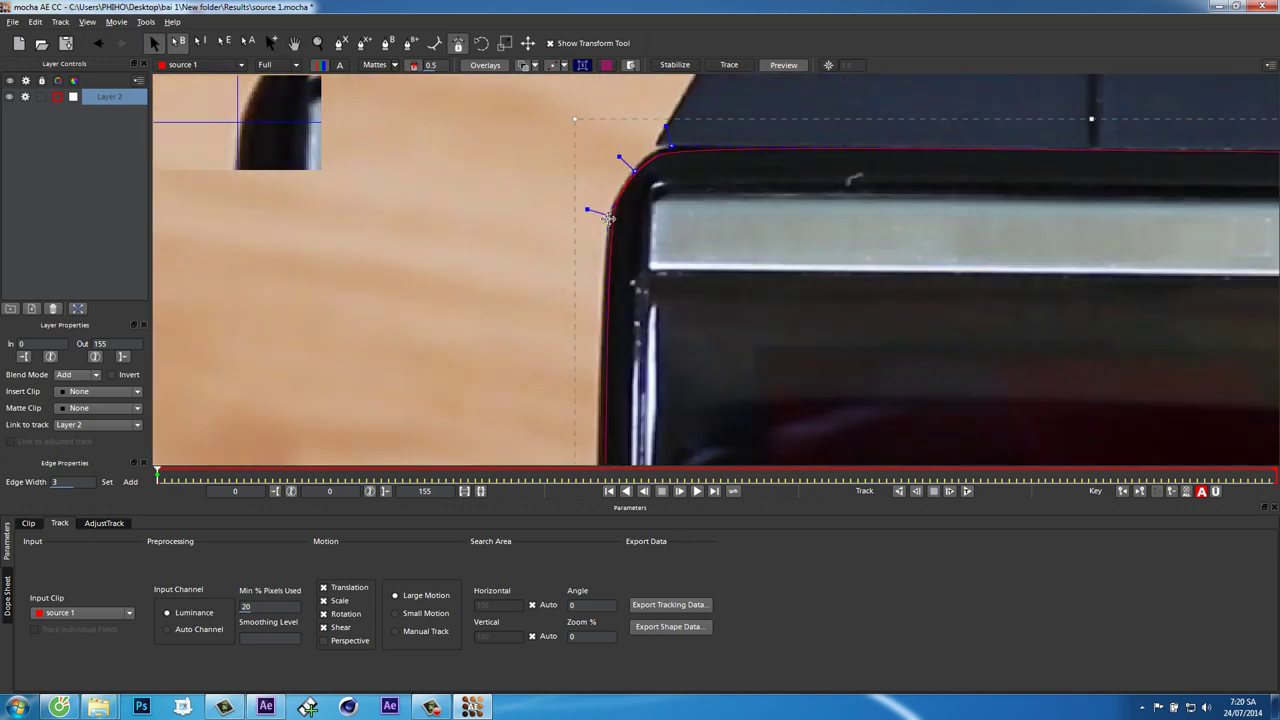
drag(633, 172, 641, 158)
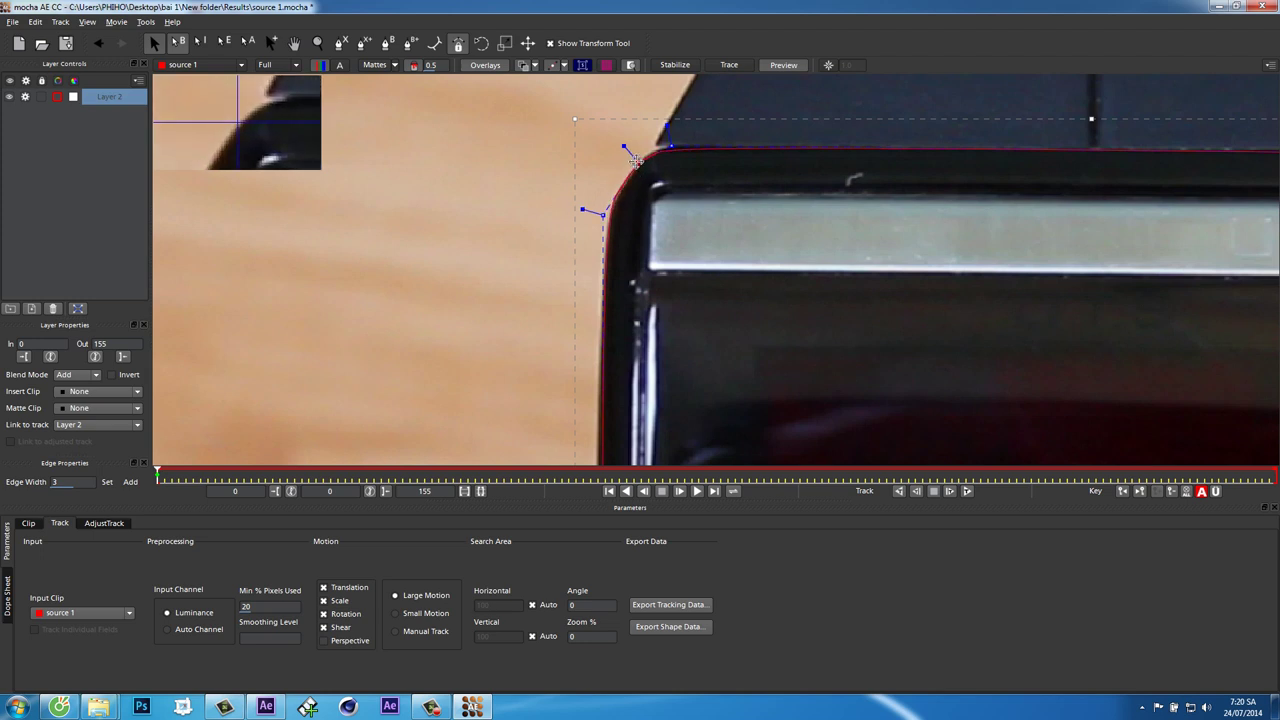
drag(1250, 175, 608, 231)
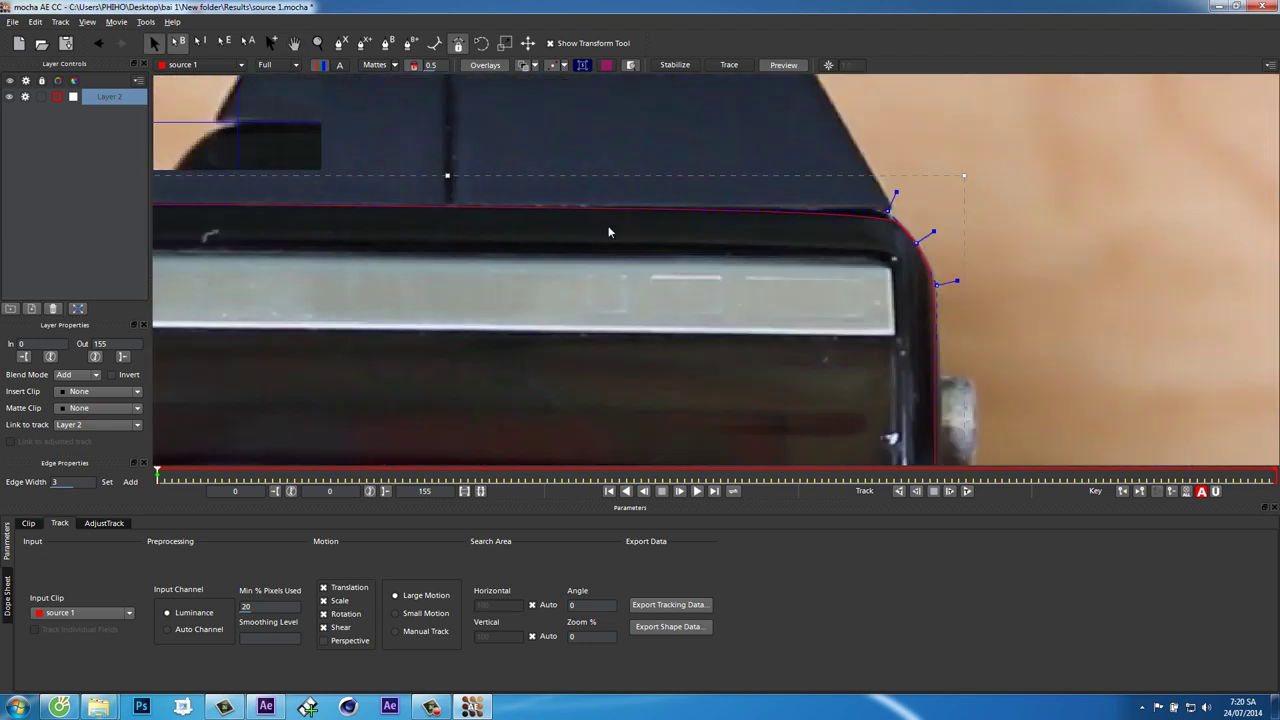
drag(887, 211, 879, 202)
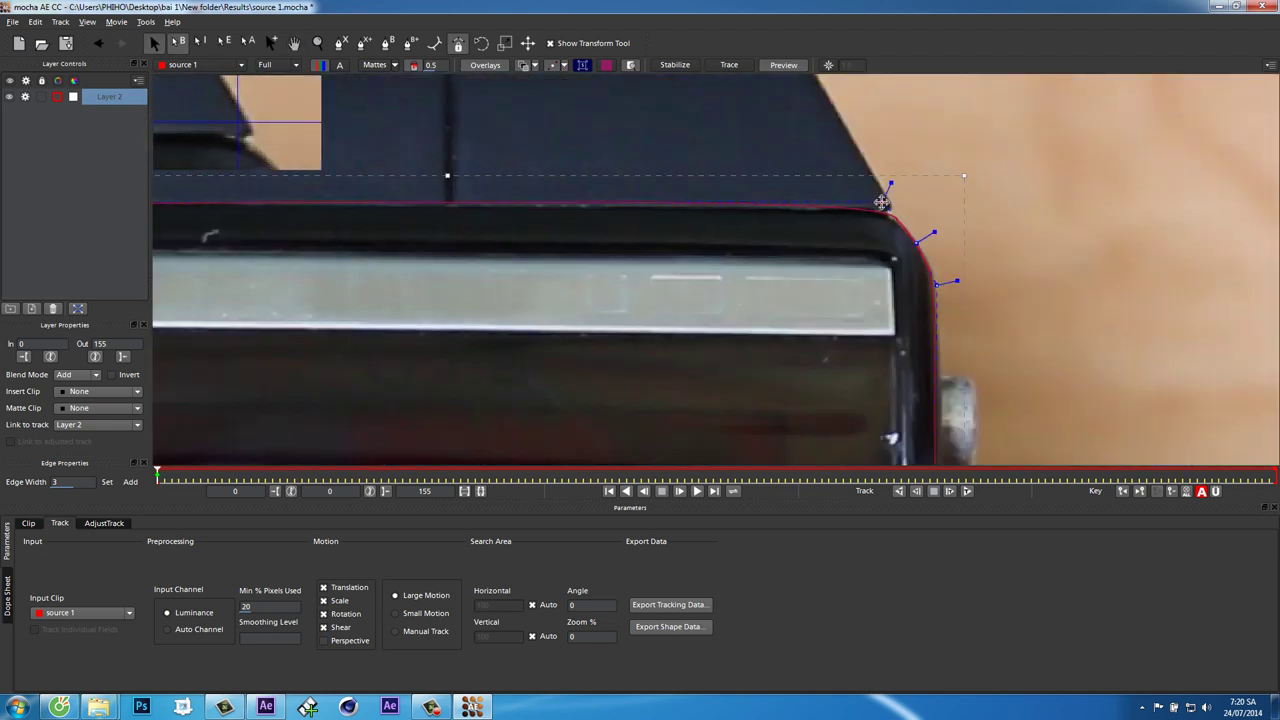
key(z)
mouse_move(879, 202)
mouse_down()
mouse_move(835, 300)
mouse_move(849, 206)
mouse_up()
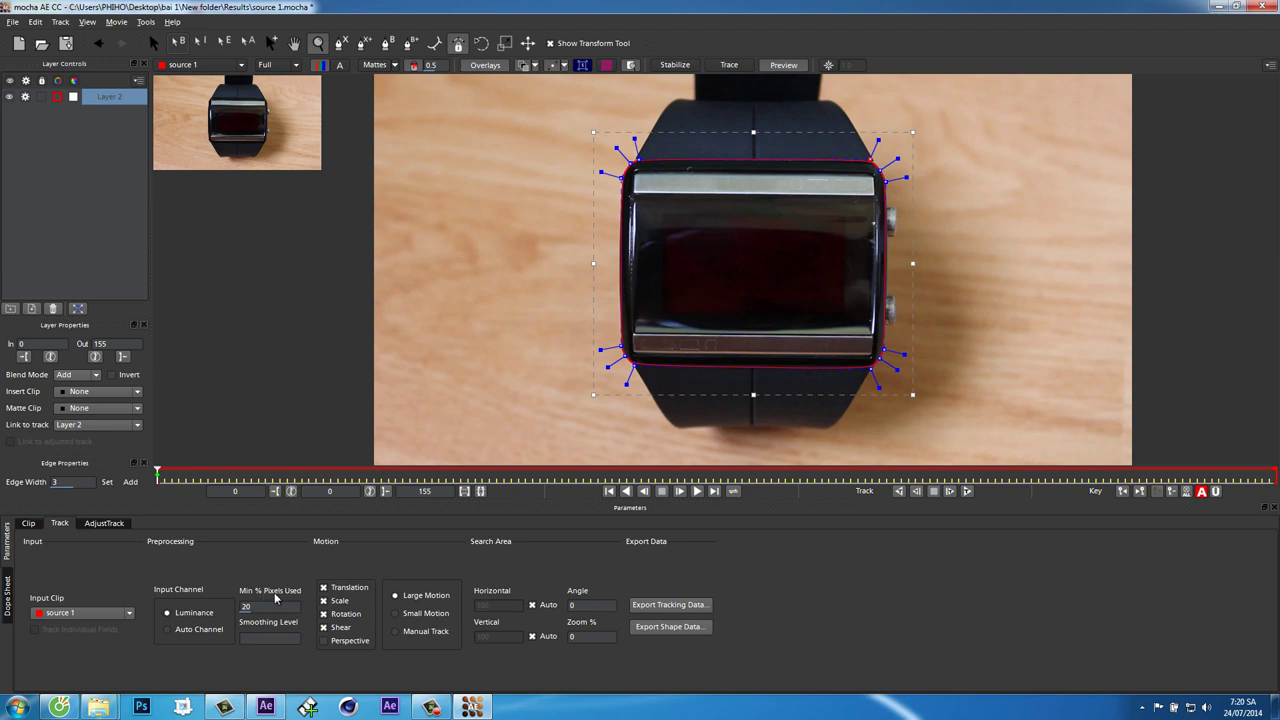
Set Min % Pixels Used to 50, enable Perspective motion, and track the shape forward
double_click(272, 607)
text(50)
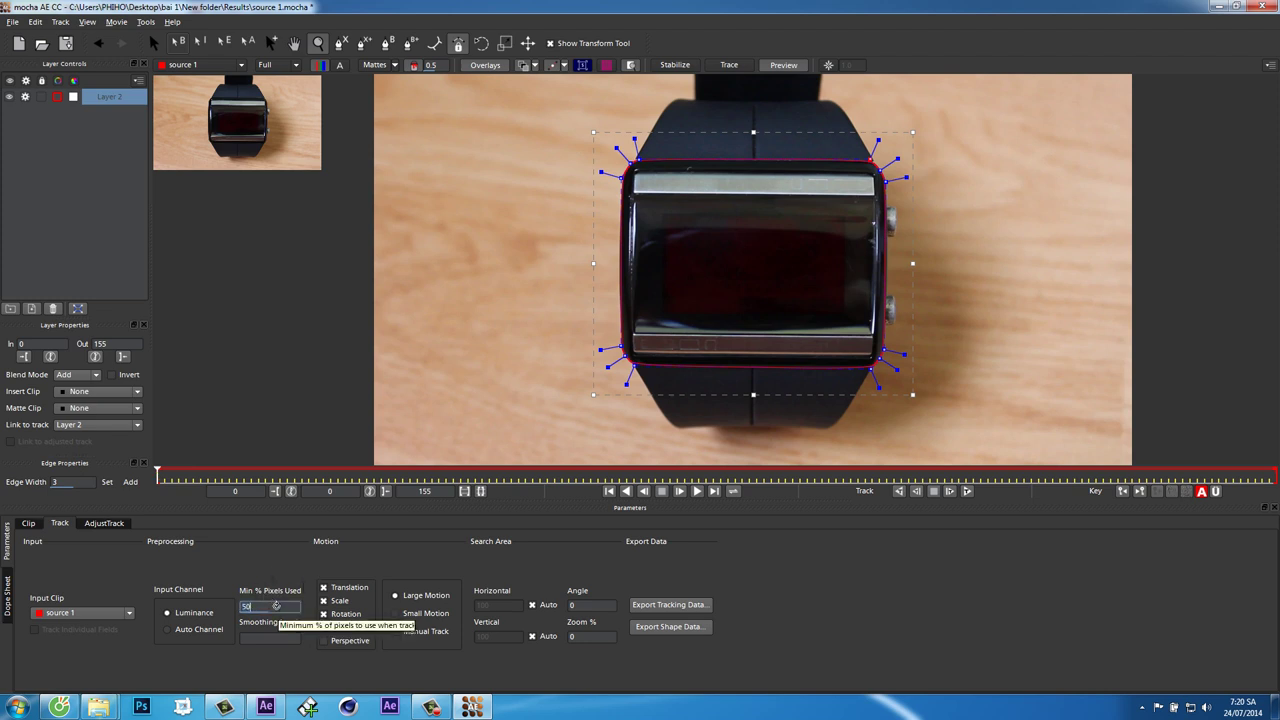
click(328, 647)
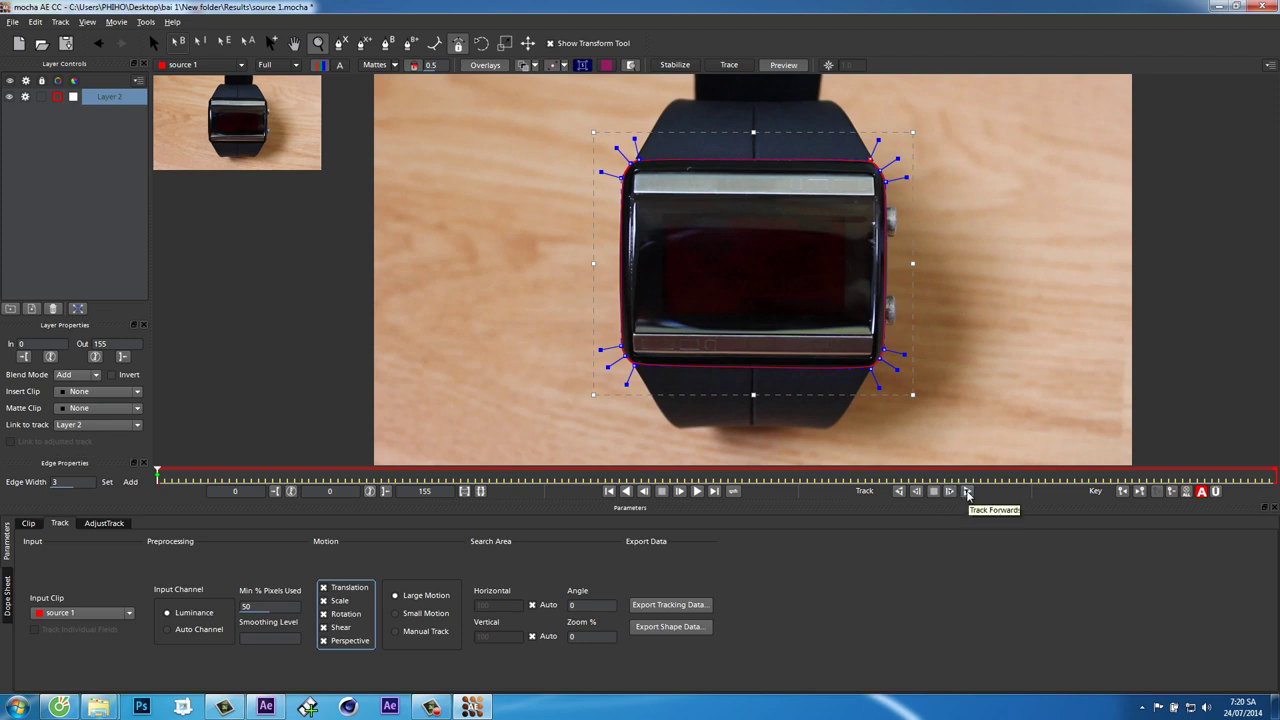
click(967, 491)
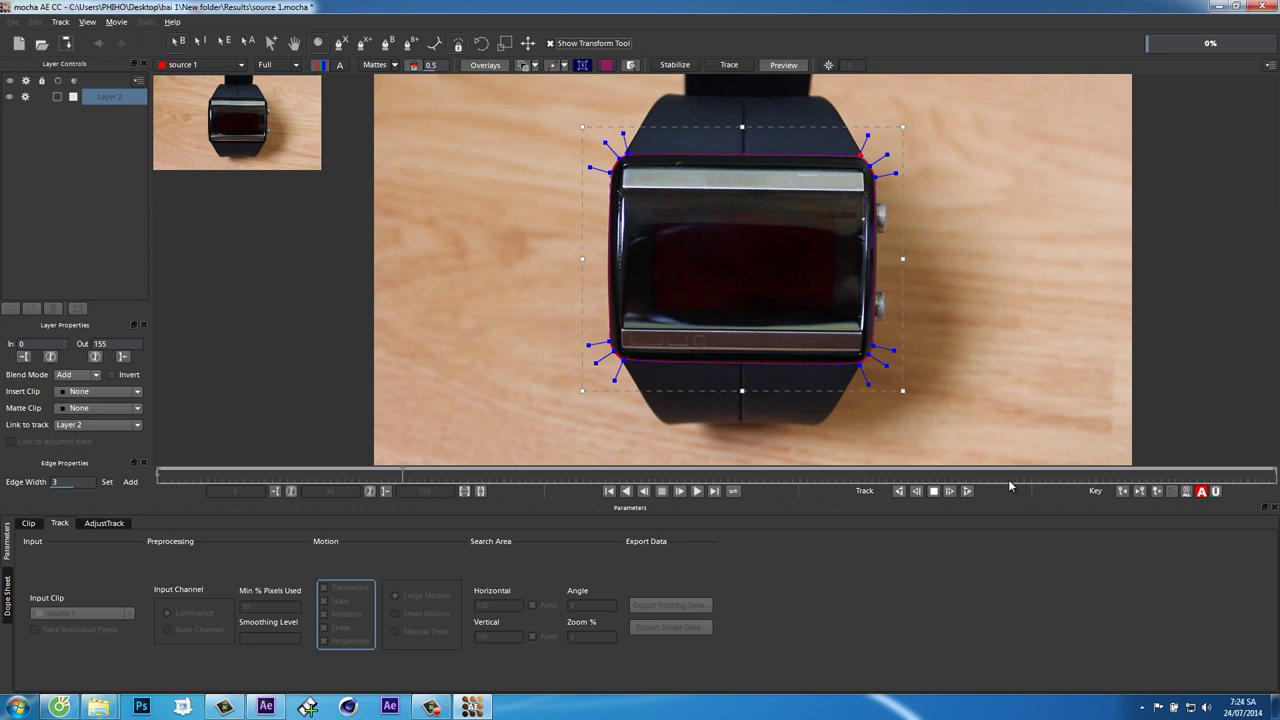
Continue the forward track through to frame 155
key(ctrl+f)
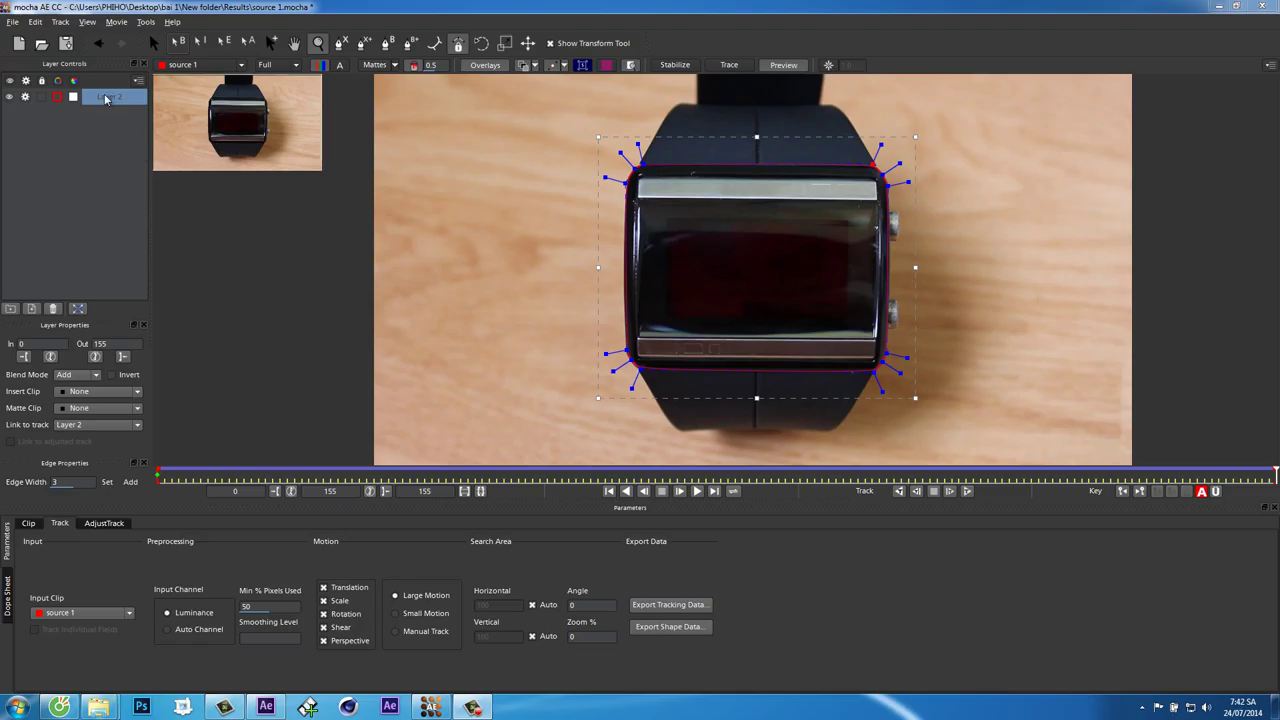
Rename the tracked Layer 2 to 'tracking 1'
key(Return)
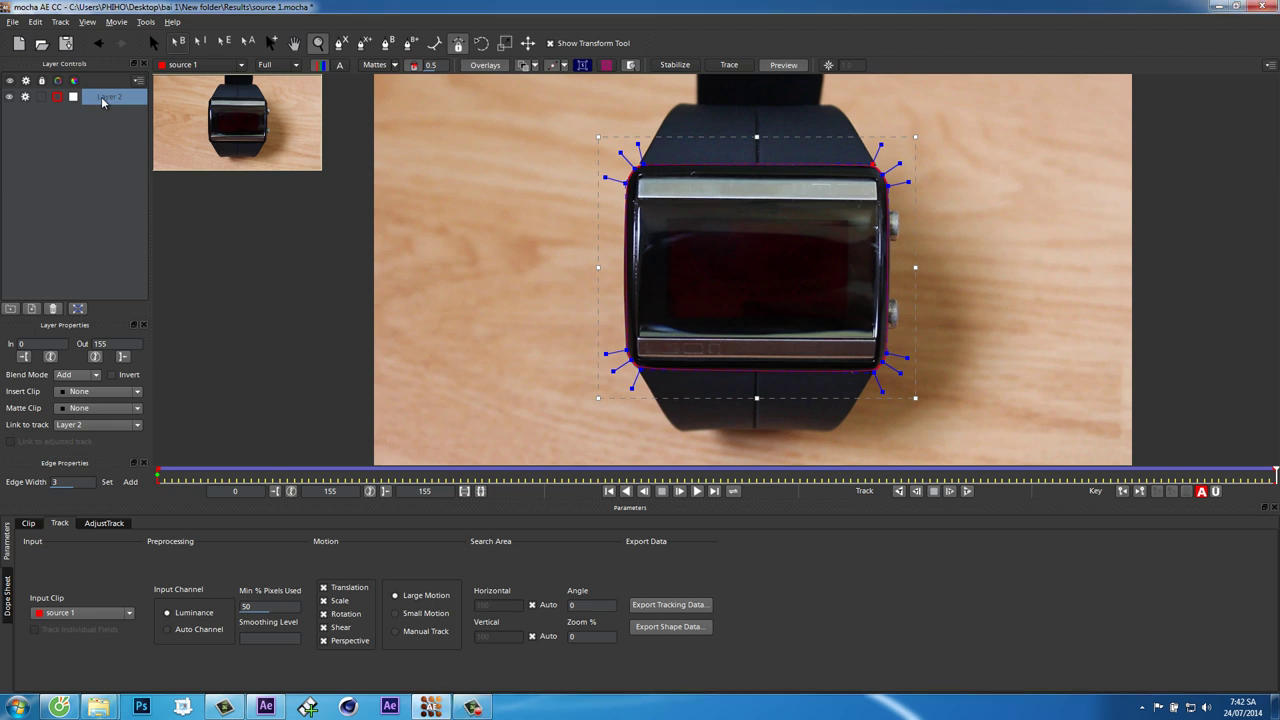
double_click(103, 100)
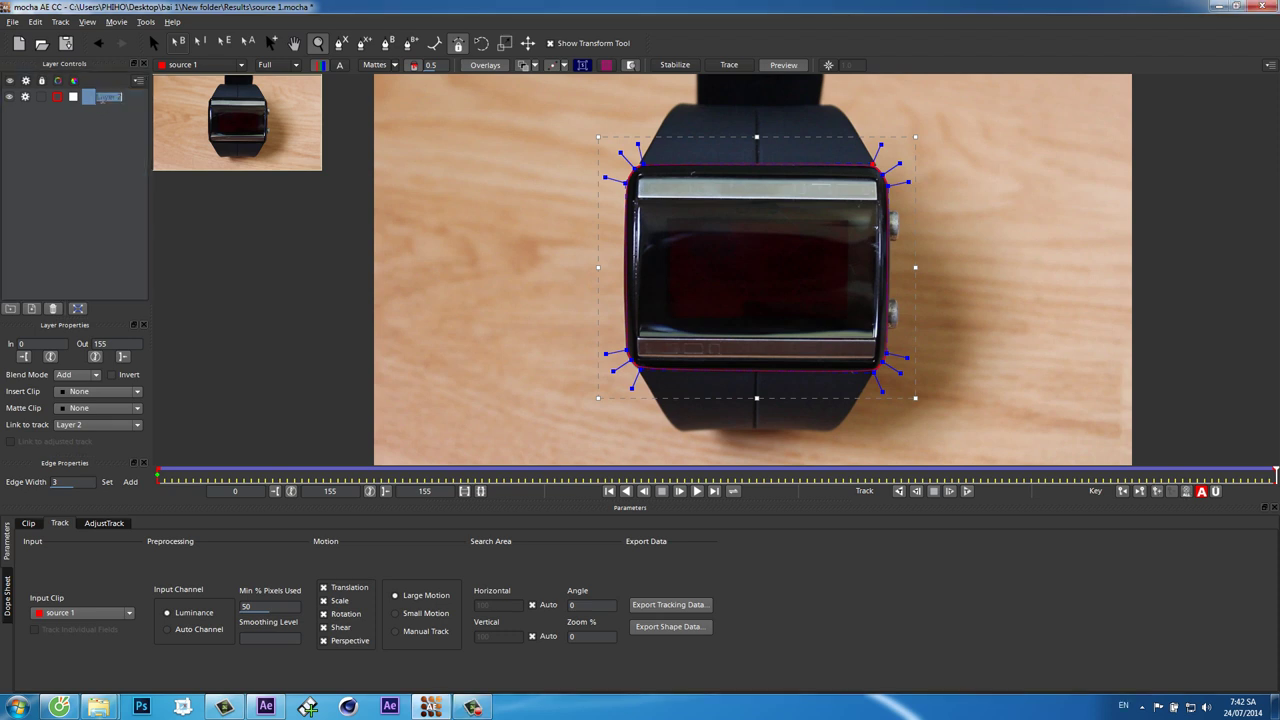
text(tracking 1)
key(Return)
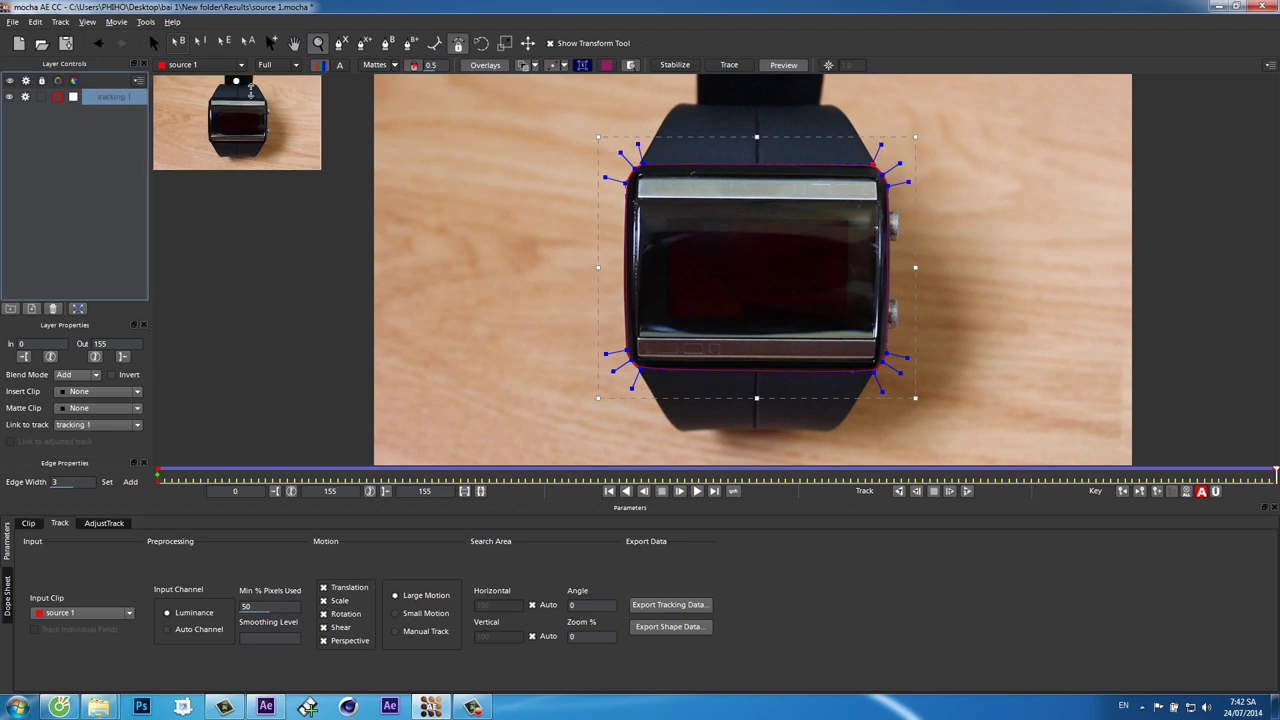
click(153, 43)
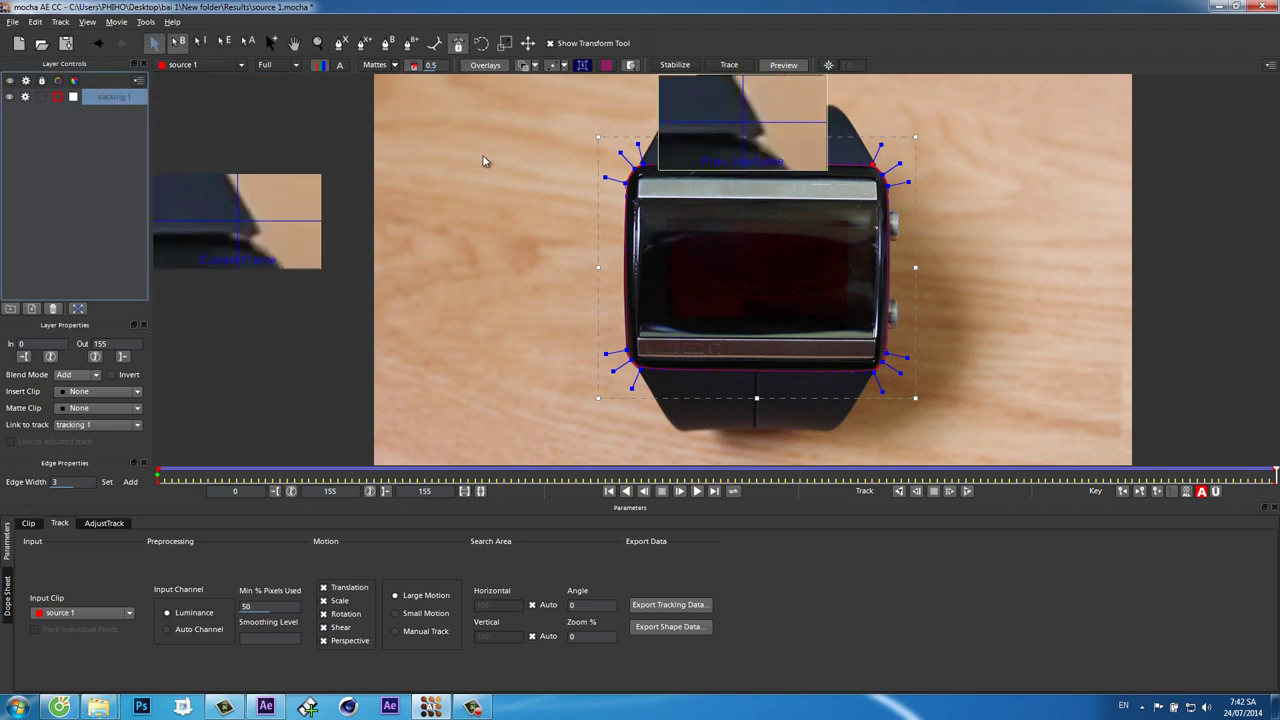
Show the planar surface and drag its top corners and bottom-right corner onto the watch screen
click(583, 66)
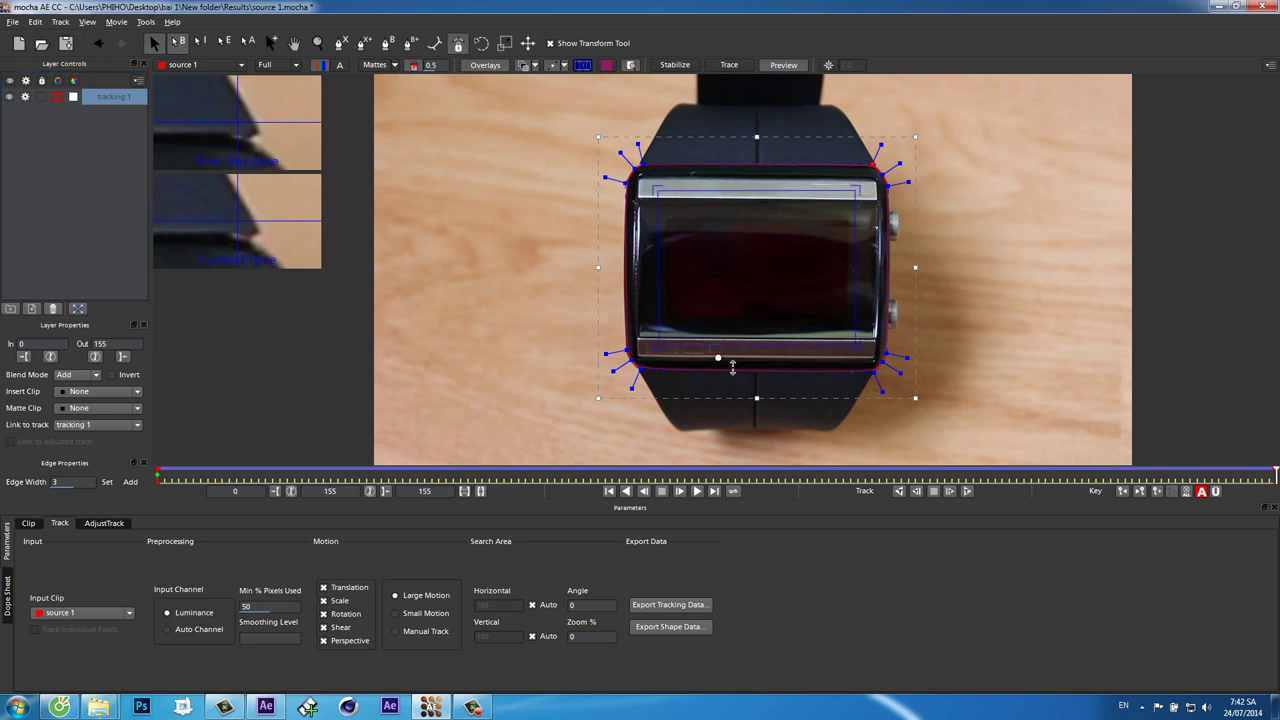
scroll(737, 237, up, 2)
scroll(734, 194, up, 2)
drag(734, 194, 707, 240)
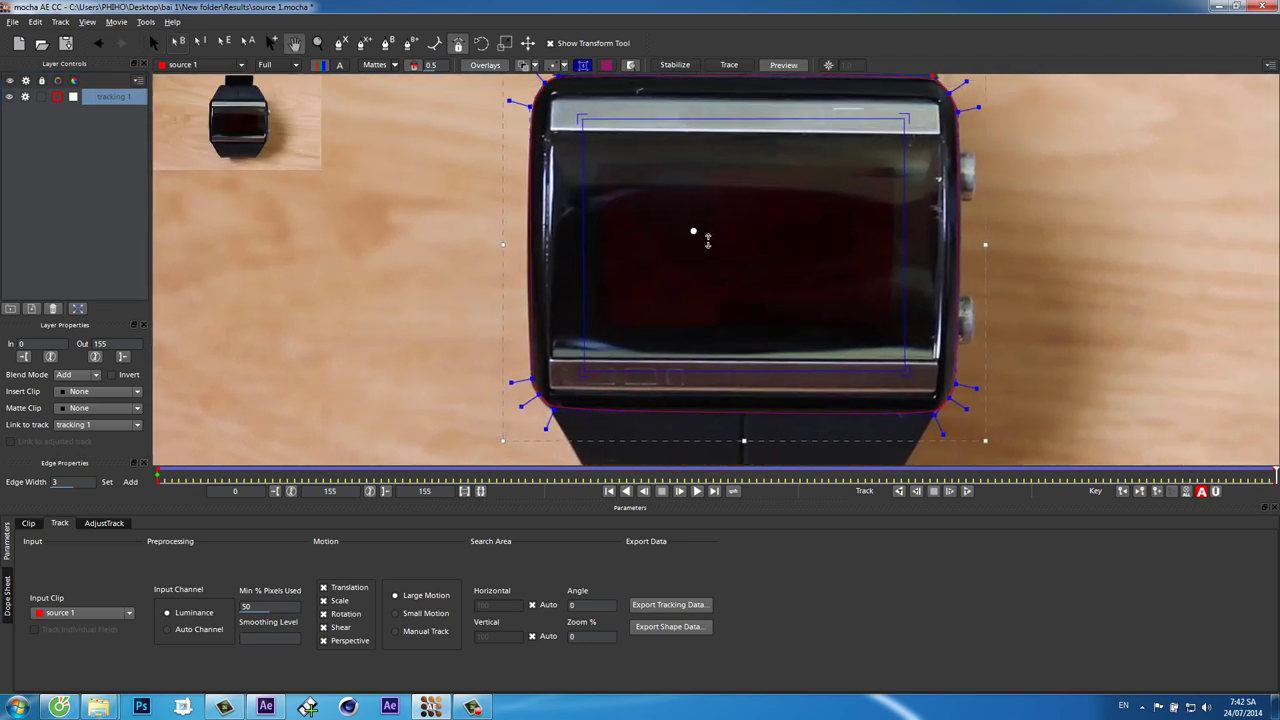
key(z)
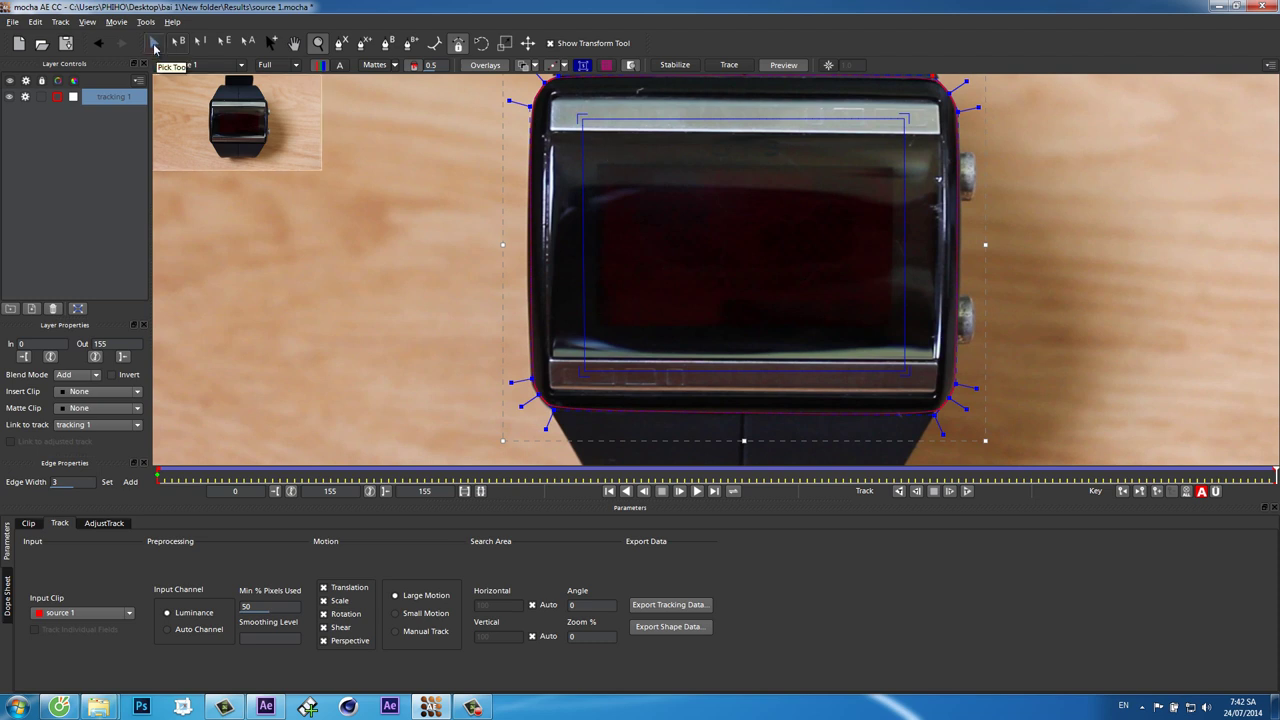
click(155, 45)
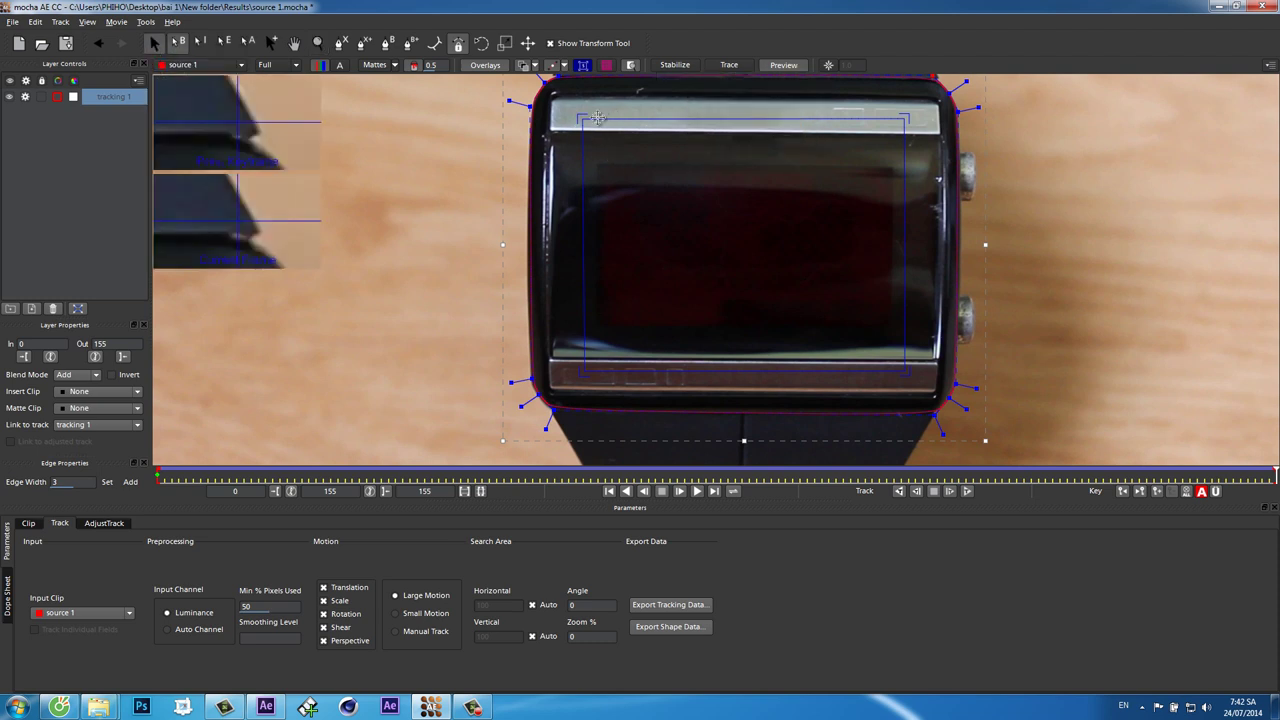
drag(577, 118, 595, 160)
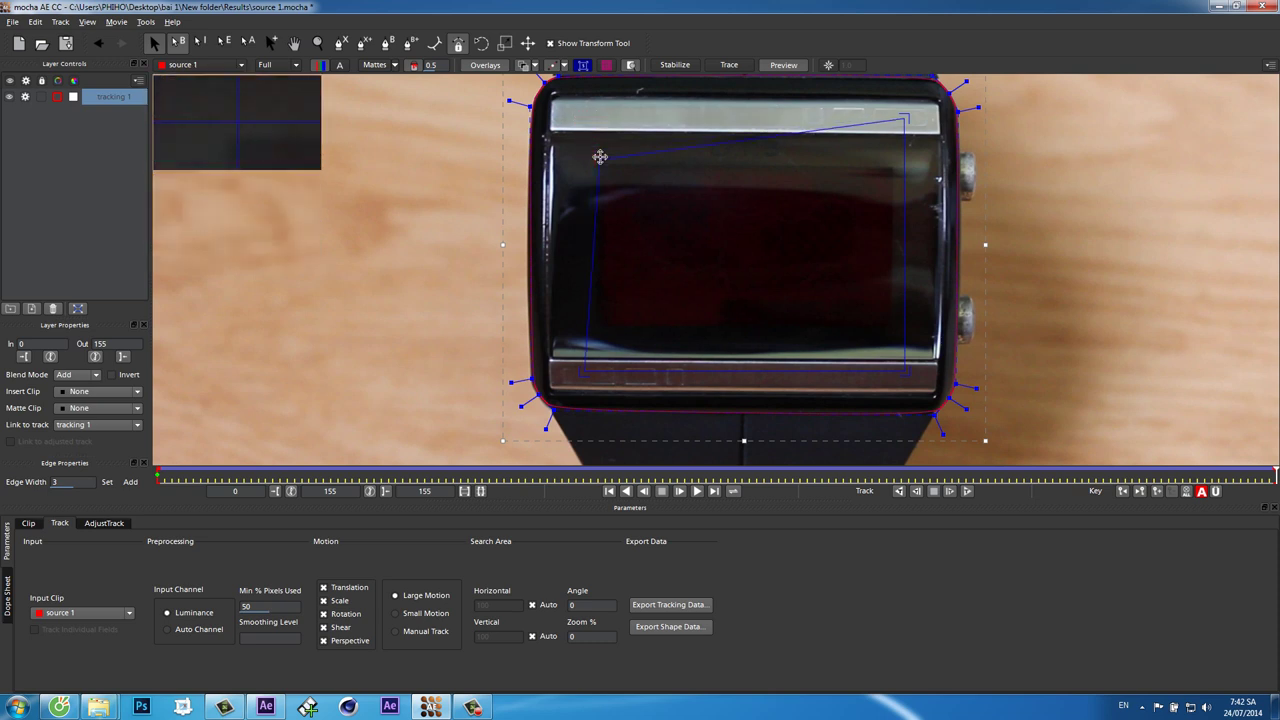
drag(910, 115, 898, 162)
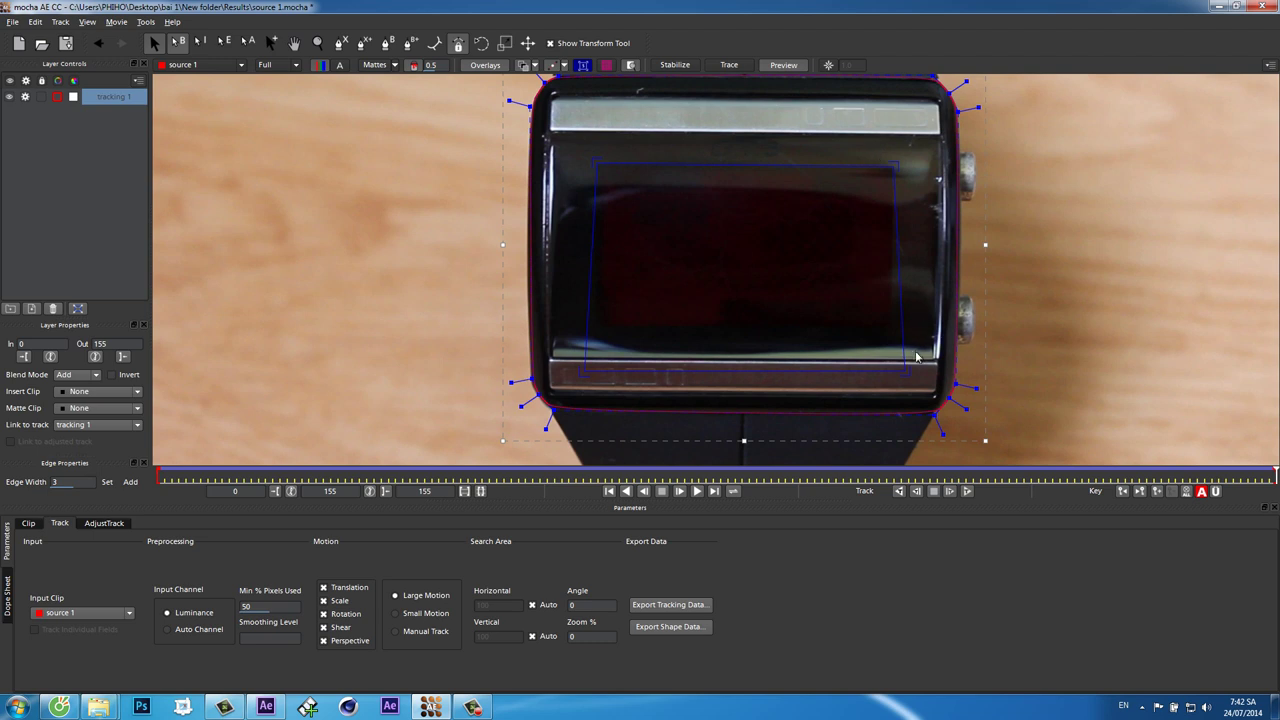
drag(907, 374, 893, 325)
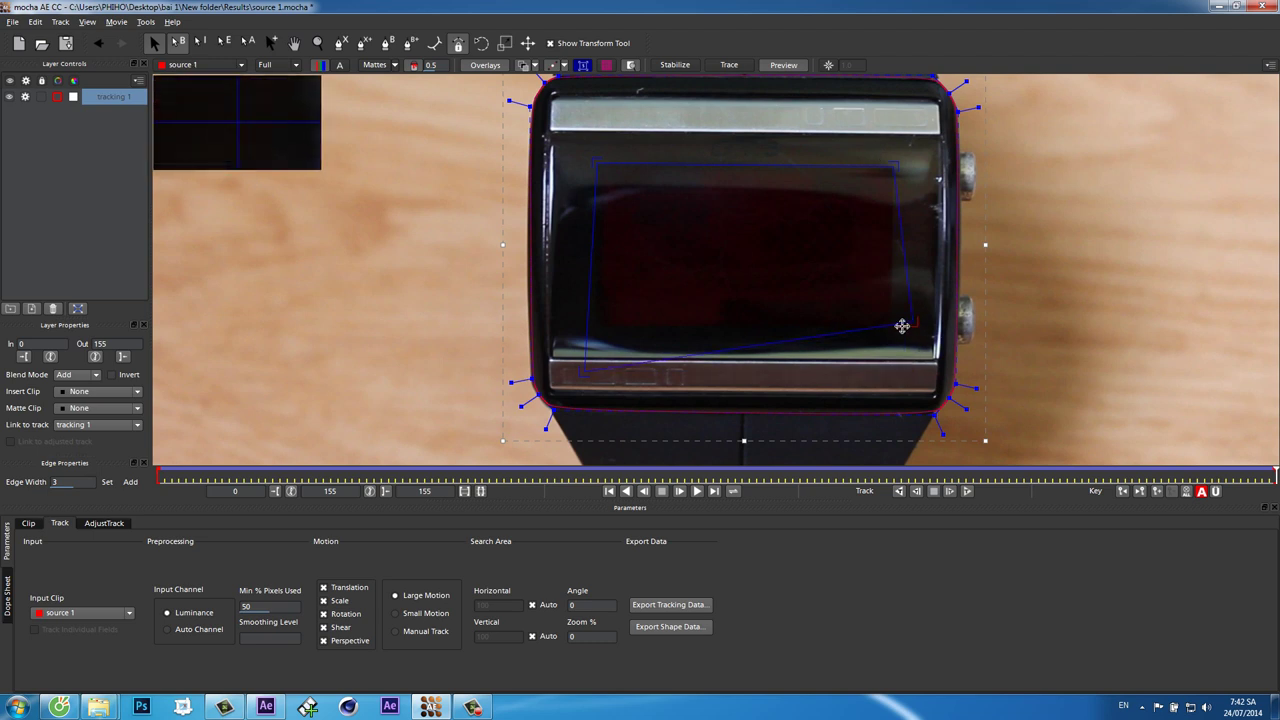
Boost viewer exposure to fit the remaining surface corners to the screen edges, then fit the frame
click(828, 65)
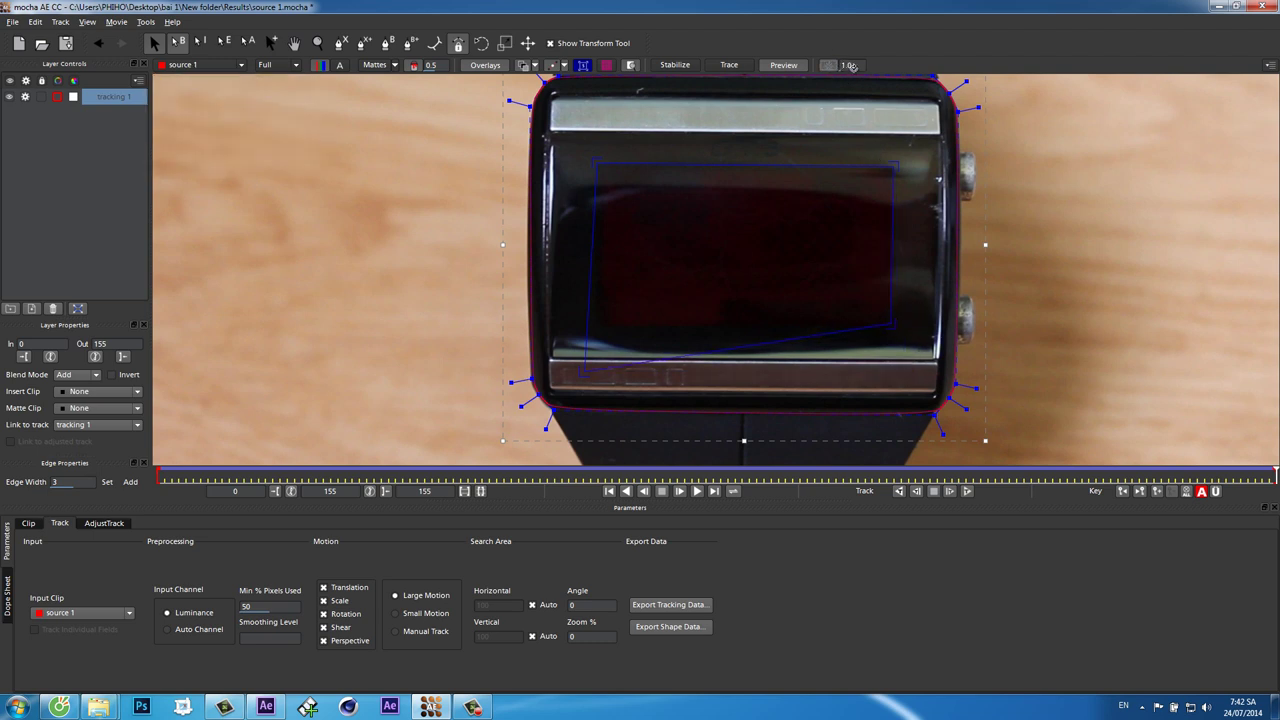
click(828, 65)
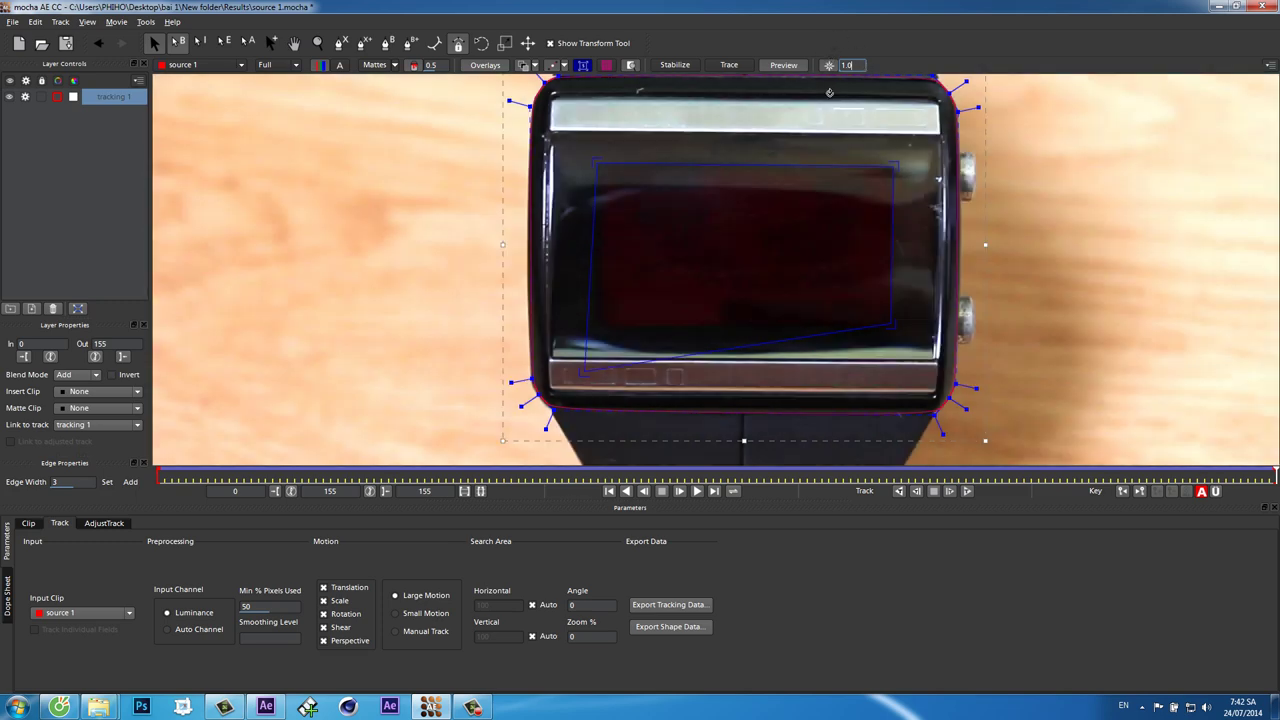
mouse_move(830, 43)
mouse_down()
mouse_move(826, 91)
mouse_move(742, 151)
mouse_up()
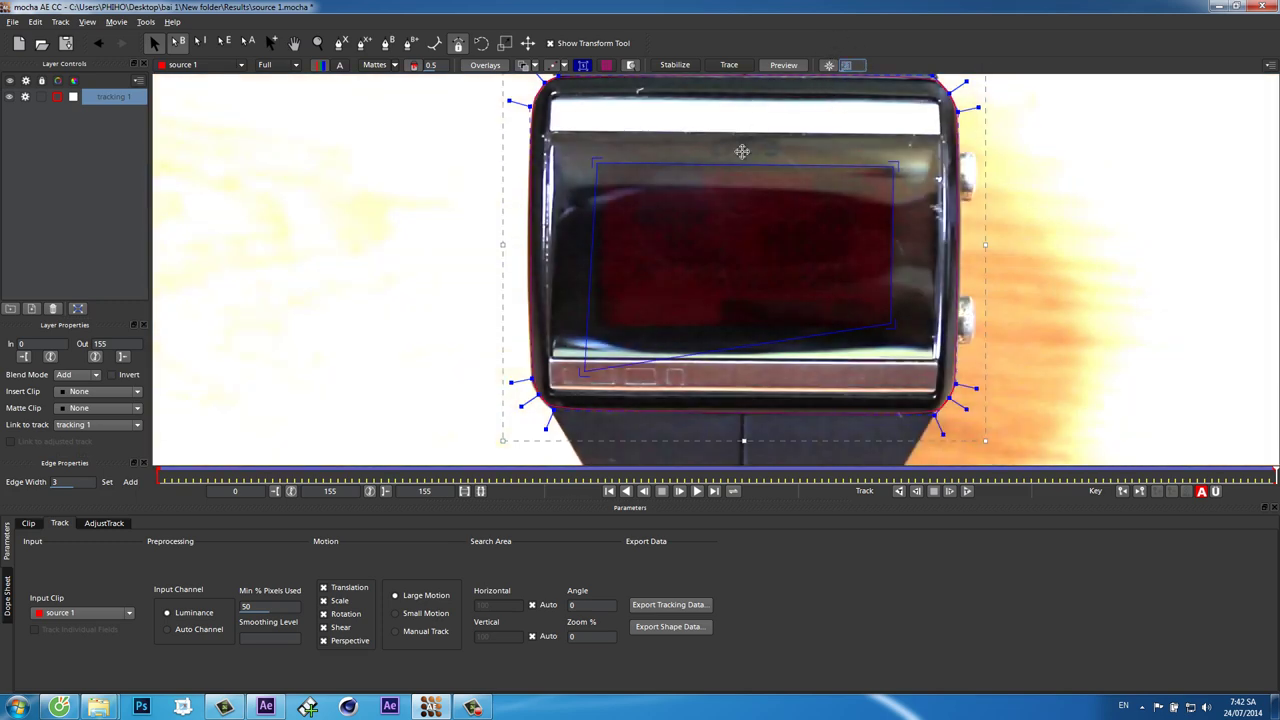
drag(588, 370, 592, 328)
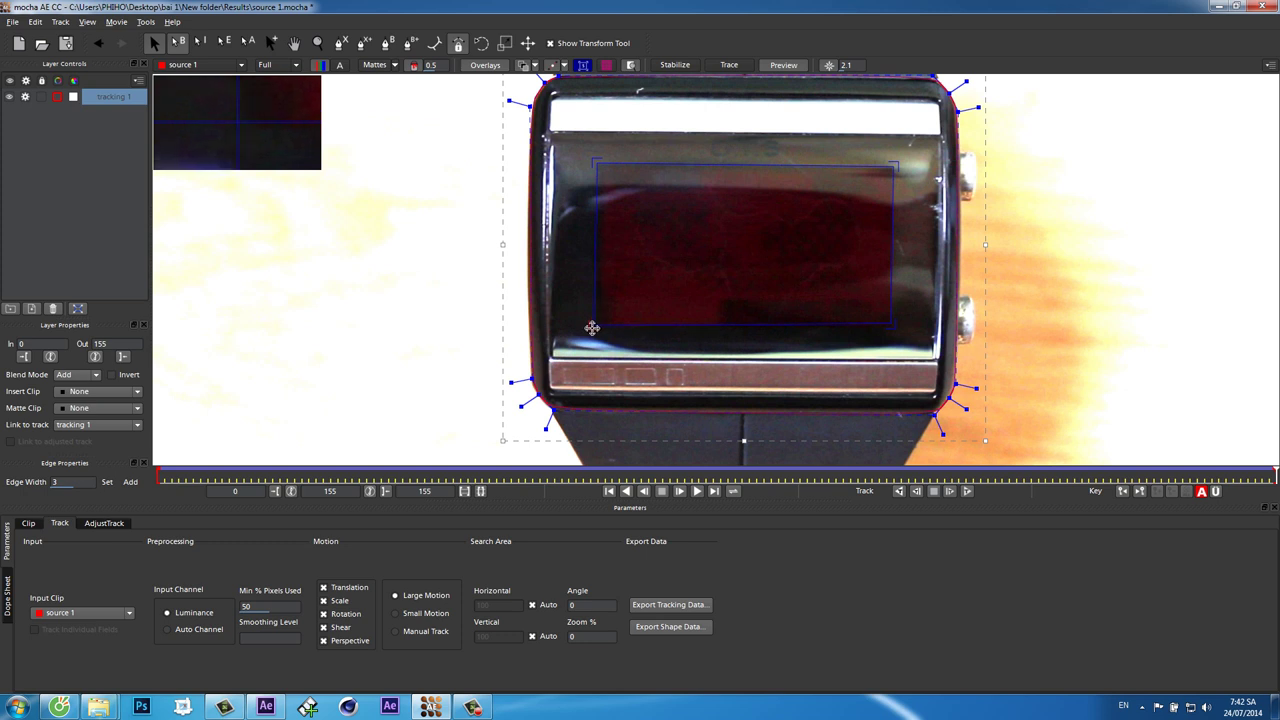
mouse_move(893, 323)
mouse_down()
mouse_move(900, 343)
mouse_move(895, 330)
mouse_up()
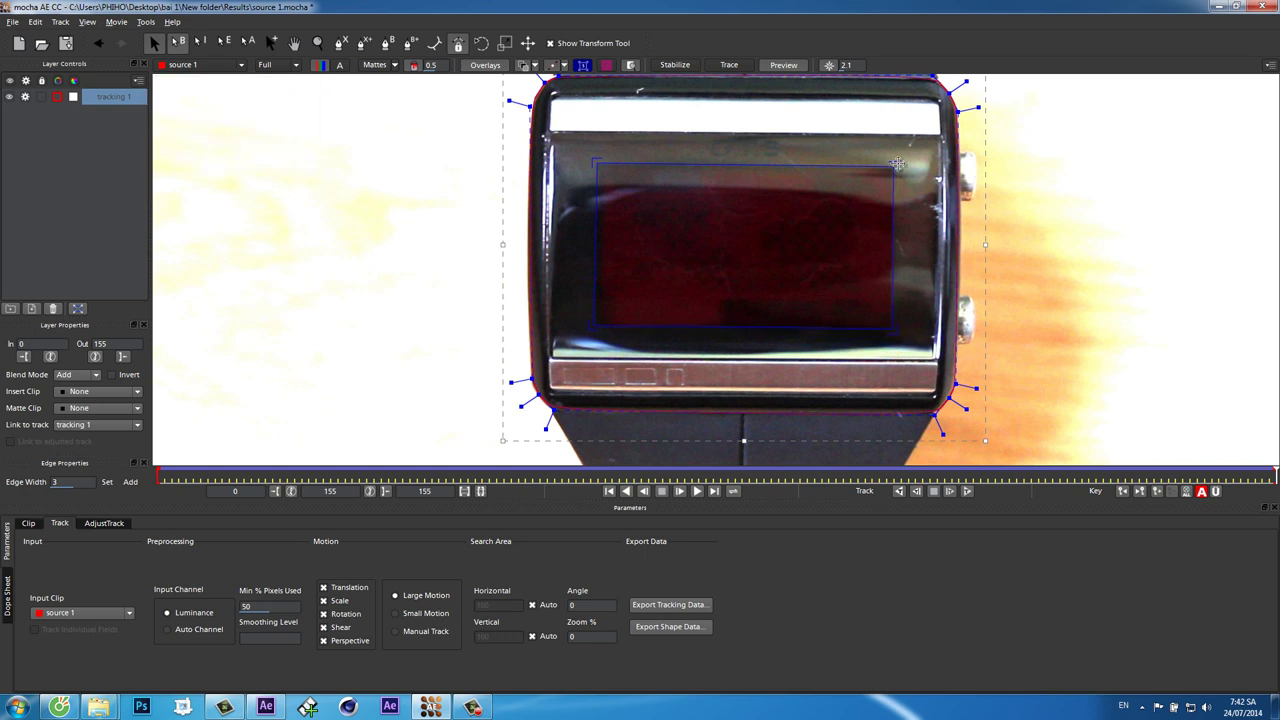
drag(897, 163, 897, 163)
click(829, 66)
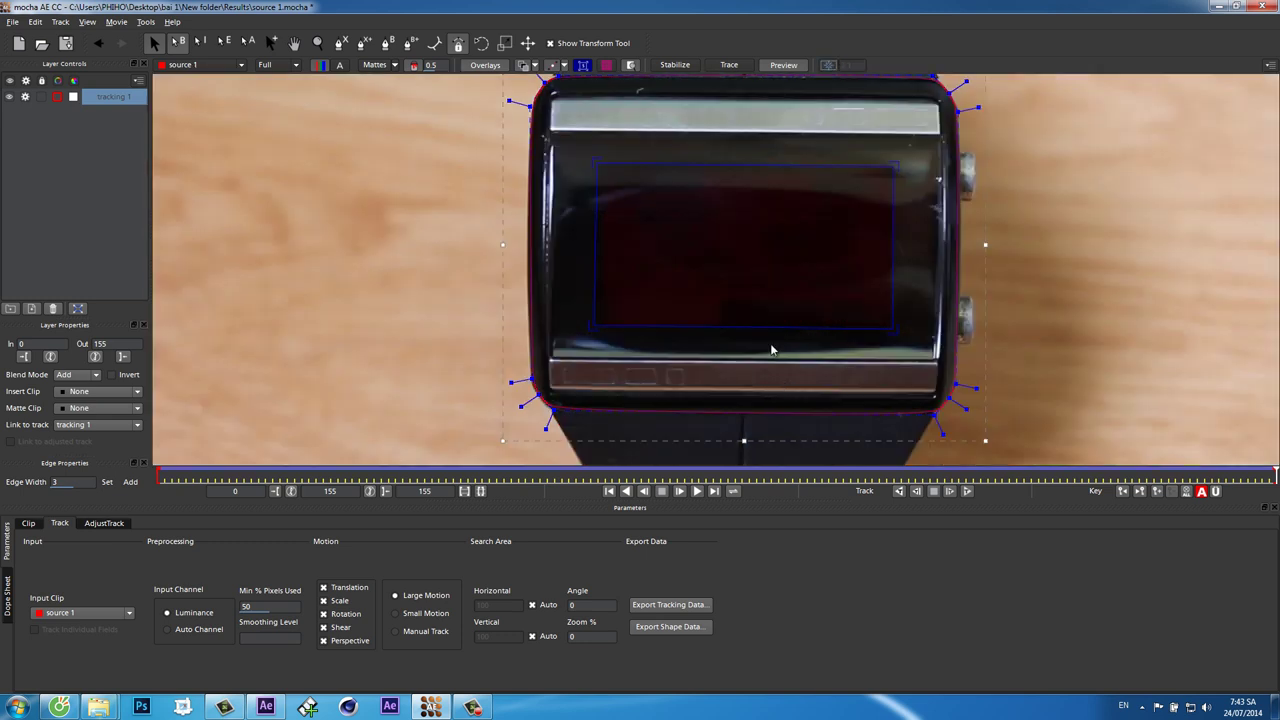
key(f)
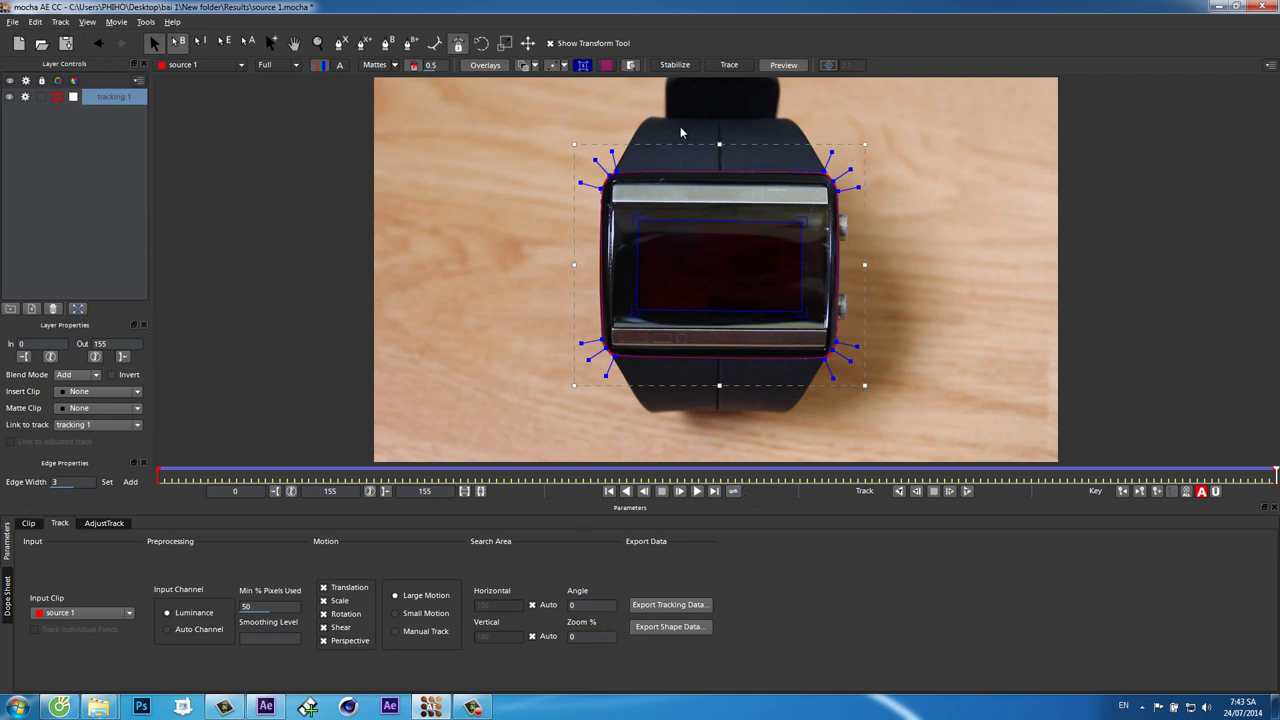
Export tracking 1's data as After Effects Corner Pin to the clipboard
click(12, 22)
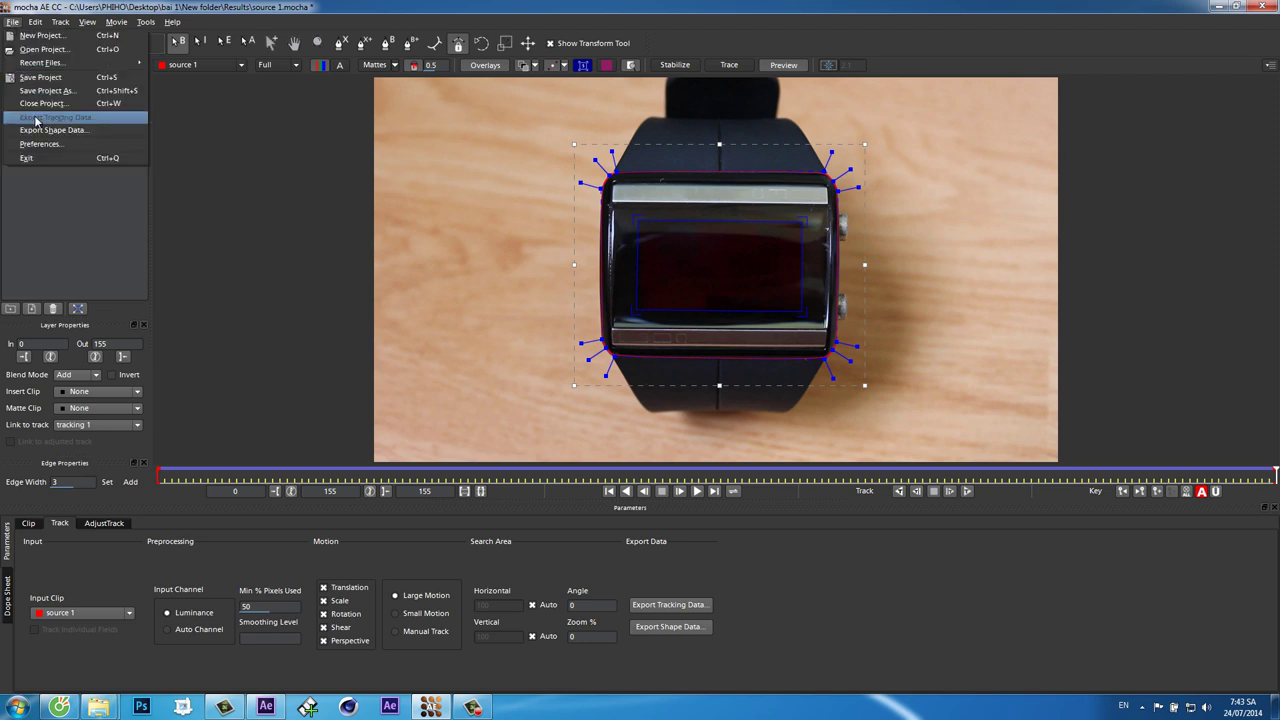
click(910, 595)
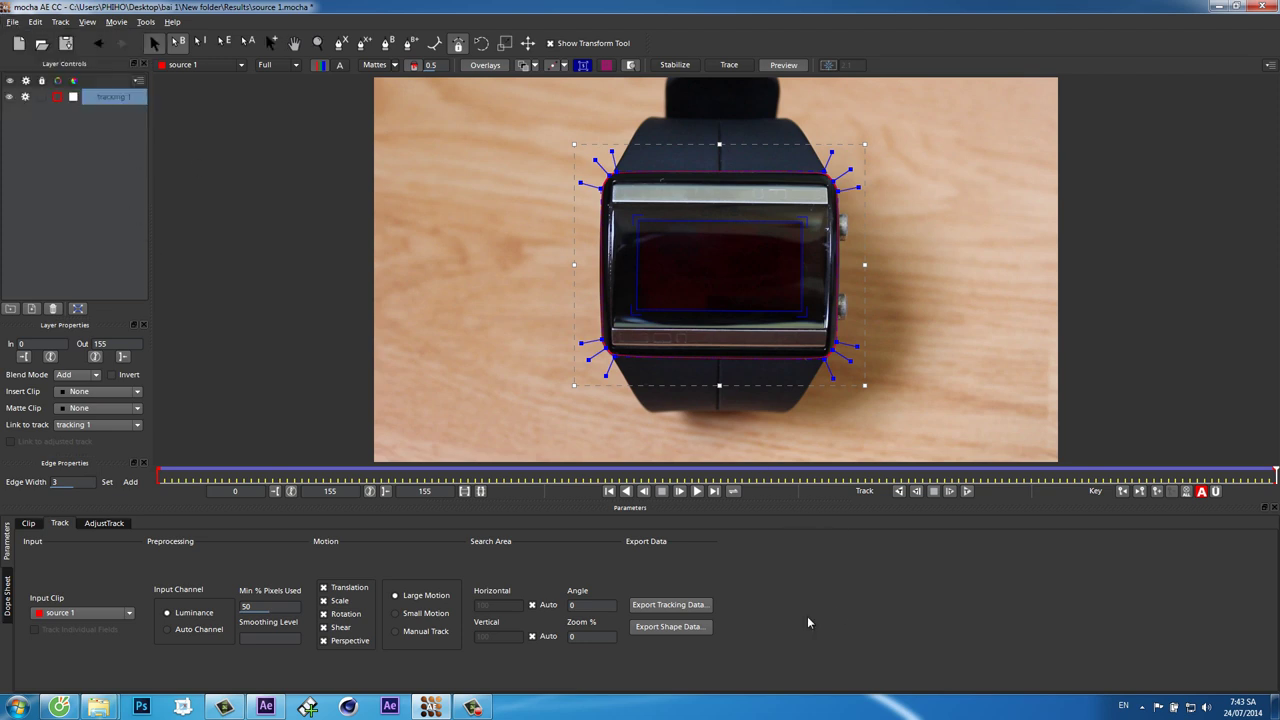
click(671, 605)
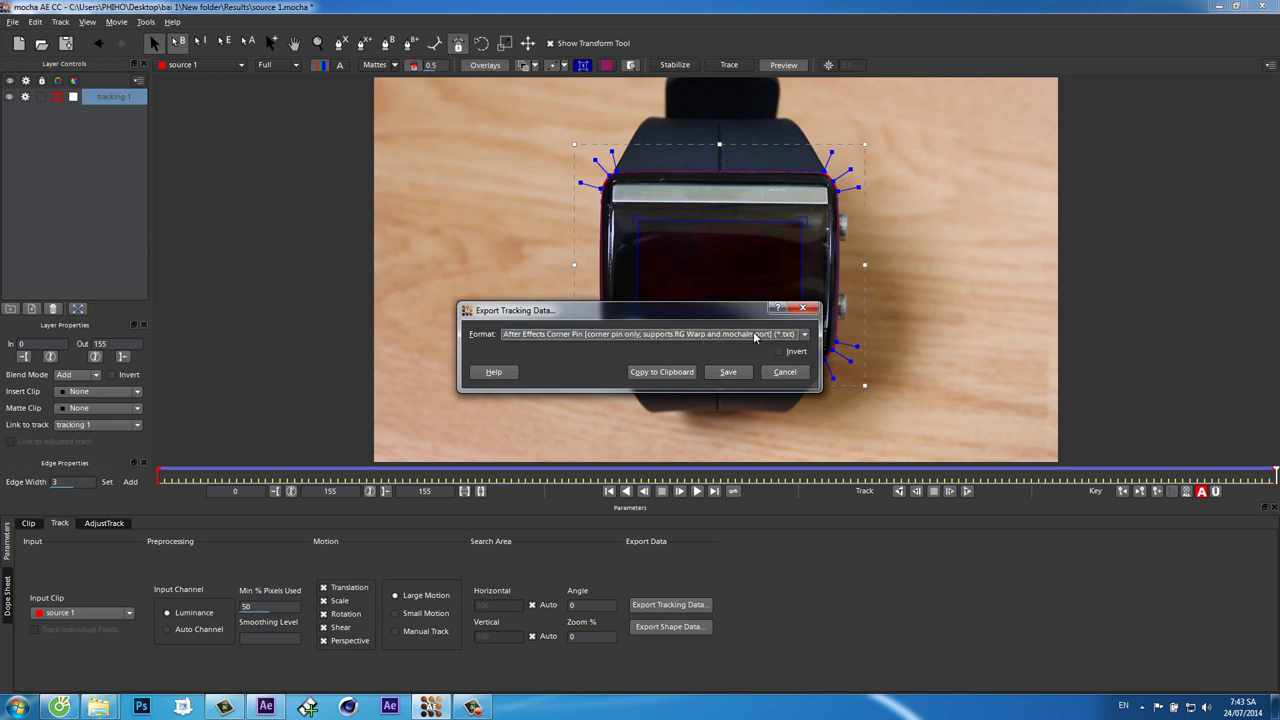
click(661, 375)
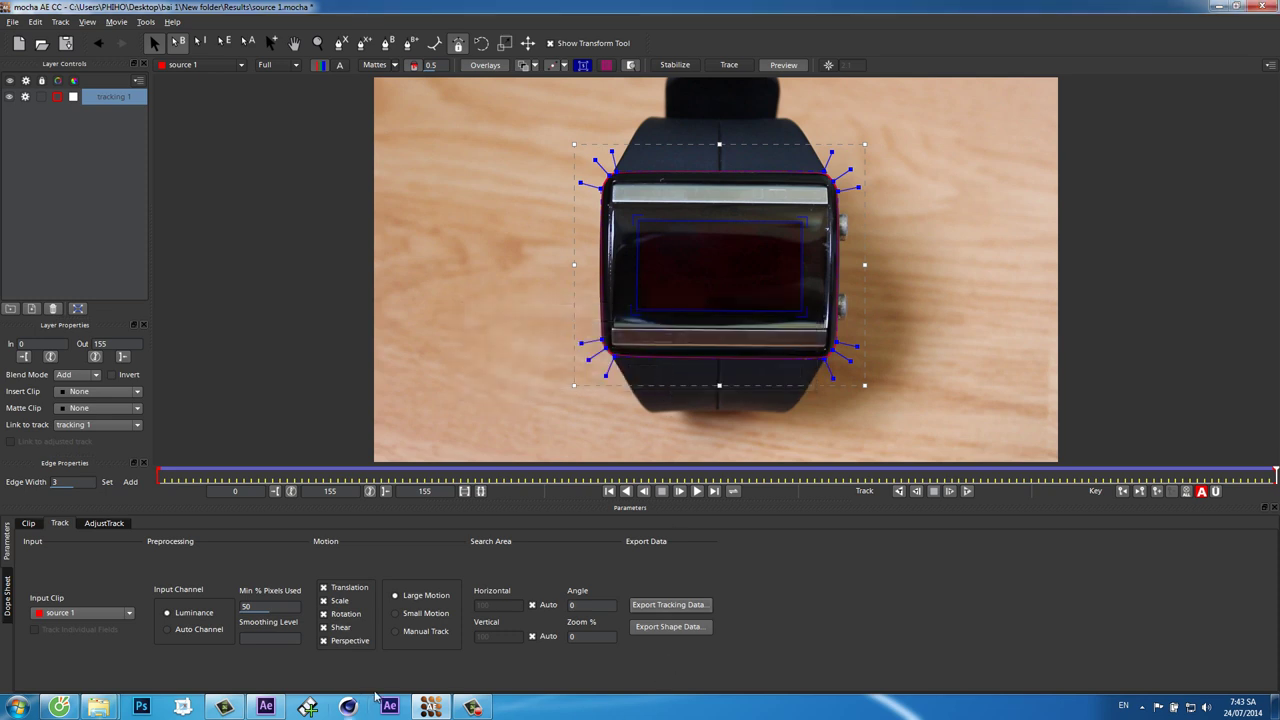
Drag 1.avi into the source 1 comp, paste the 624 corner-pin keyframes onto it, and preview
click(266, 708)
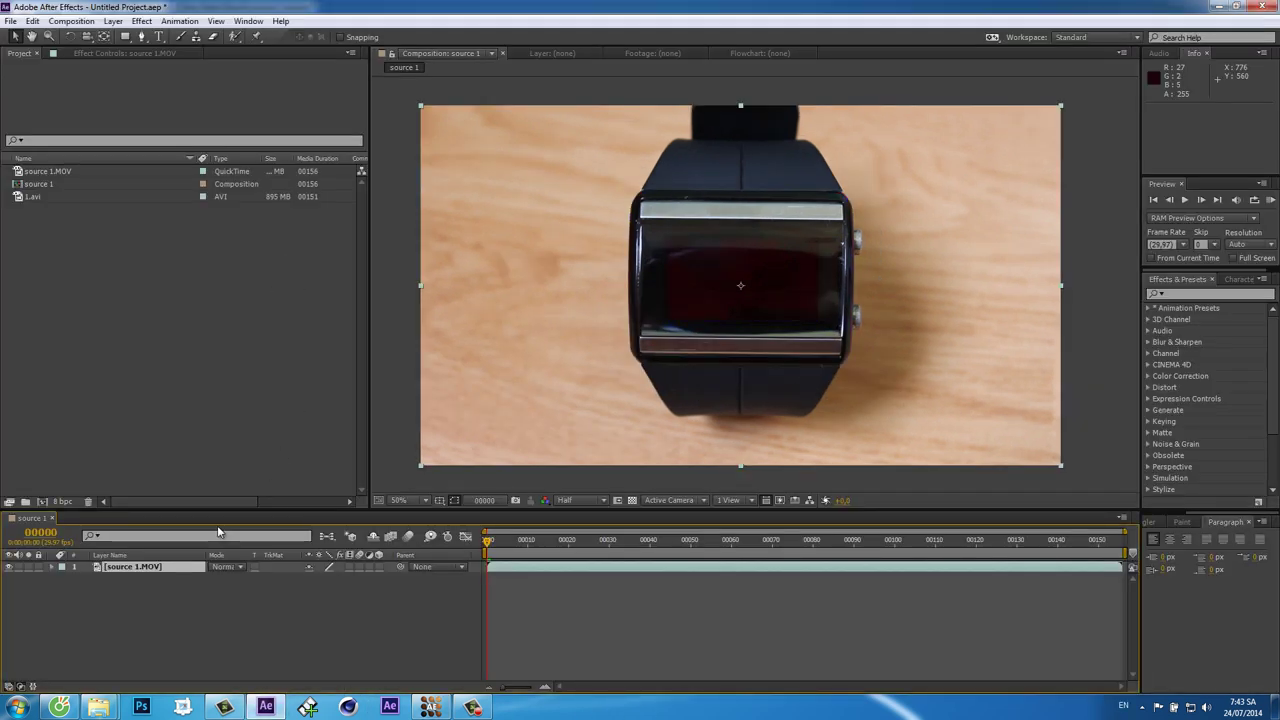
drag(28, 198, 152, 568)
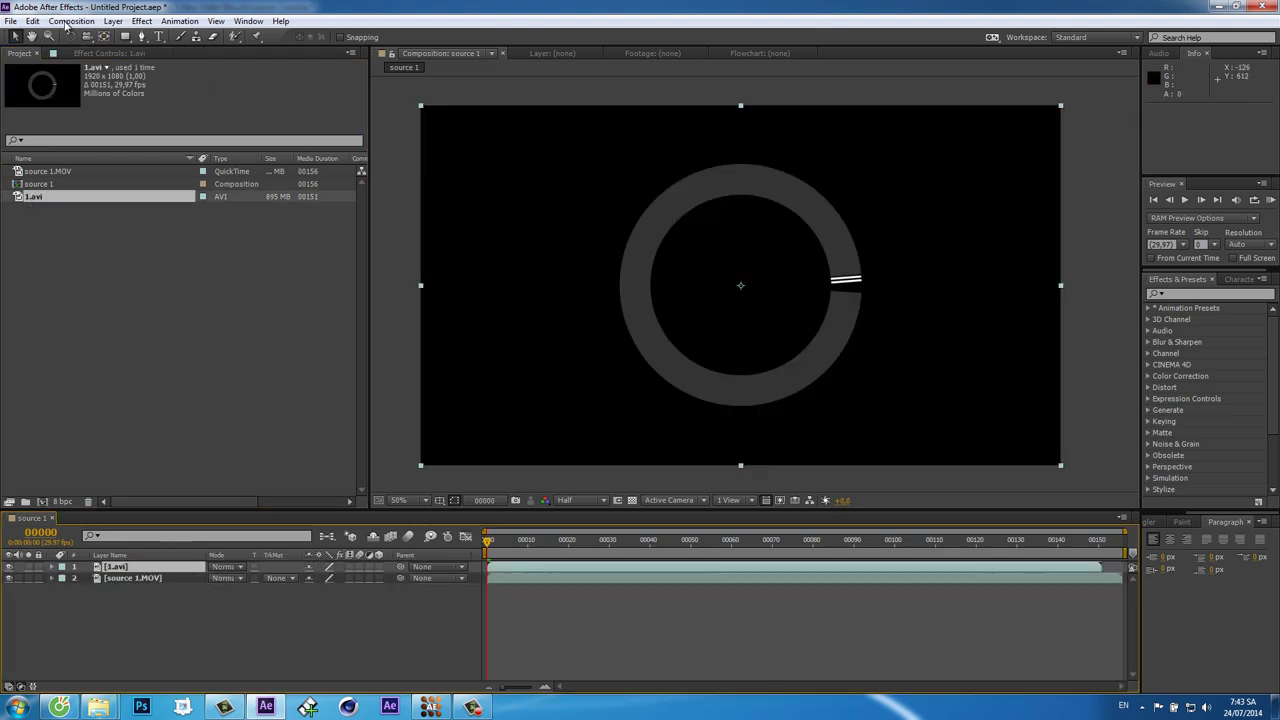
click(32, 21)
click(50, 131)
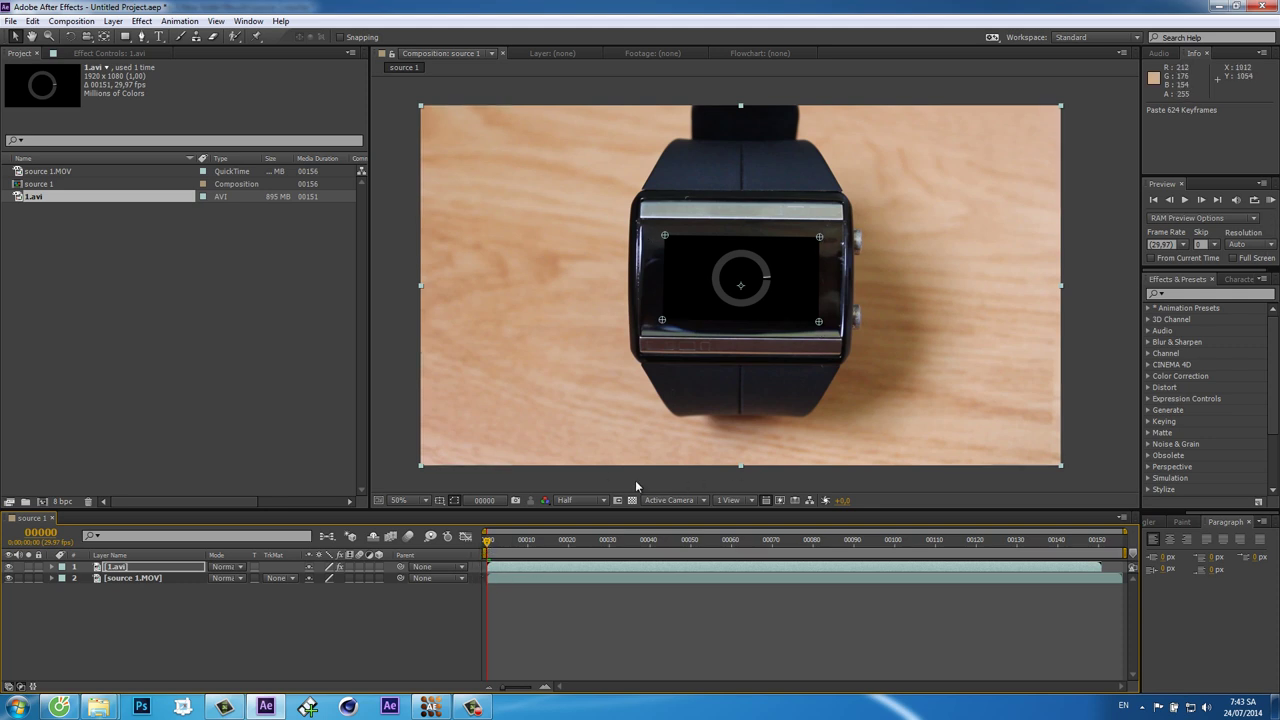
click(1268, 200)
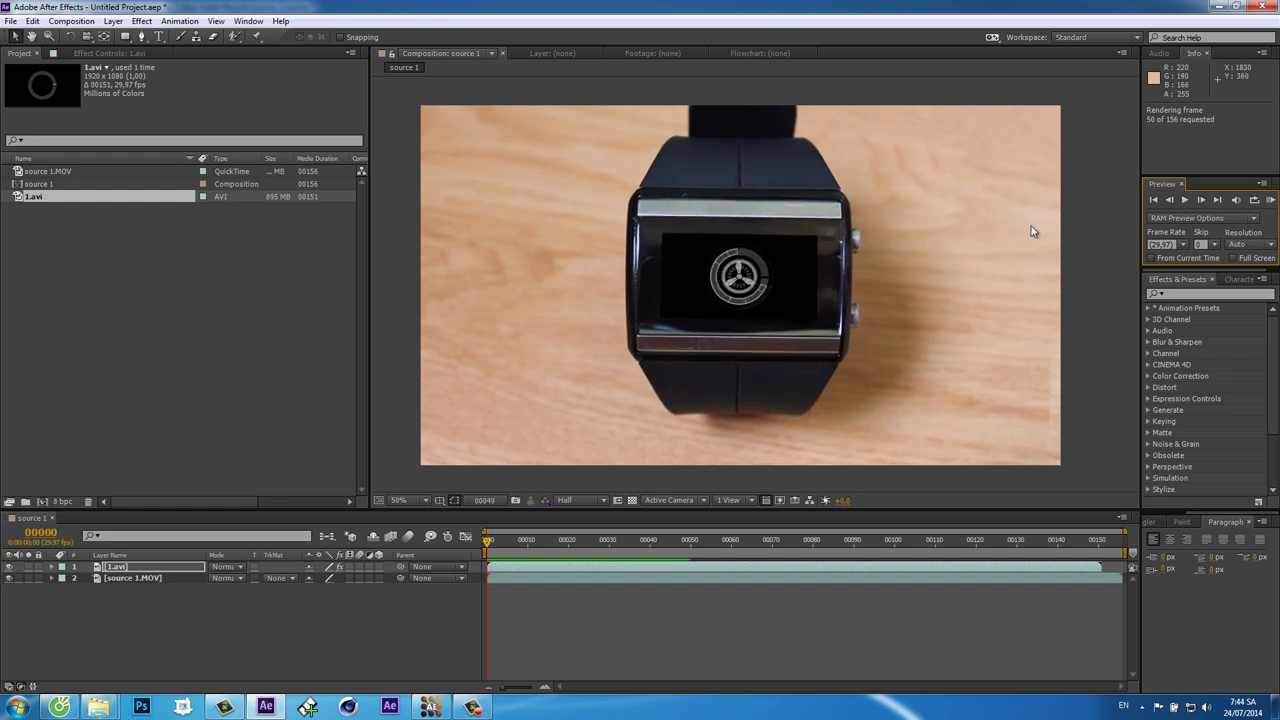
click(1114, 220)
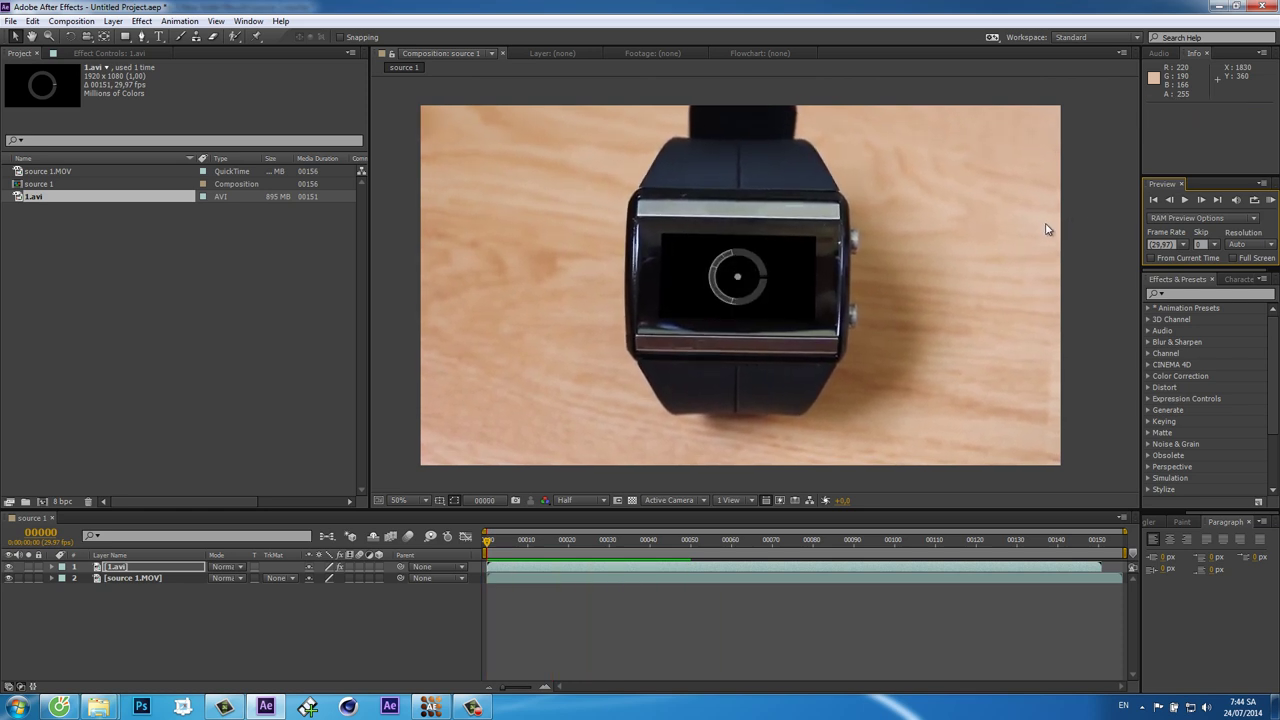
click(362, 558)
click(133, 568)
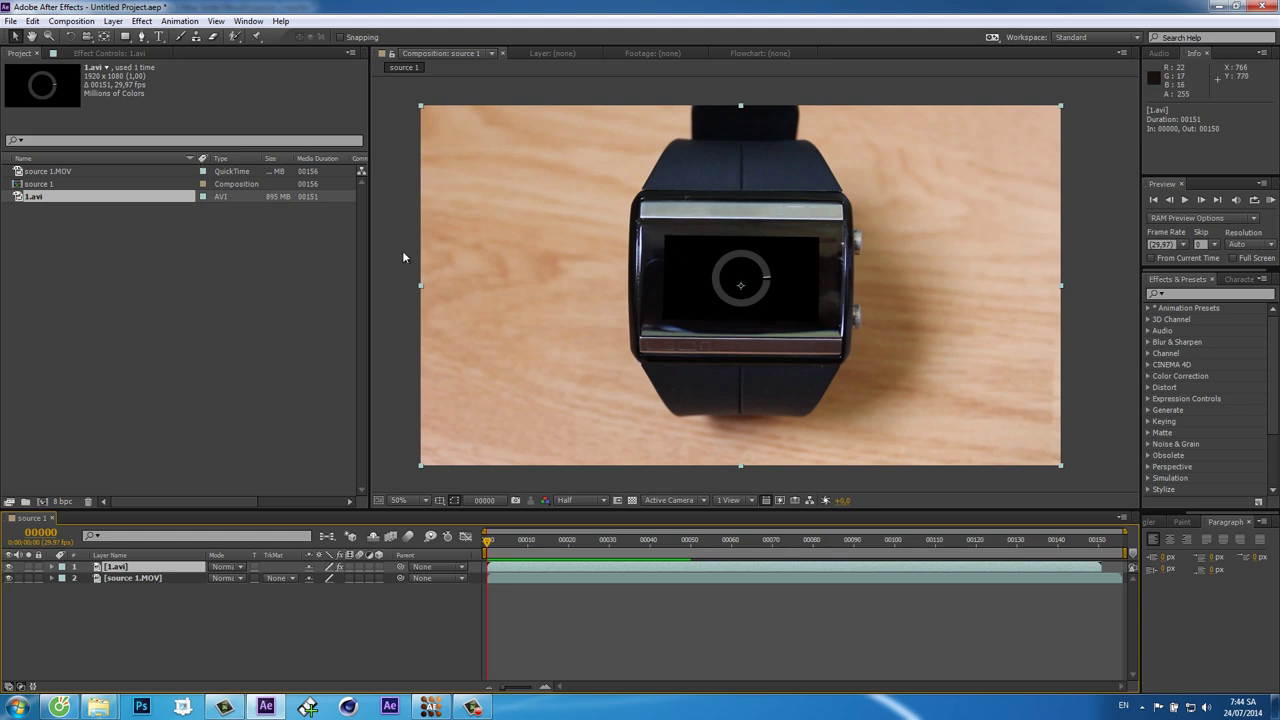
Add Fast Blur to 1.avi with Blurriness 0.5 and Repeat Edge Pixels turned on
click(148, 22)
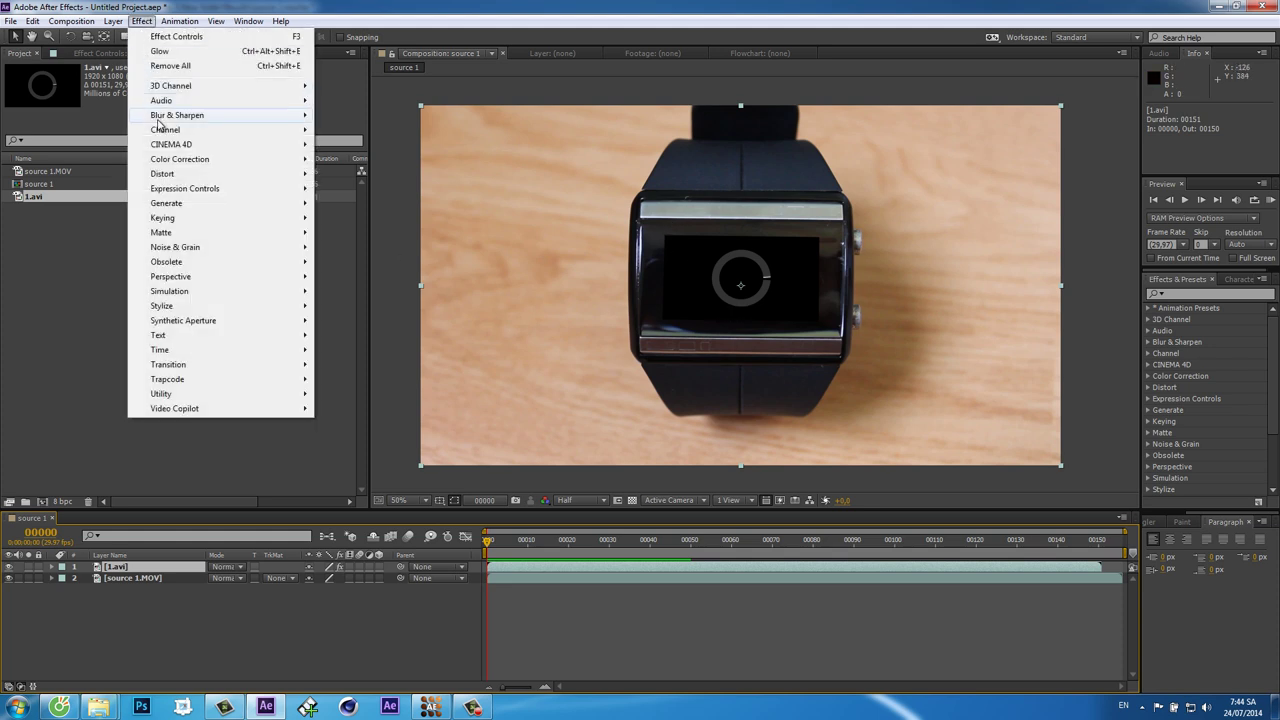
mouse_move(187, 118)
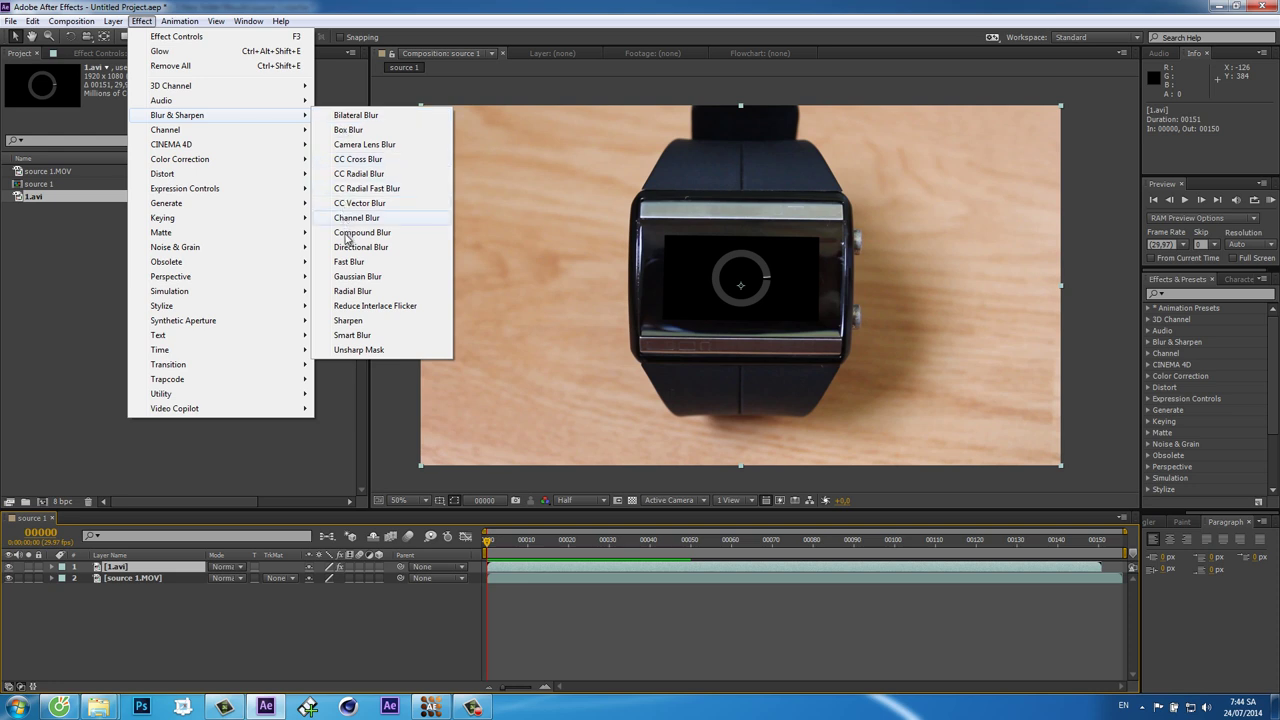
click(346, 262)
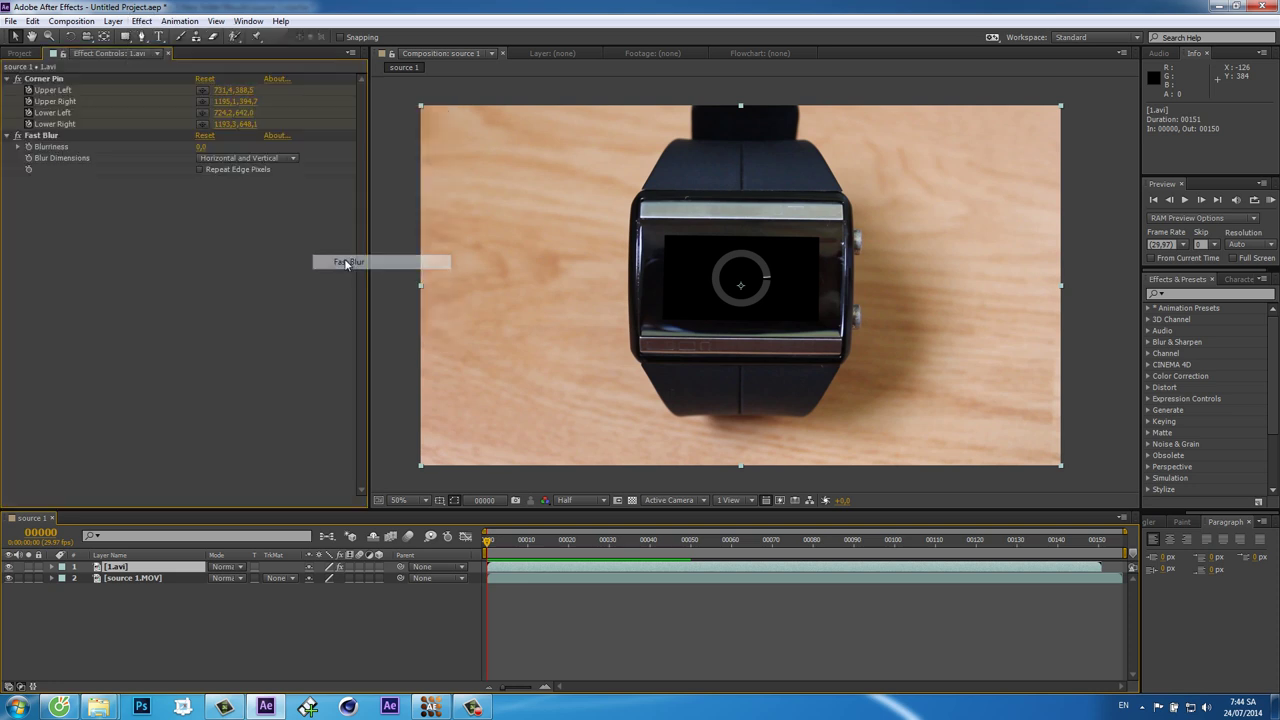
click(204, 148)
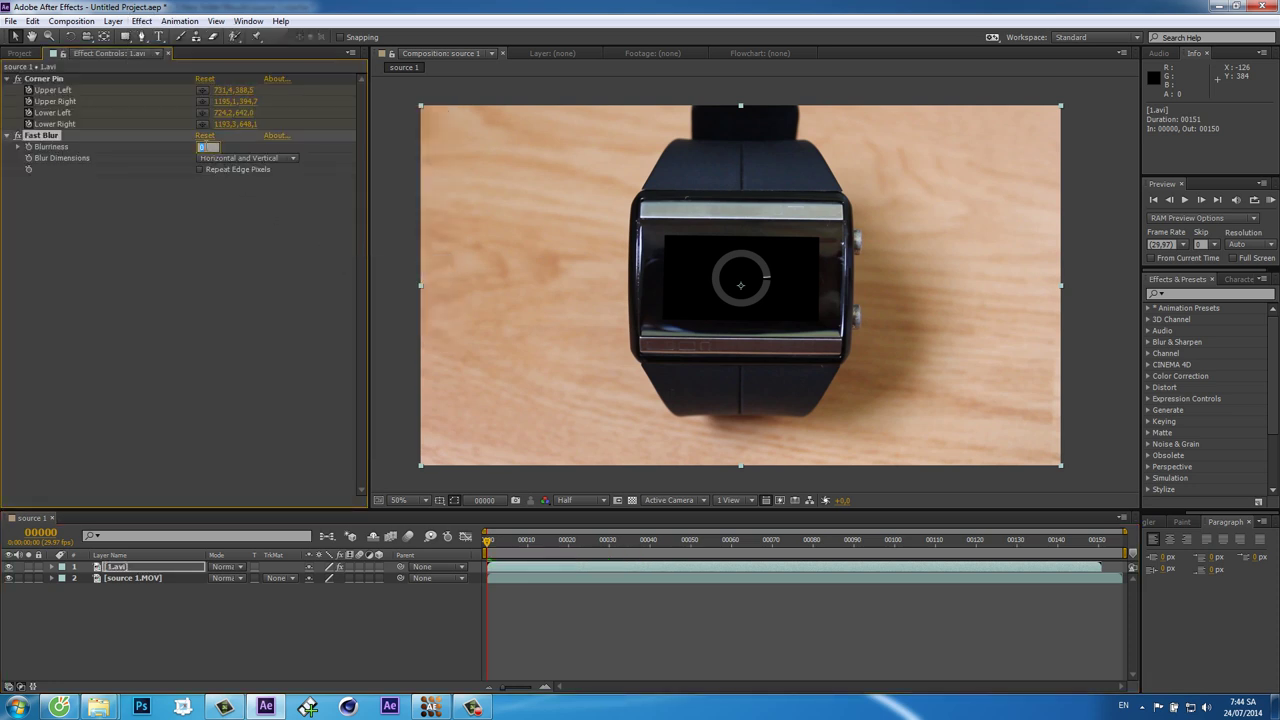
text(0,5)
key(Return)
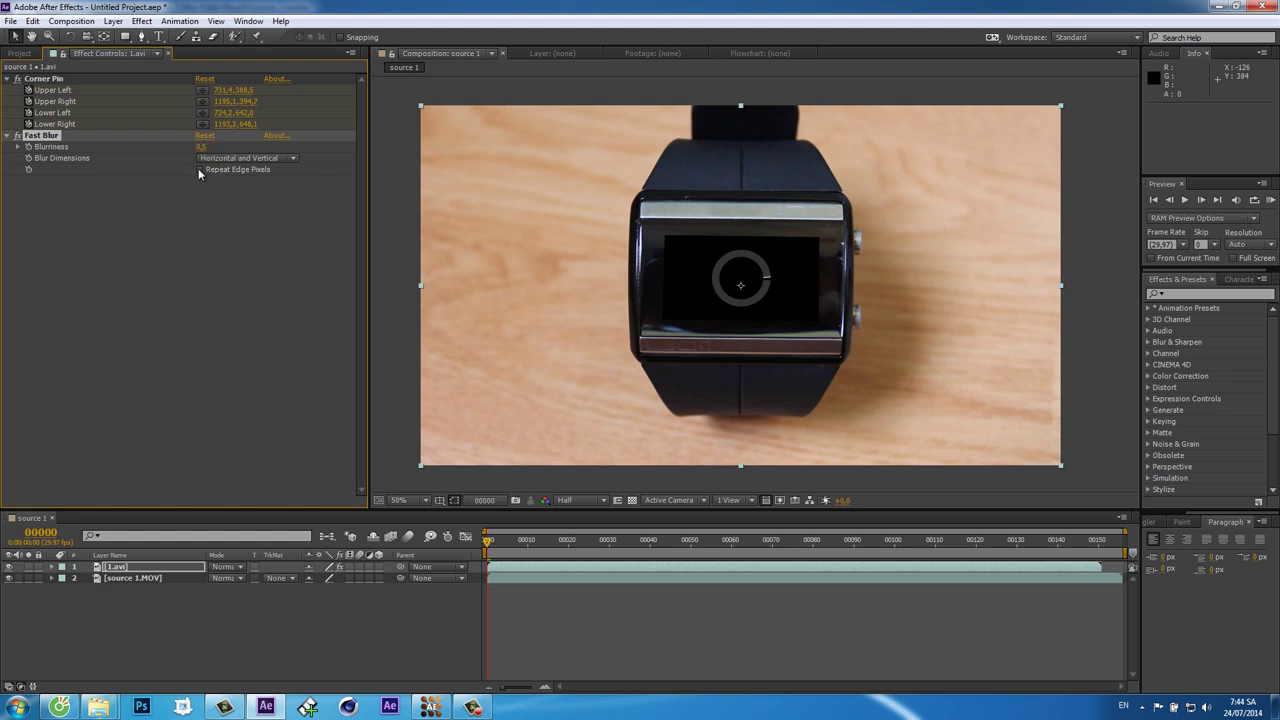
click(199, 169)
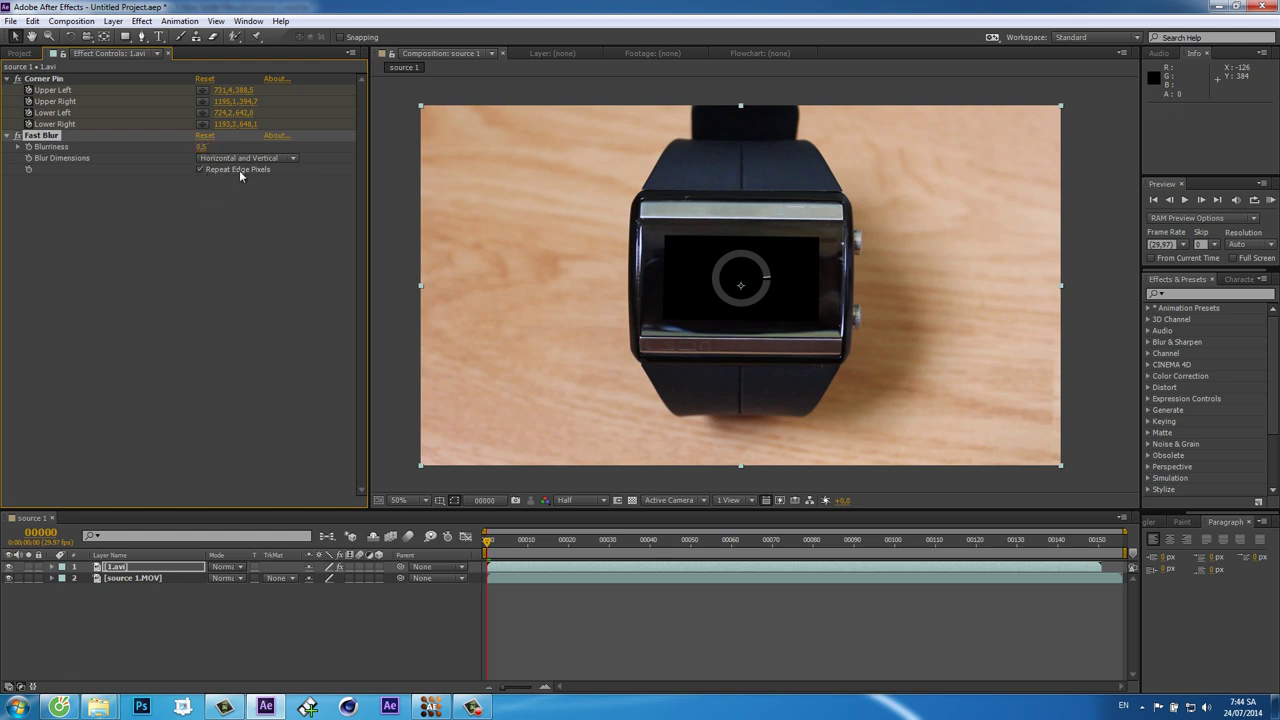
Add a Glow with a 58% threshold to 1.avi, then hide the 1.avi layer
click(686, 656)
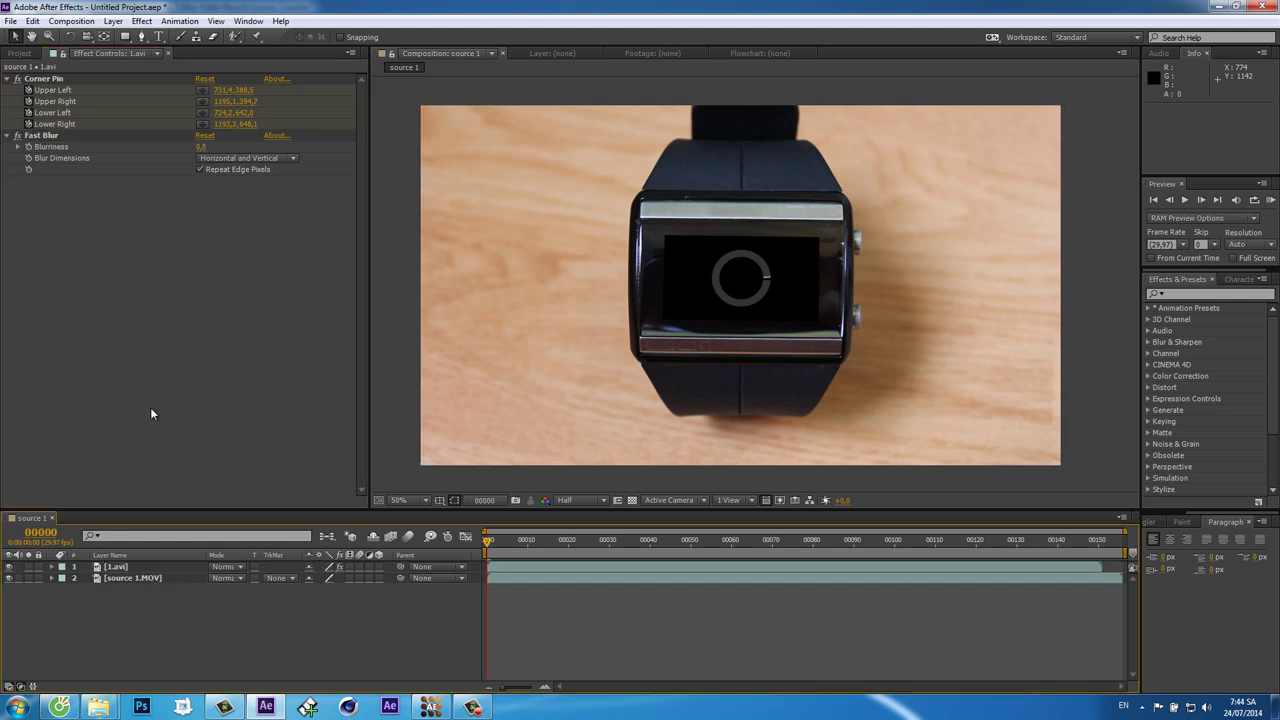
click(137, 568)
click(141, 21)
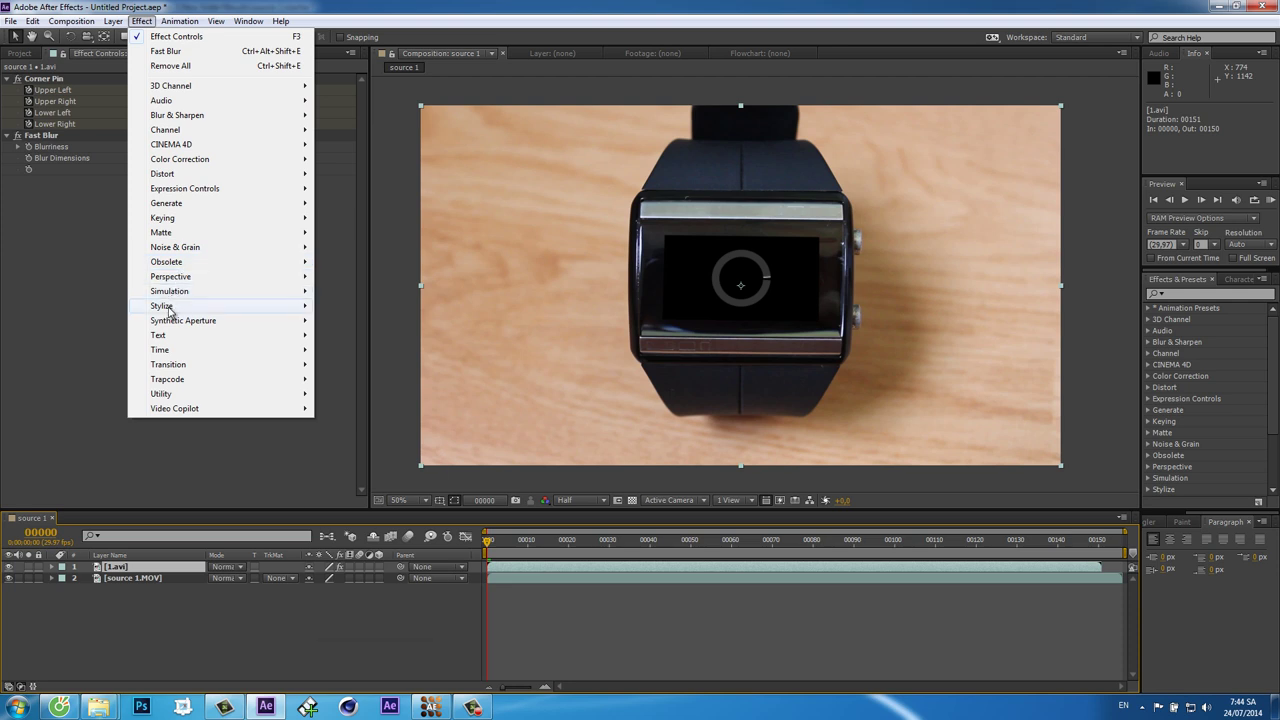
mouse_move(170, 305)
click(338, 512)
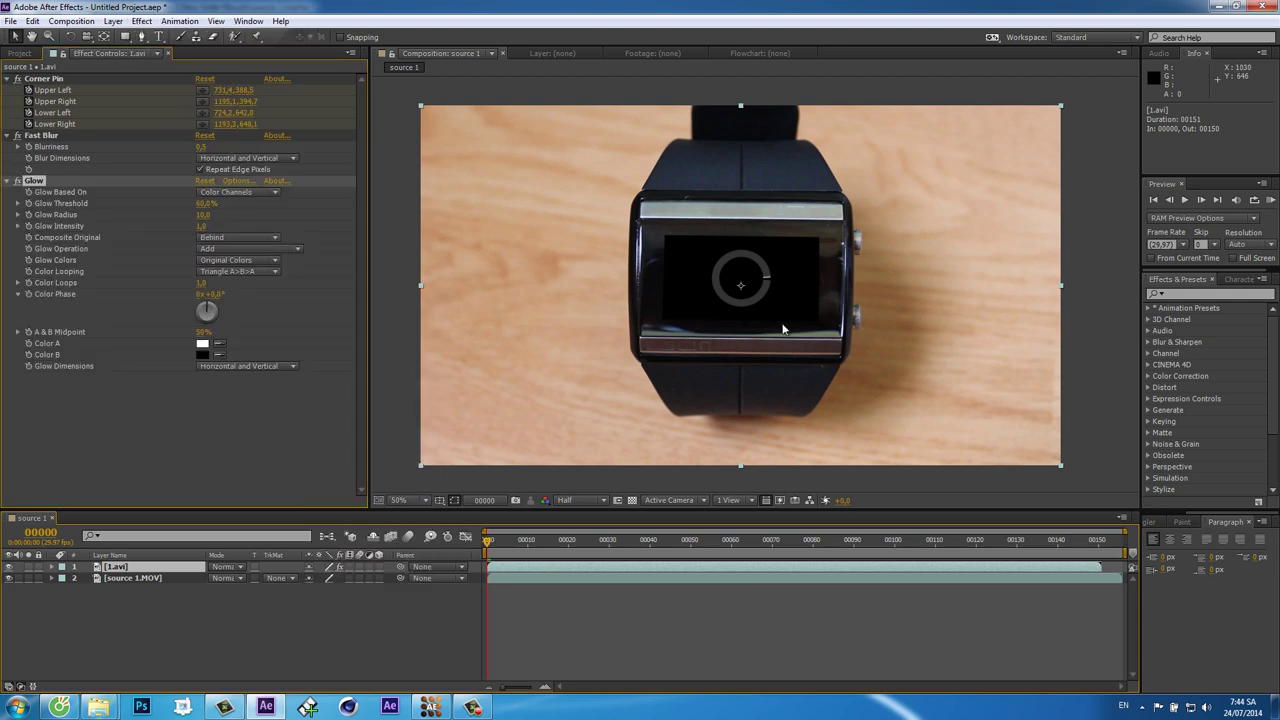
click(204, 203)
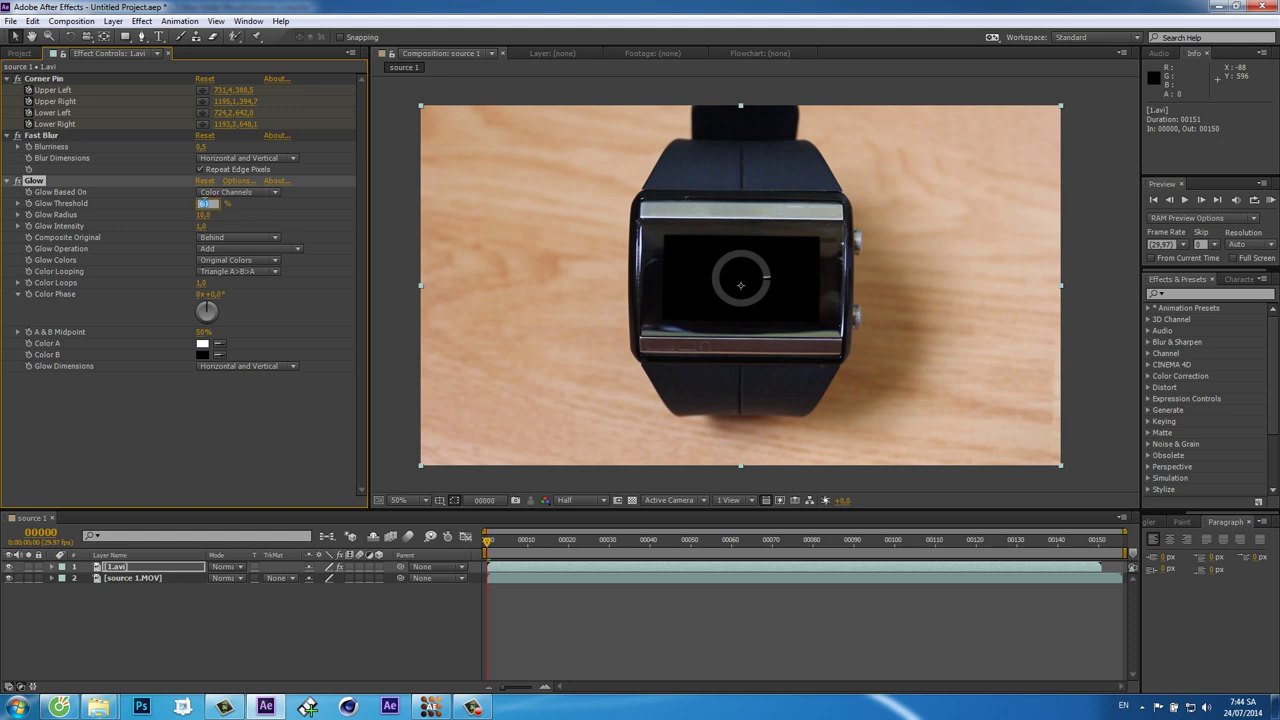
text(58)
key(Return)
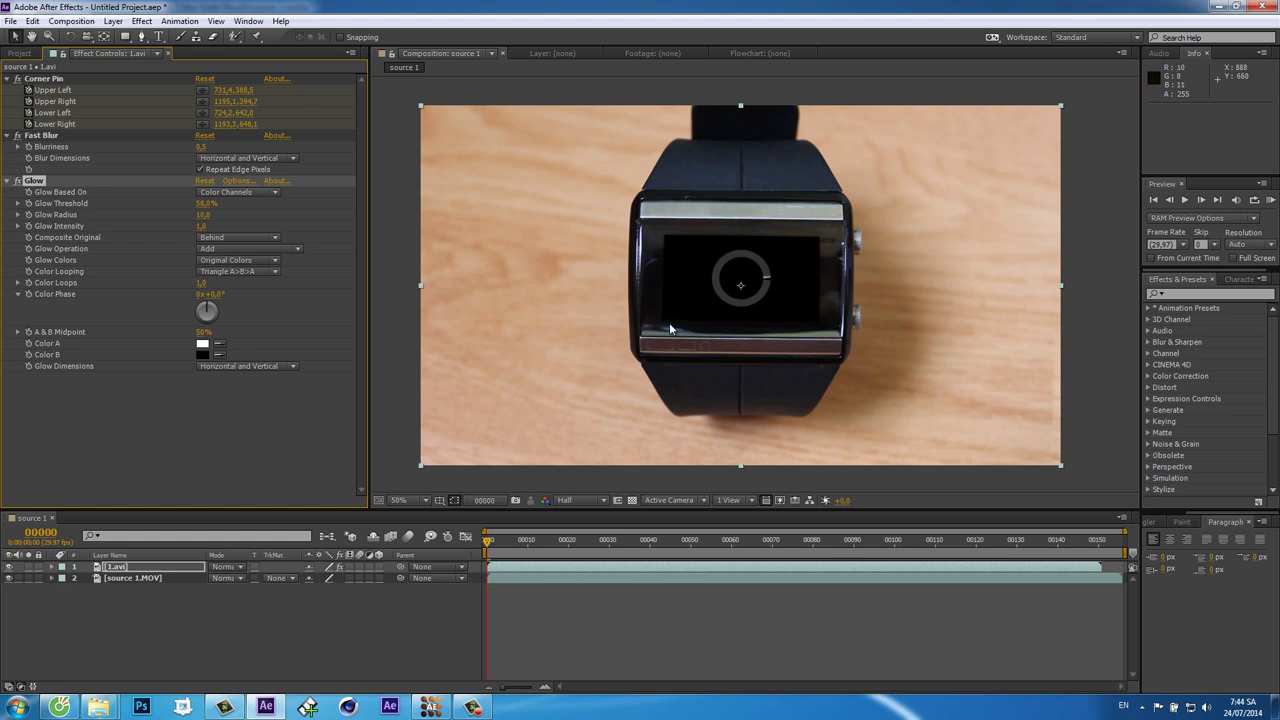
click(7, 567)
click(127, 578)
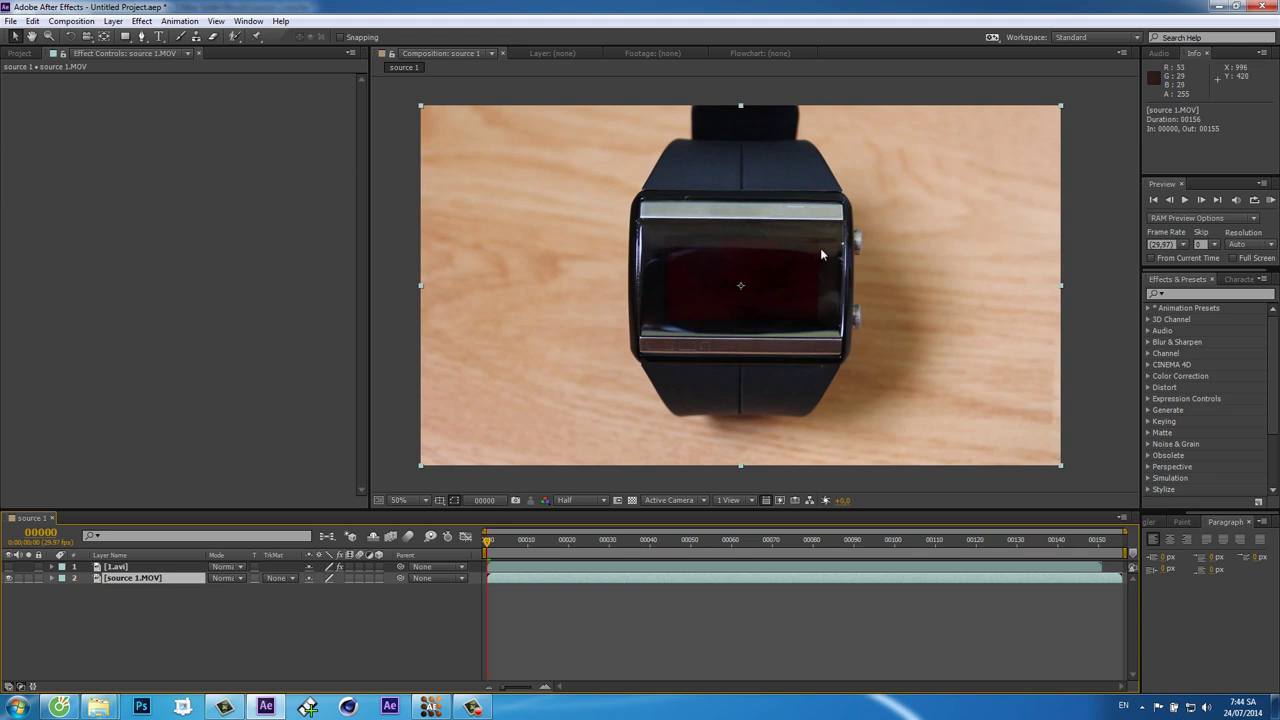
Create a new solid layer coloured royal blue, Royal Blue Solid 1
click(113, 21)
mouse_move(125, 38)
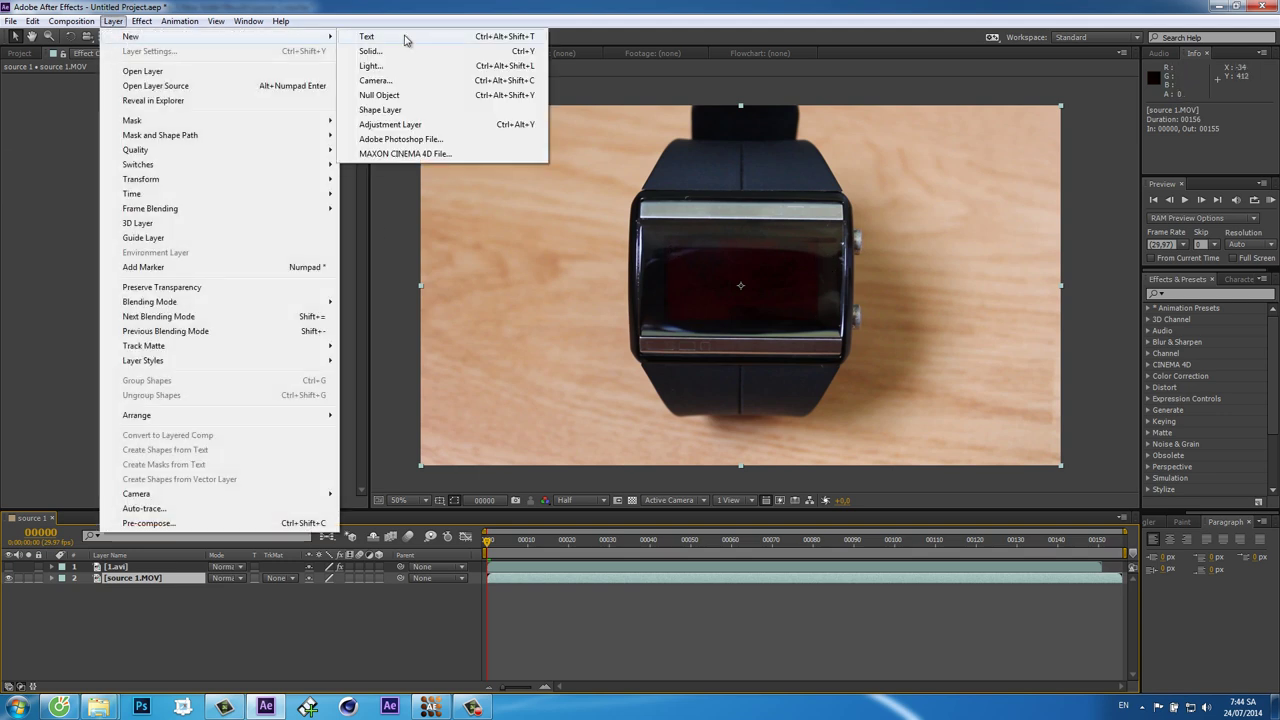
click(400, 52)
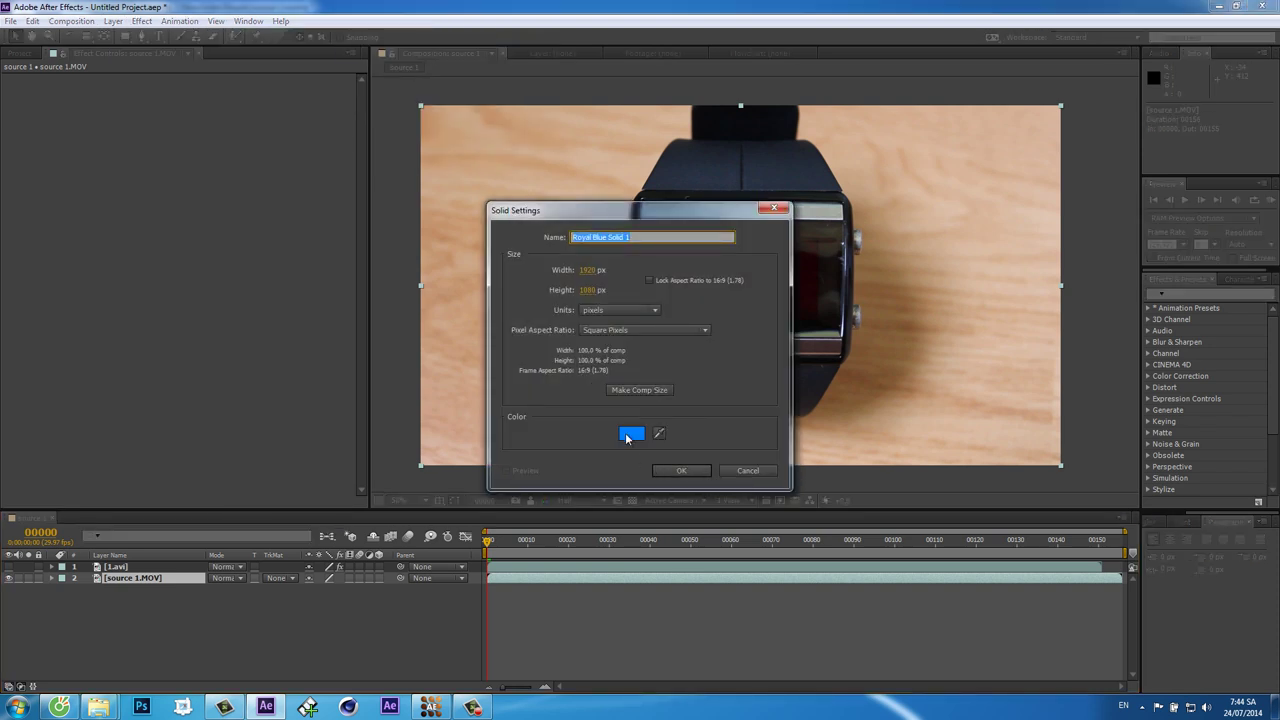
click(627, 438)
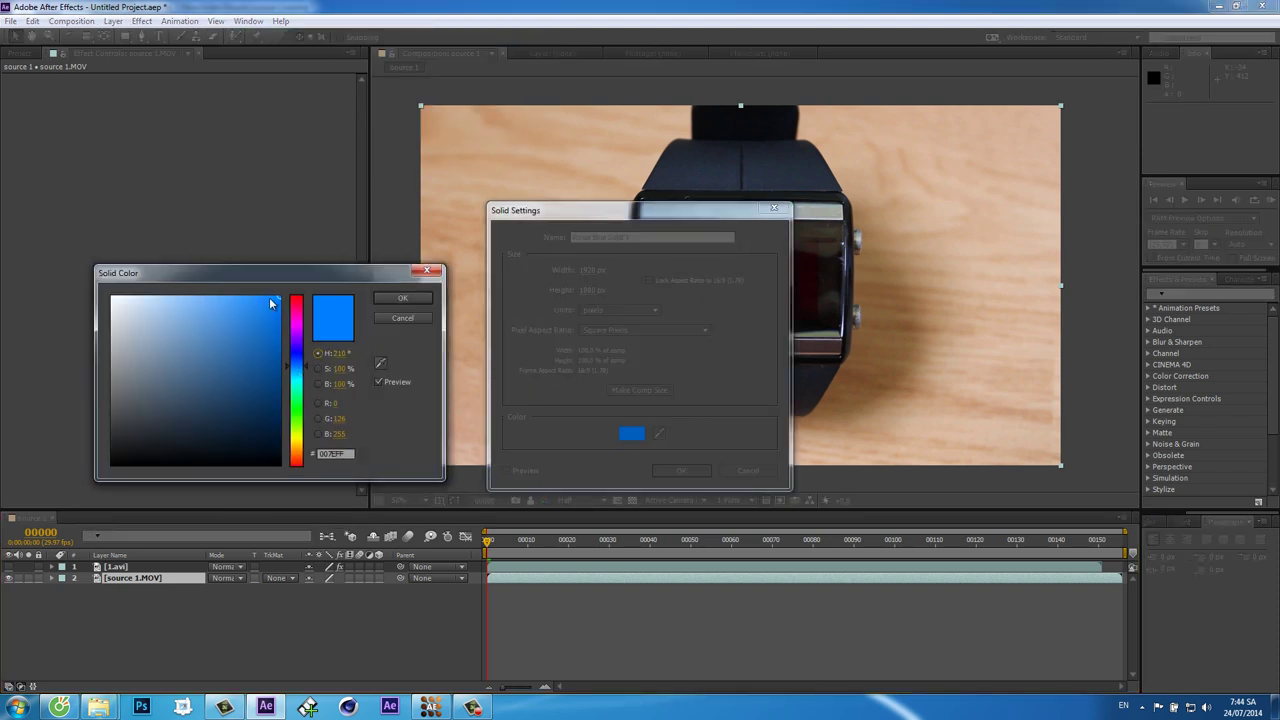
click(403, 299)
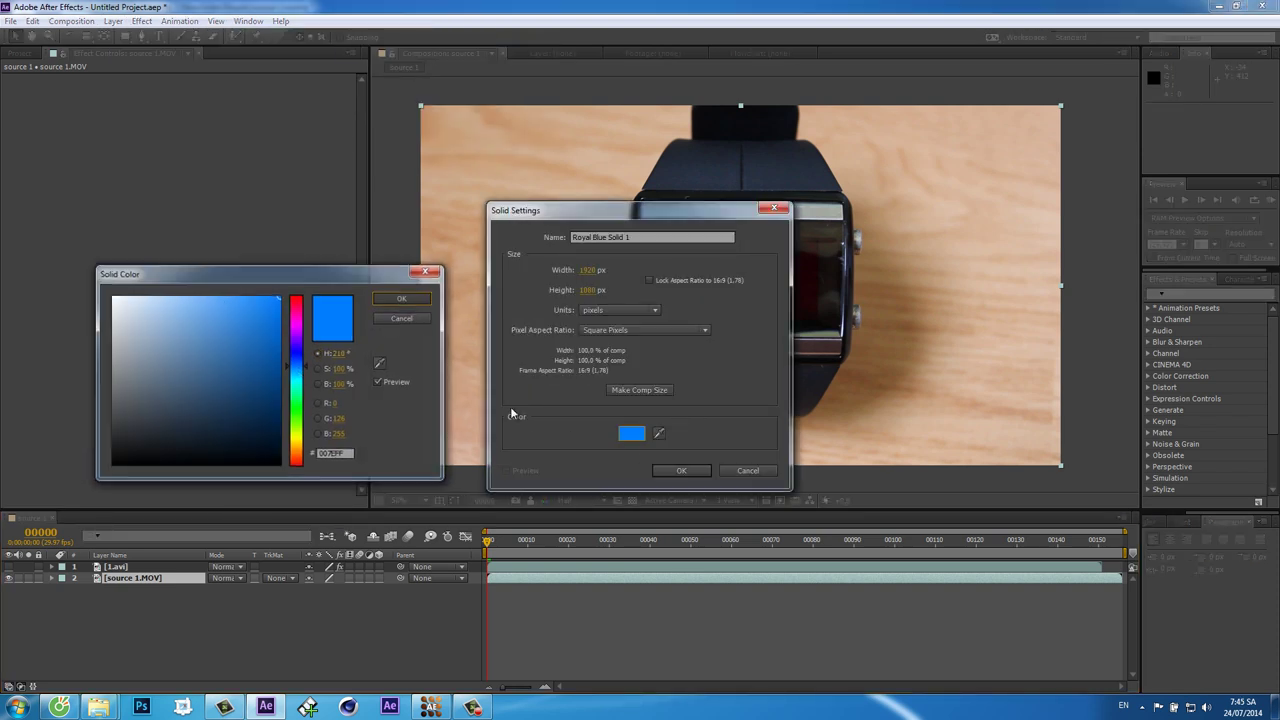
click(697, 471)
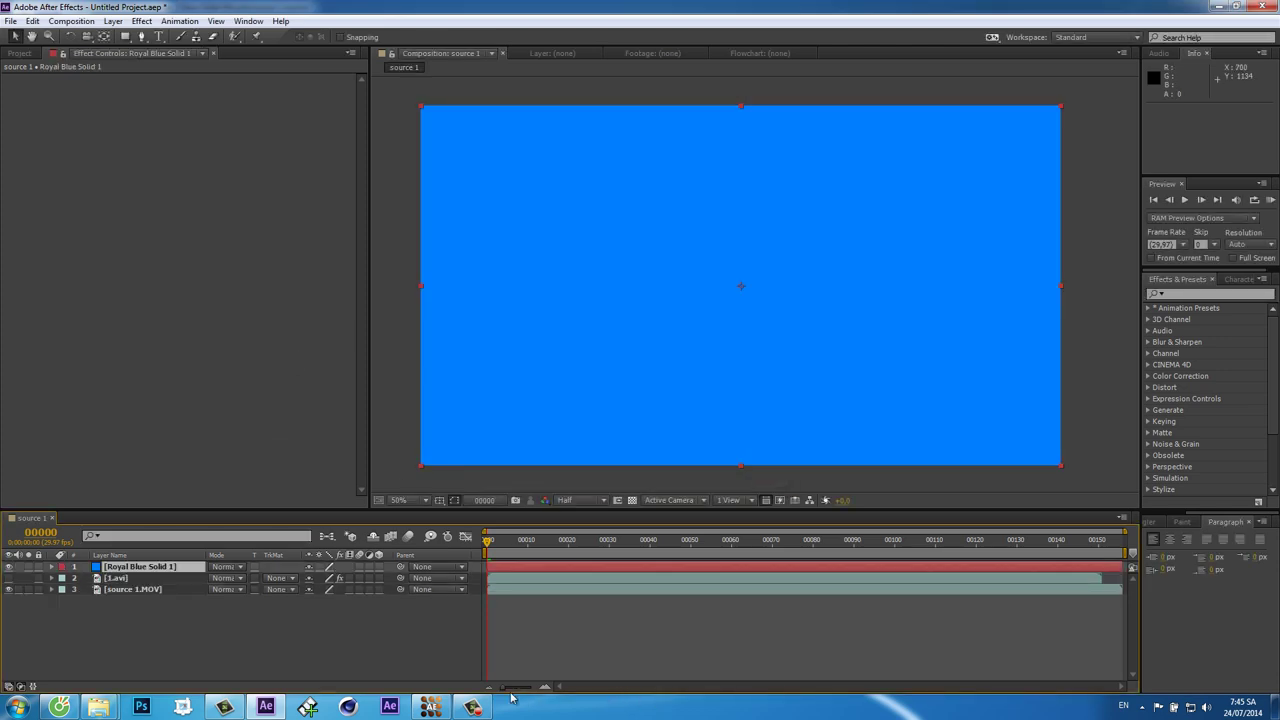
In mocha AE, copy the watch track's AE Corner Pin data to the clipboard
click(429, 708)
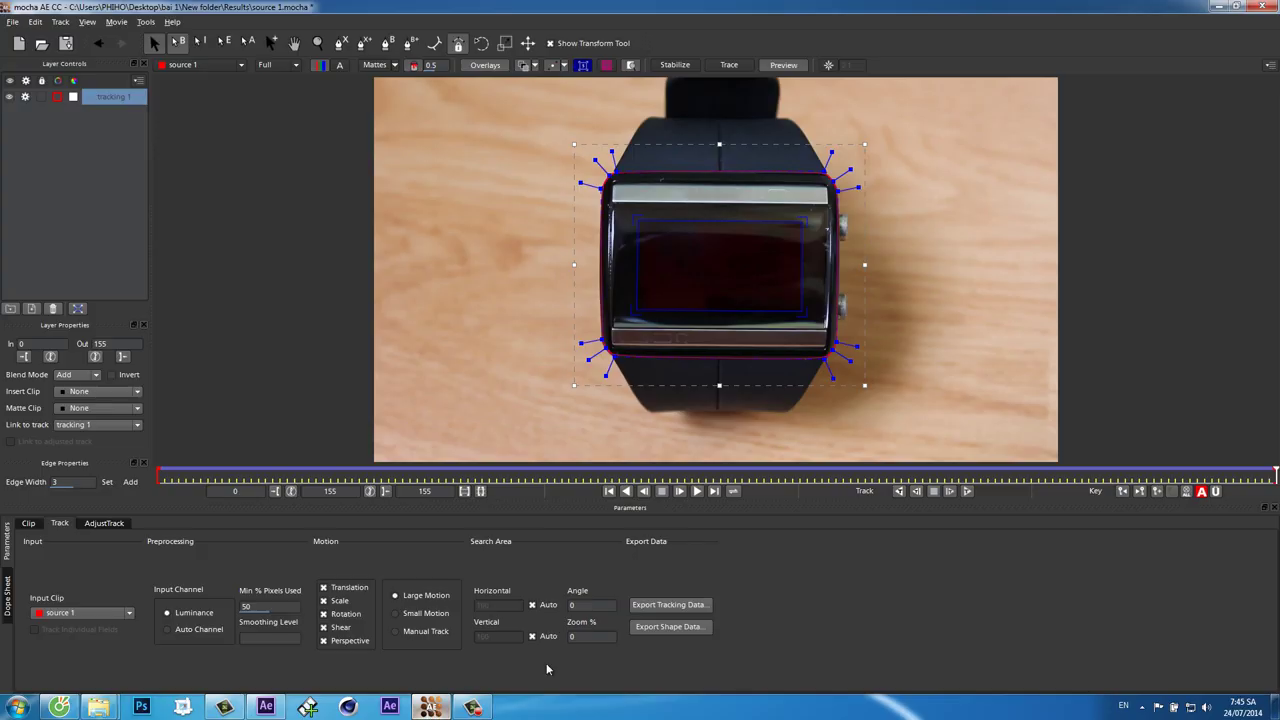
click(657, 605)
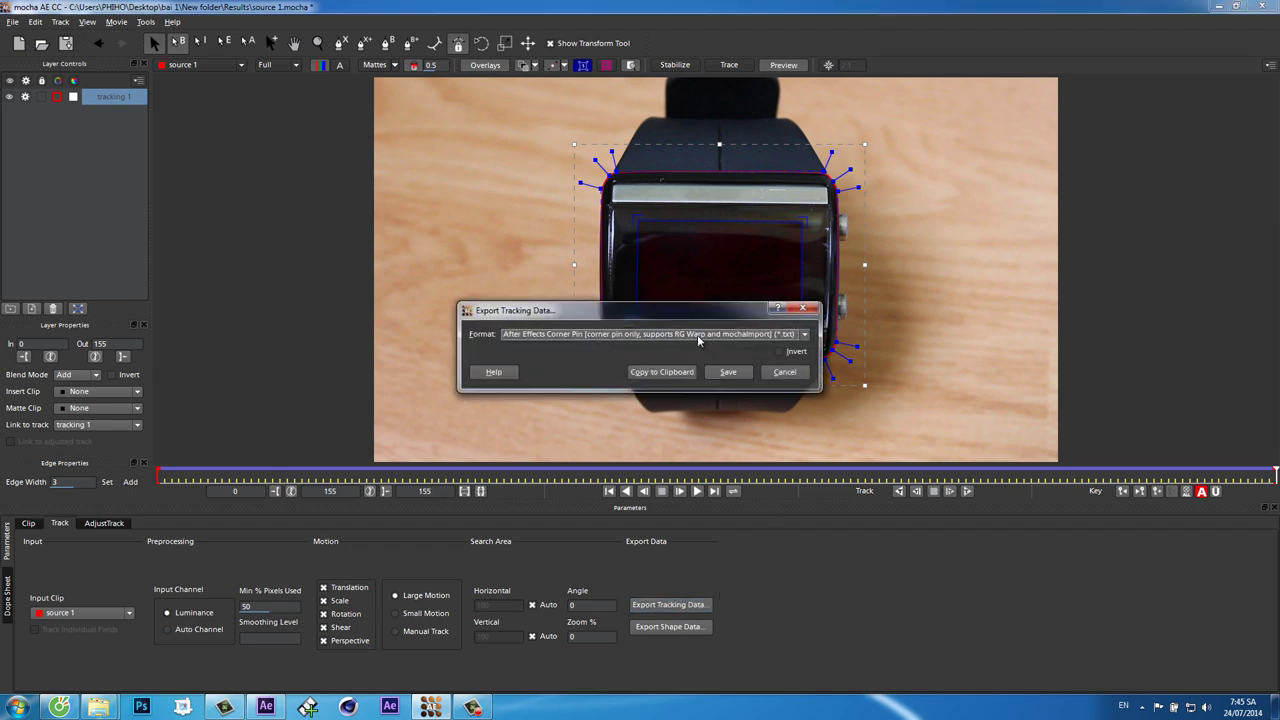
click(645, 376)
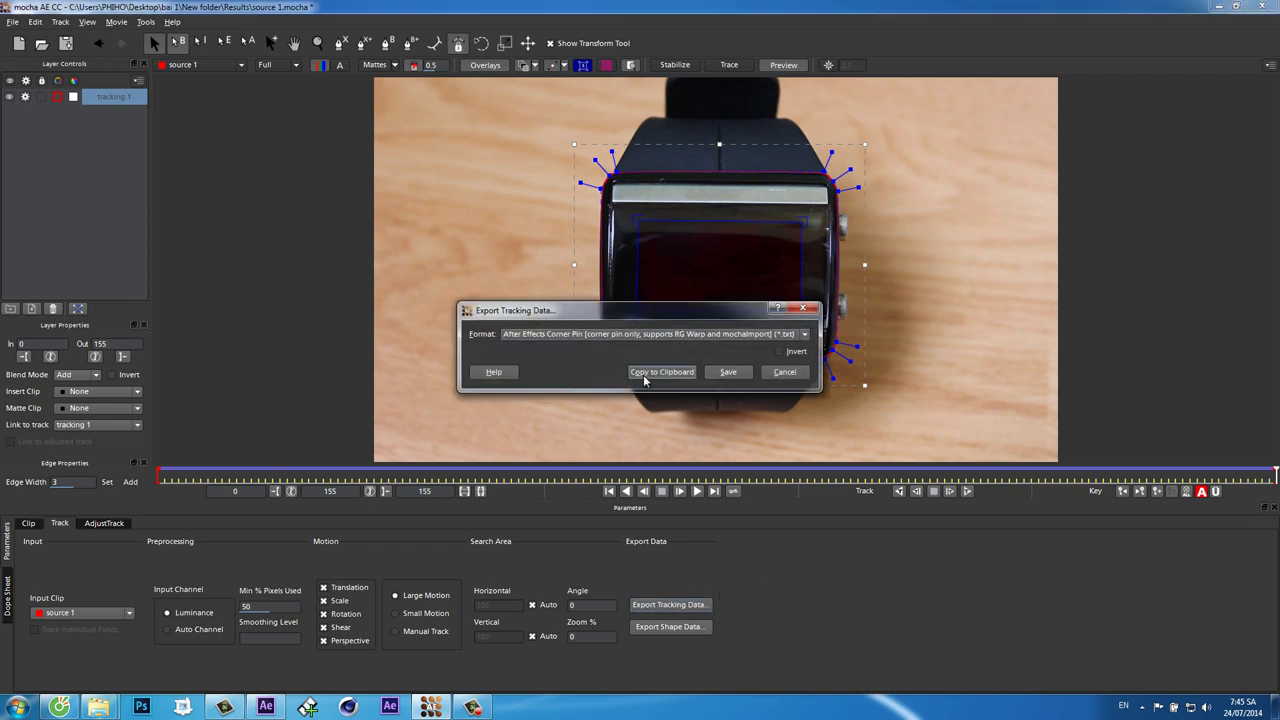
Paste the Corner Pin keyframes onto Royal Blue Solid 1, move it below 1.avi, and unhide 1.avi
click(263, 707)
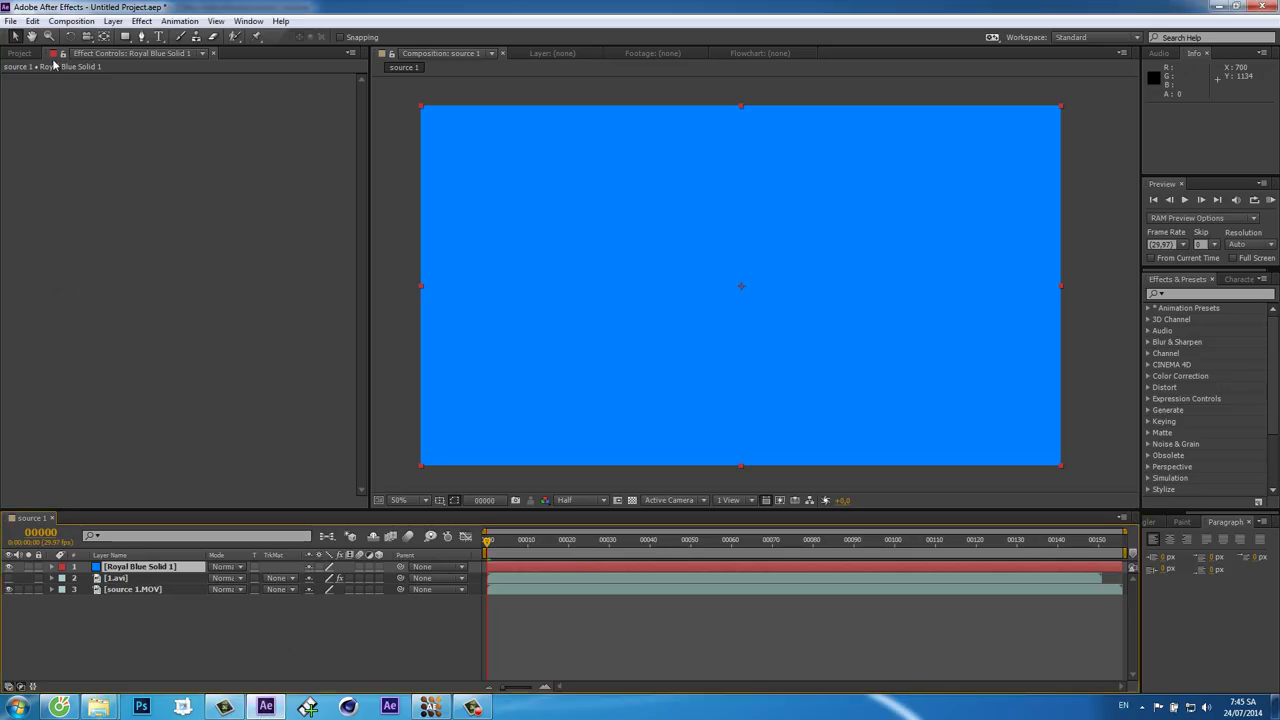
click(33, 21)
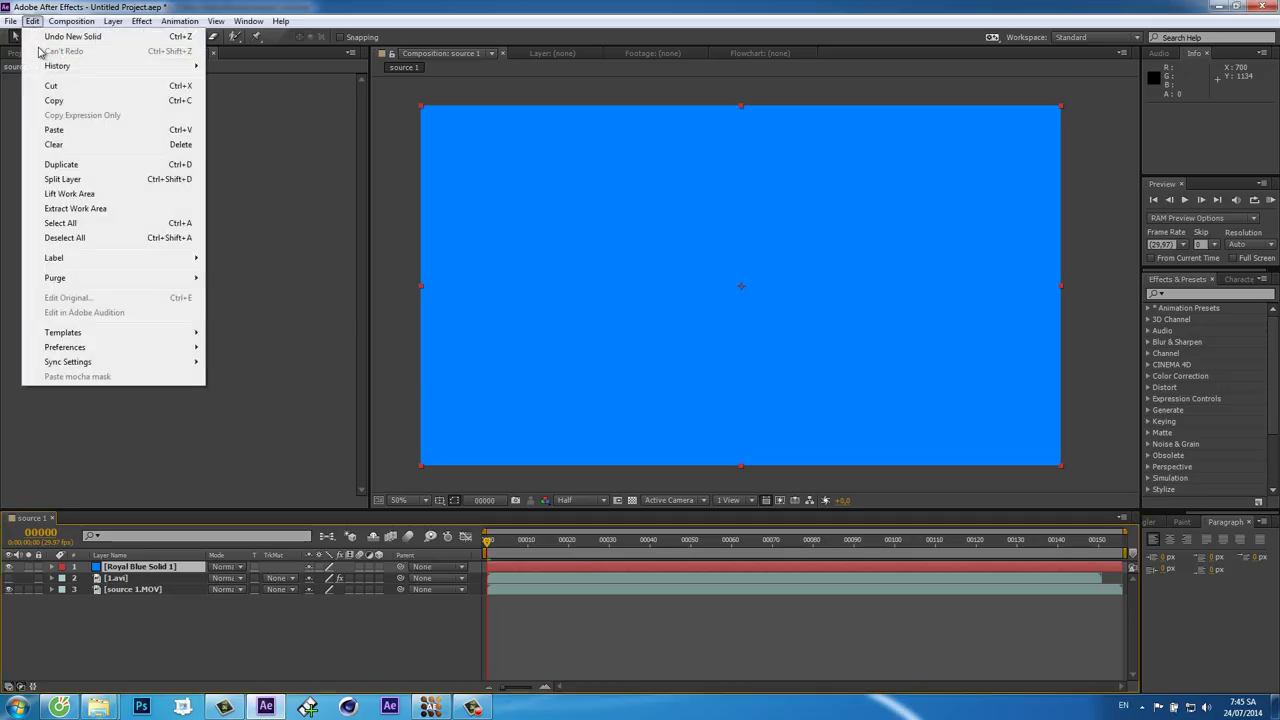
click(85, 130)
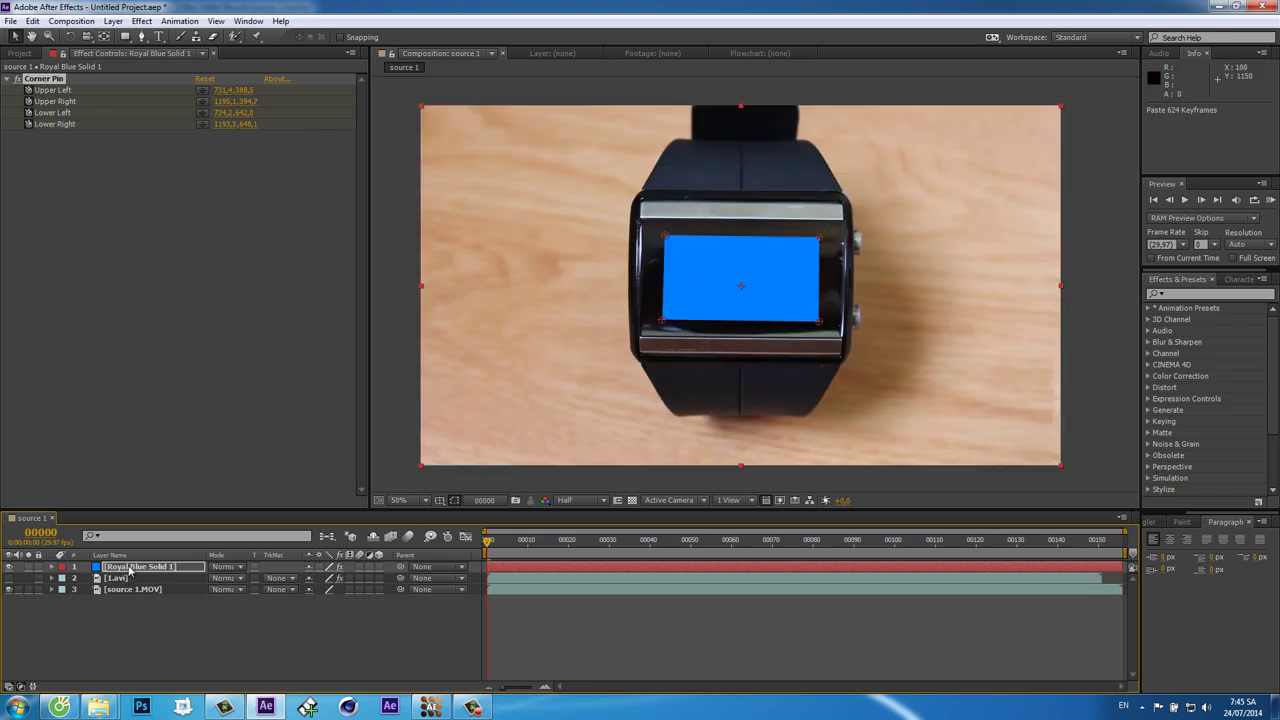
mouse_move(129, 570)
mouse_down()
mouse_move(131, 590)
mouse_move(153, 581)
mouse_up()
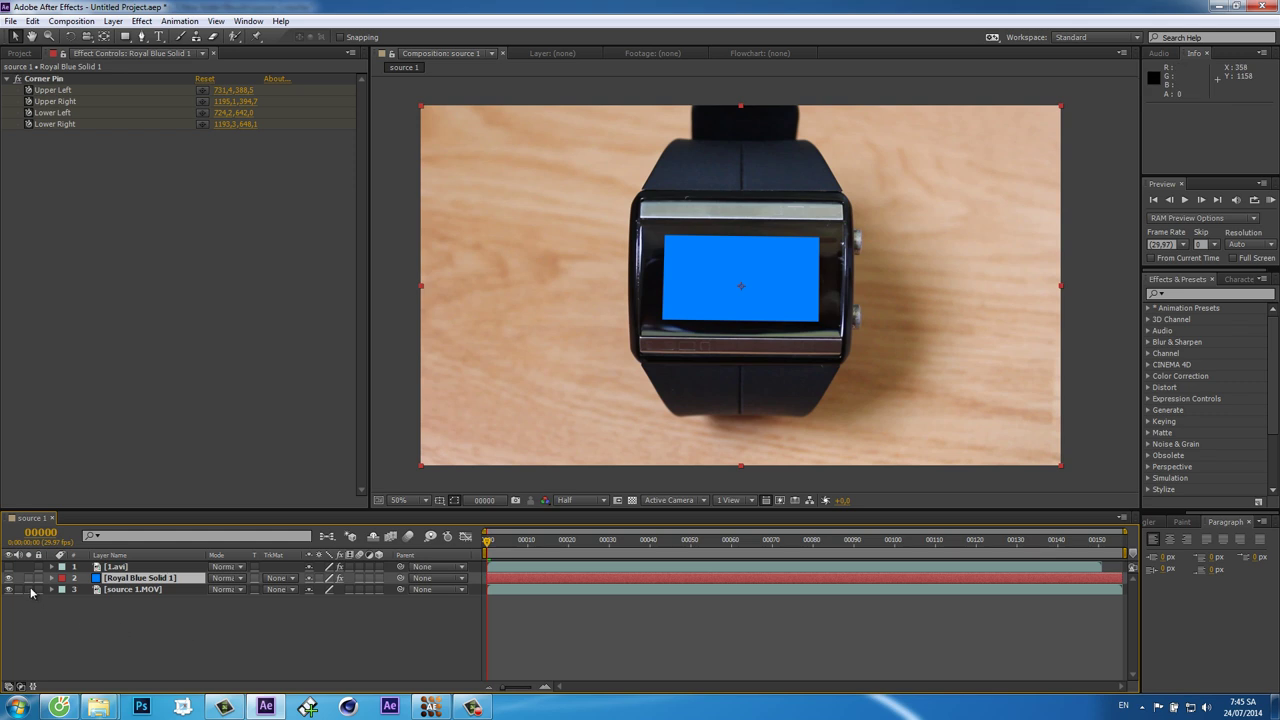
click(9, 576)
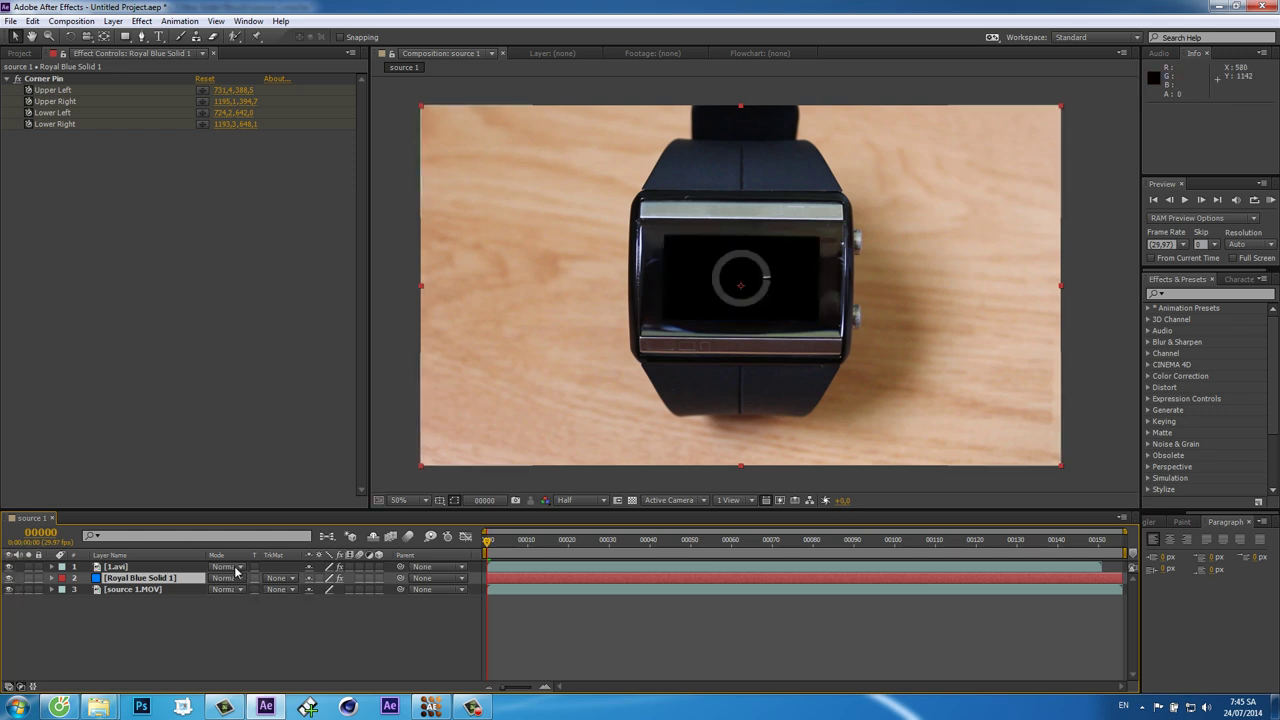
Set both 1.avi and Royal Blue Solid 1 to Add blending mode
shift+click(185, 567)
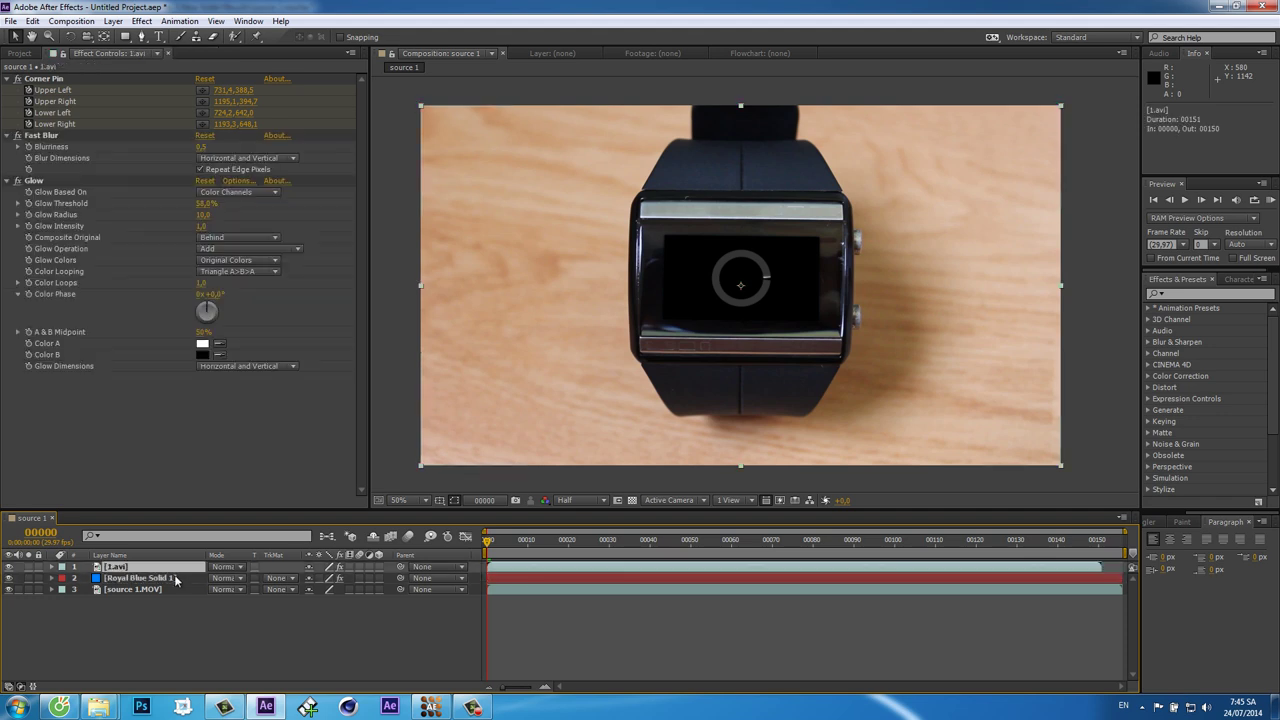
click(229, 574)
click(290, 246)
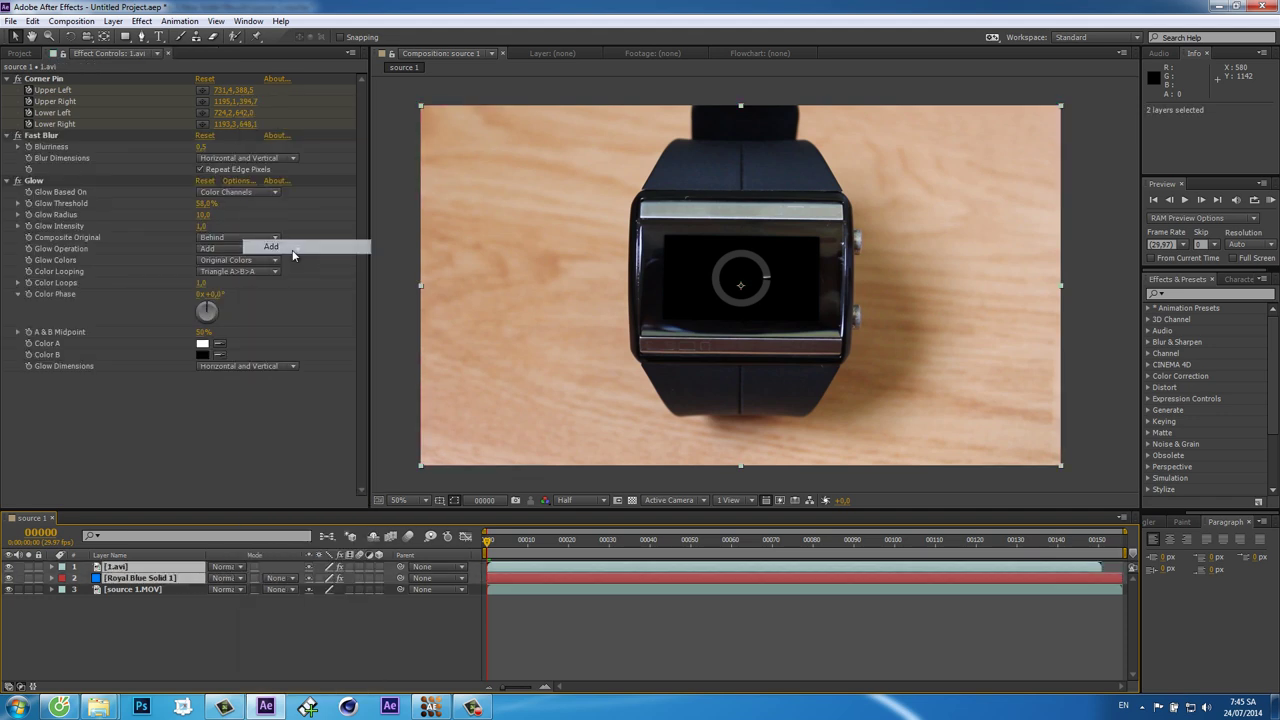
click(689, 632)
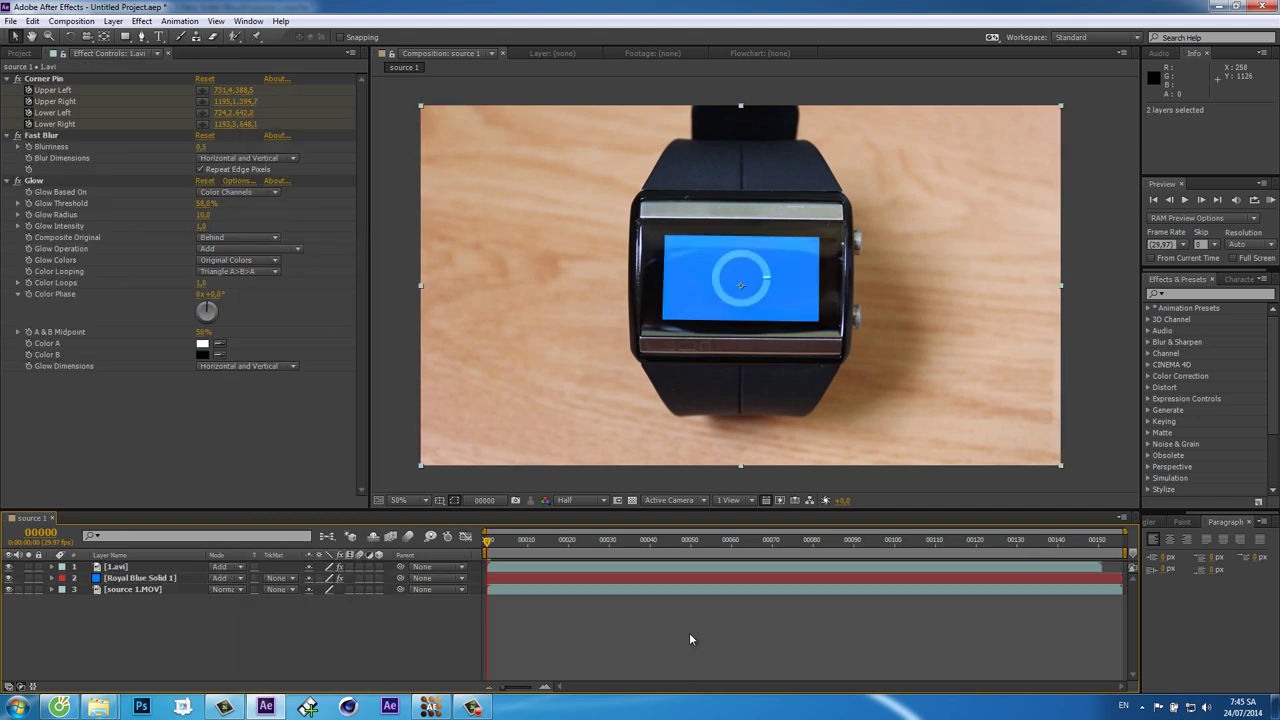
click(150, 579)
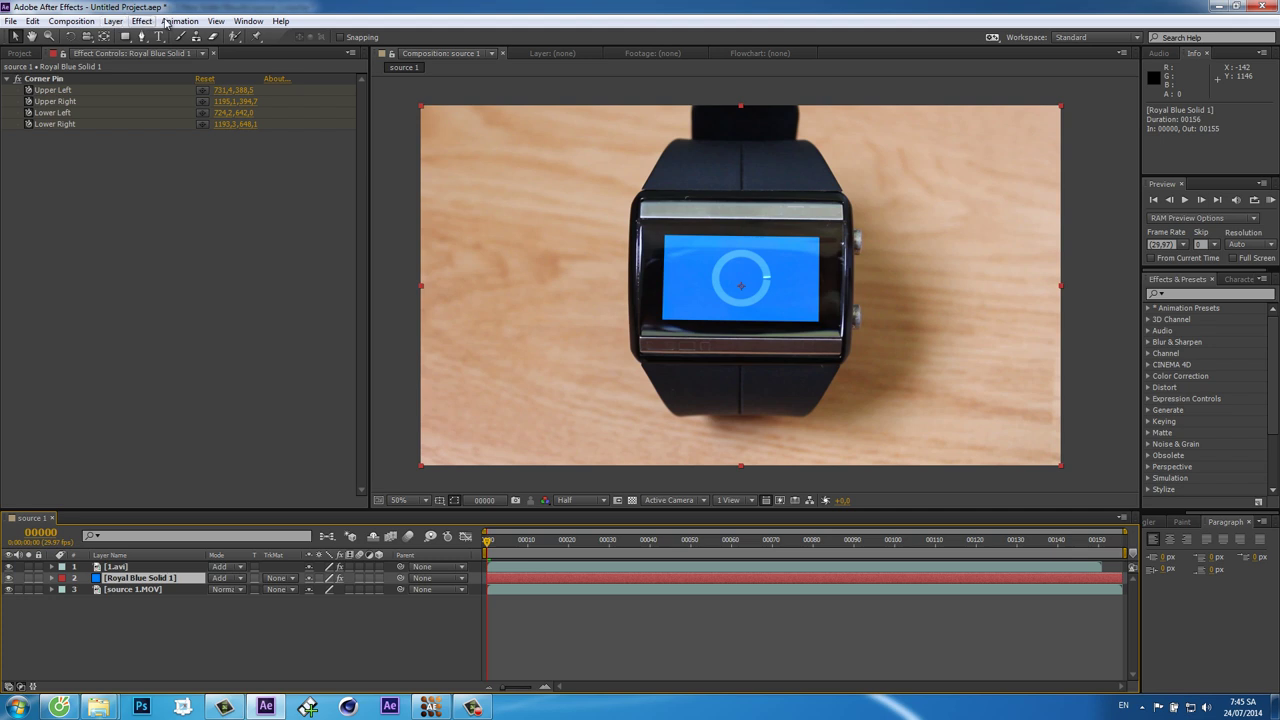
Copy 1.avi's Fast Blur and Glow effects and paste them onto Royal Blue Solid 1
click(113, 568)
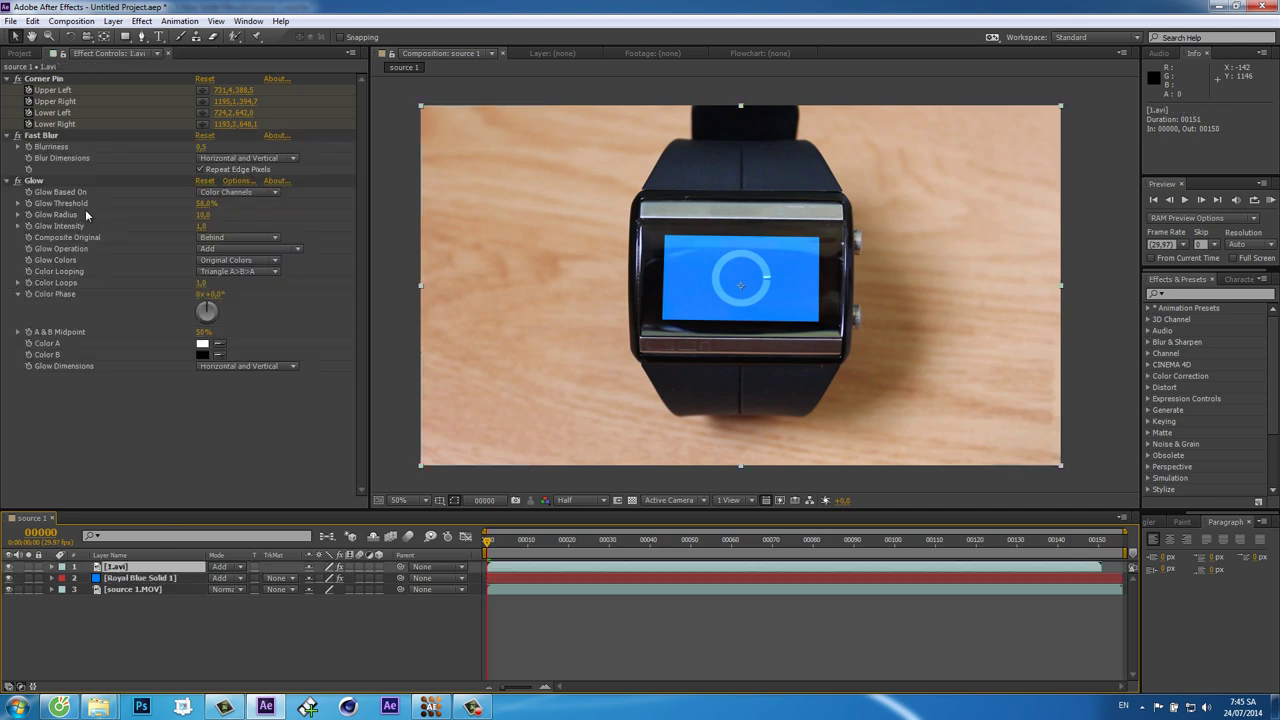
click(49, 137)
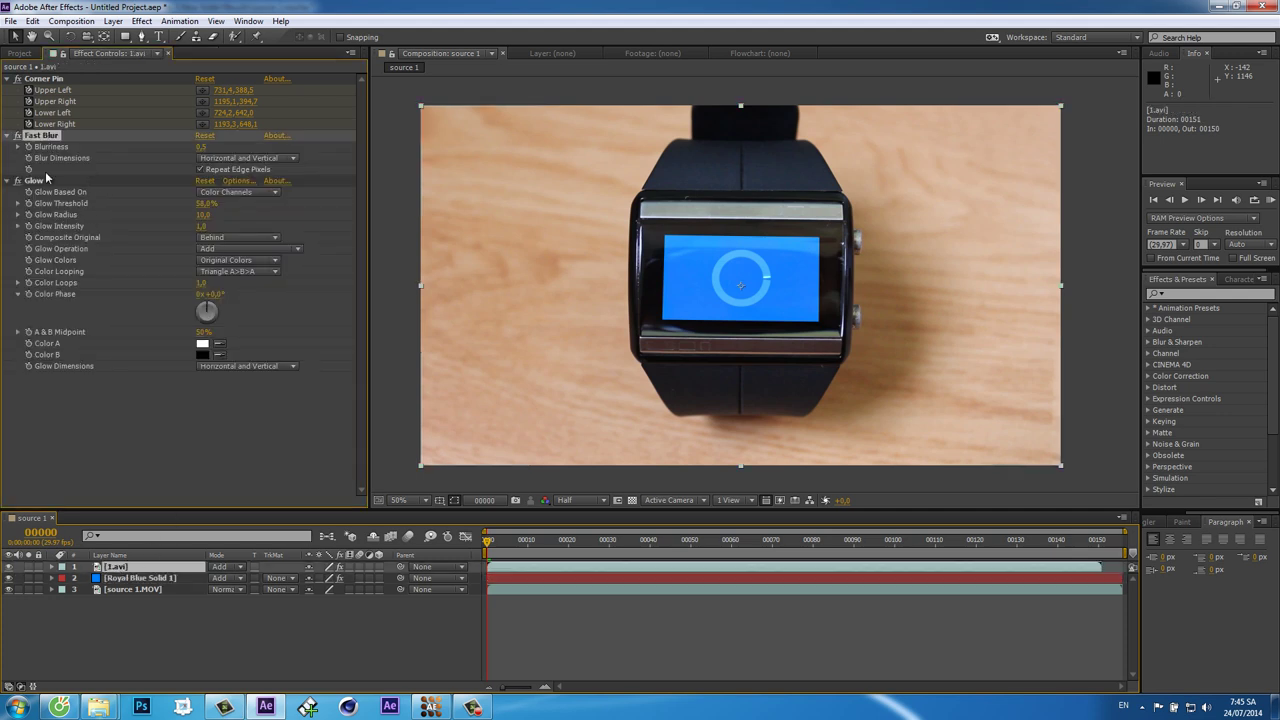
ctrl+click(38, 182)
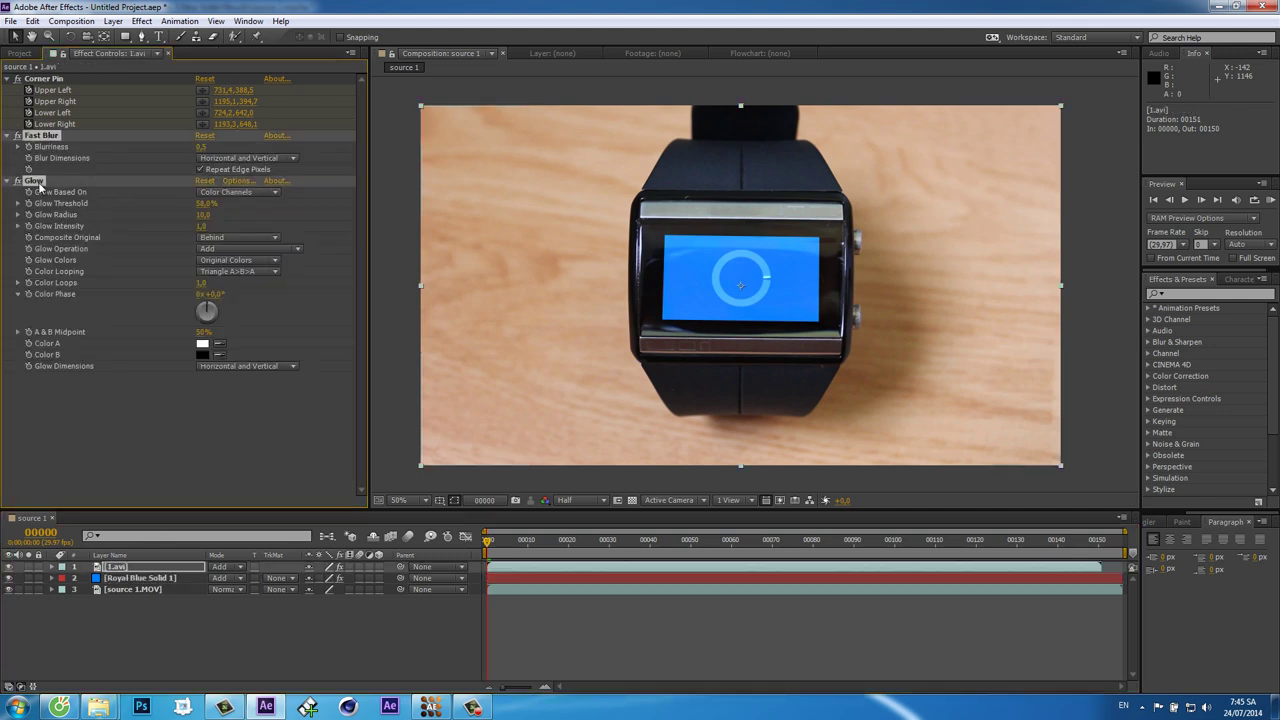
click(33, 21)
click(60, 100)
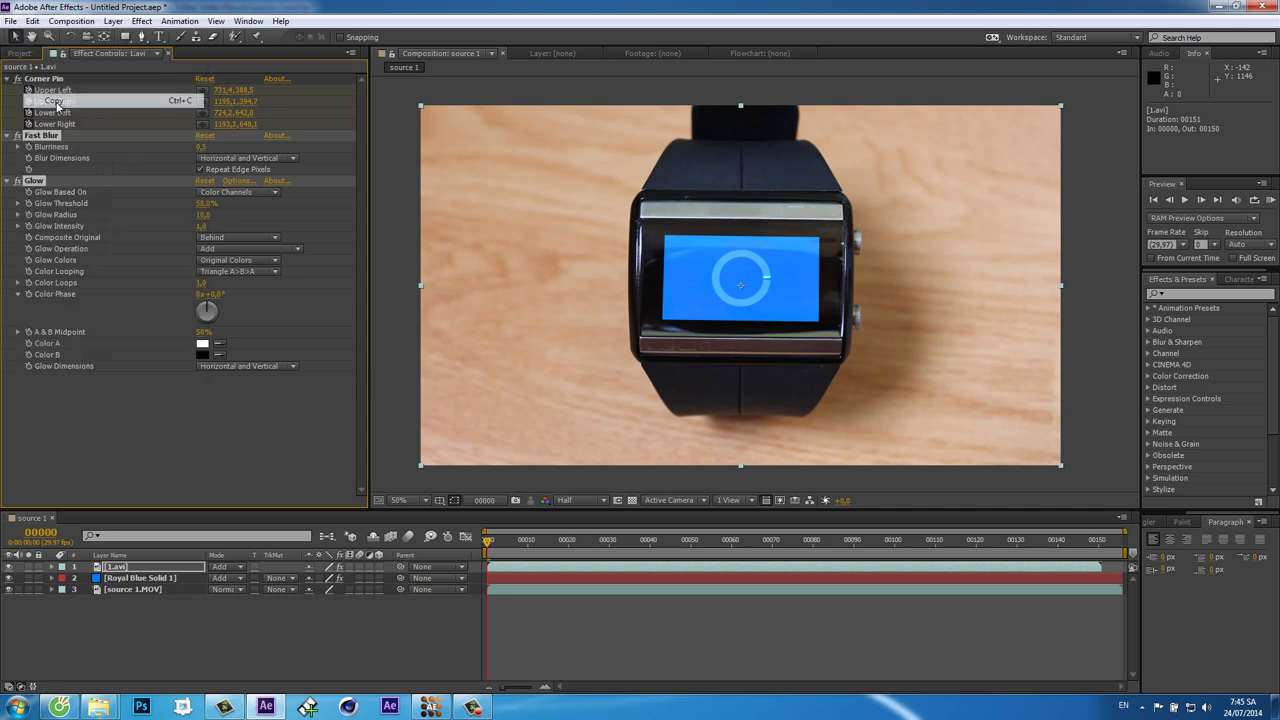
click(145, 580)
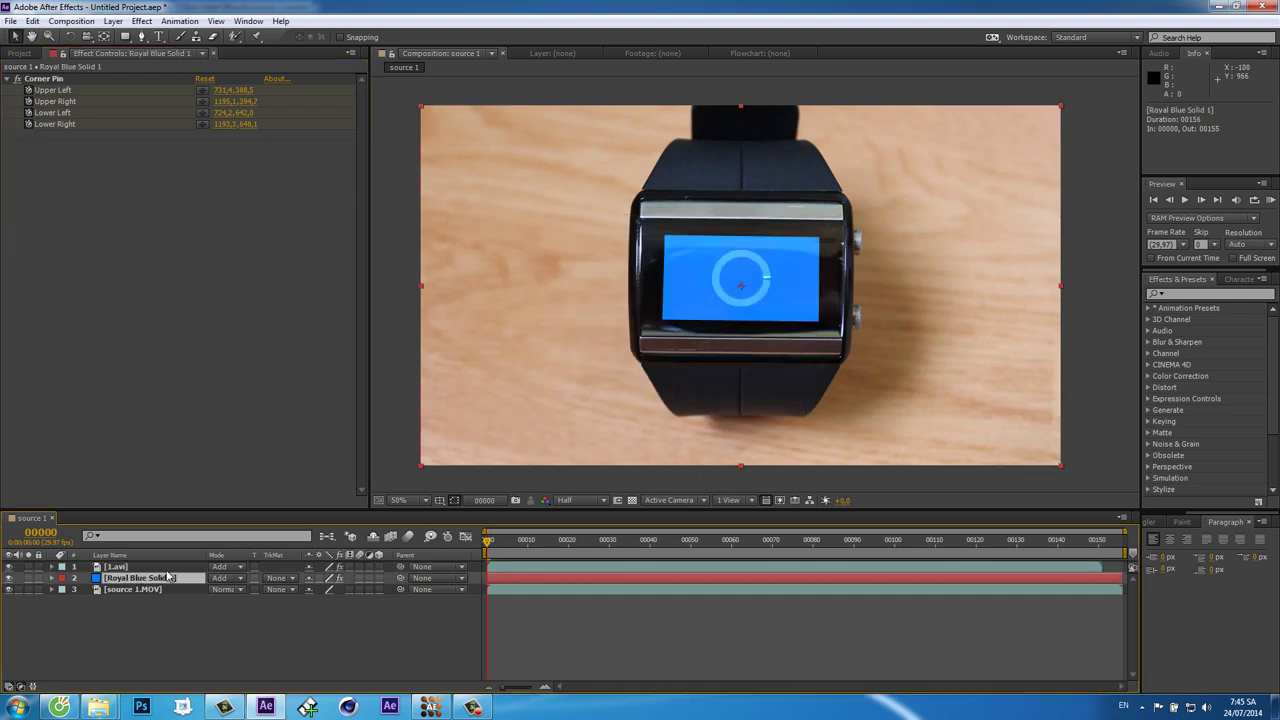
click(33, 21)
click(55, 127)
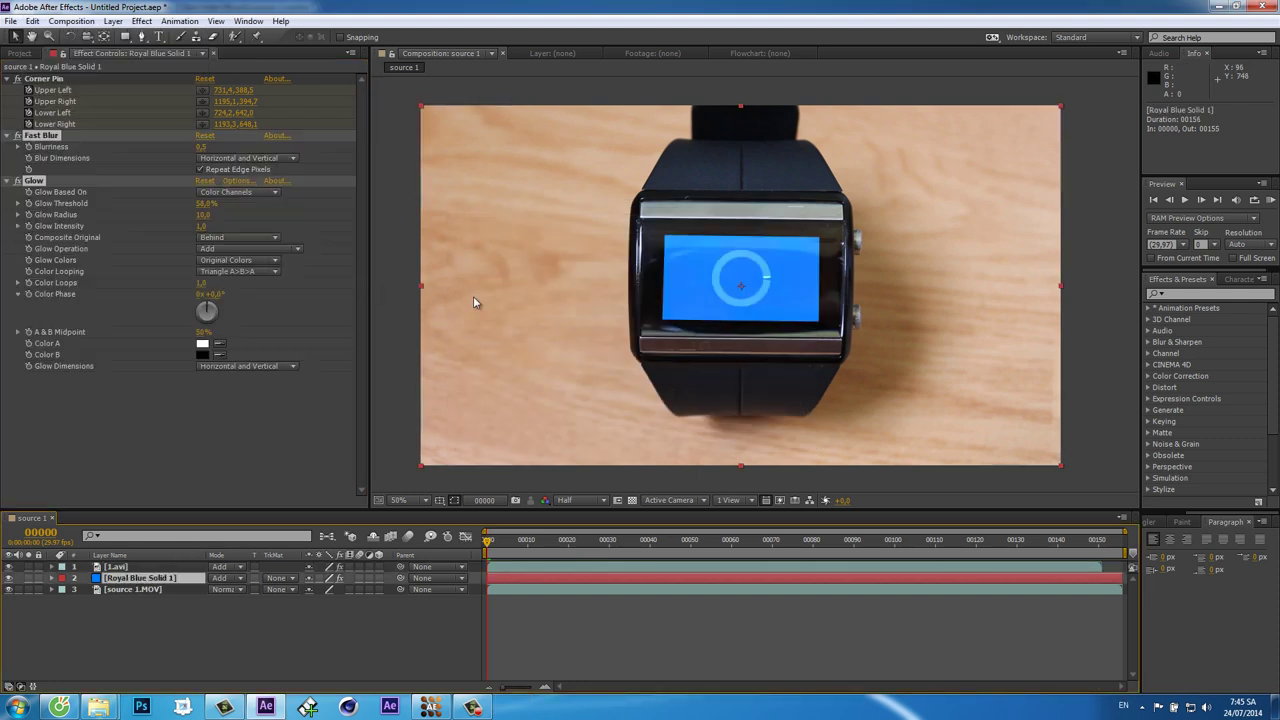
Scrub to a later frame and back to preview the glowing blue watch screen, adjusting the viewer zoom
click(426, 611)
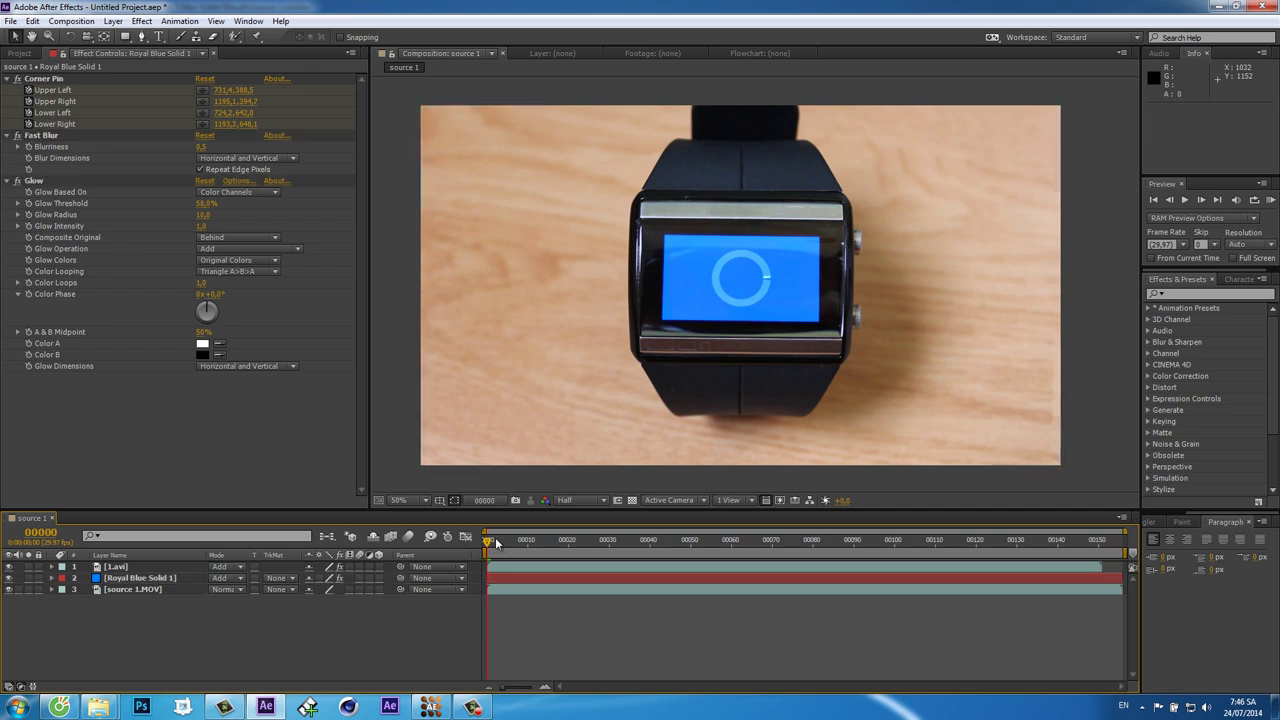
drag(489, 541, 746, 543)
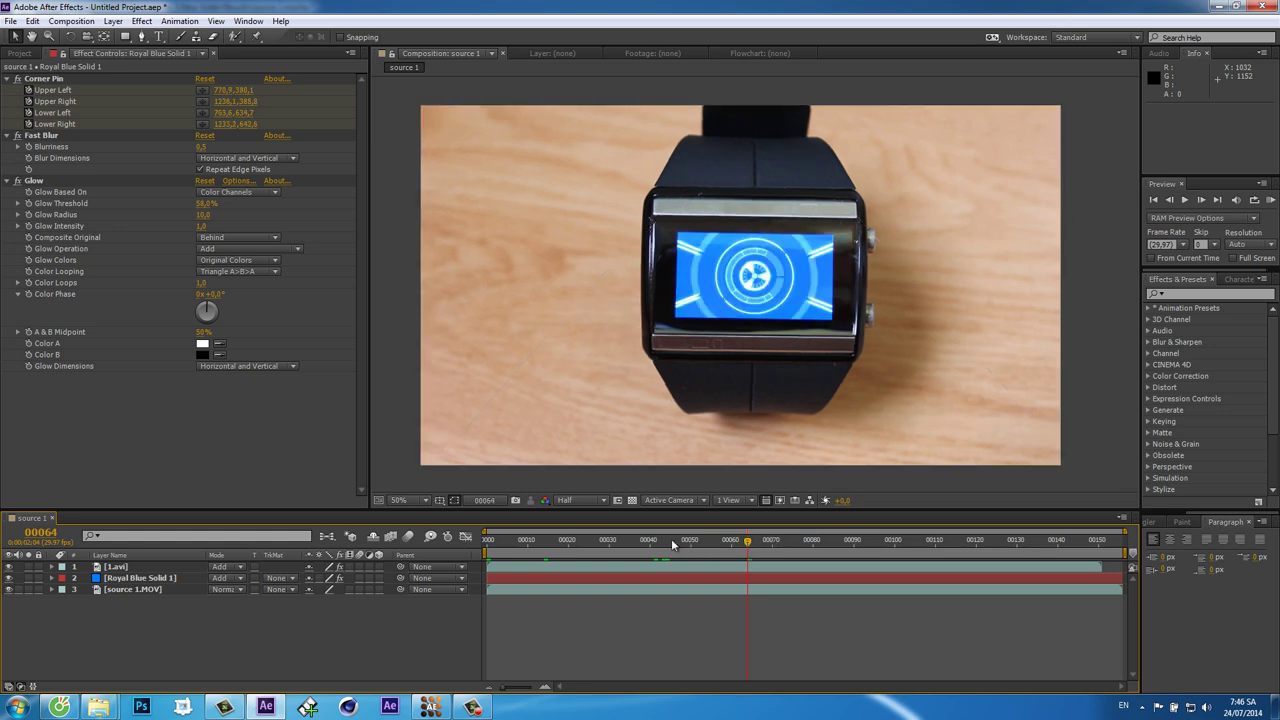
click(486, 542)
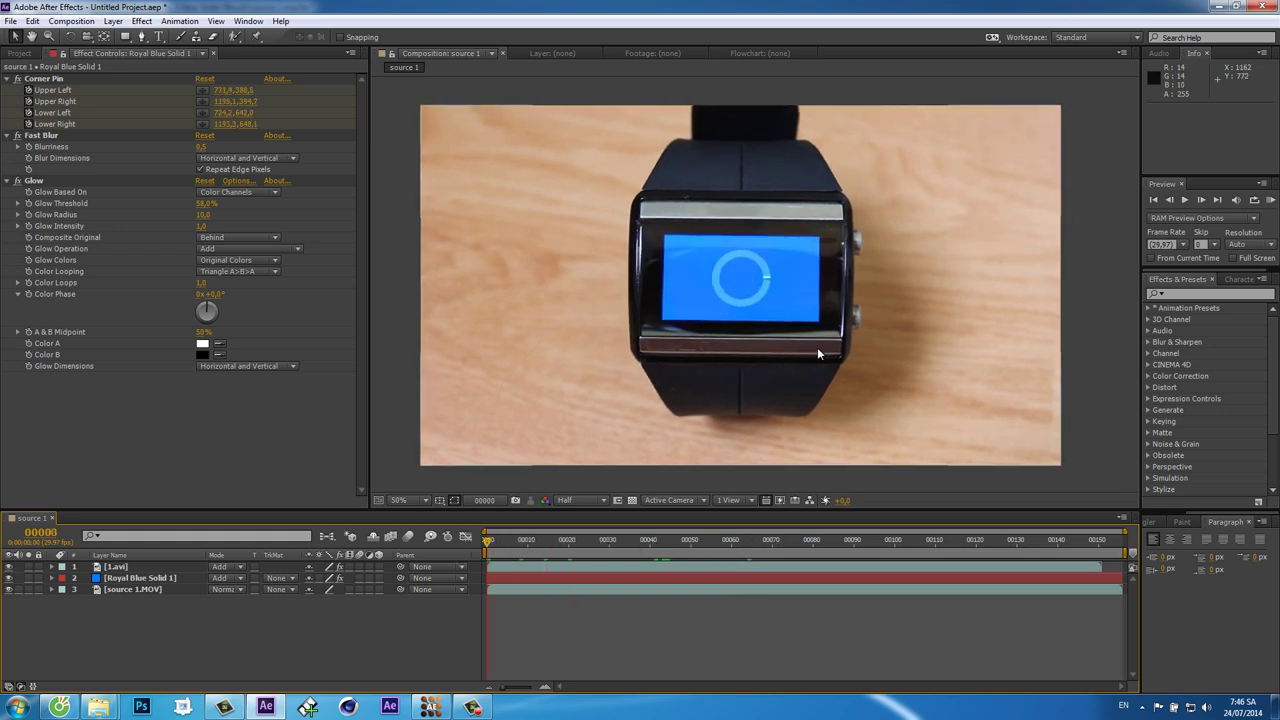
scroll(740, 340, up, 2)
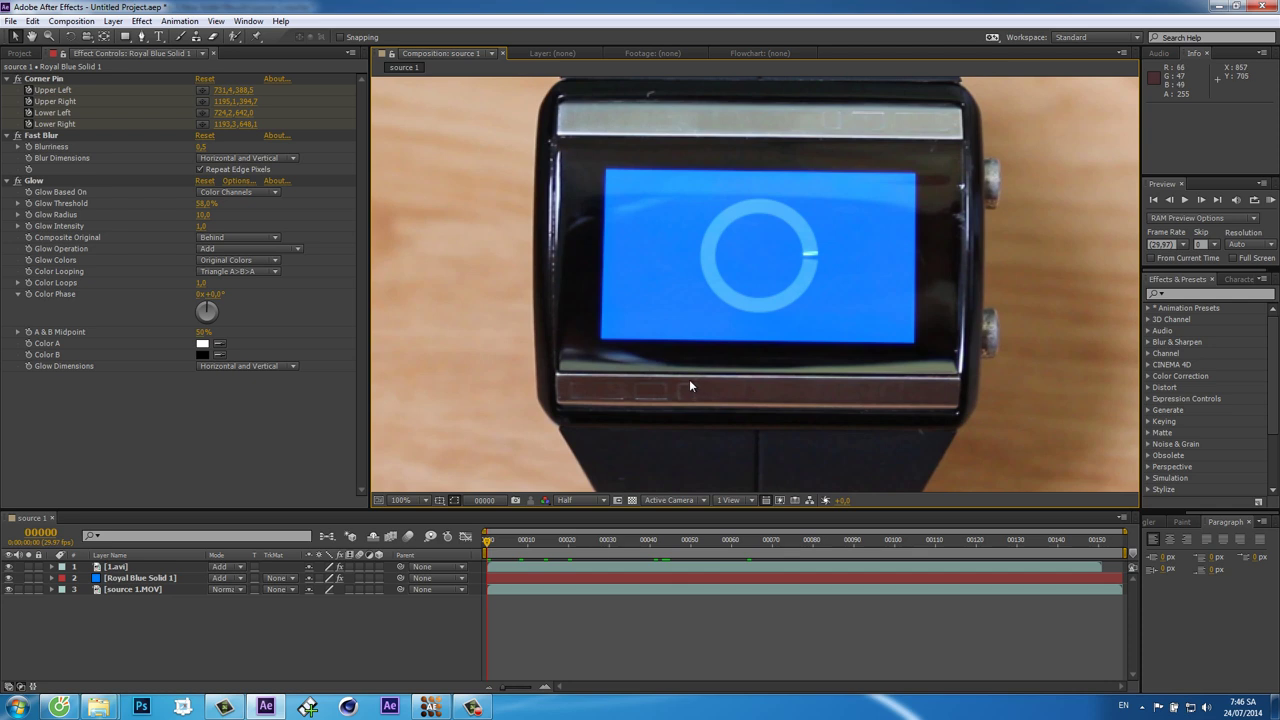
scroll(686, 340, down, 2)
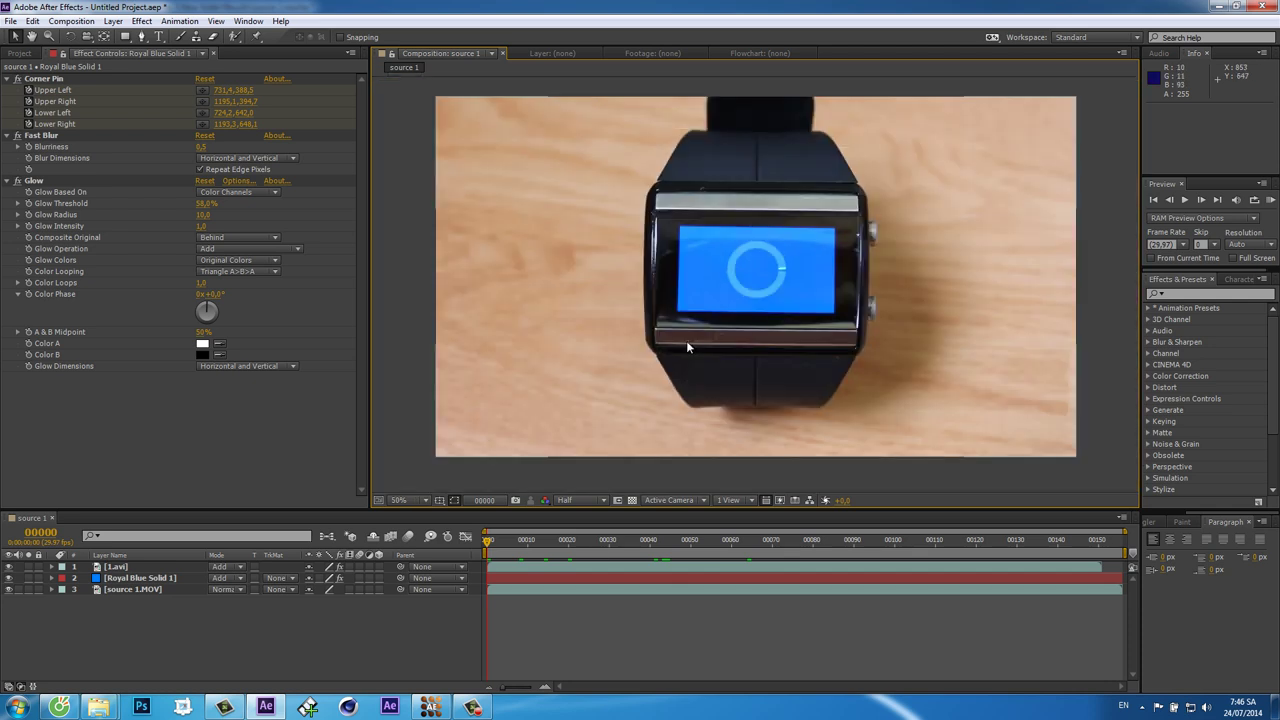
In mocha, deselect tracking 1 and zoom in on the watch's lower bezel for a new shape
click(430, 707)
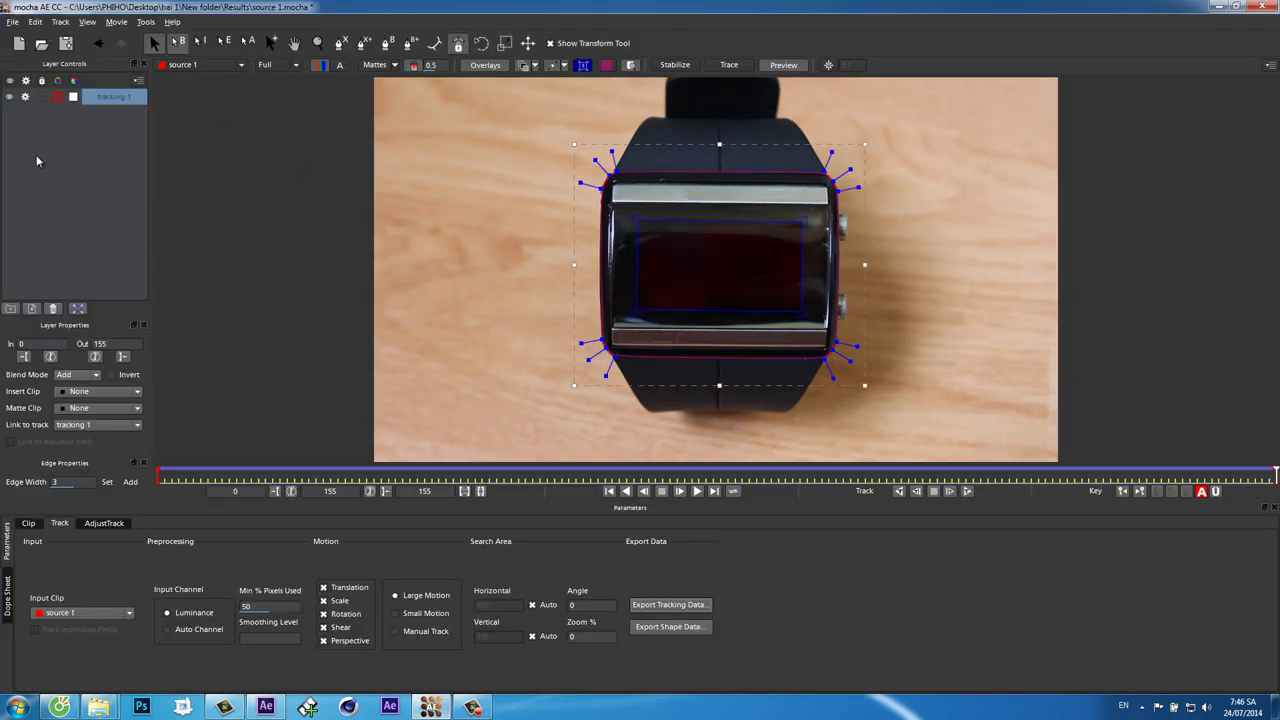
click(25, 97)
click(341, 43)
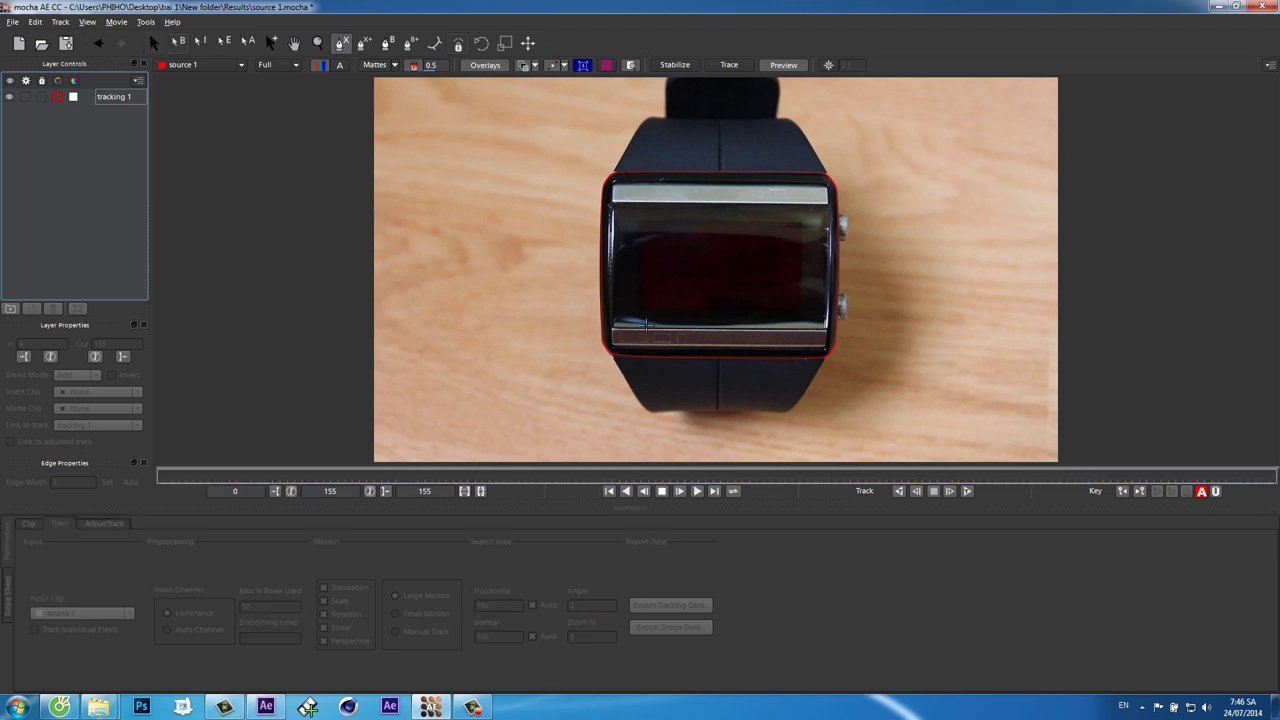
click(694, 191)
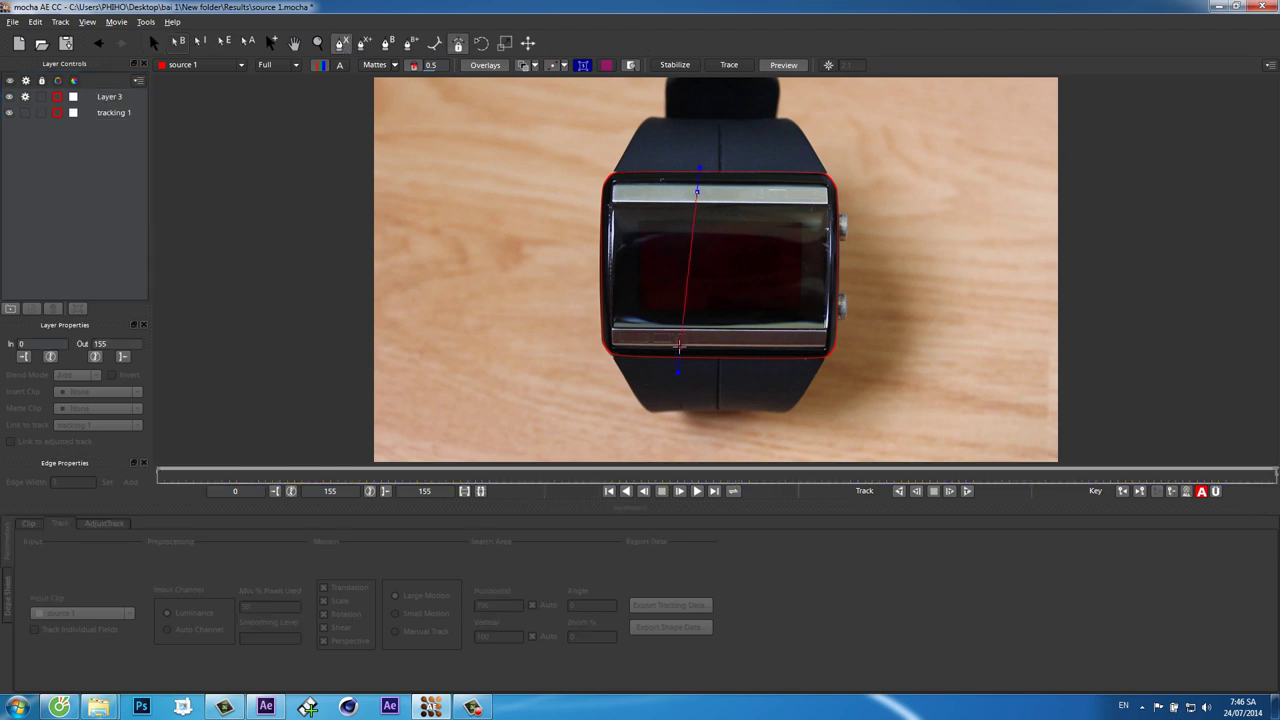
key(ctrl+z)
mouse_move(638, 365)
mouse_down()
mouse_move(760, 236)
mouse_move(712, 232)
mouse_up()
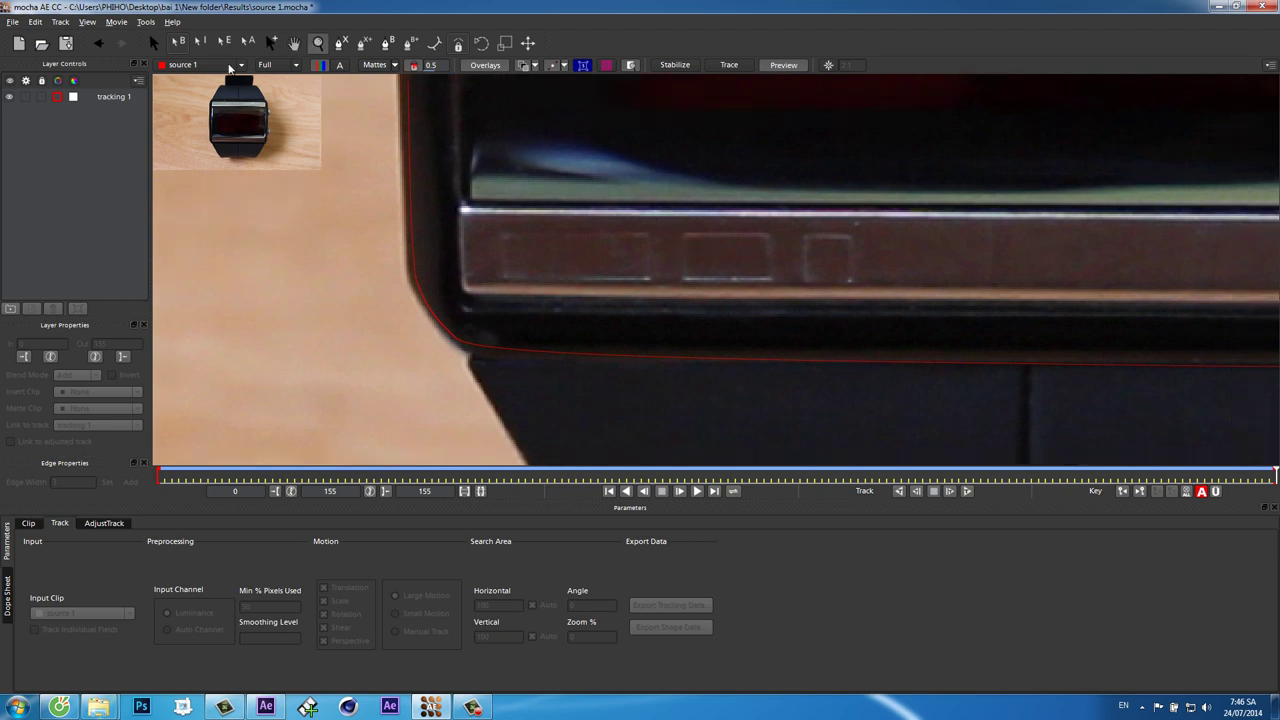
click(338, 44)
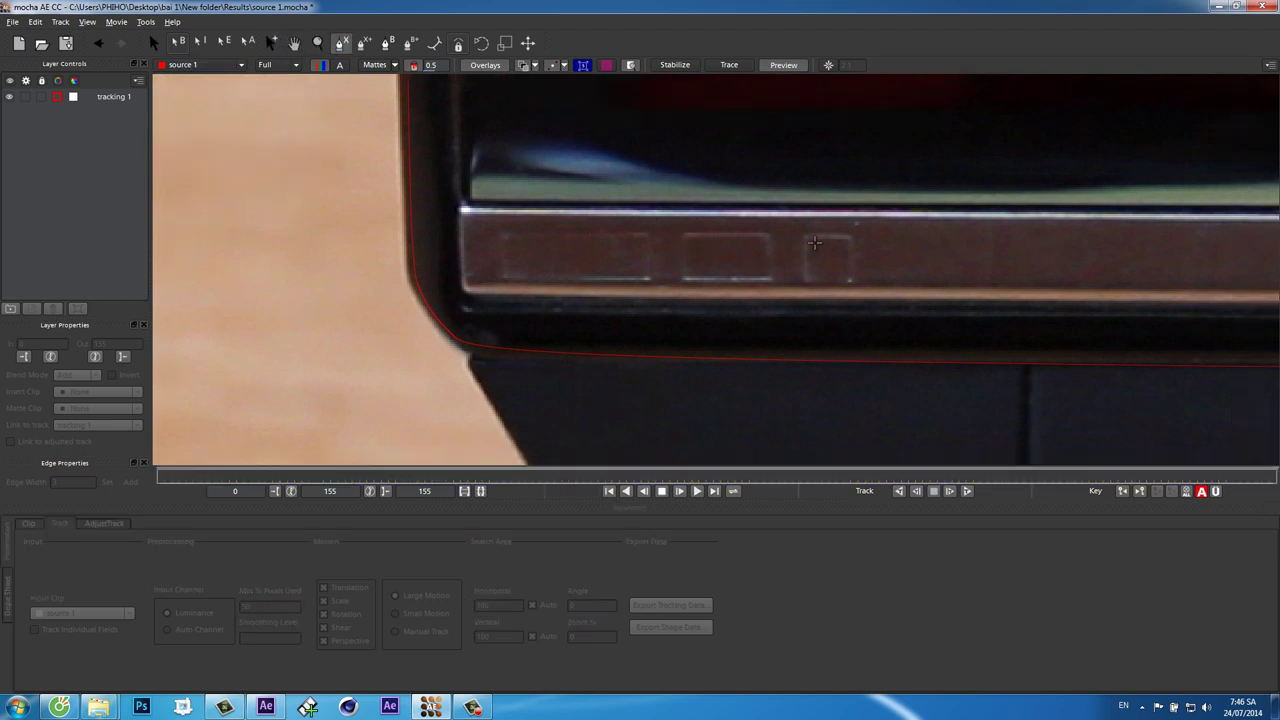
Draw a closed four-point X-spline around the small bezel square, slightly enlarging it
click(802, 233)
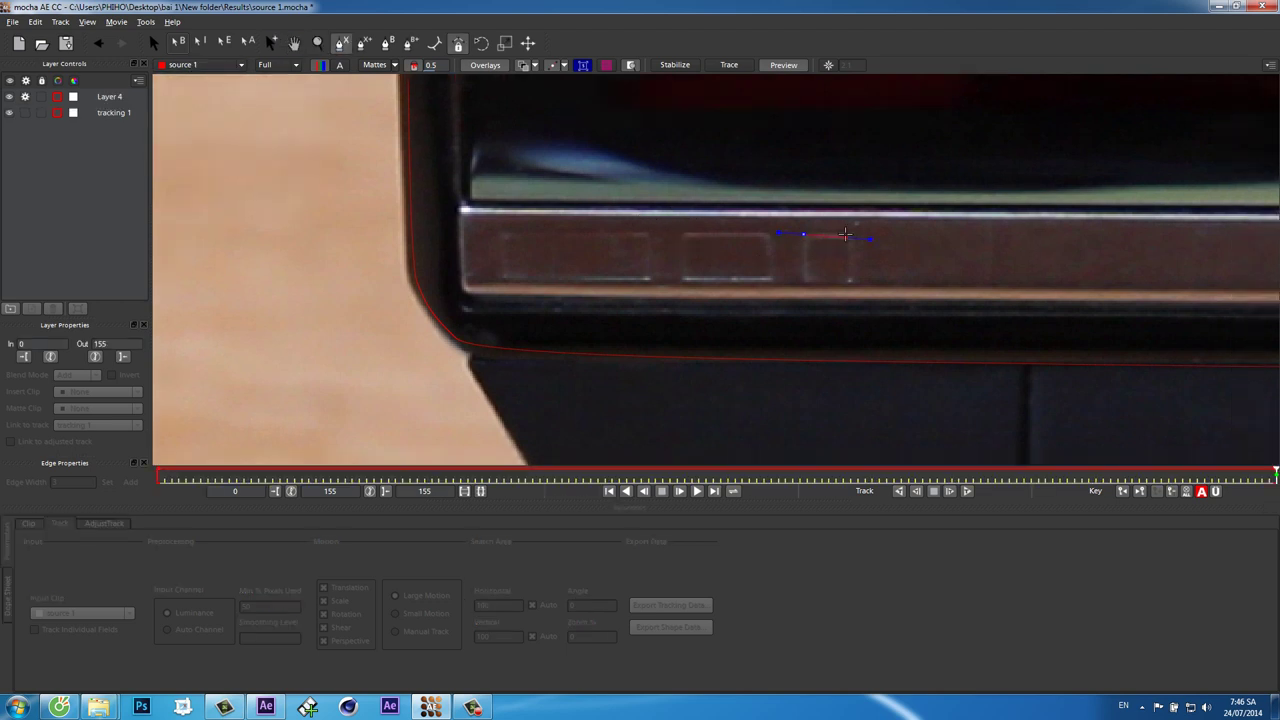
click(849, 234)
click(851, 281)
click(817, 281)
drag(810, 279, 805, 282)
right_click(828, 275)
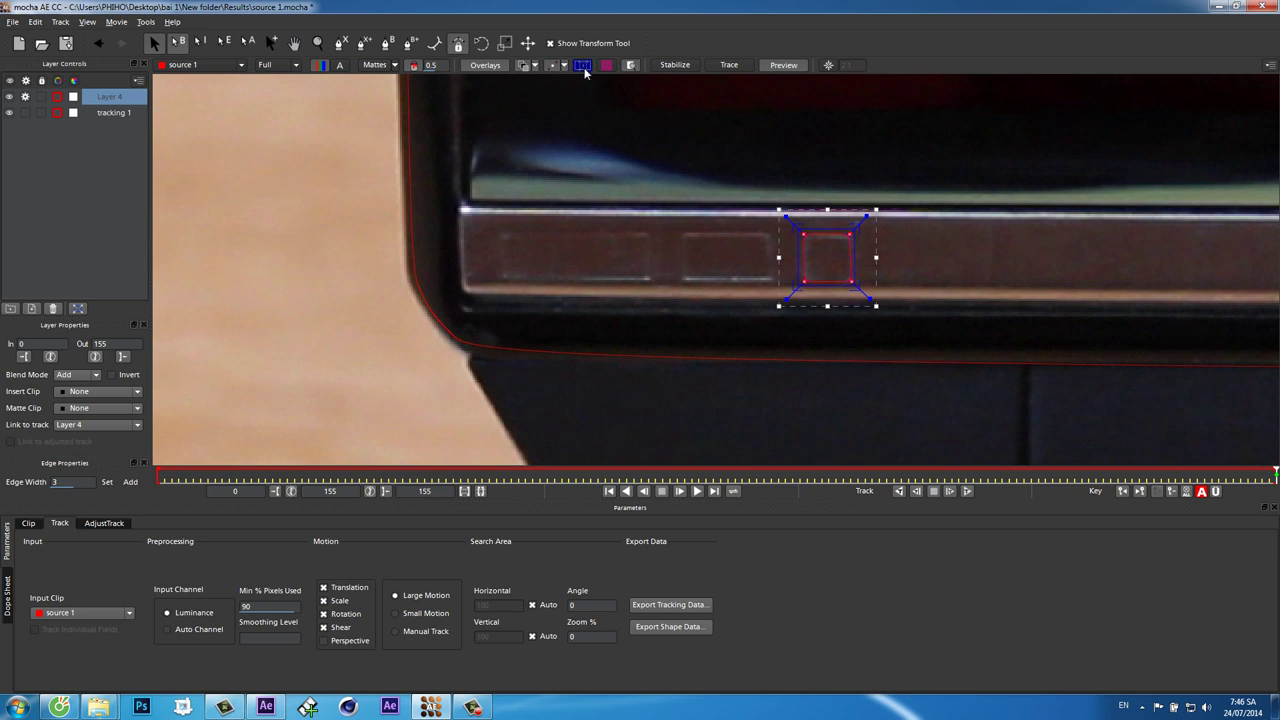
drag(874, 213, 901, 186)
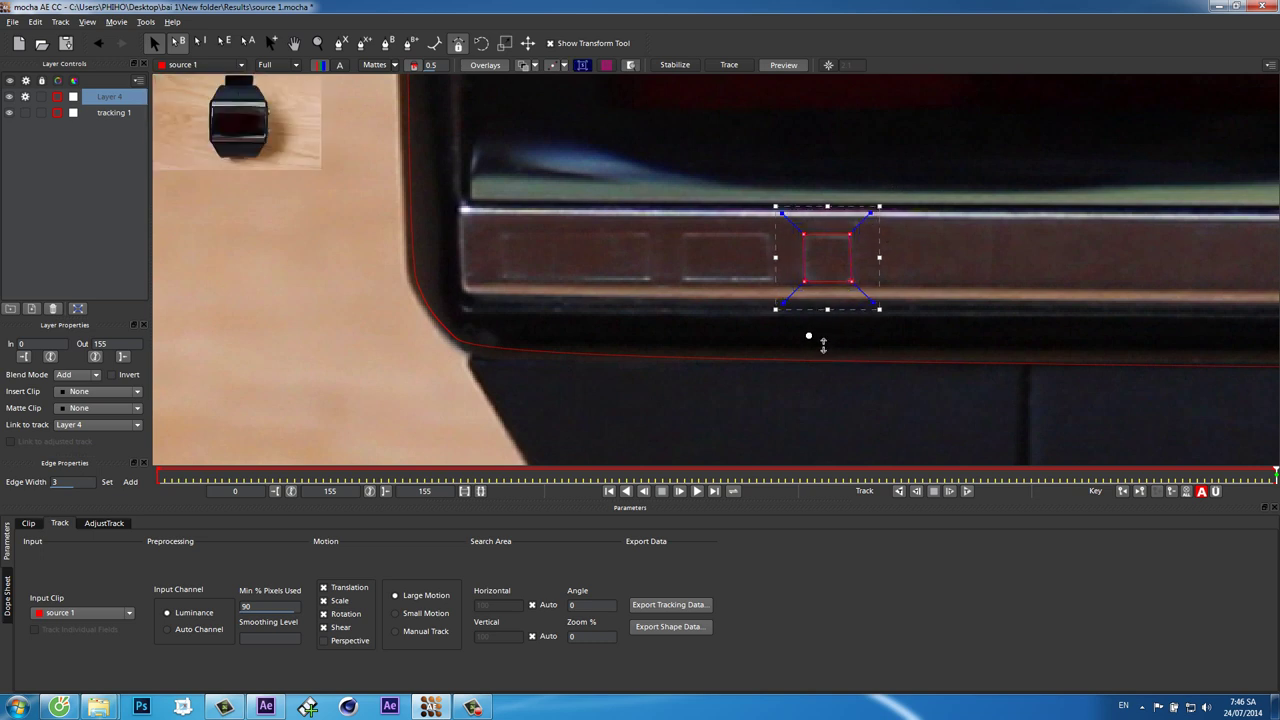
scroll(857, 194, up, 3)
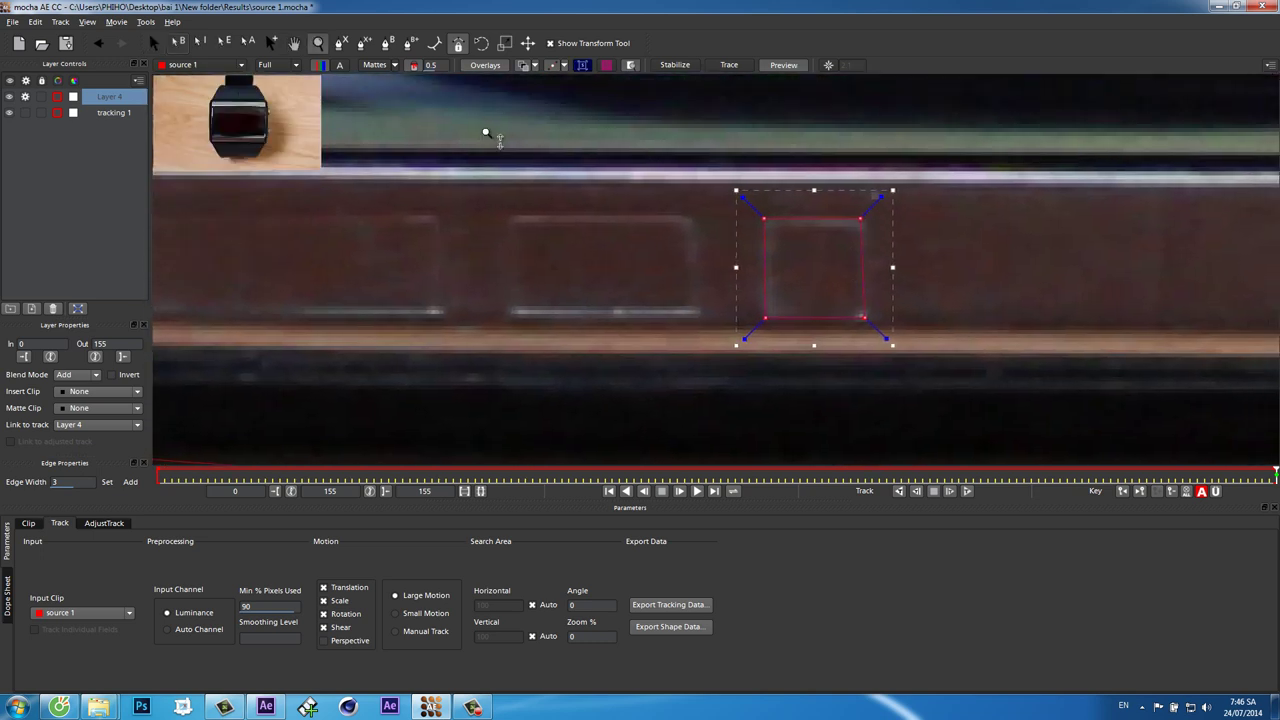
Tweak the shape's corners and fit the planar surface corners onto the square
click(154, 43)
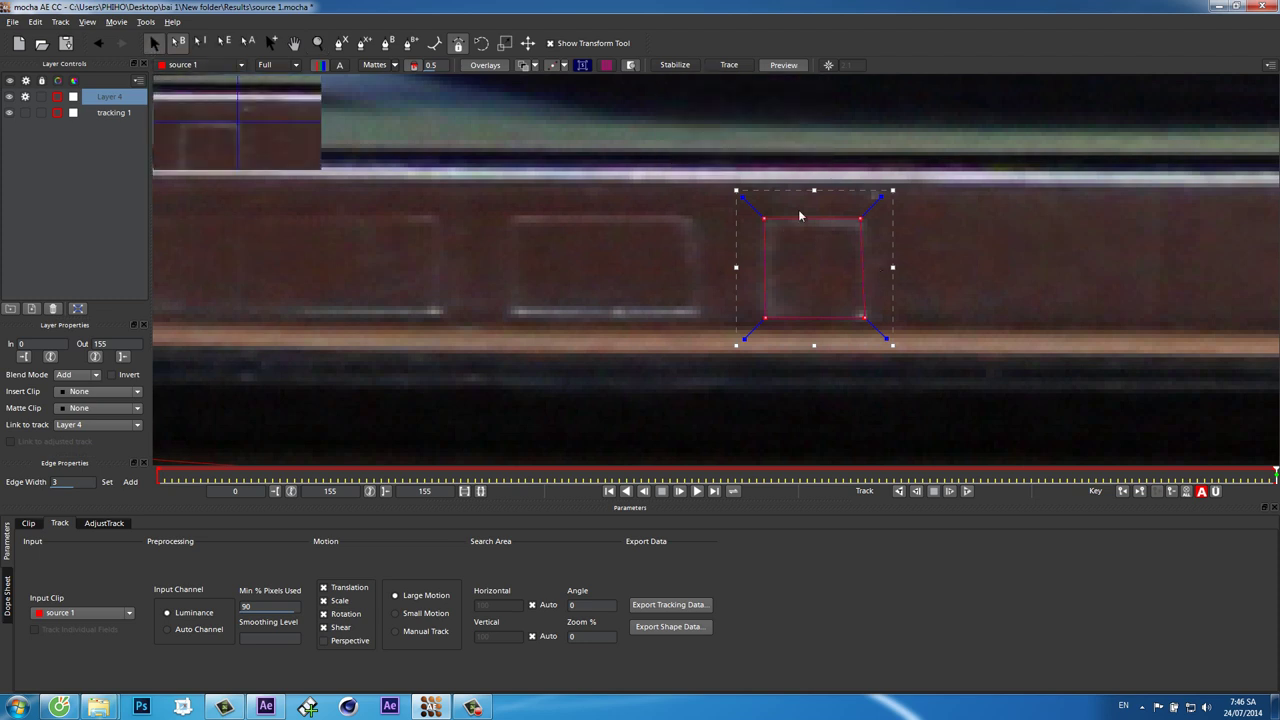
drag(860, 218, 864, 218)
drag(863, 317, 865, 318)
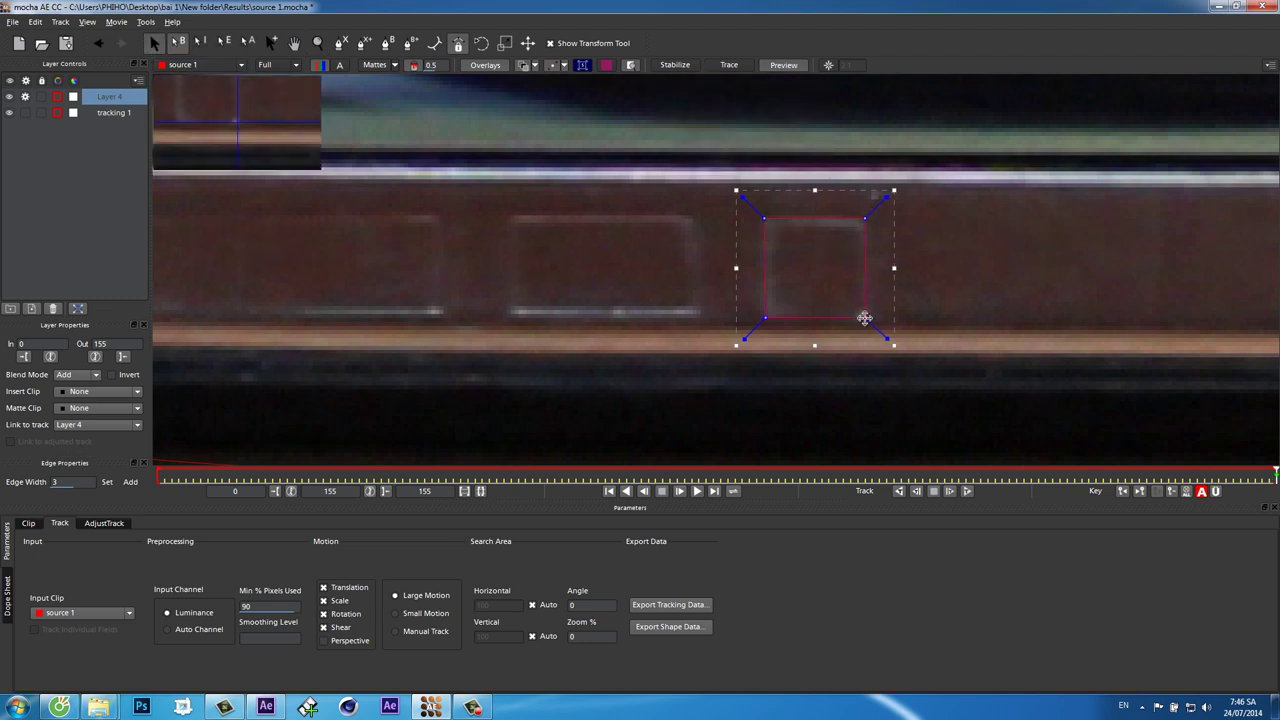
click(580, 66)
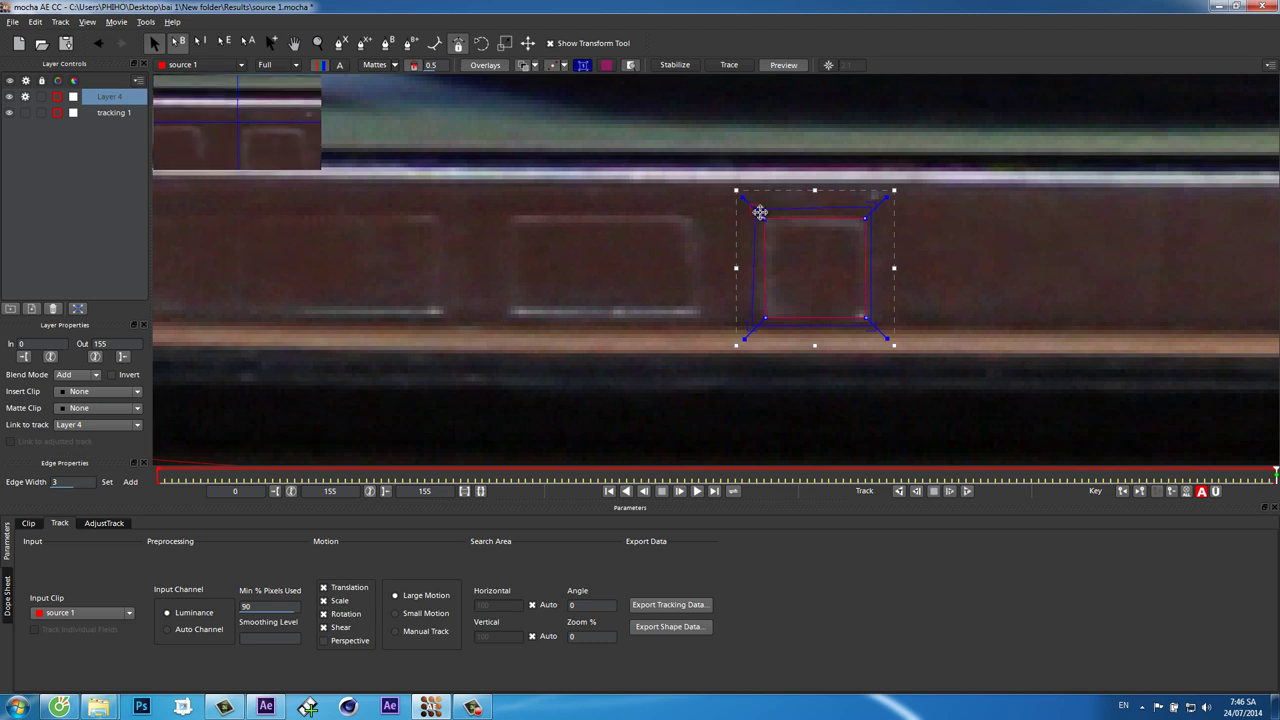
drag(865, 217, 865, 217)
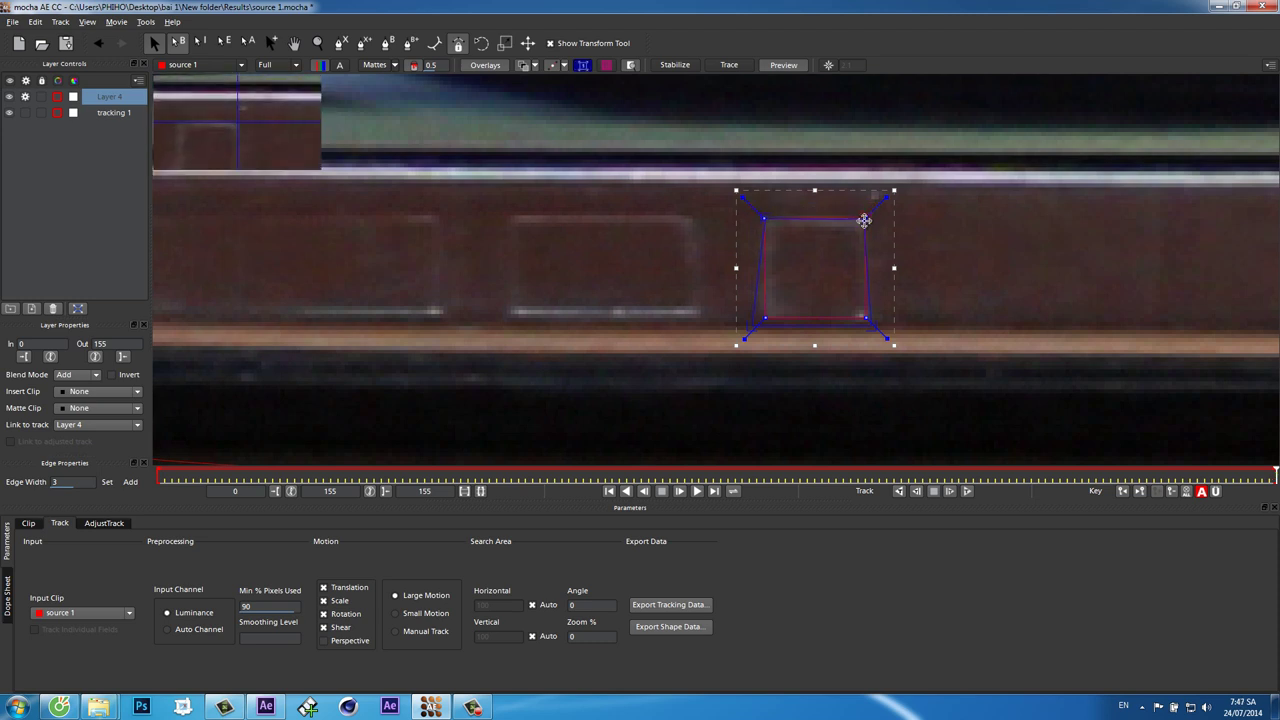
drag(866, 317, 866, 318)
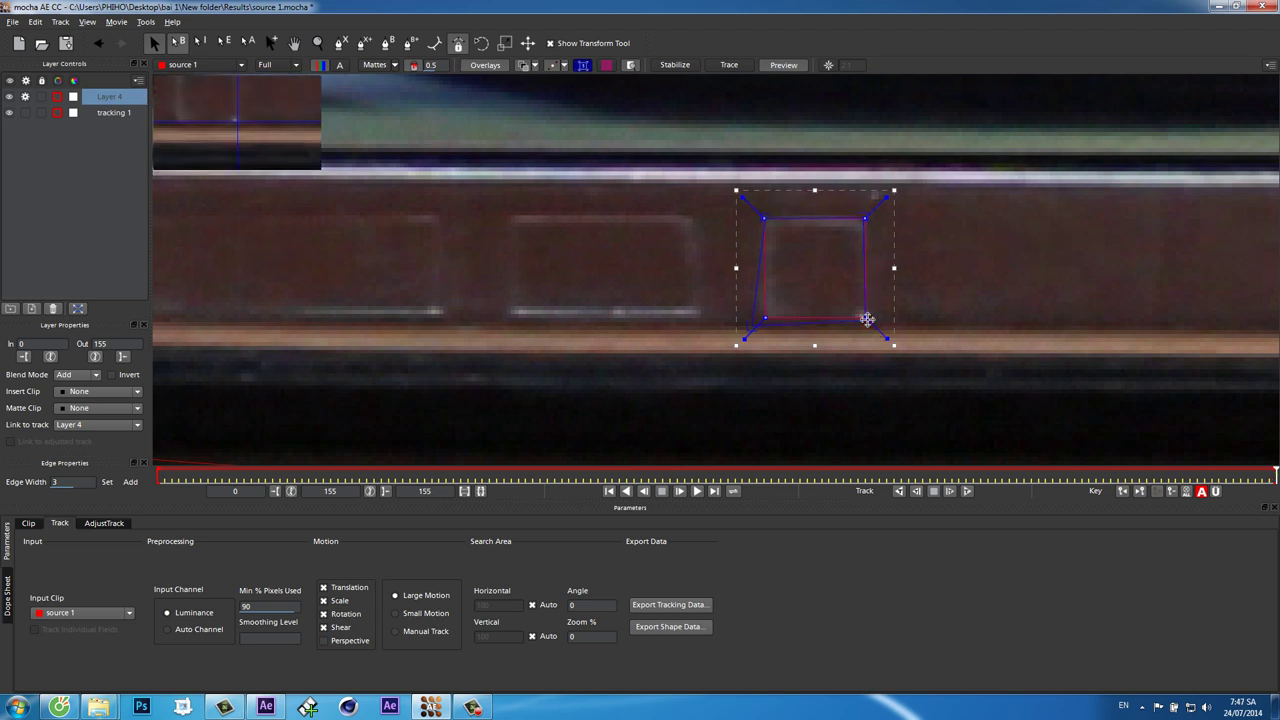
drag(763, 320, 764, 321)
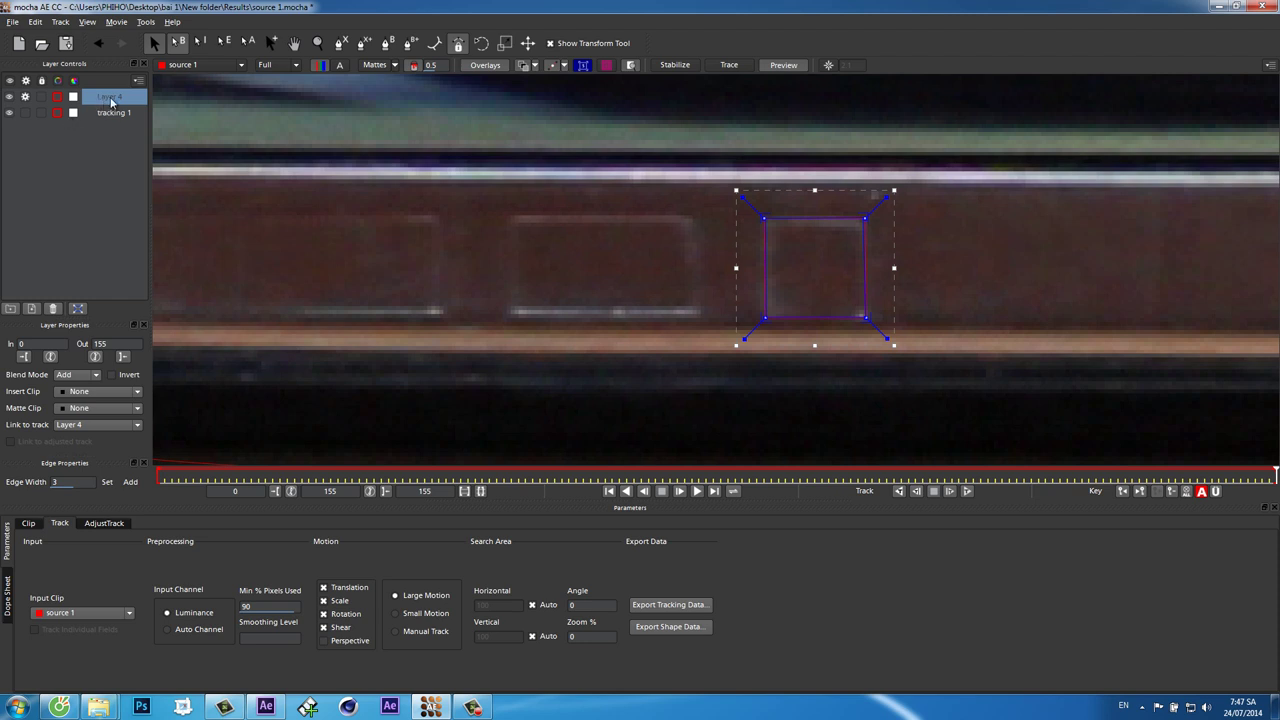
Rename Layer 4 to 'tracking 2', correcting a typo in the name
double_click(110, 98)
text(tracking)
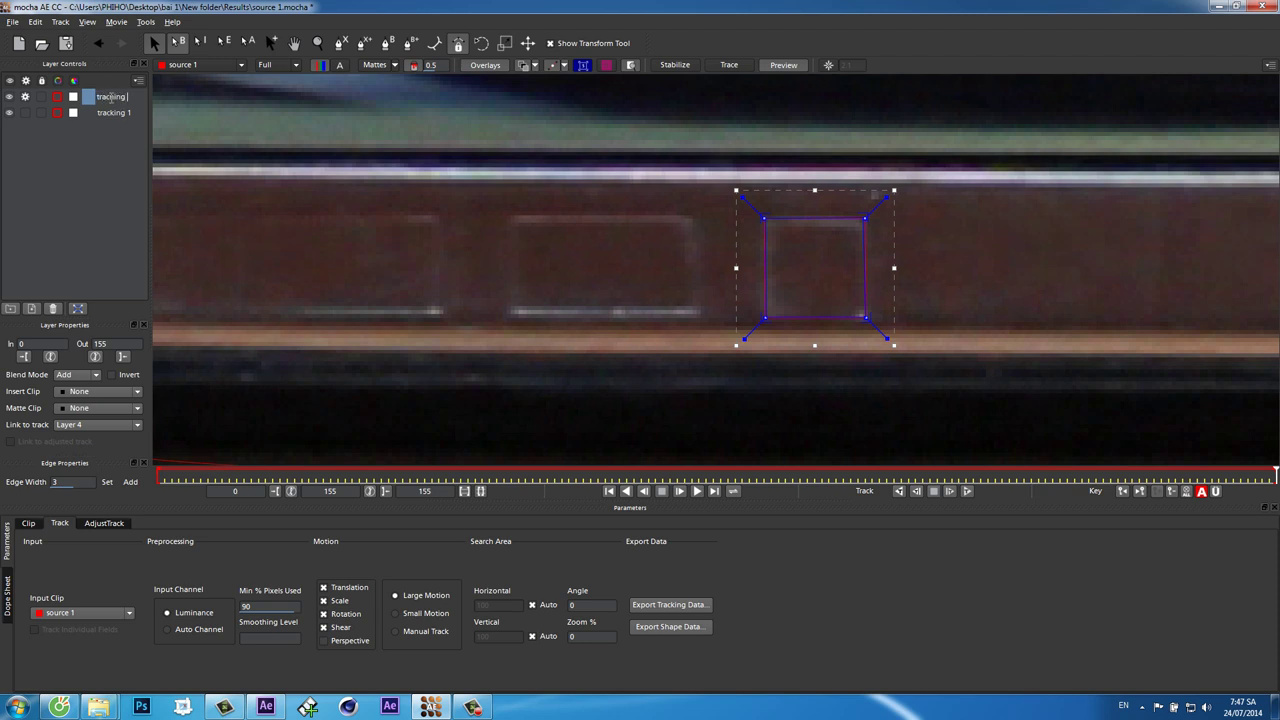
text( 2)
key(Return)
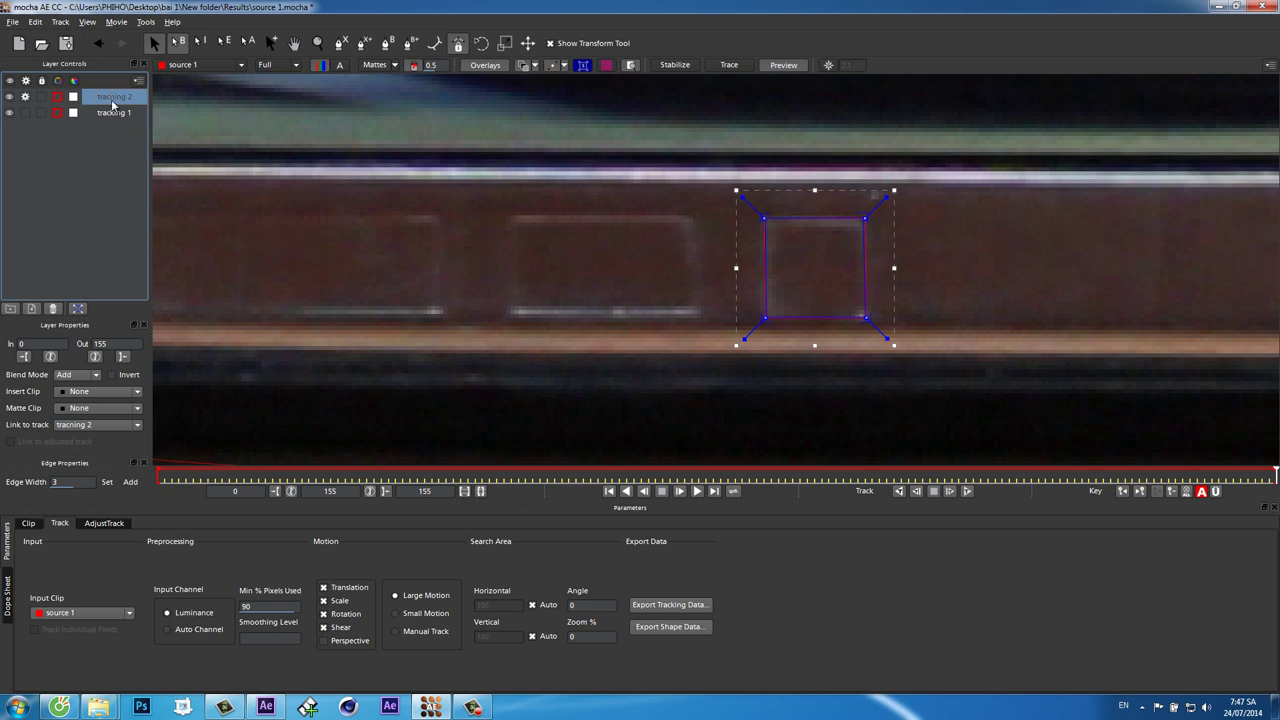
double_click(111, 99)
click(114, 97)
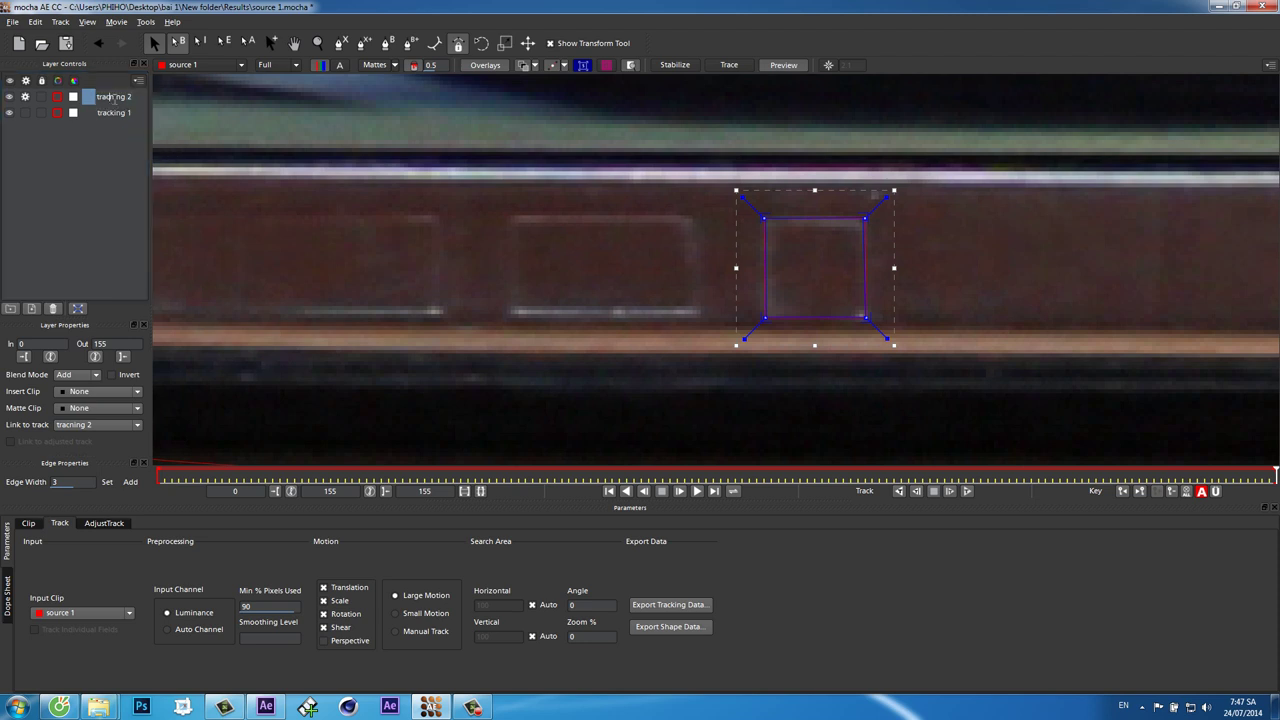
key(Delete)
text(k)
key(Return)
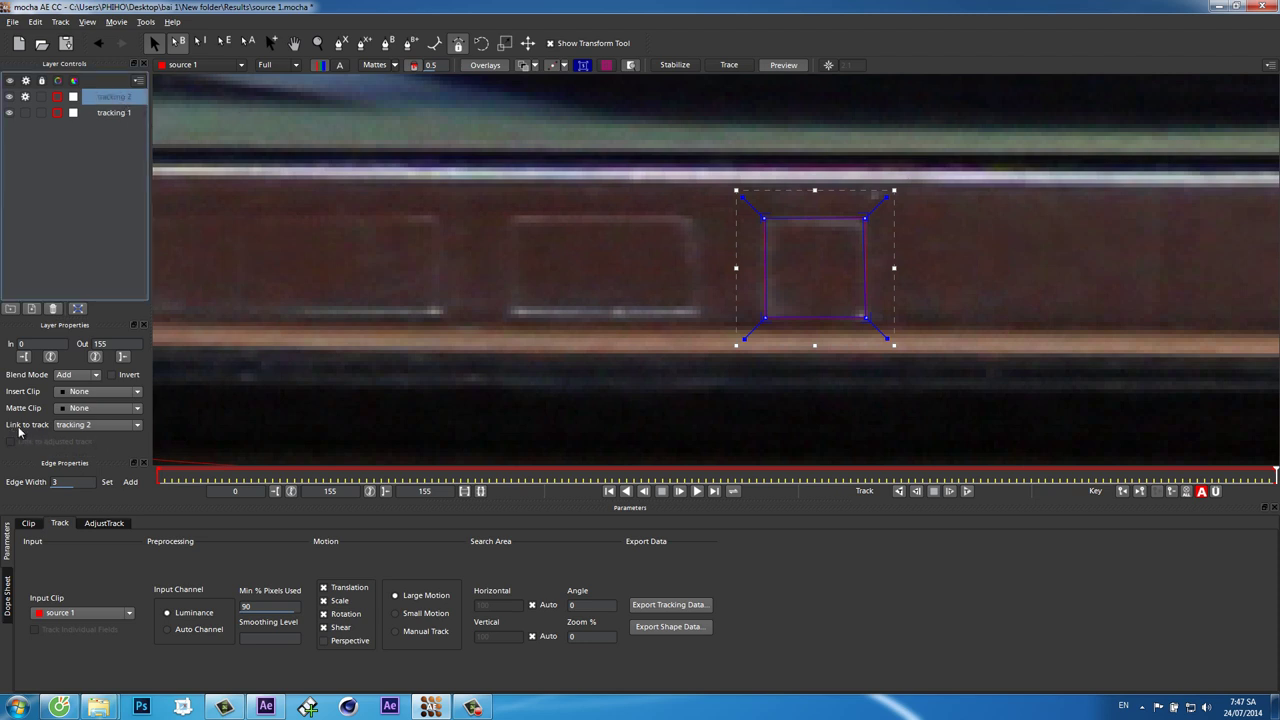
Link tracking 2 to the tracking 1 track and fine-tune a corner of the shape
click(82, 425)
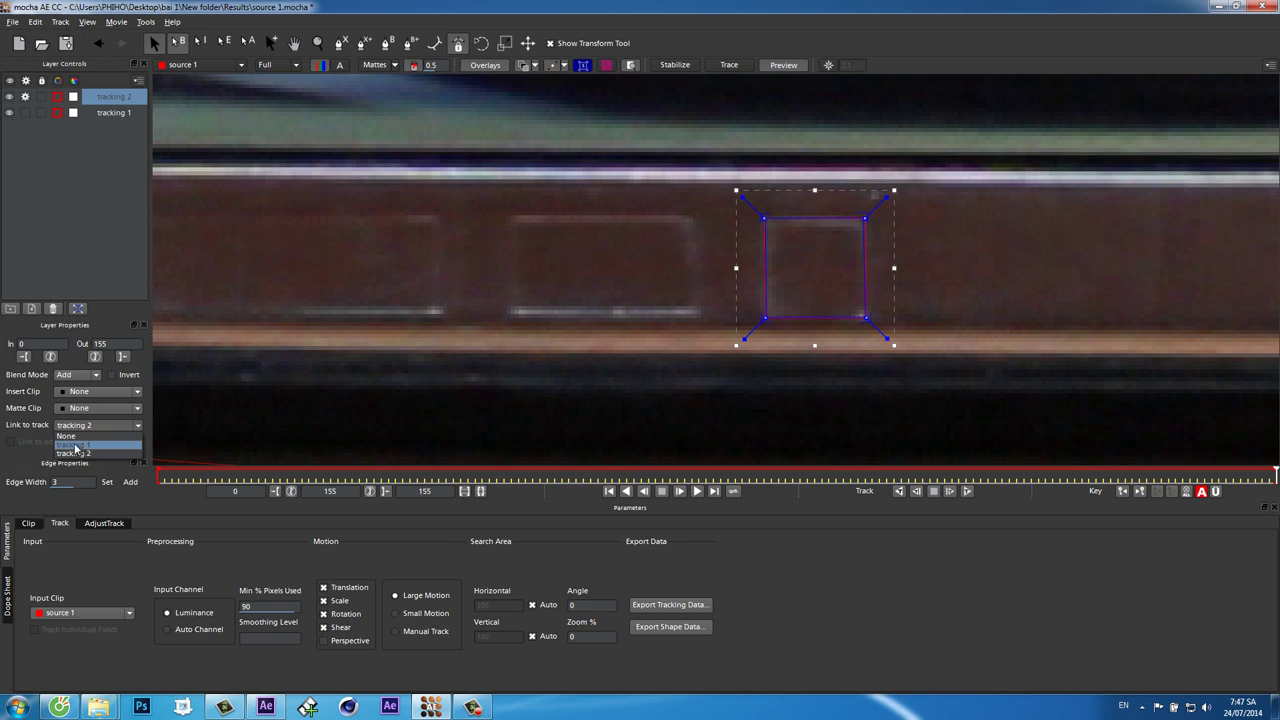
click(112, 445)
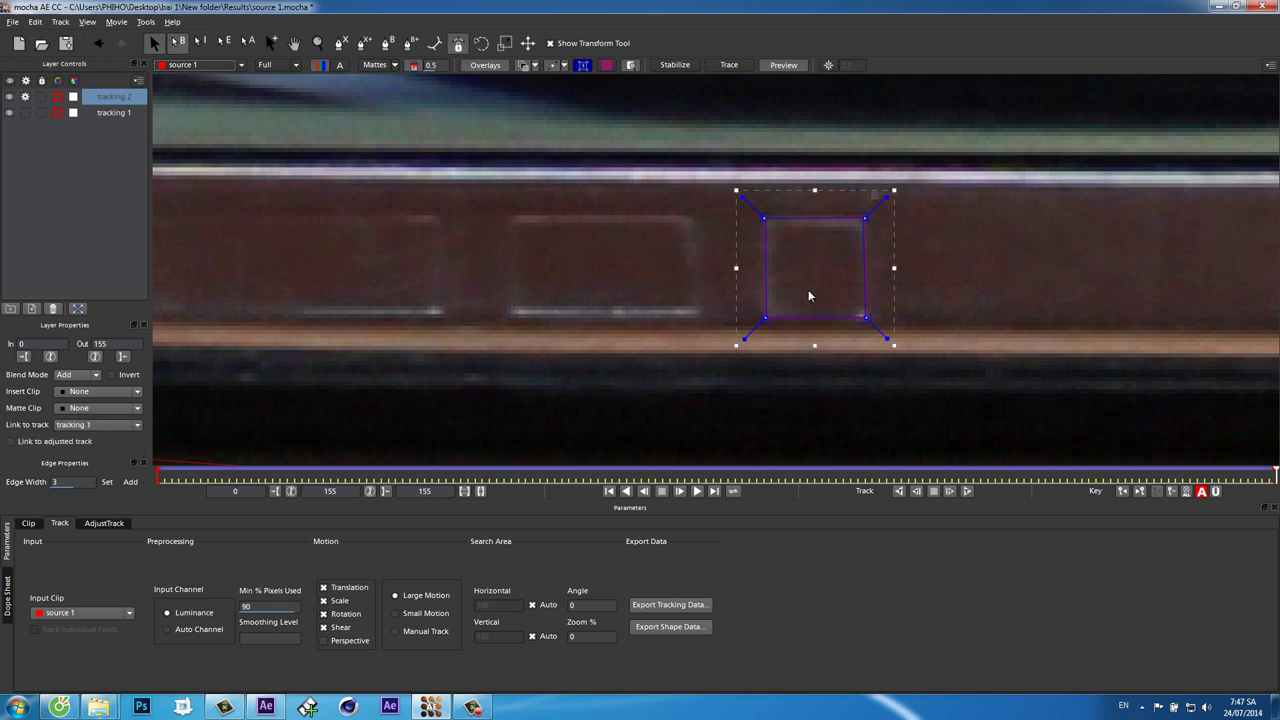
drag(757, 271, 792, 316)
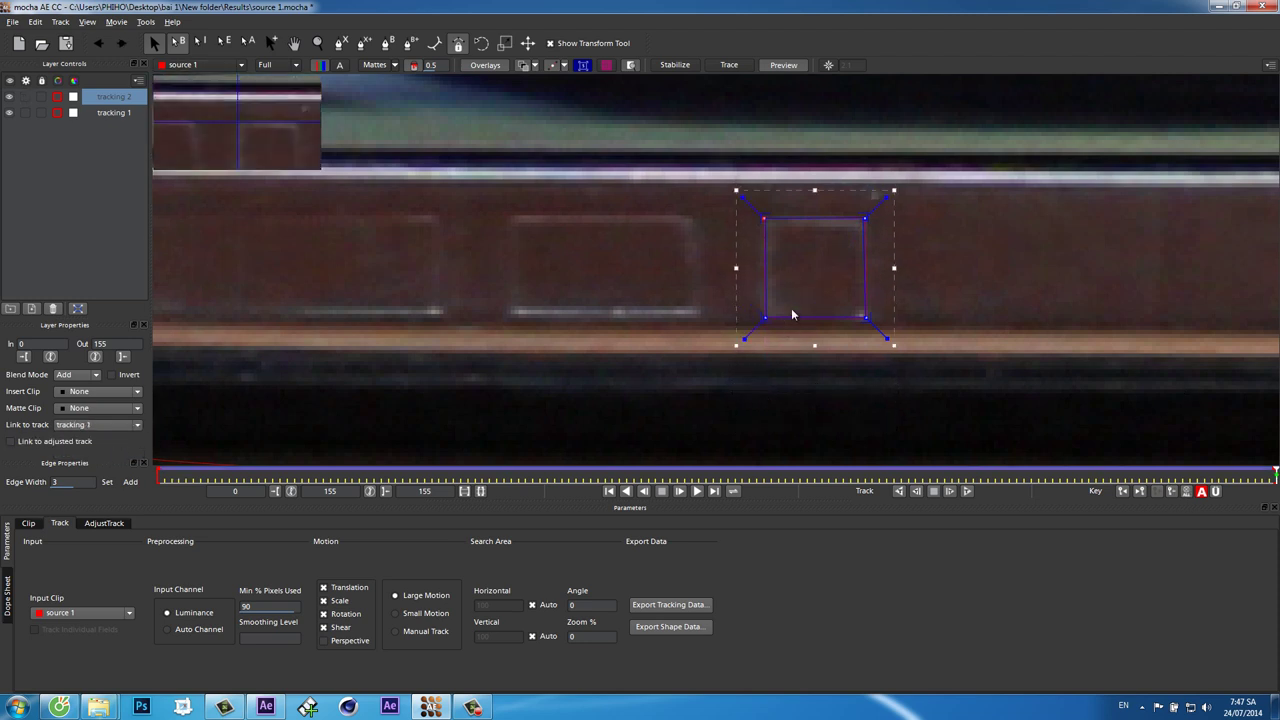
Zoom out and check the tracking 2 shape at frames 96 and 25, then return to the first frame
key(z)
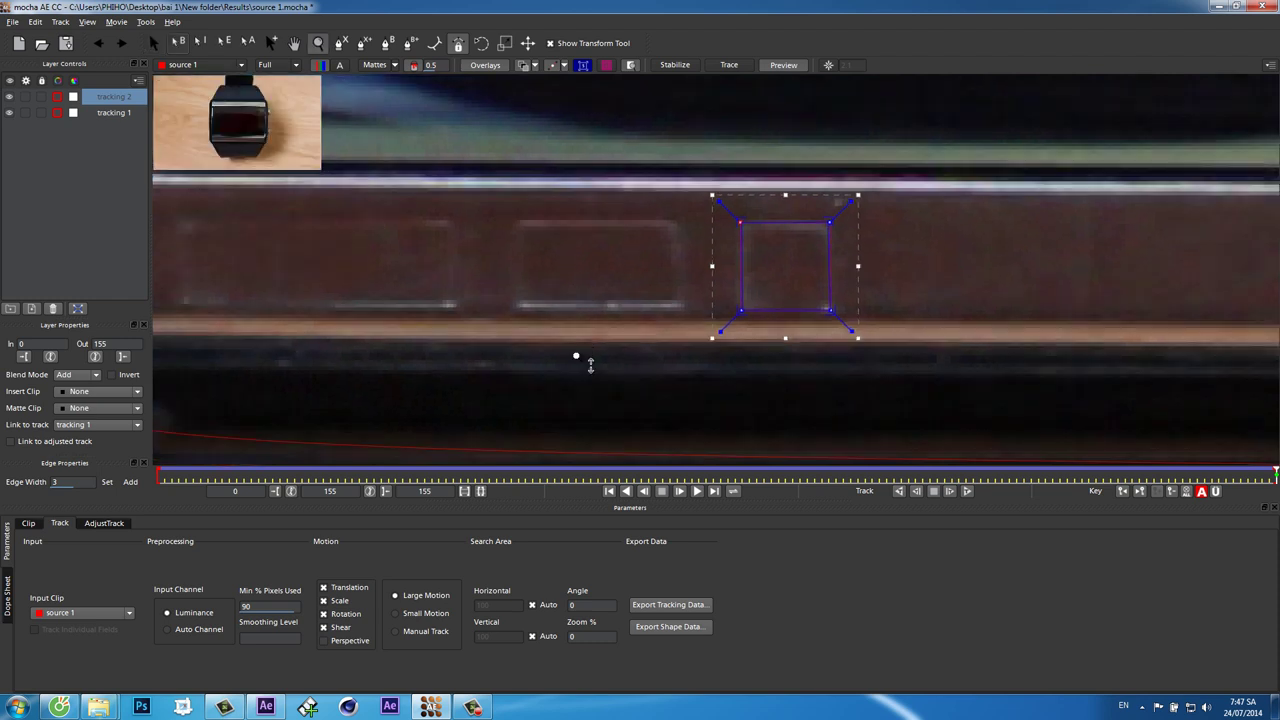
mouse_move(551, 317)
mouse_down()
mouse_move(743, 292)
mouse_move(719, 330)
mouse_up()
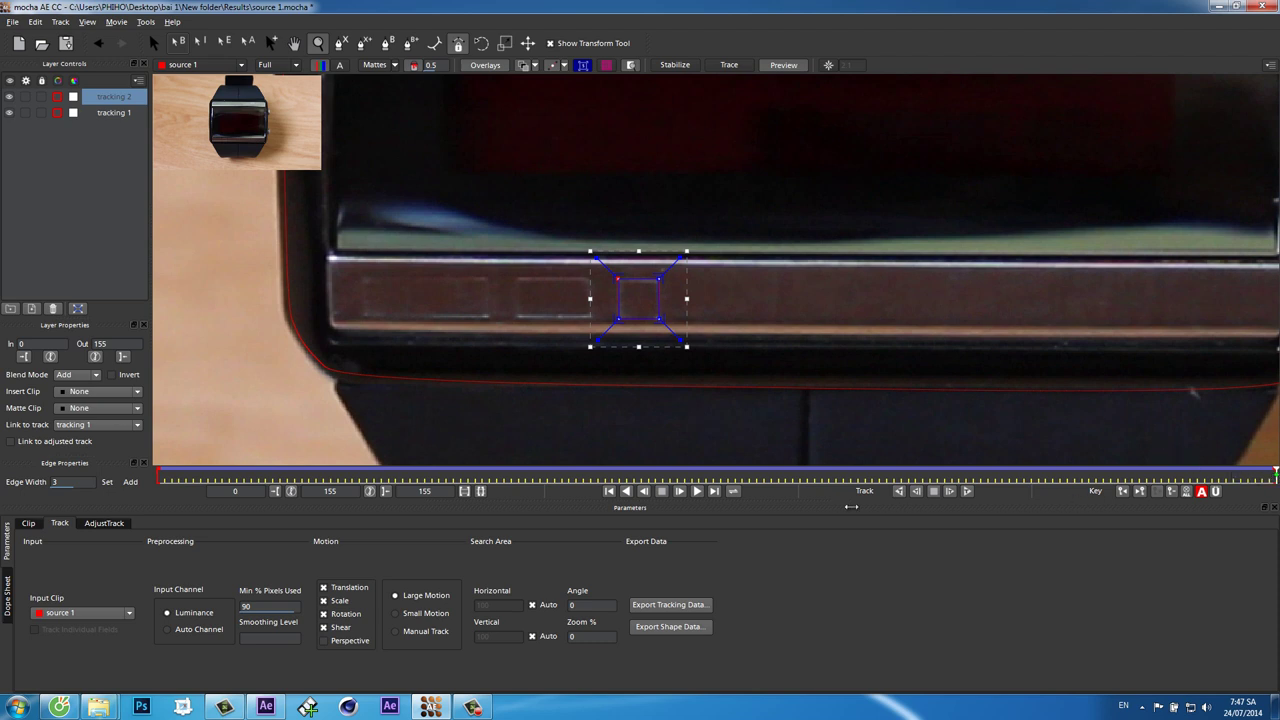
key(comma)
click(846, 477)
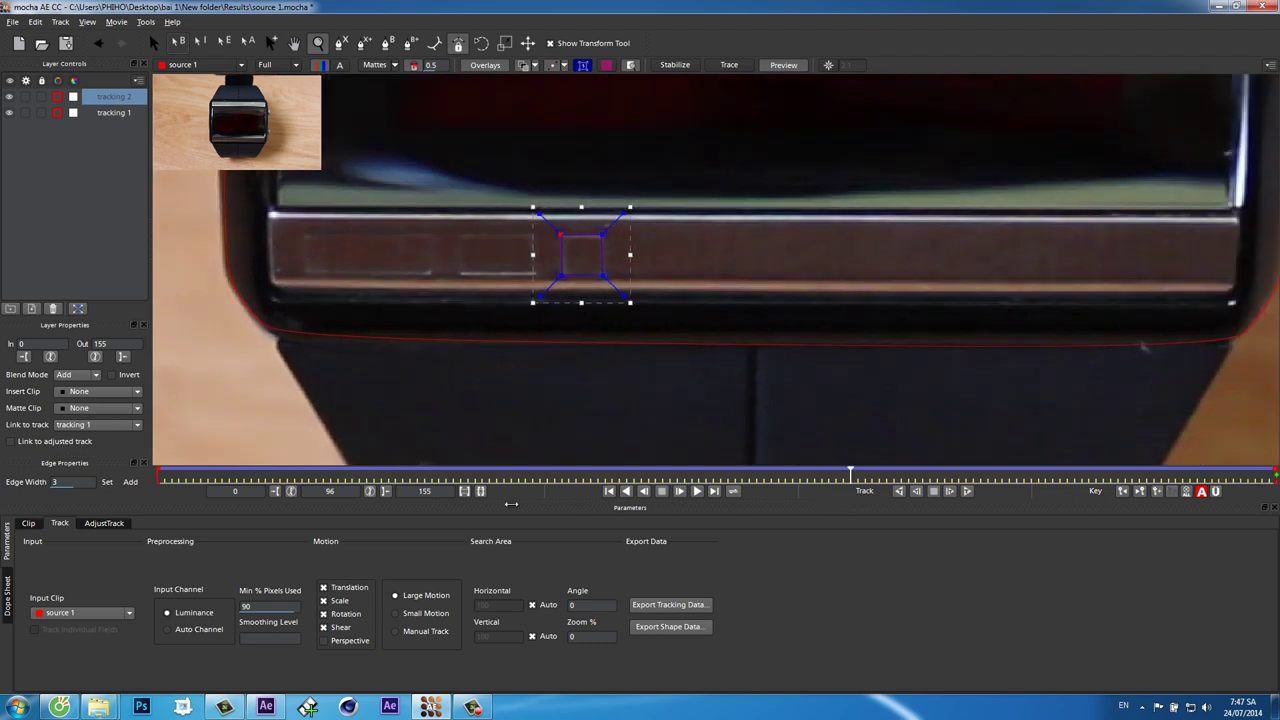
key(comma)
click(331, 504)
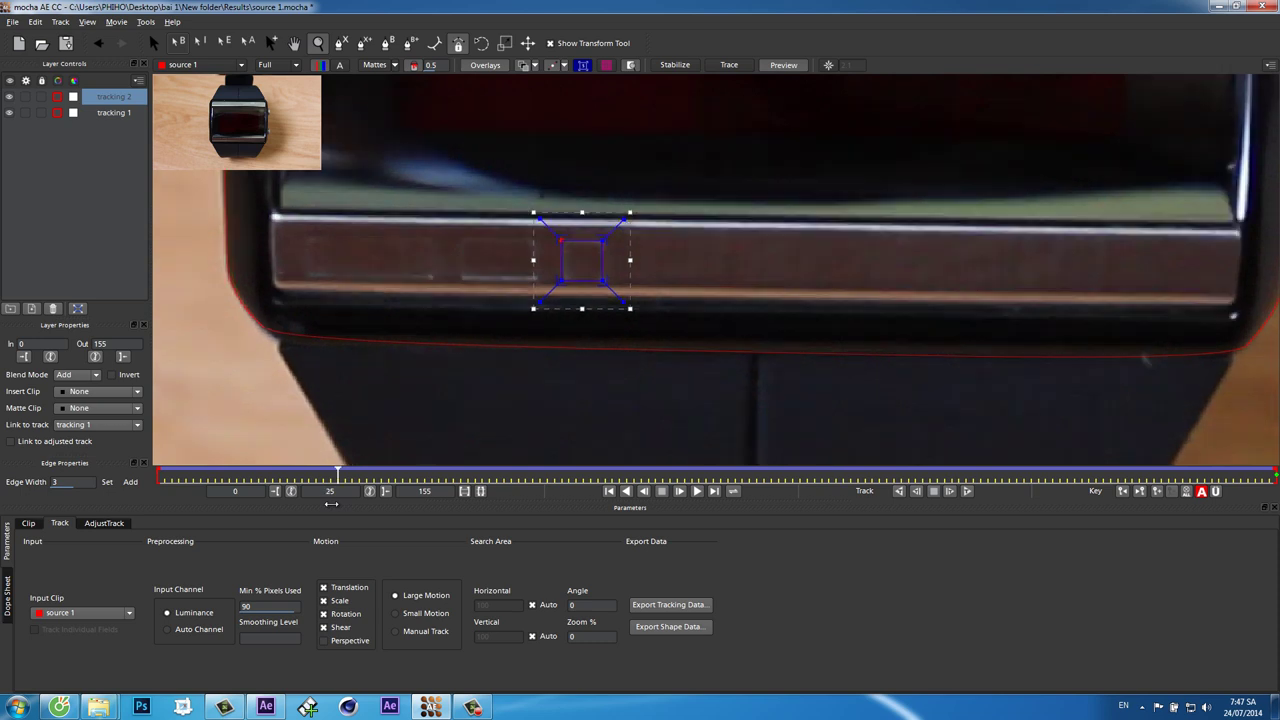
key(Home)
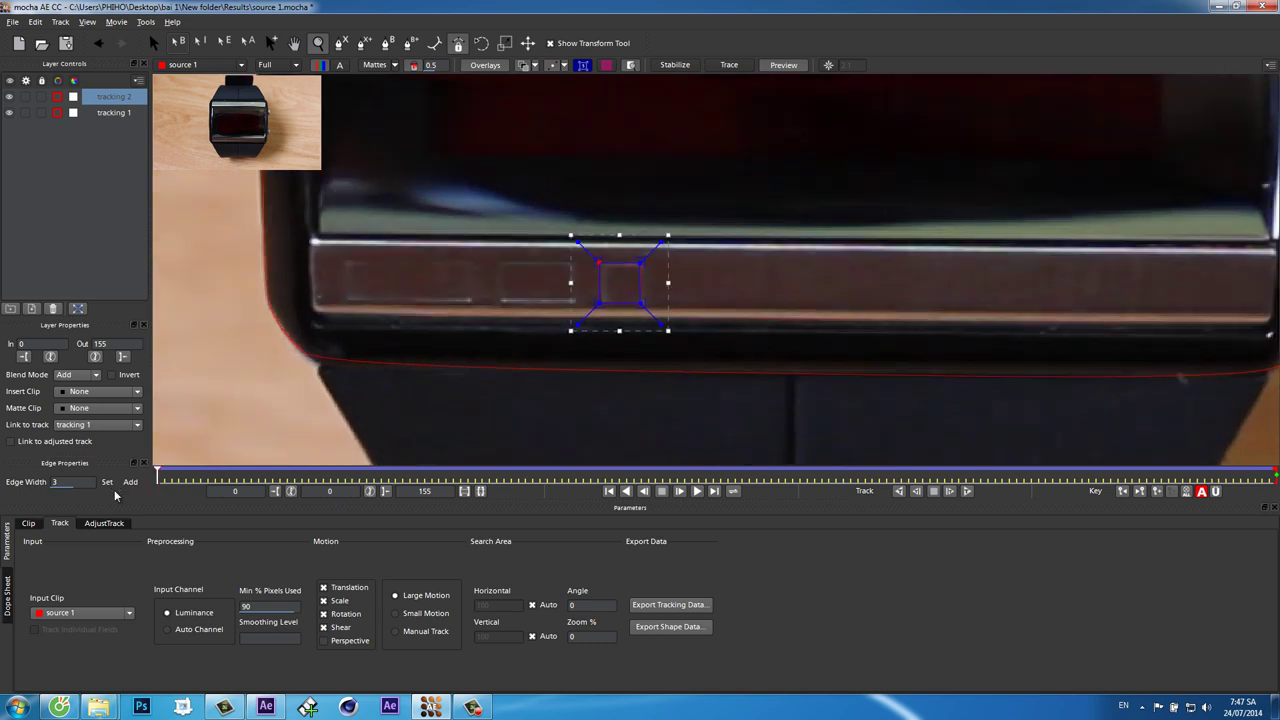
Copy tracking 2's After Effects Corner Pin data to the clipboard and return to After Effects
key(s)
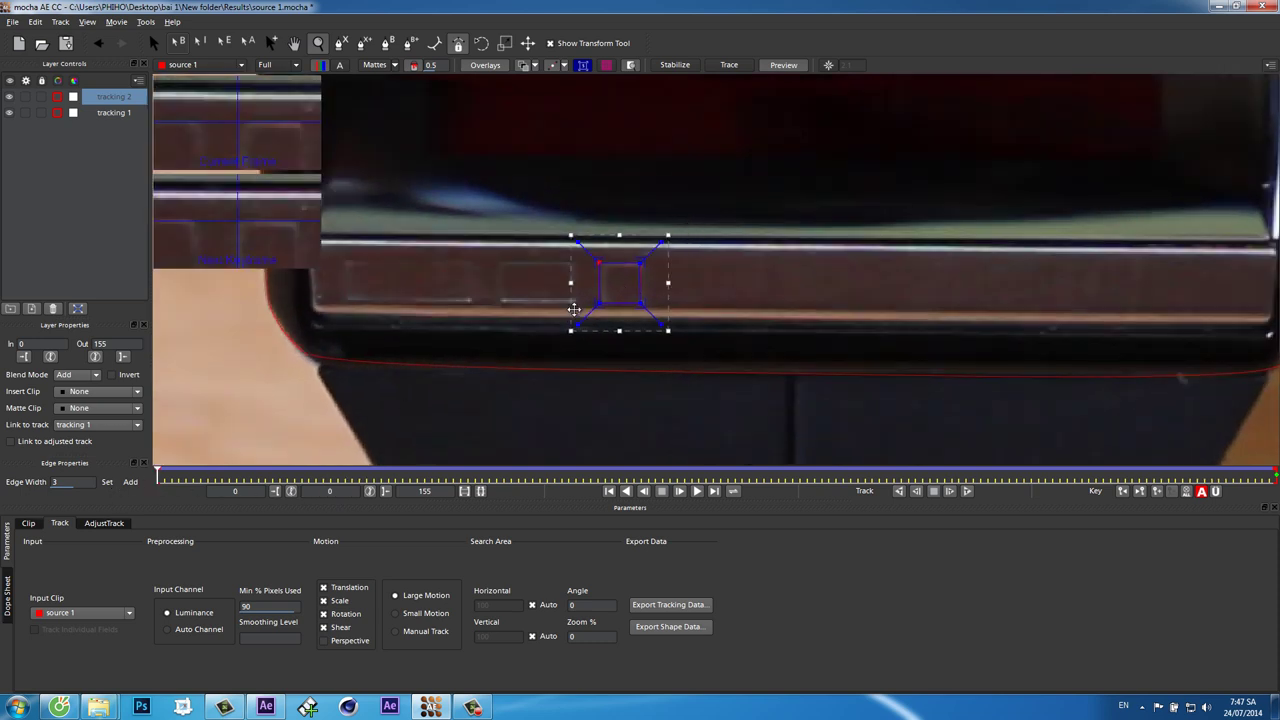
click(656, 604)
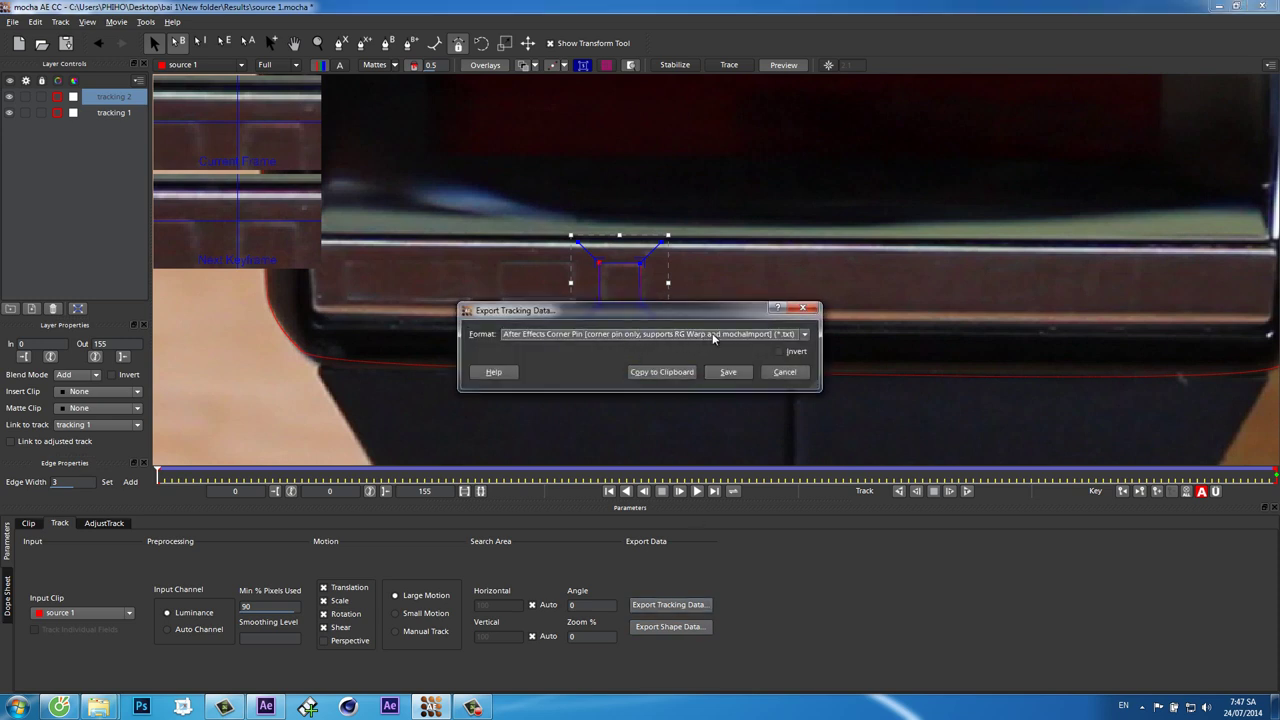
click(663, 373)
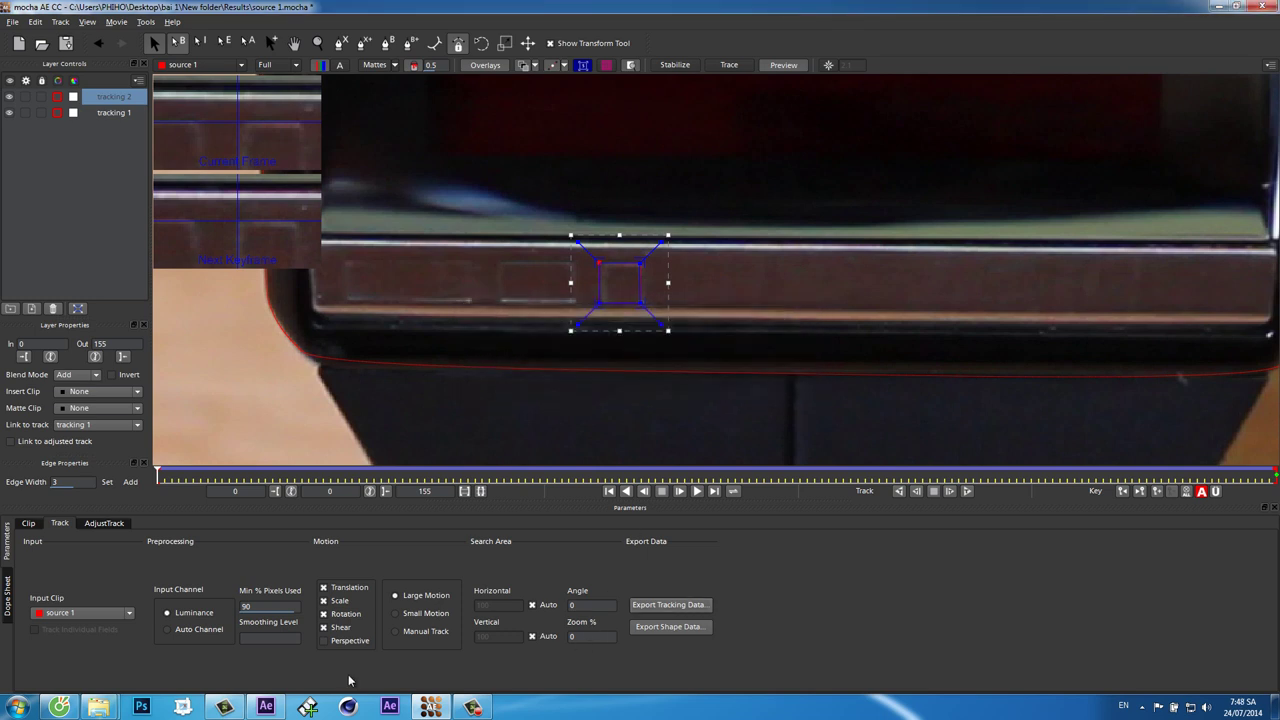
click(265, 707)
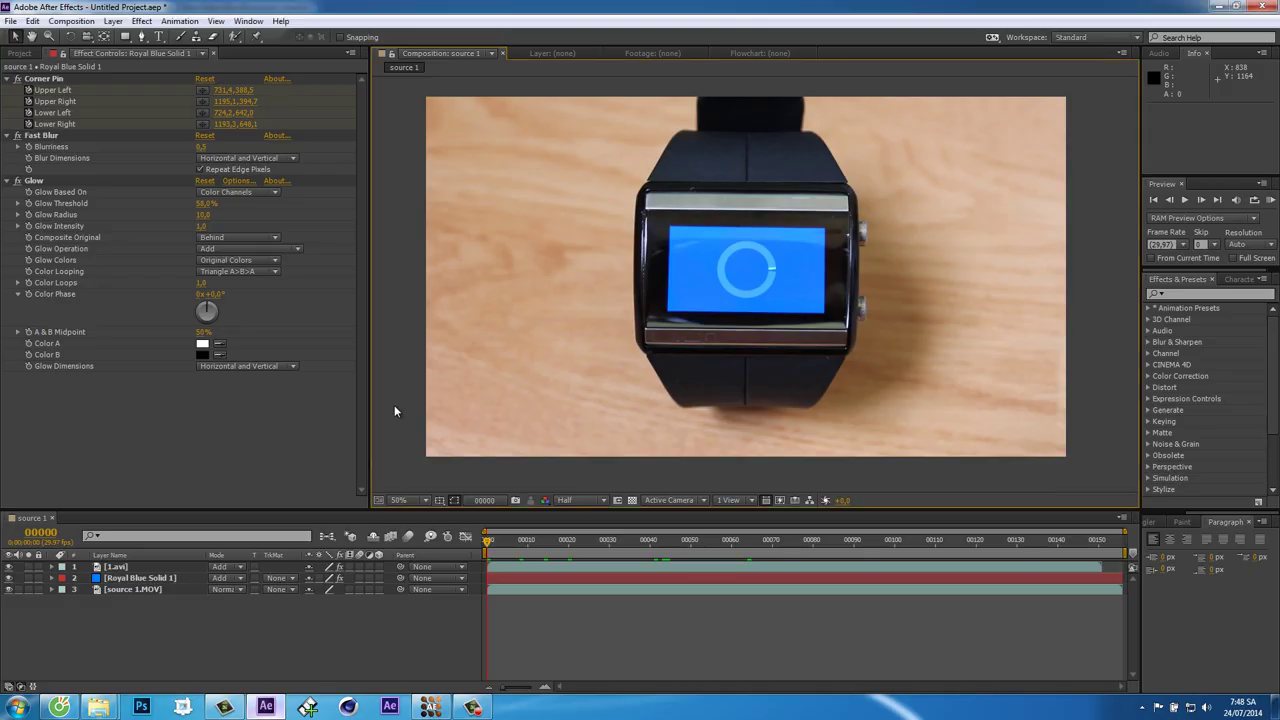
Create a new white solid layer, White Solid 1
click(113, 21)
mouse_move(132, 37)
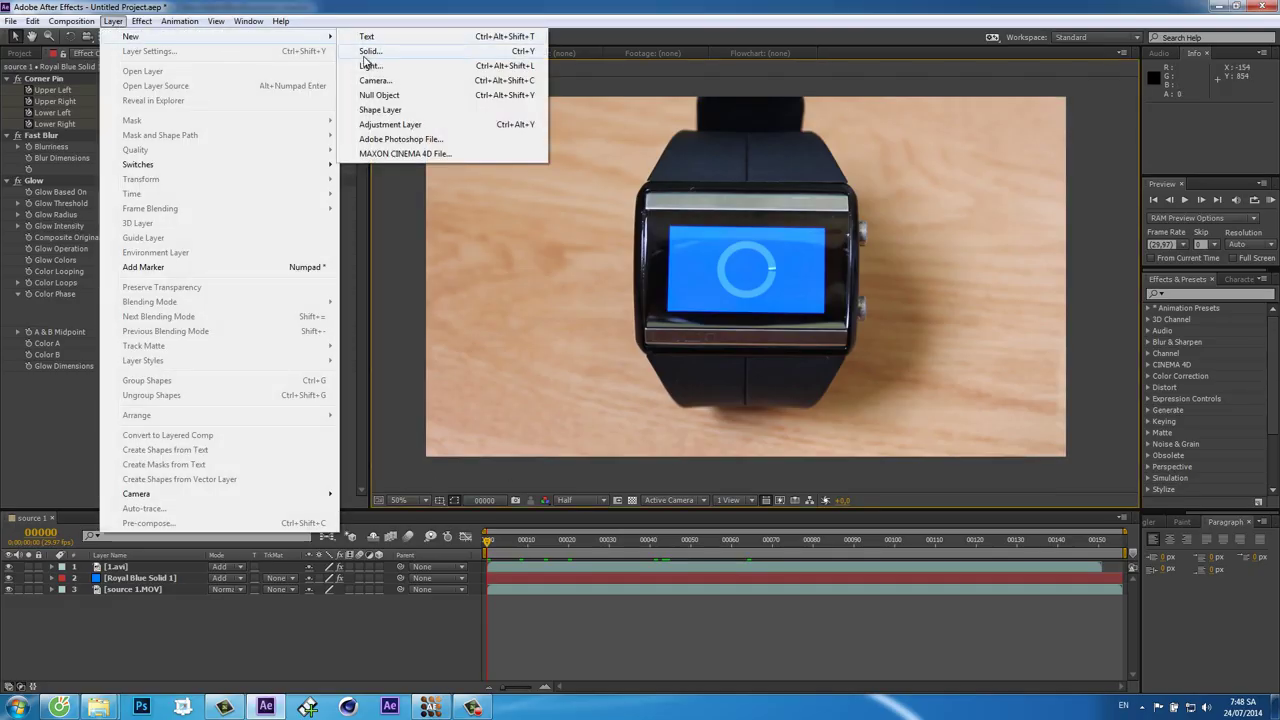
click(368, 51)
click(631, 433)
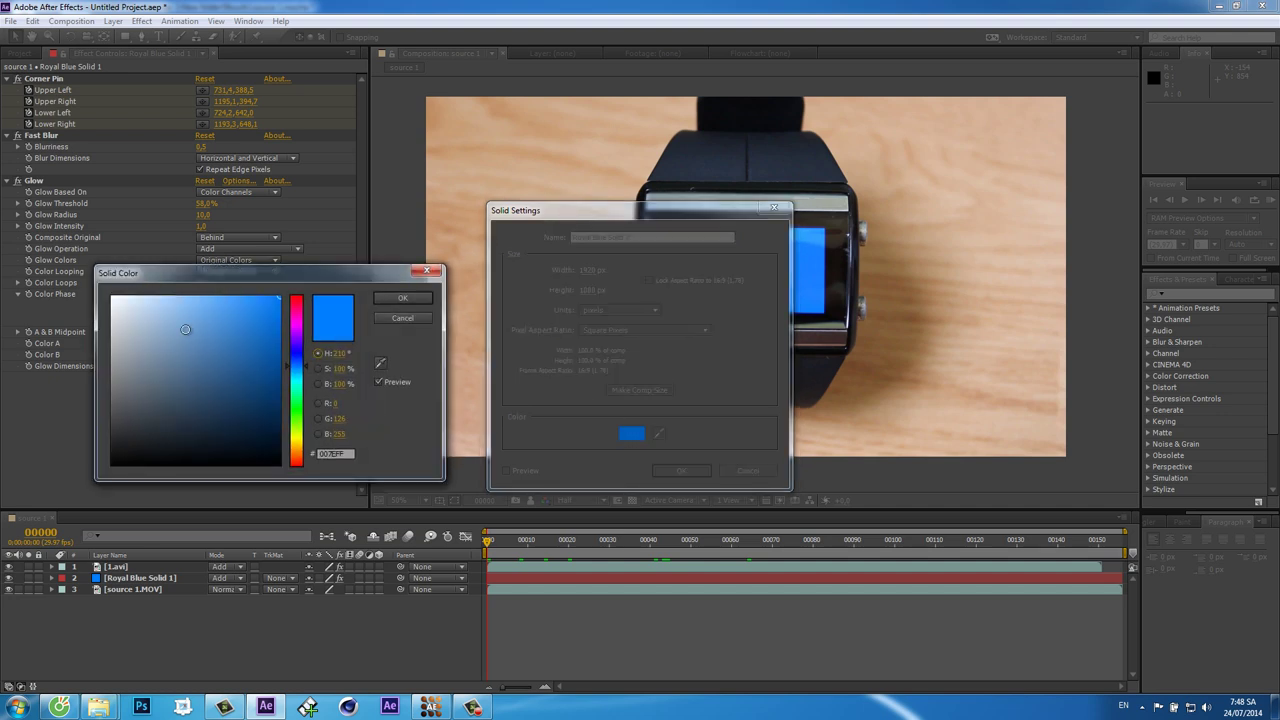
click(112, 297)
click(402, 298)
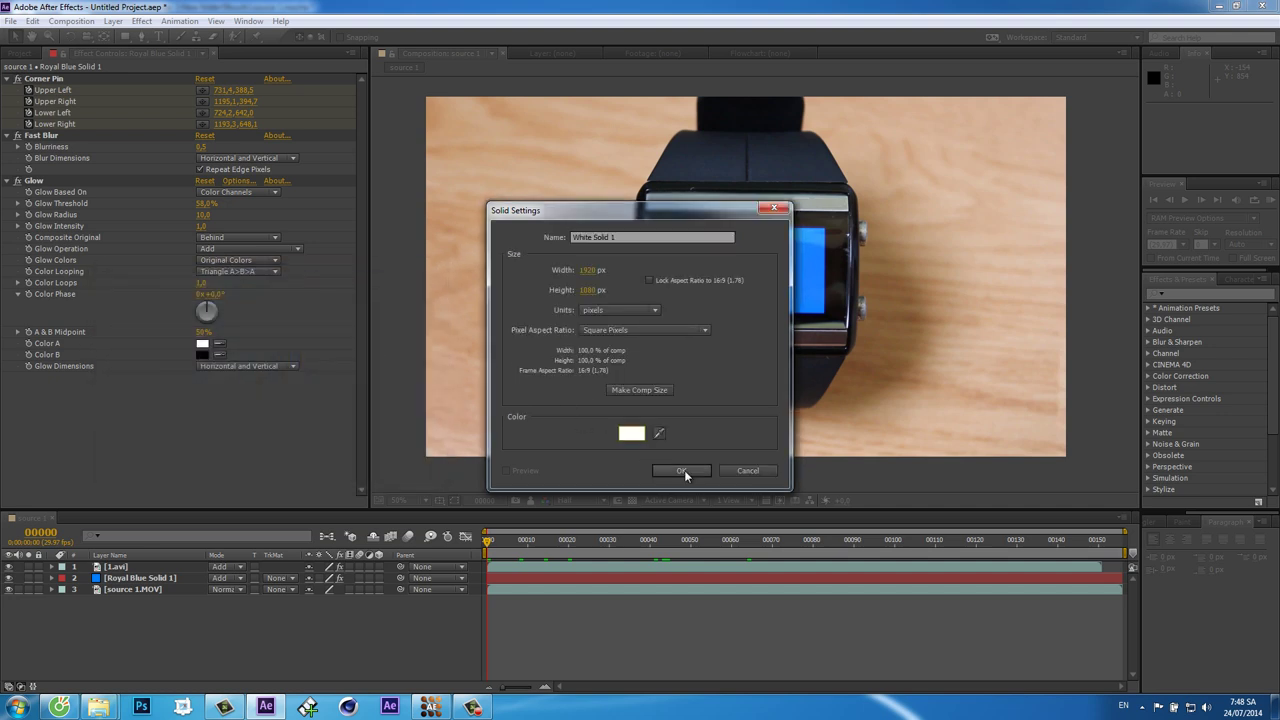
click(681, 470)
Paste the Corner Pin keyframes onto White Solid 1 and zoom in on the white square
click(36, 22)
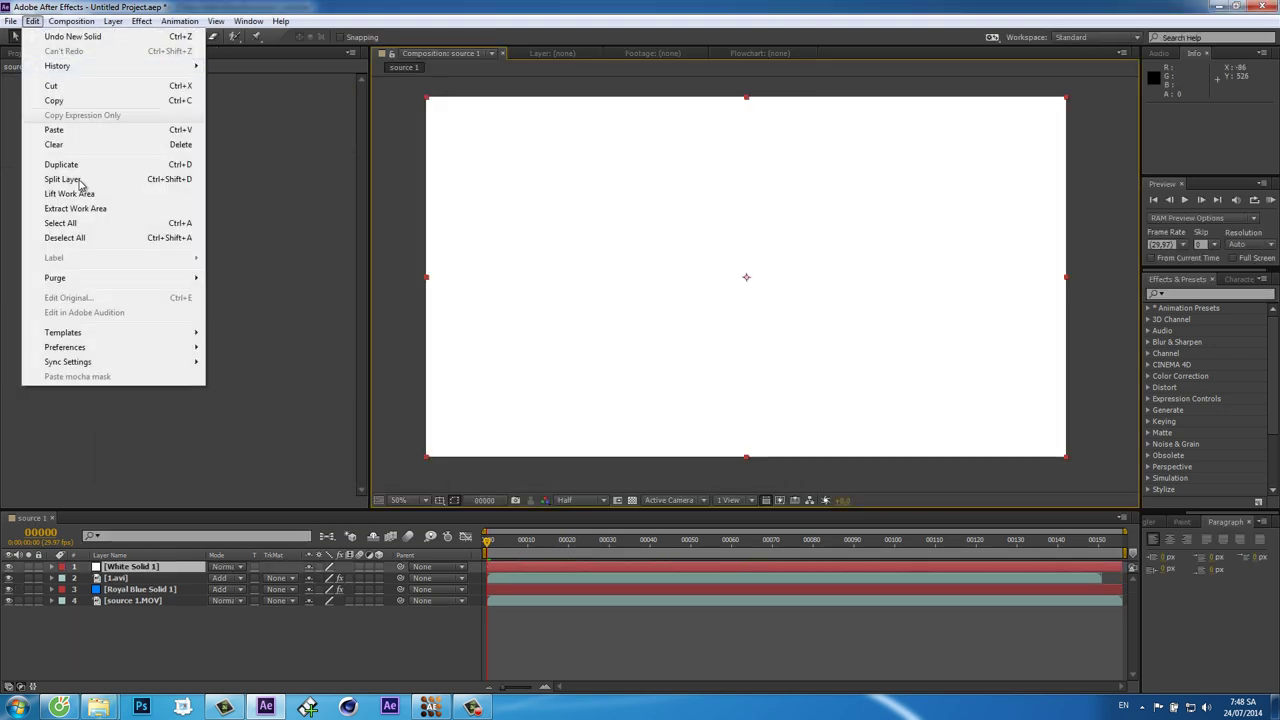
click(72, 132)
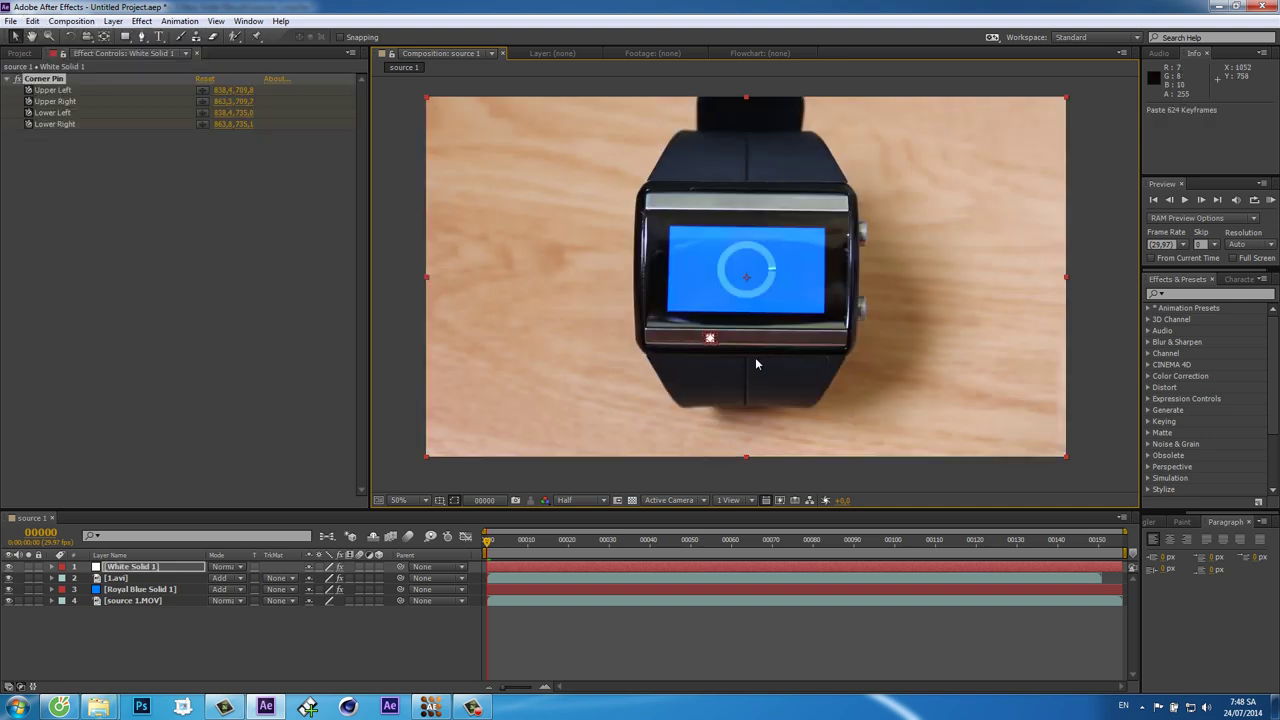
key(slash)
right_click(748, 360)
key(Escape)
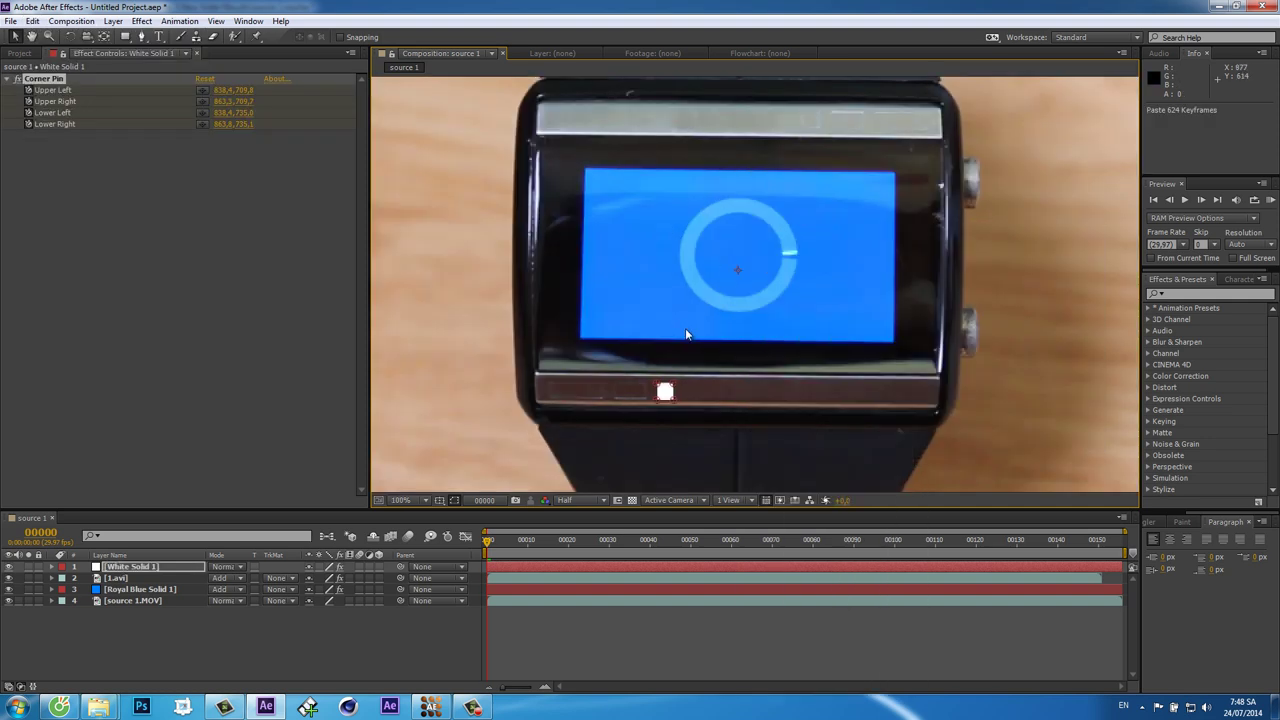
scroll(720, 284, up, 1)
scroll(720, 284, up, 1)
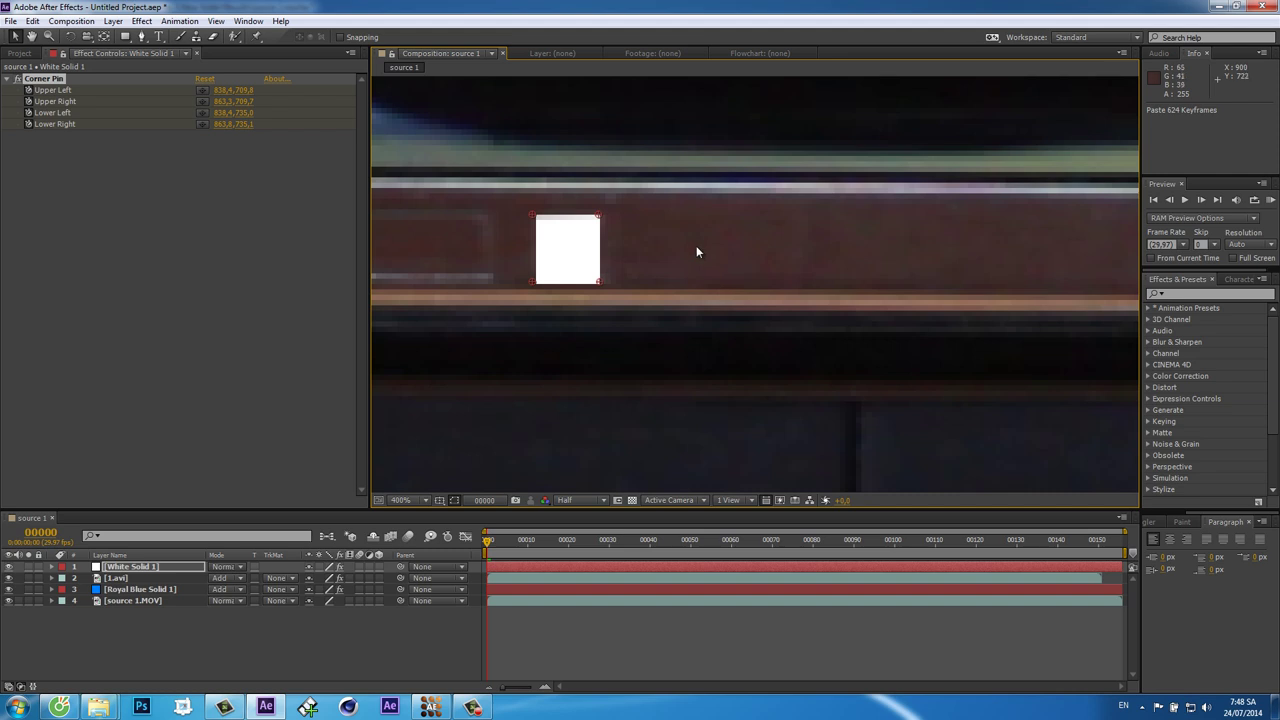
scroll(696, 247, down, 3)
scroll(737, 318, up, 1)
scroll(736, 318, down, 1)
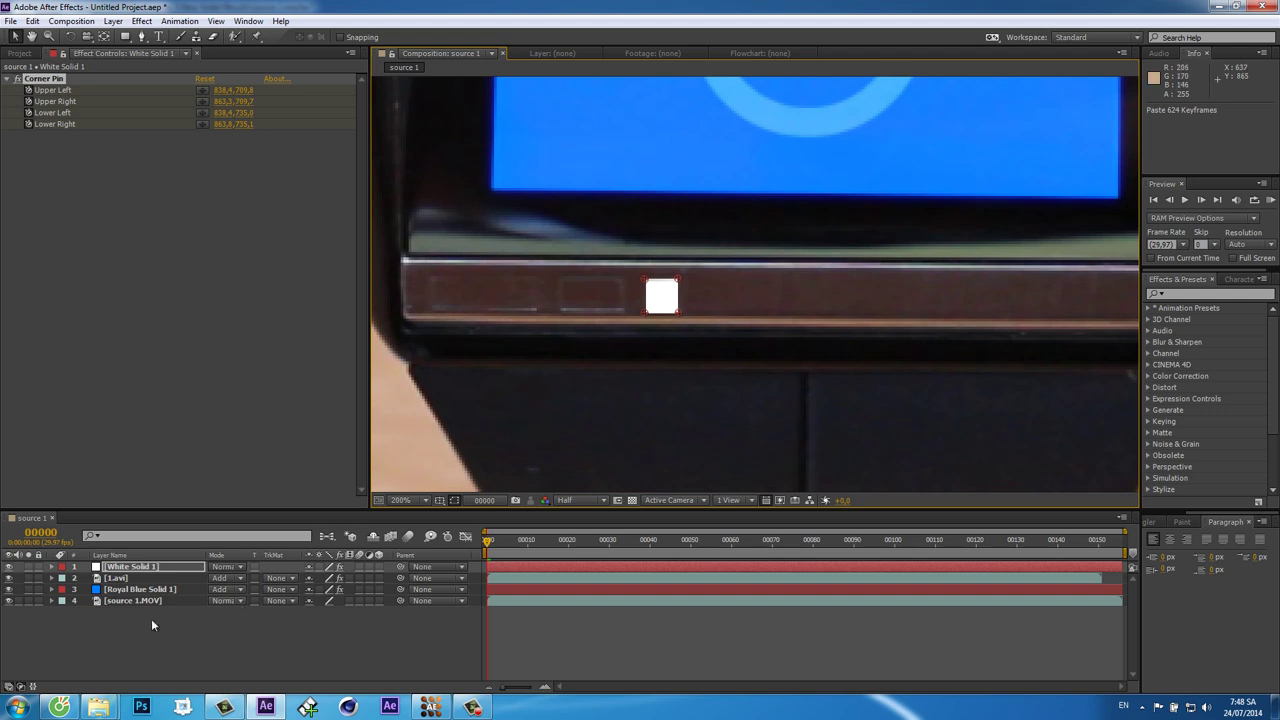
Apply Fast Blur to the white solid with Blurriness 0.5
click(143, 22)
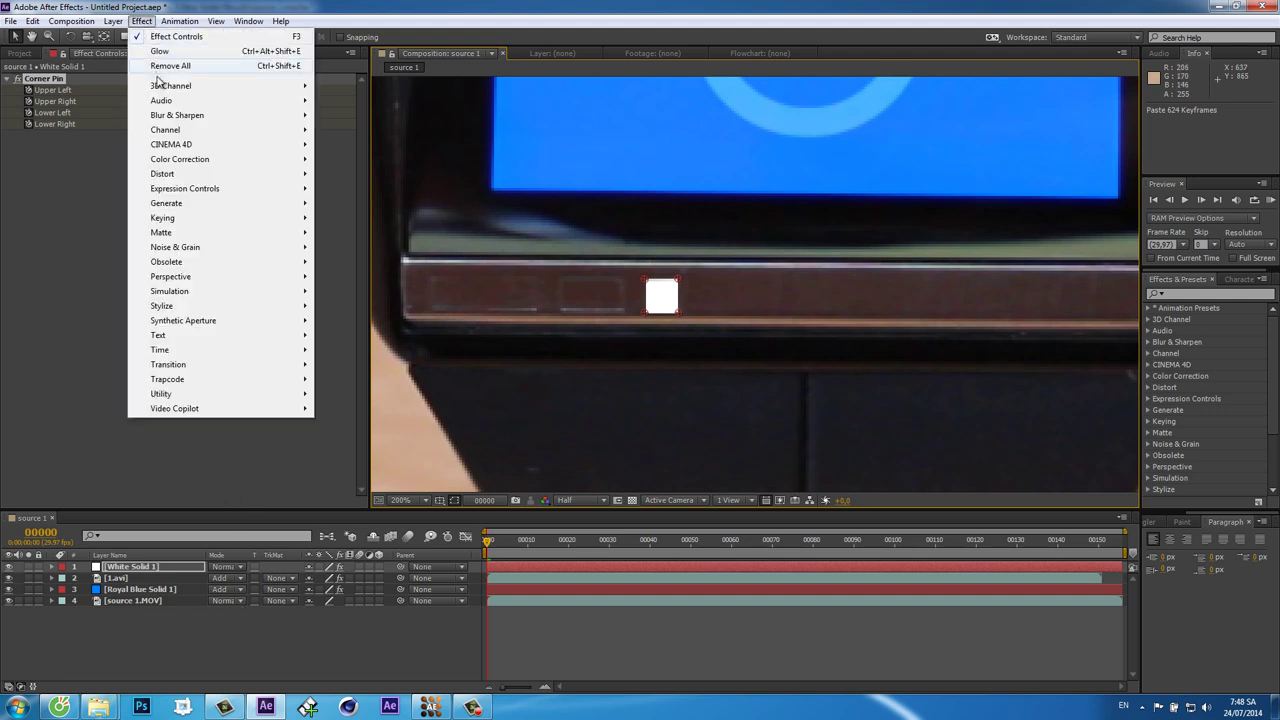
mouse_move(305, 118)
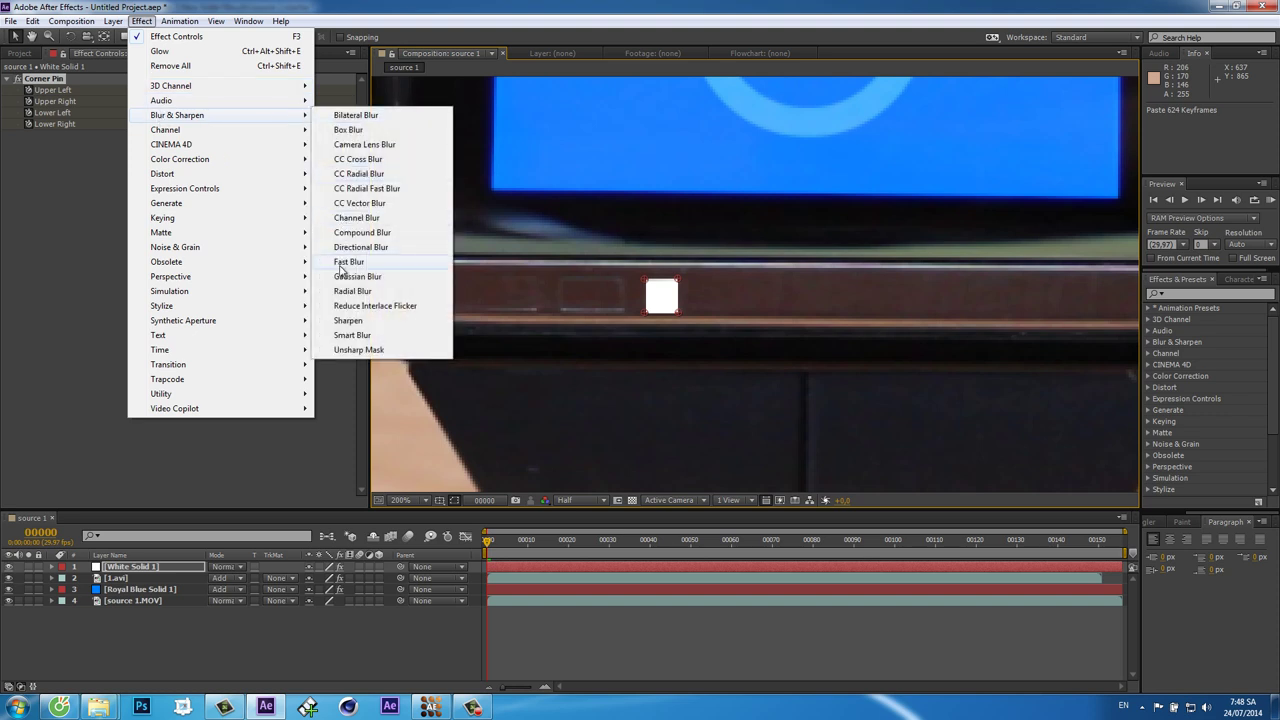
click(348, 262)
click(201, 147)
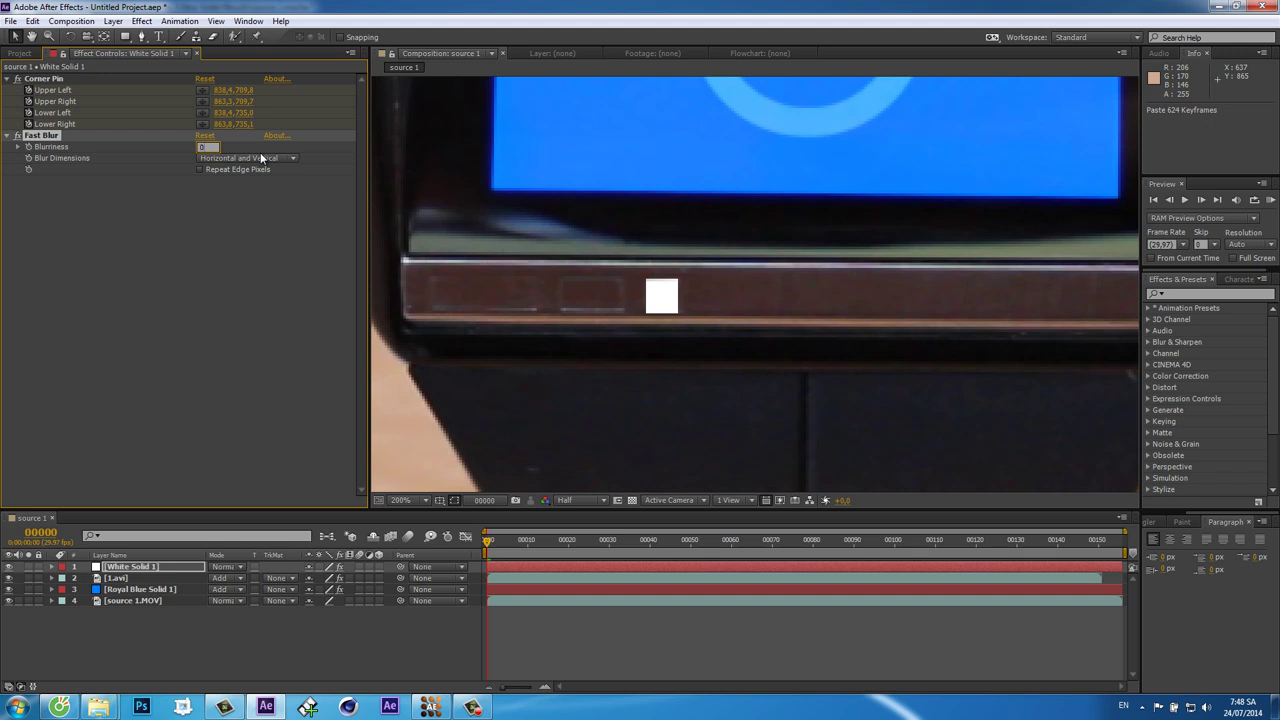
text(0,5)
key(Return)
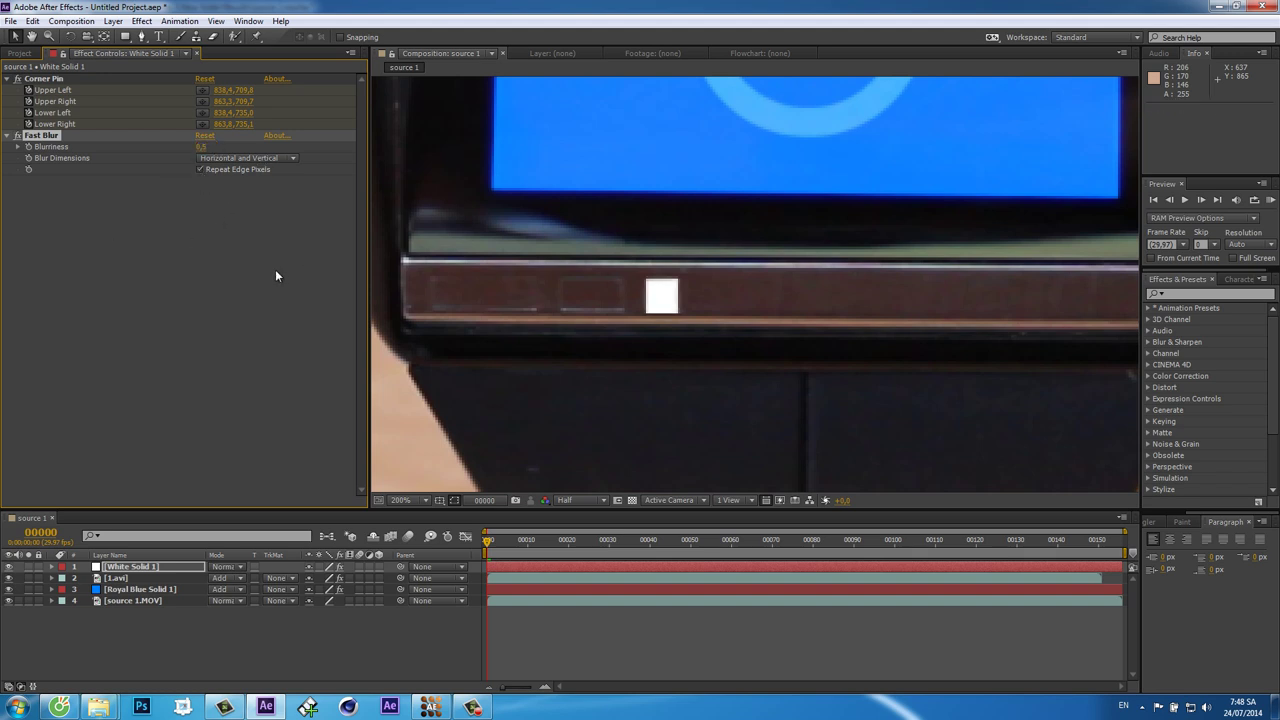
Add a Glow effect with Threshold 16% and Radius 24
click(142, 21)
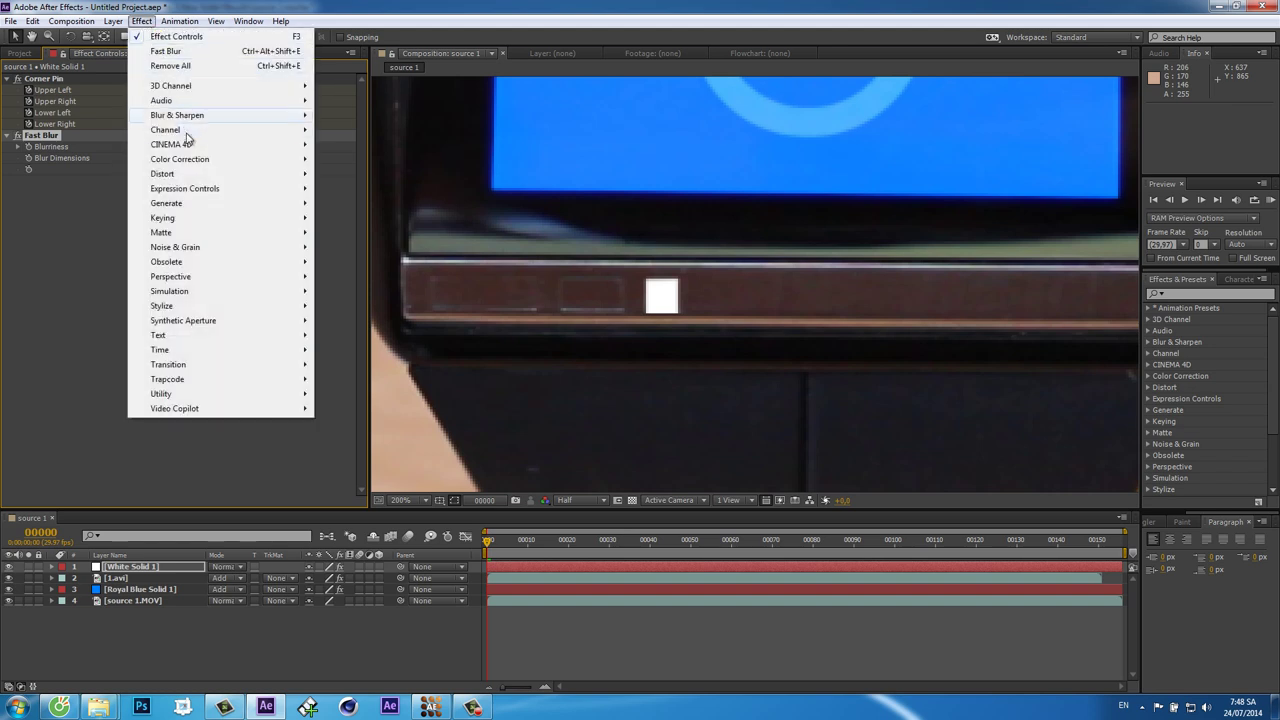
mouse_move(188, 131)
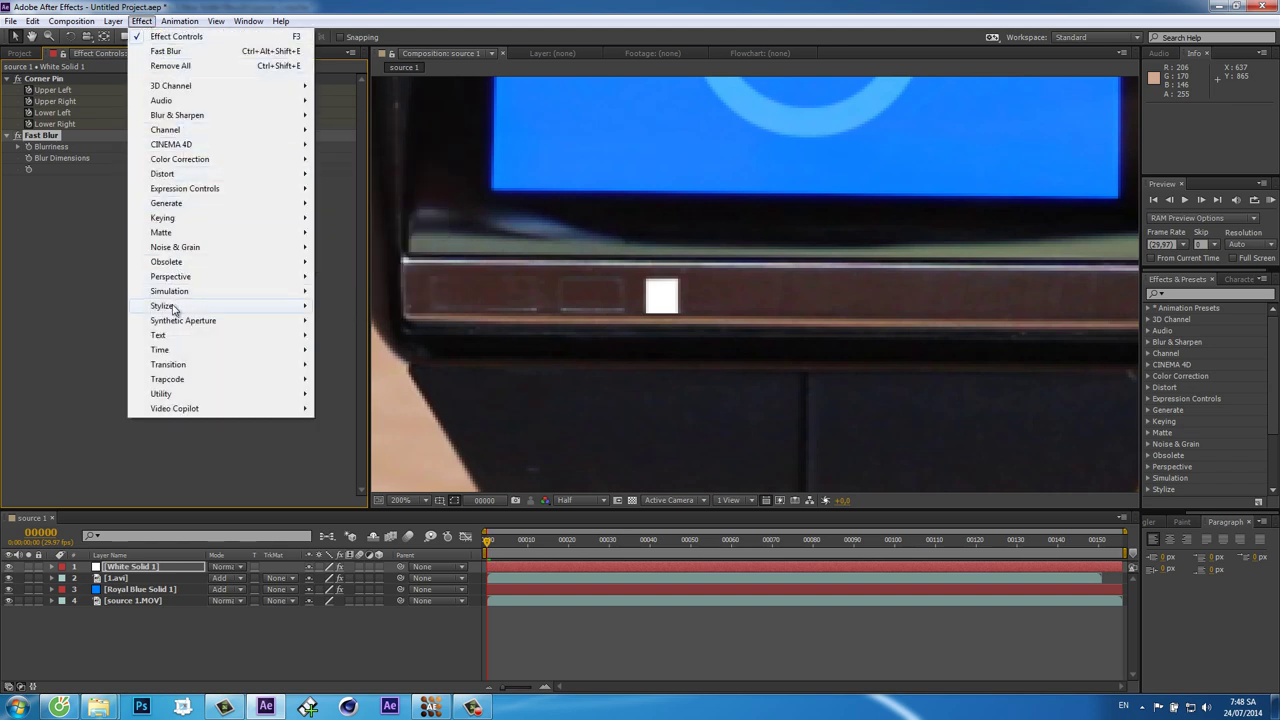
mouse_move(176, 306)
click(343, 511)
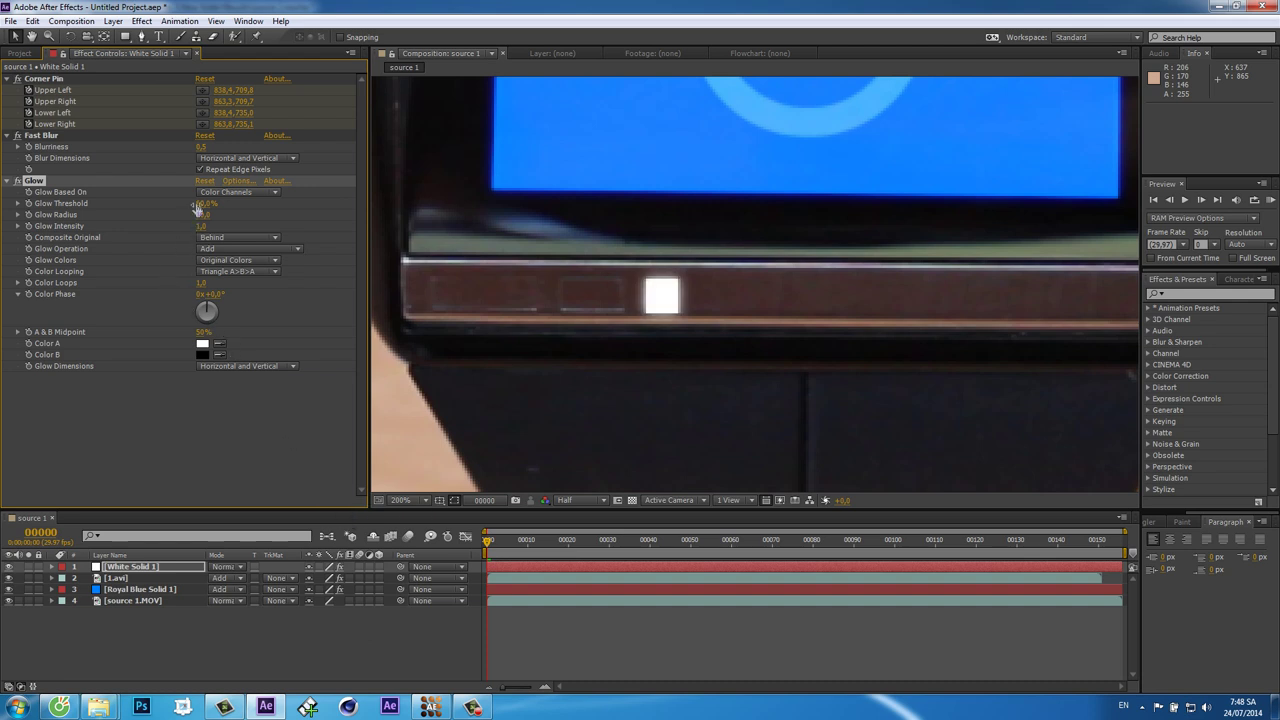
click(205, 203)
key(Return)
click(203, 214)
key(Return)
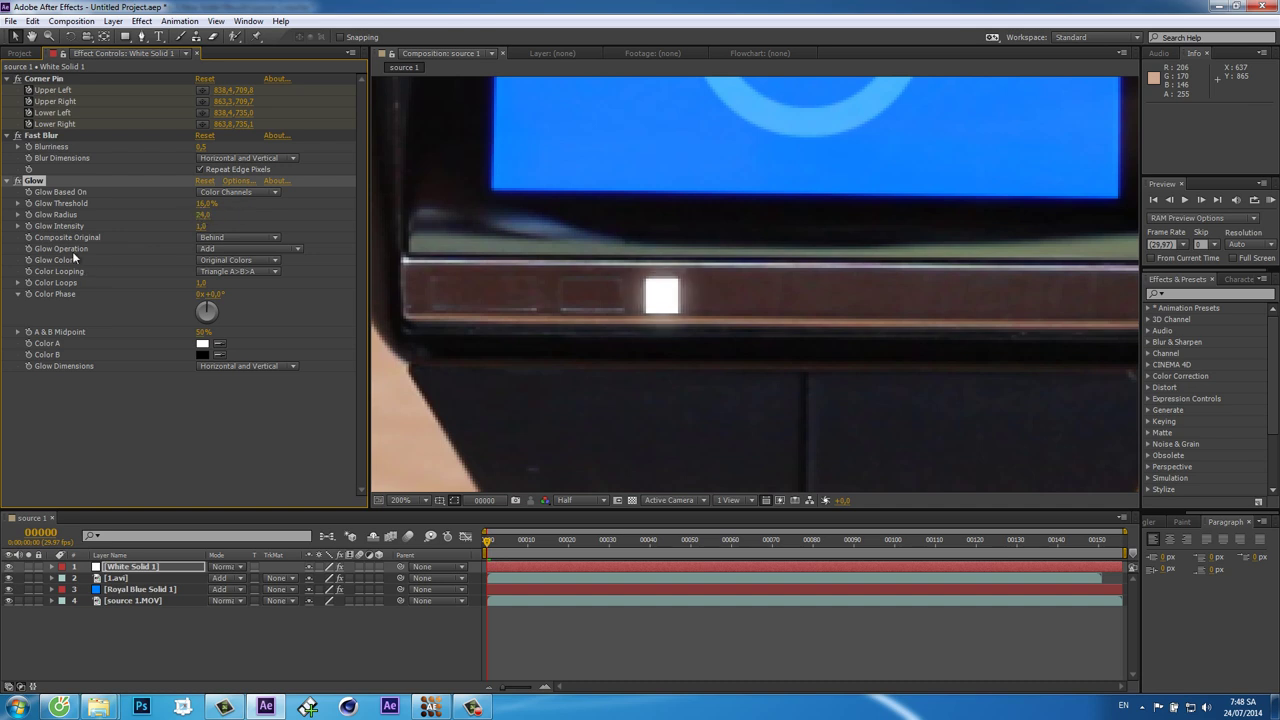
scroll(750, 268, down, 2)
scroll(750, 268, down, 2)
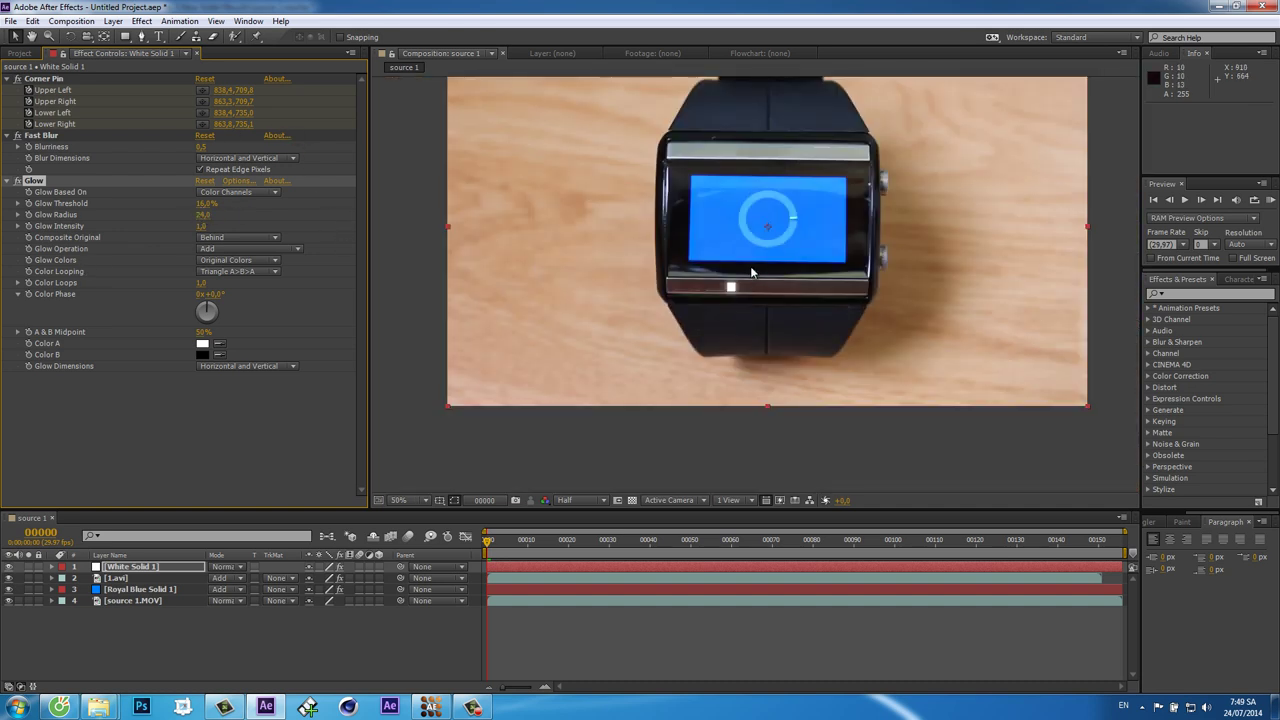
scroll(750, 268, up, 4)
scroll(705, 290, down, 1)
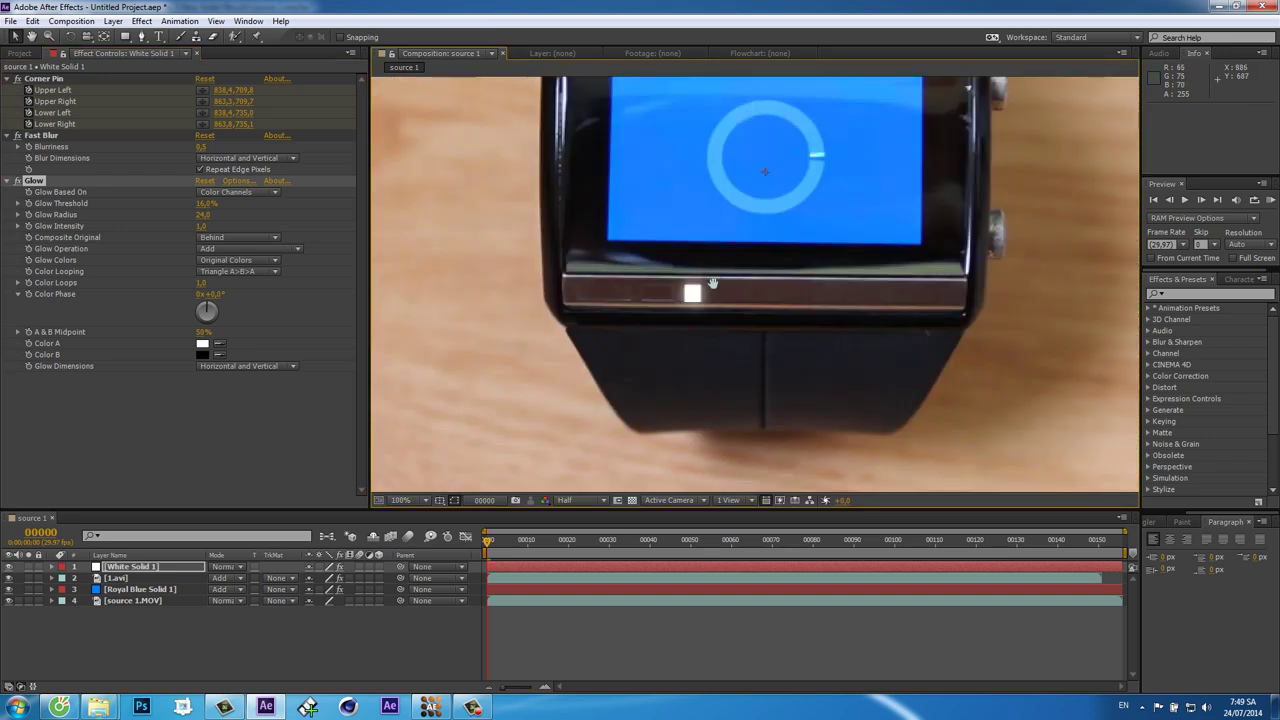
scroll(720, 337, down, 1)
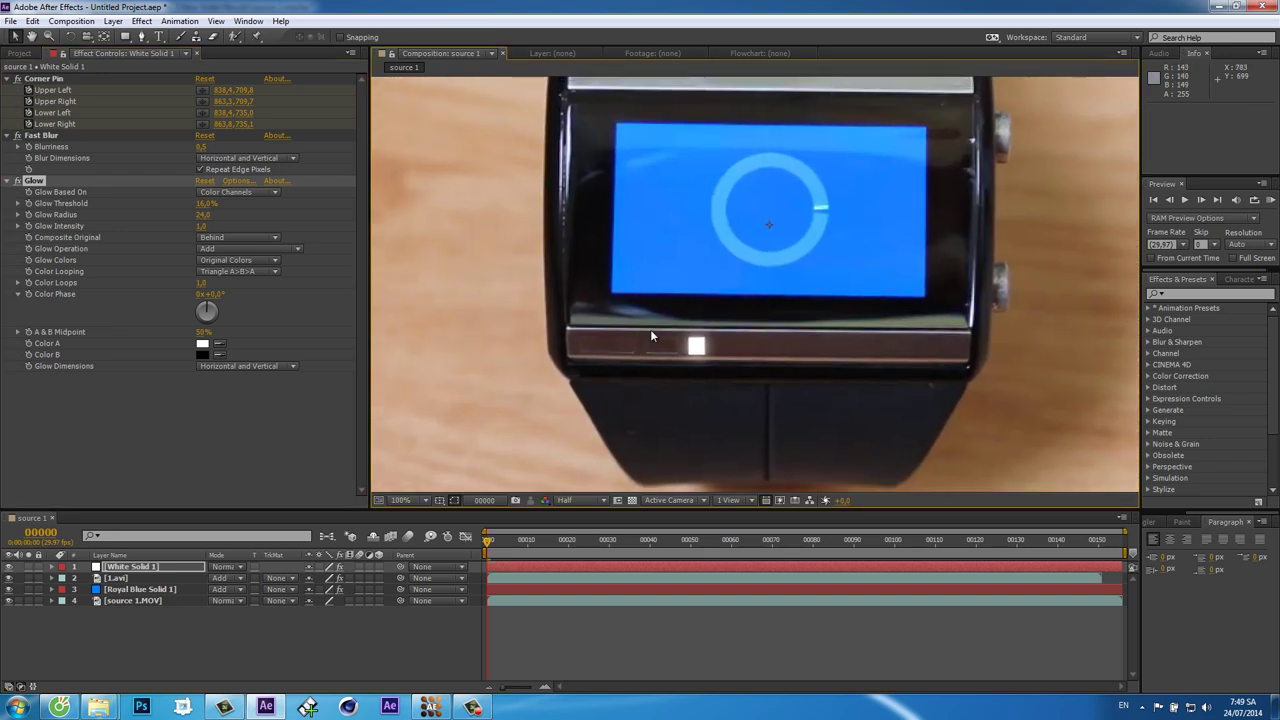
Keyframe White Solid 1's Opacity at frame 0, then set it to 20% at frame 5
click(155, 571)
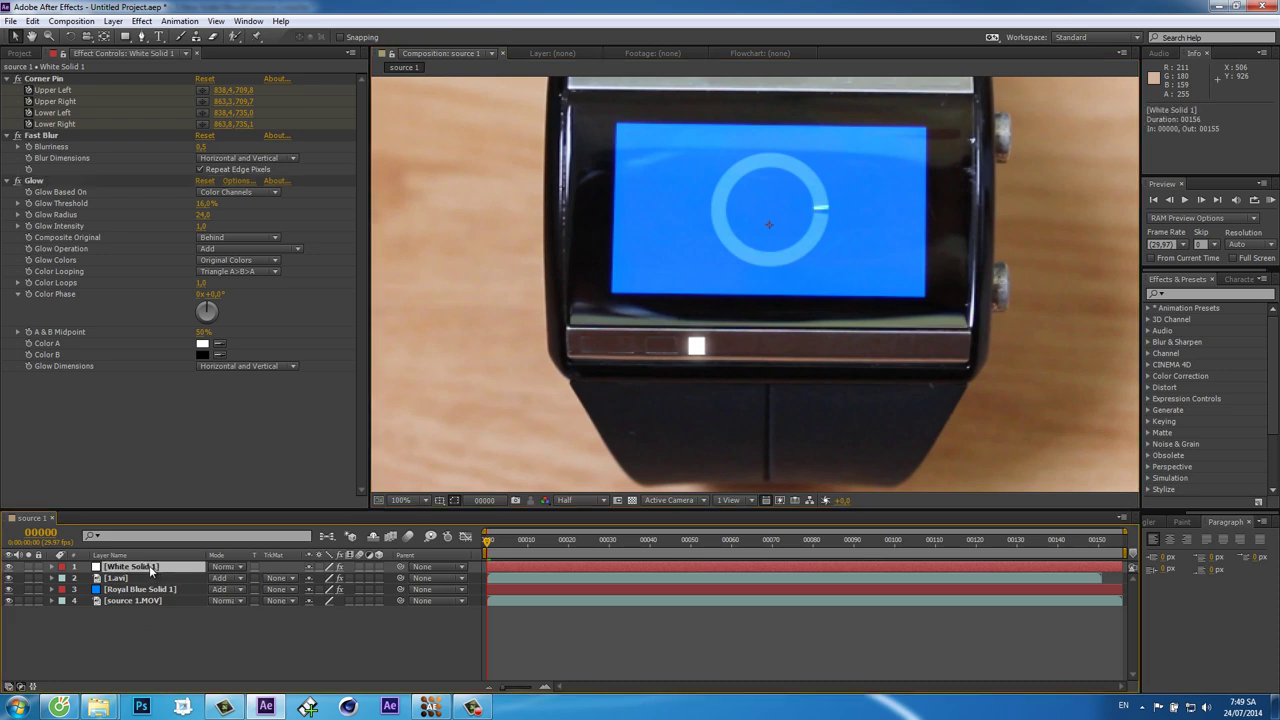
key(t)
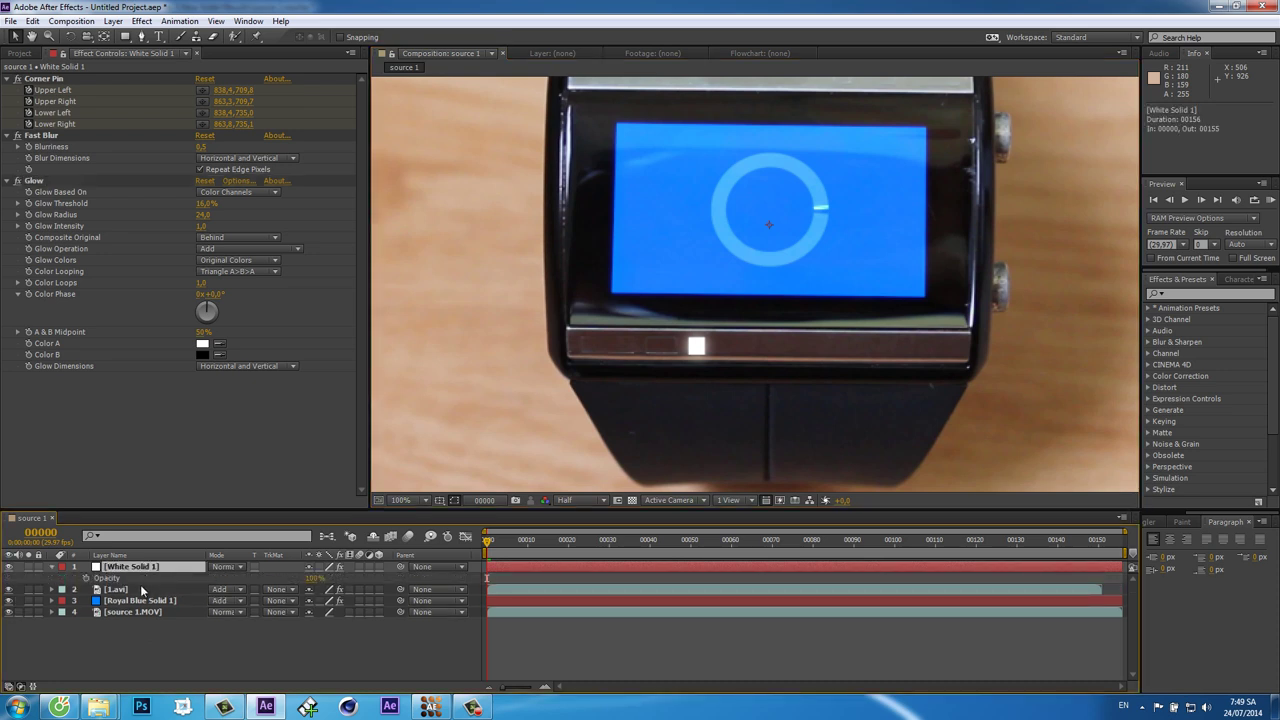
click(86, 578)
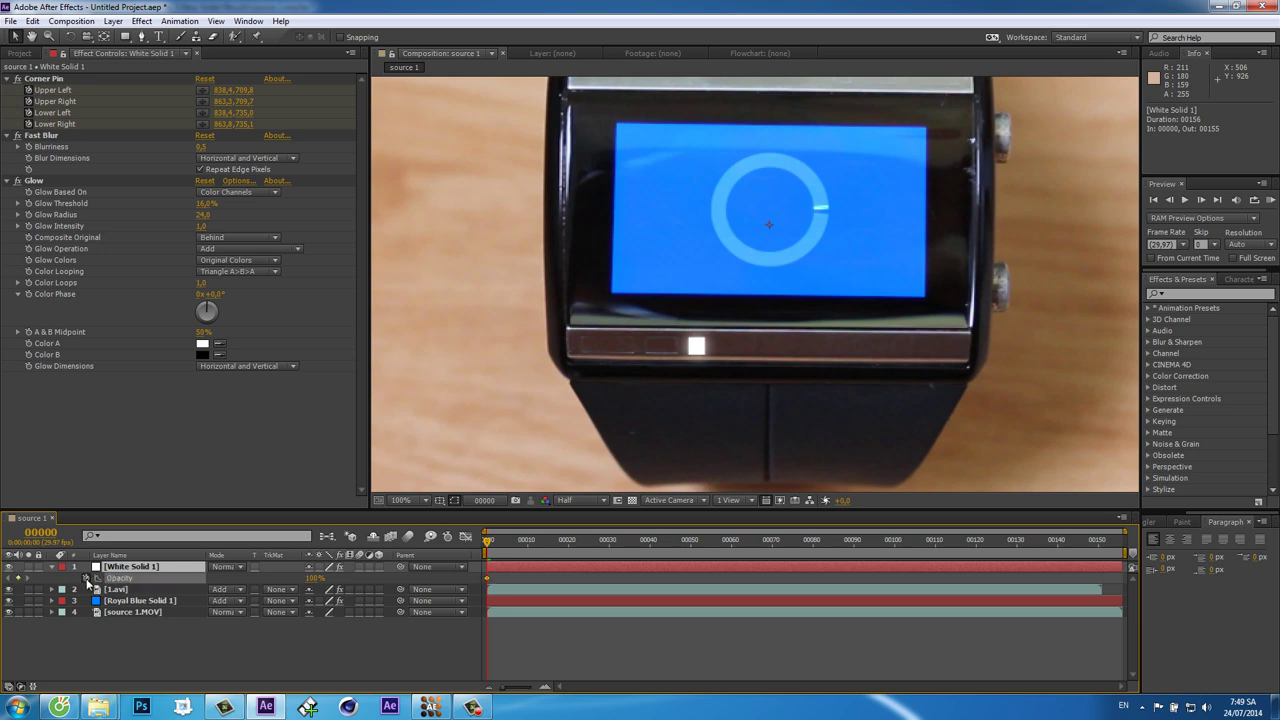
click(544, 688)
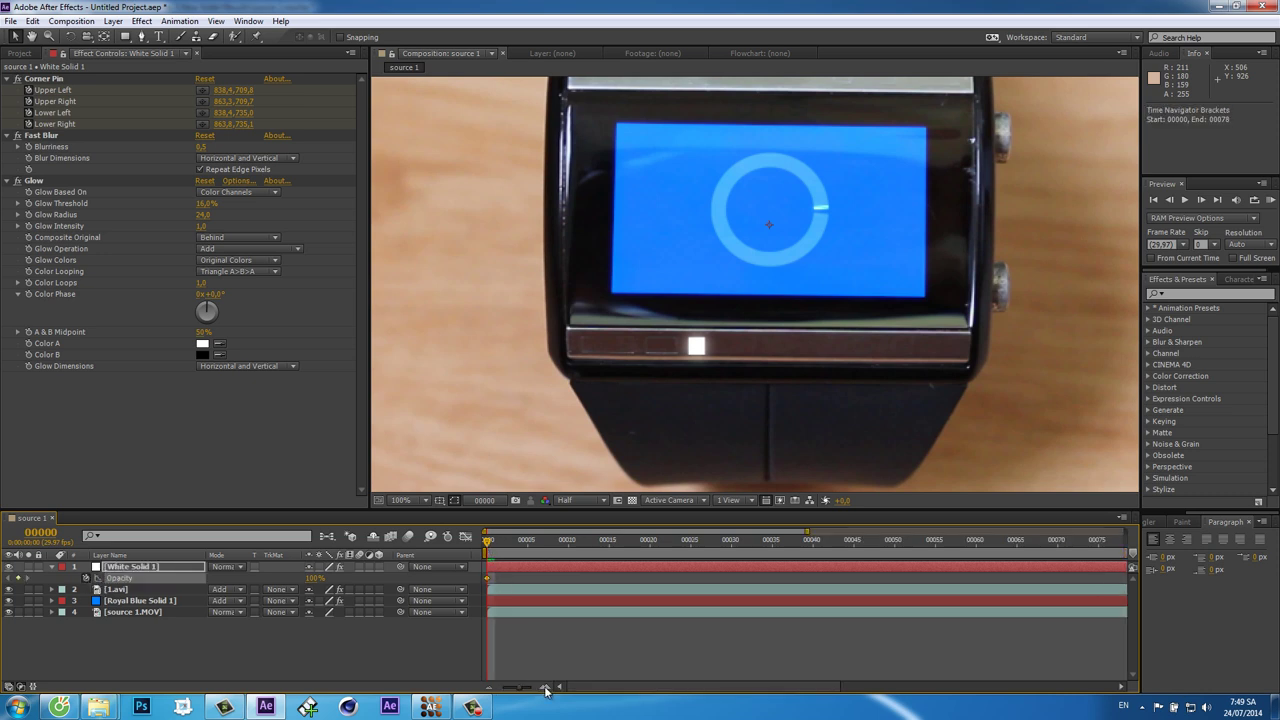
mouse_move(487, 543)
mouse_down()
mouse_move(565, 548)
mouse_move(527, 553)
mouse_up()
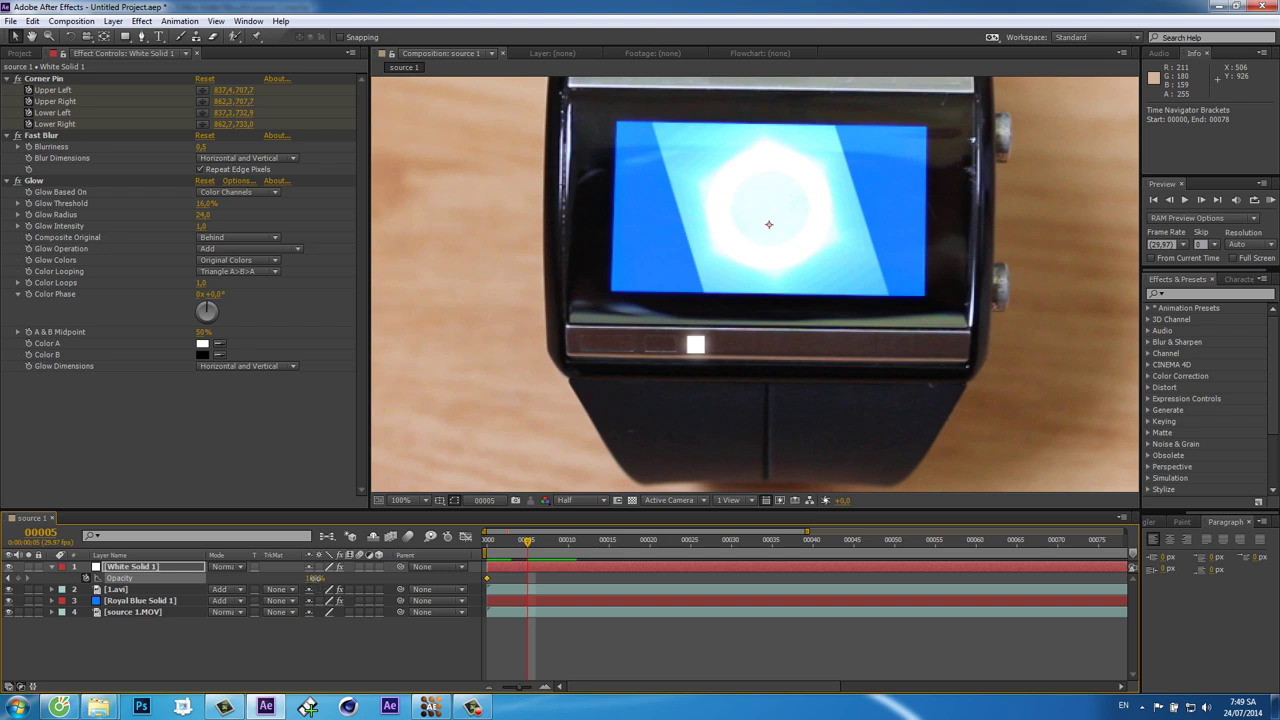
click(315, 579)
text(20)
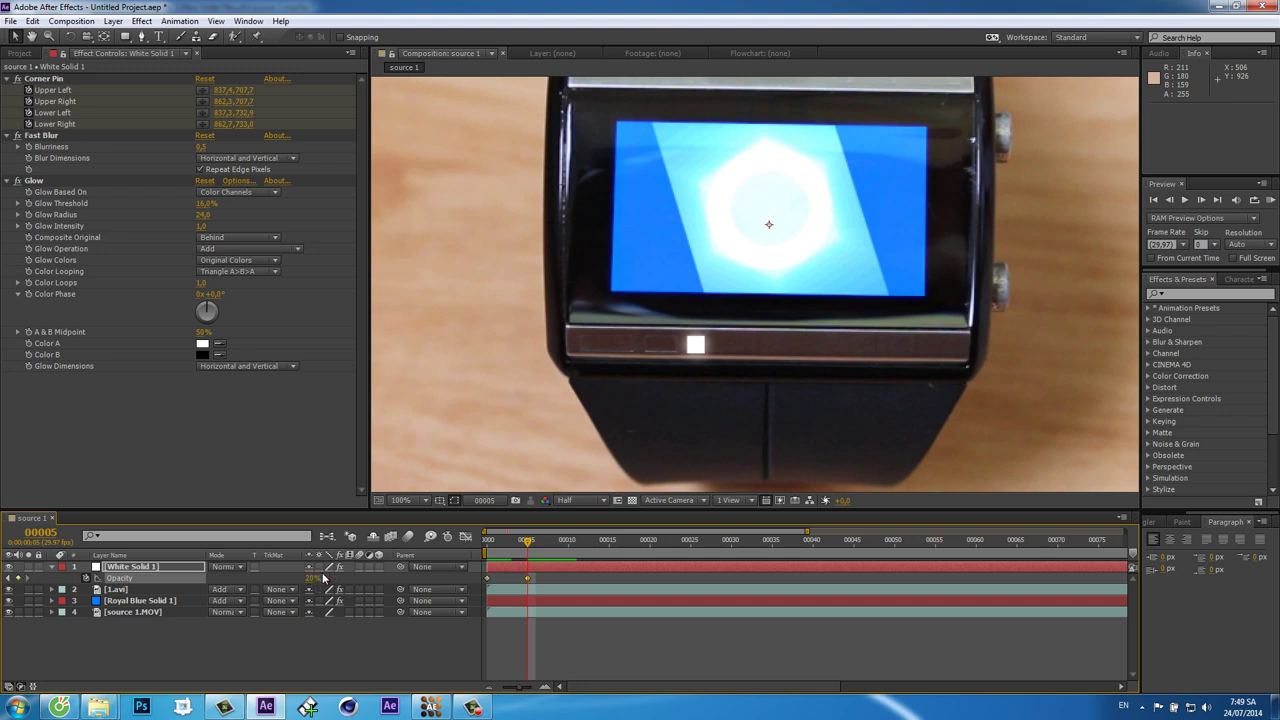
key(Return)
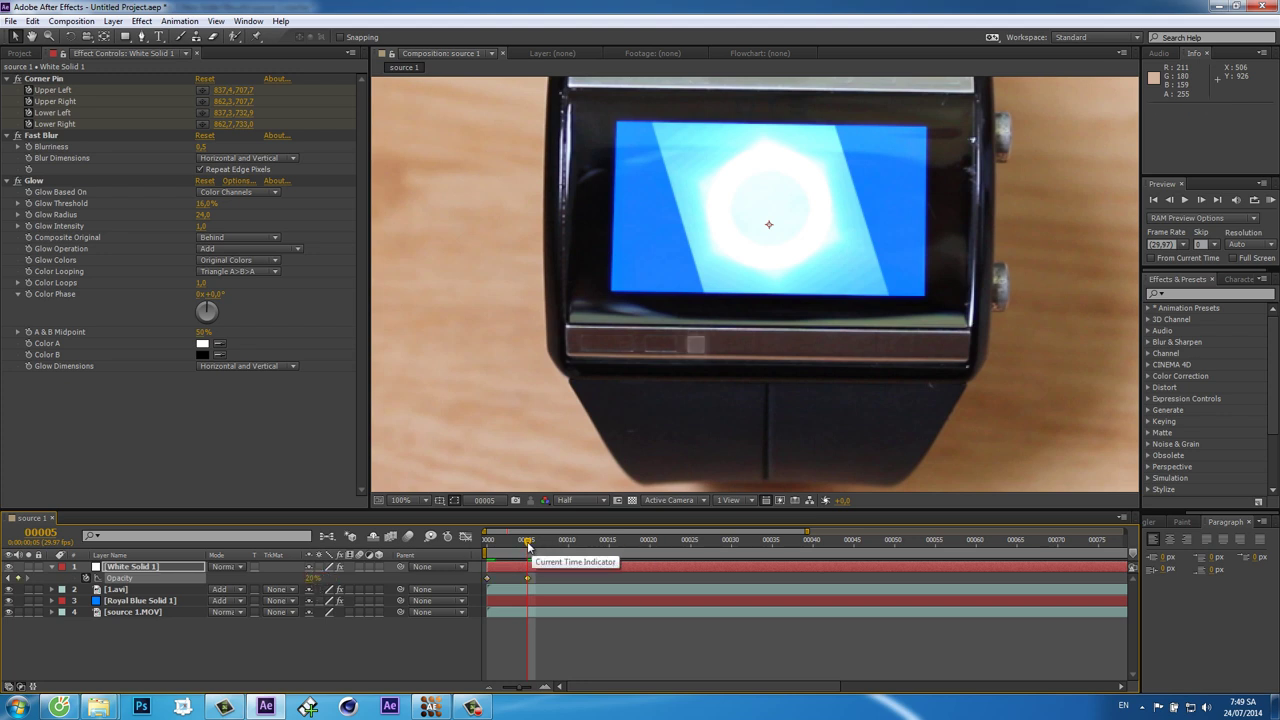
Copy the frame-0 Opacity keyframe to frame 10 and clear the default expression for loop_out()
drag(528, 543, 567, 541)
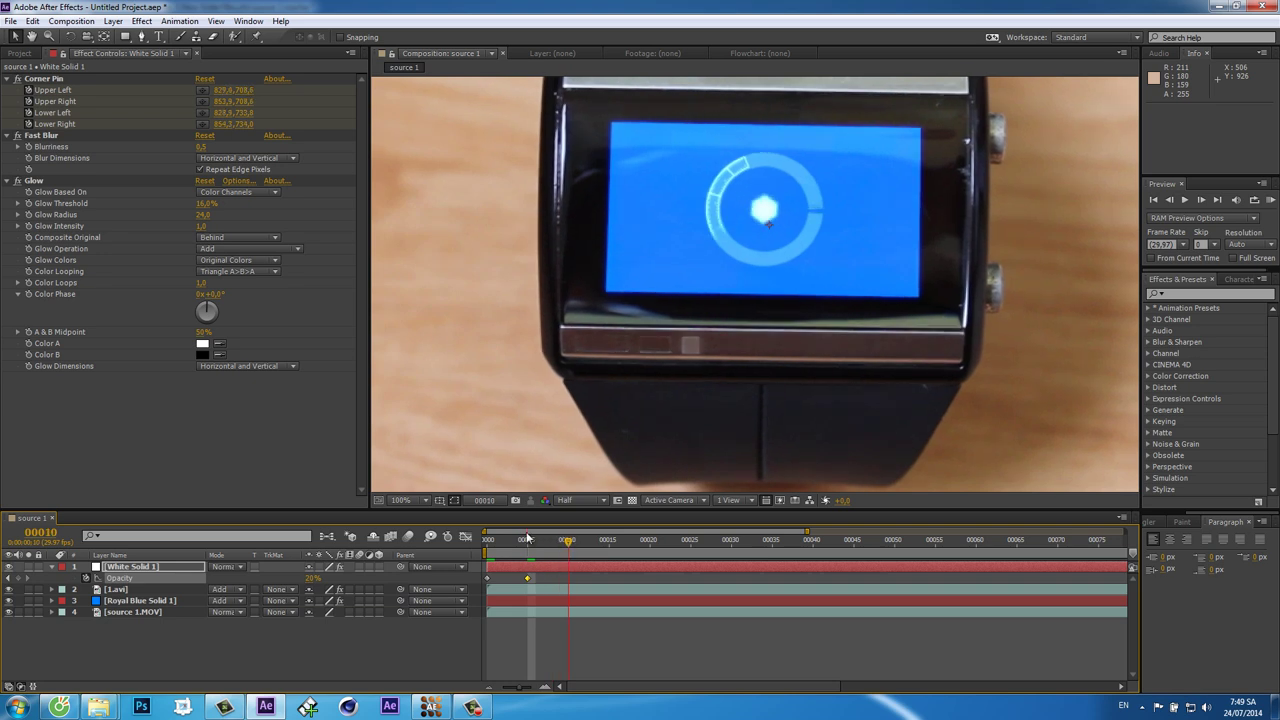
click(488, 579)
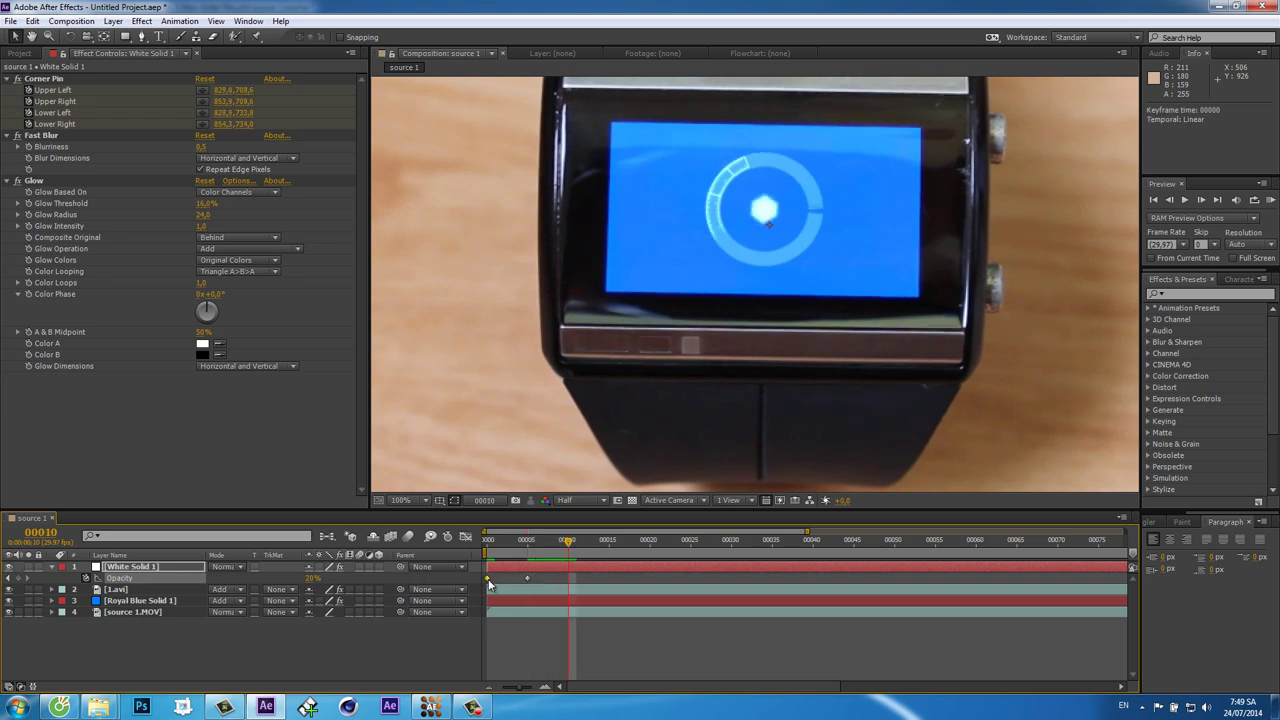
key(ctrl+c)
key(ctrl+v)
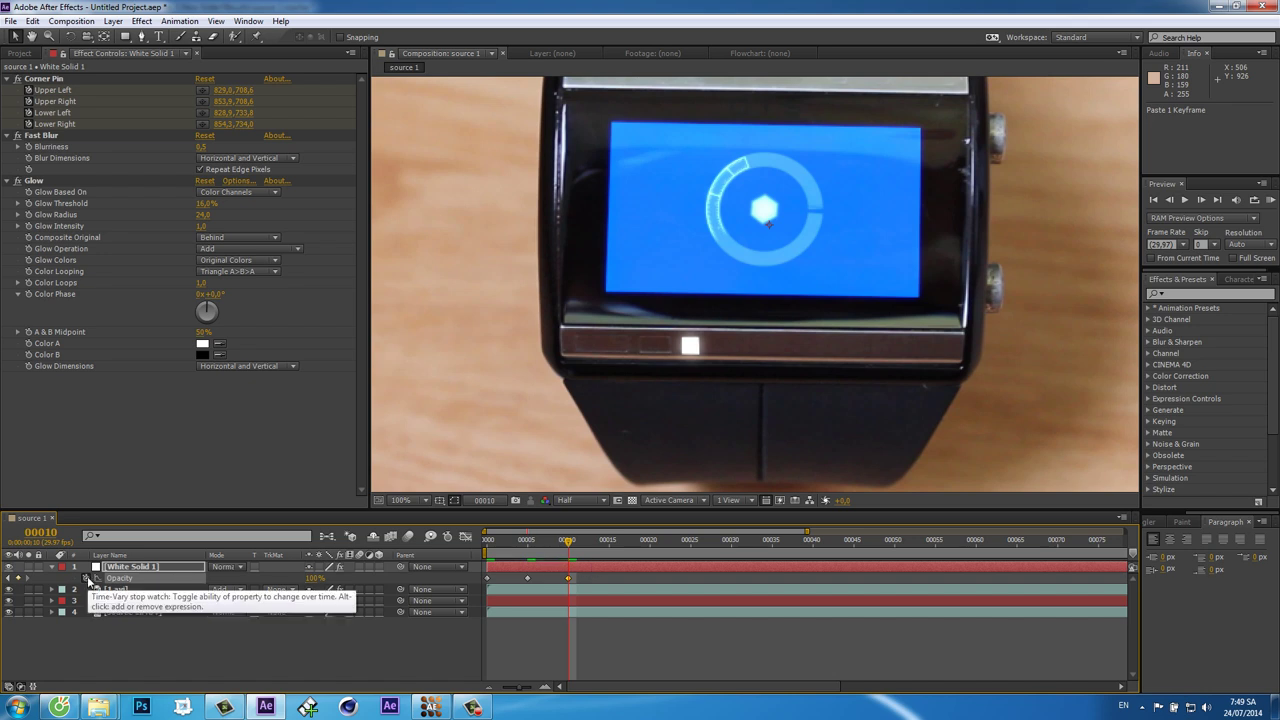
alt+click(87, 578)
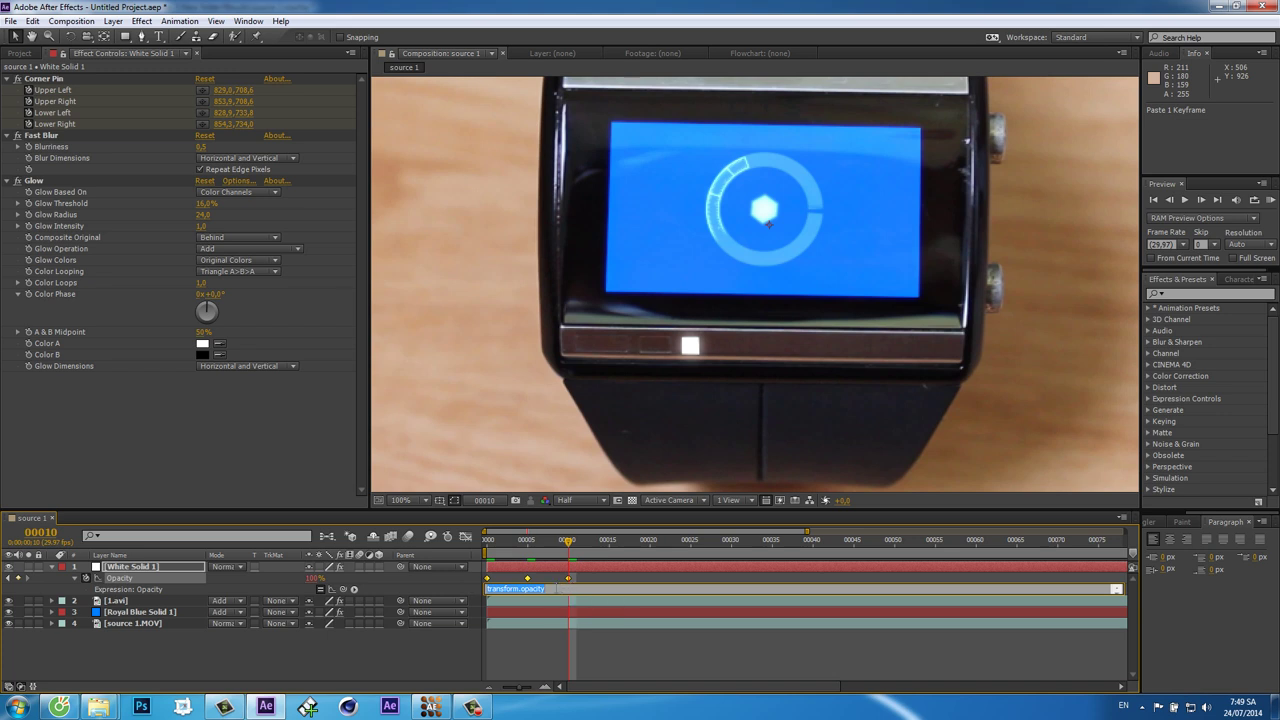
key(BackSpace)
Deselect the layer, recentre the watch footage and preview the current blink
click(684, 664)
scroll(683, 300, down, 4)
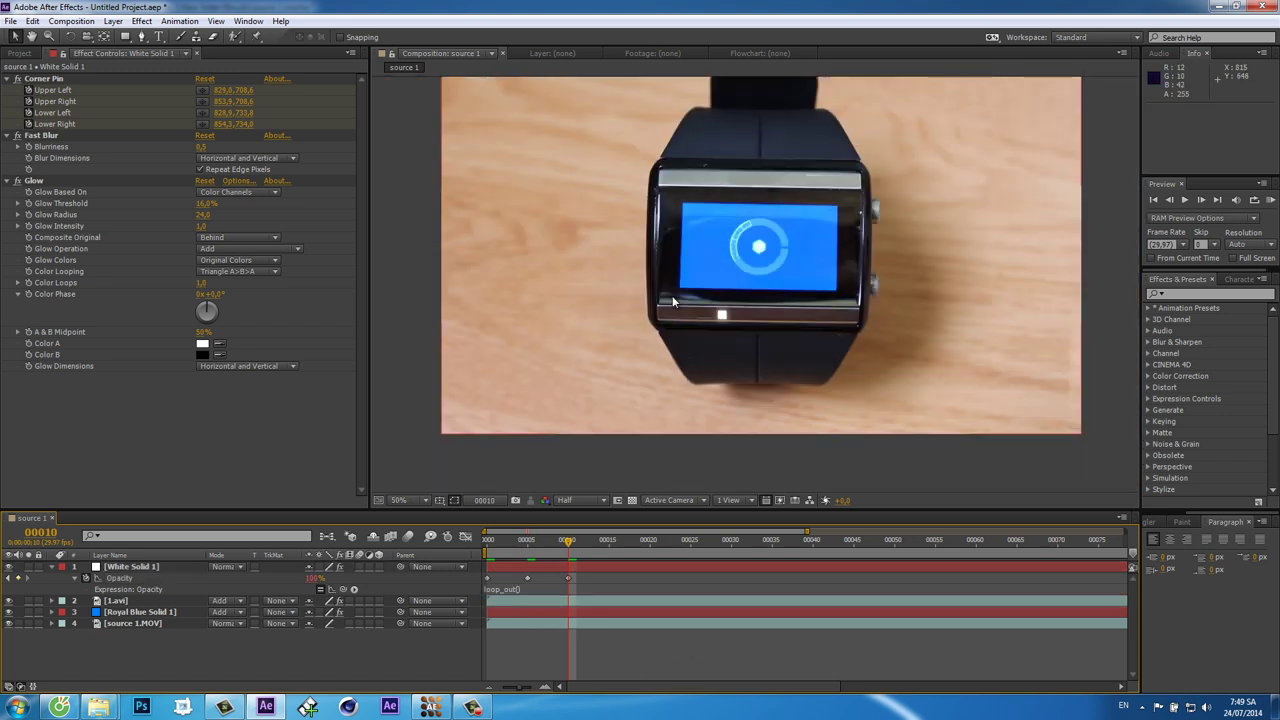
scroll(682, 285, up, 3)
right_click(670, 290)
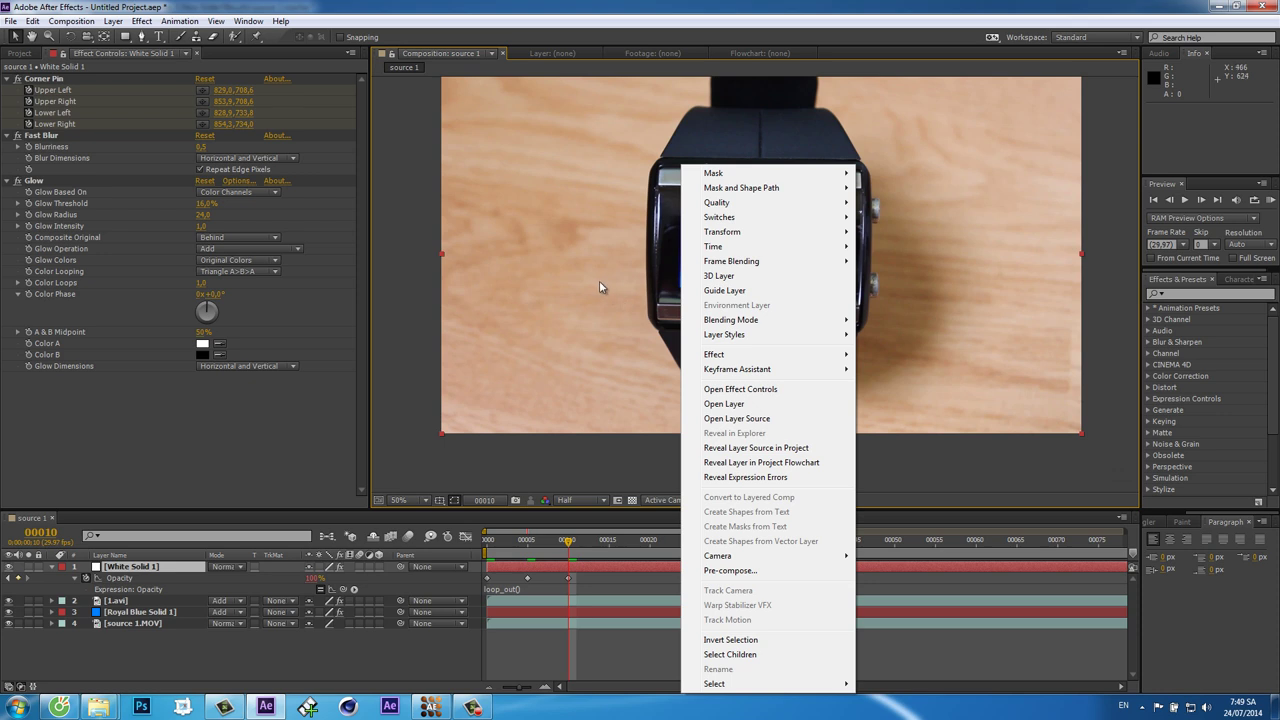
click(599, 280)
scroll(599, 280, down, 1)
drag(646, 282, 627, 292)
click(1270, 199)
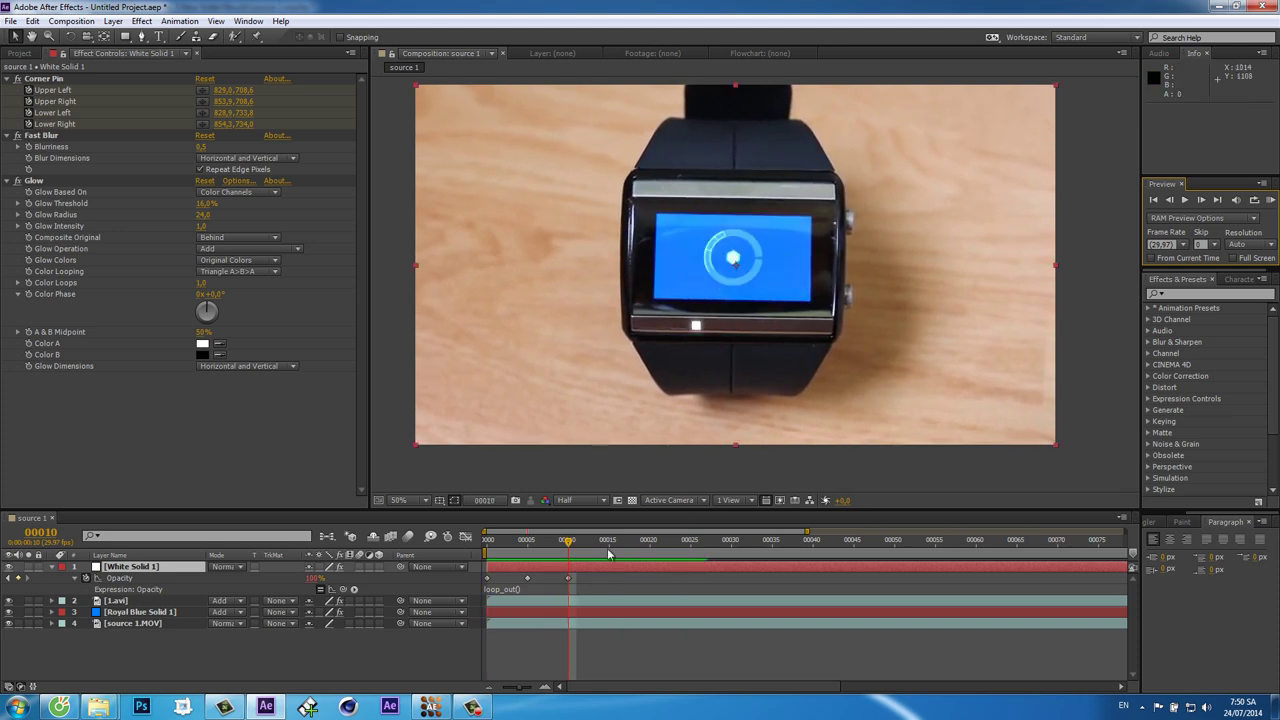
key(space)
Squeeze the three Opacity keyframes closer together twice, previewing the faster blink each time
click(488, 583)
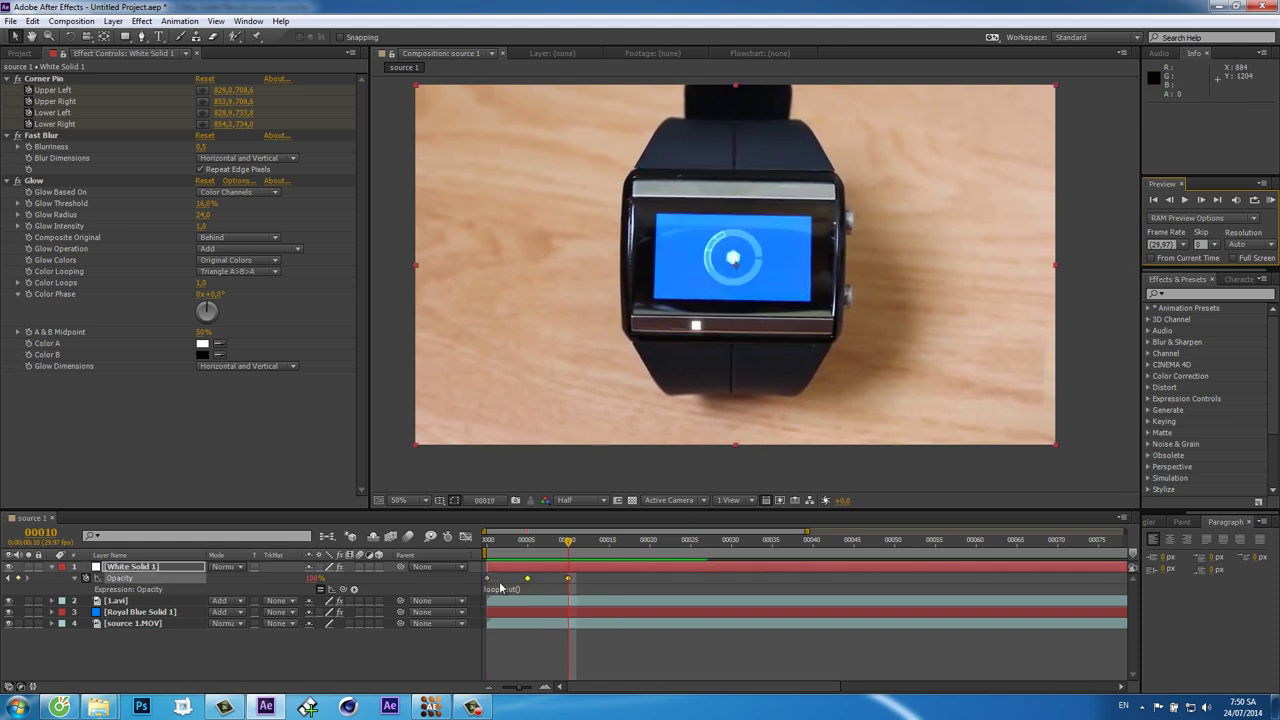
click(568, 578)
drag(481, 596, 592, 575)
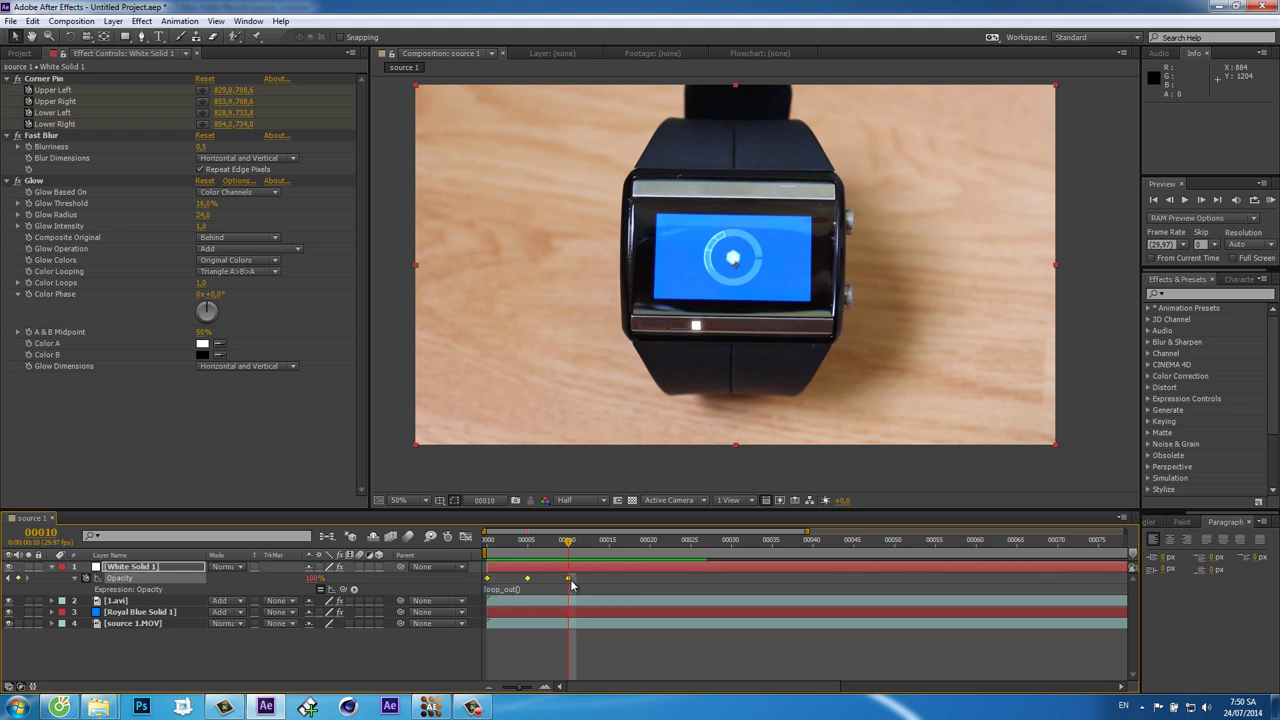
drag(567, 578, 529, 579)
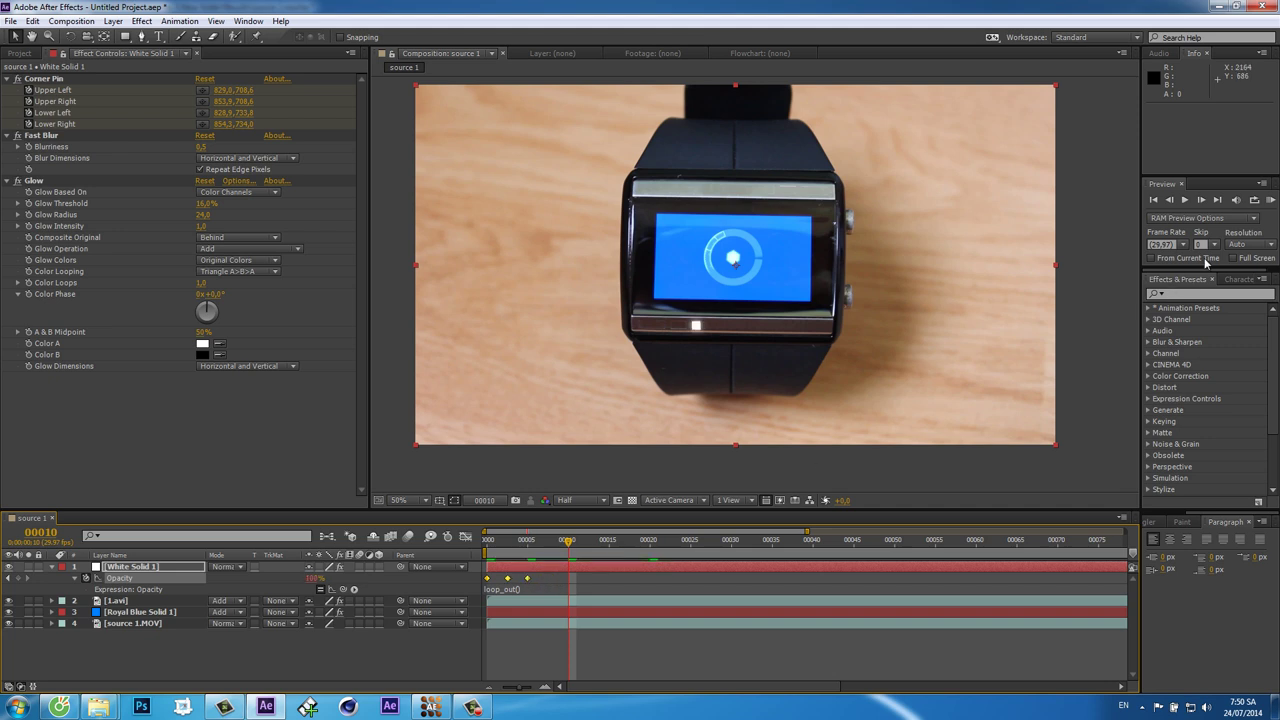
click(1270, 200)
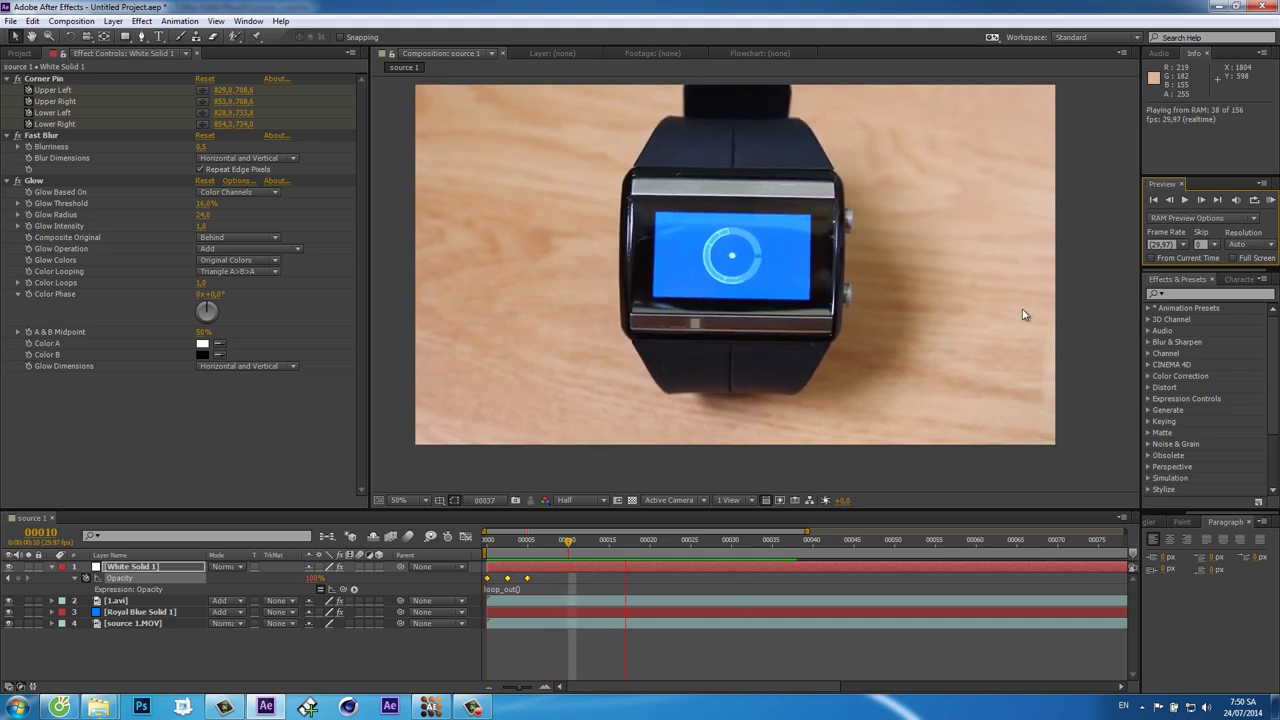
key(space)
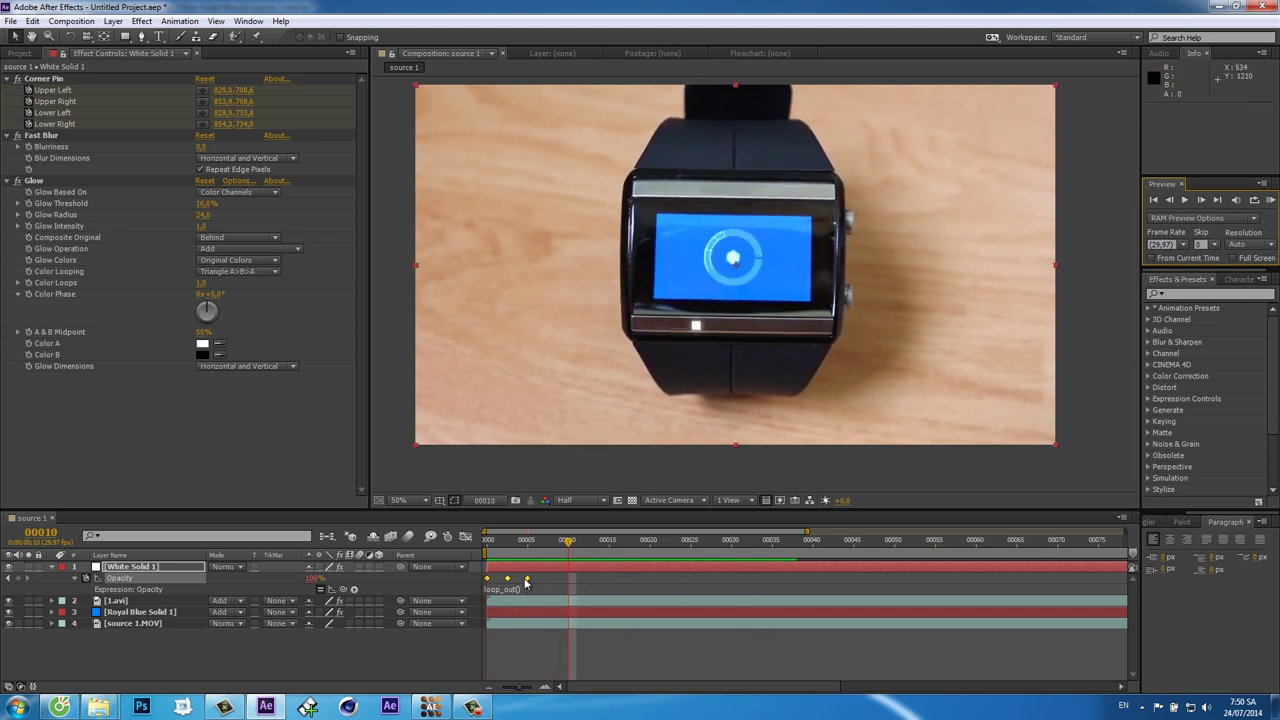
drag(527, 583, 510, 582)
click(1270, 199)
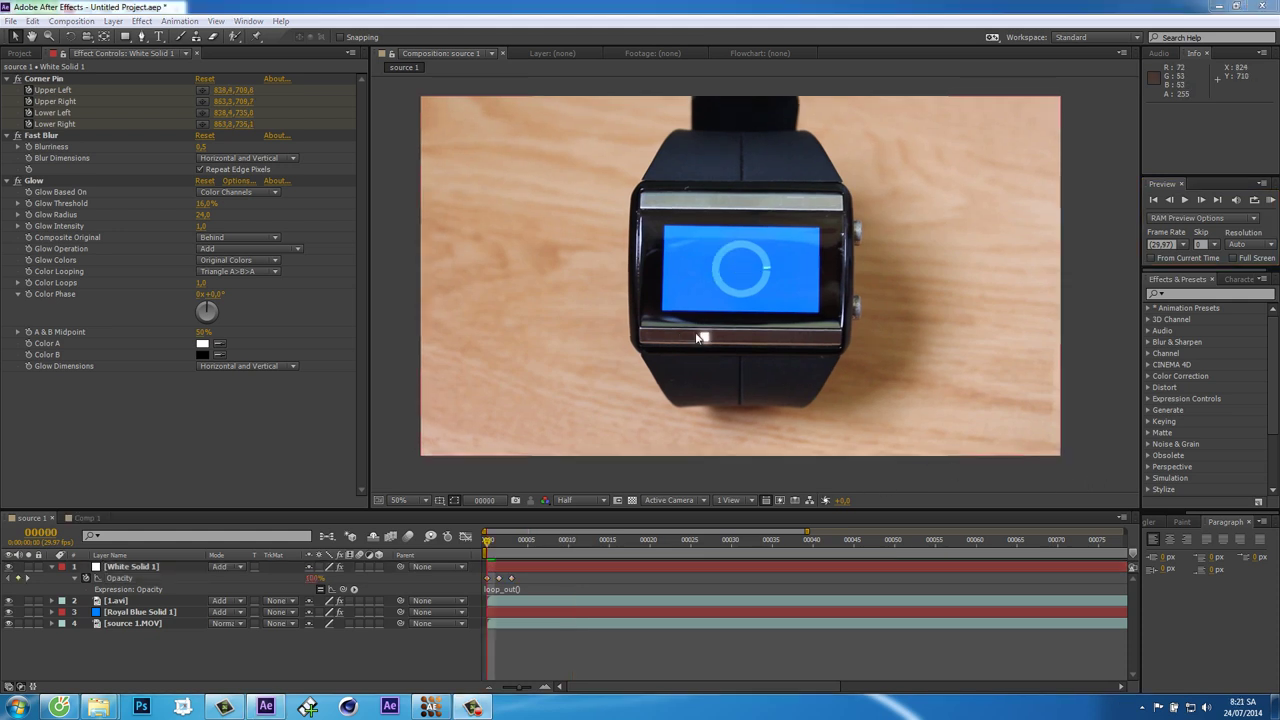
In mocha, draw and close a four-point X-Spline around the middle bezel button
click(432, 708)
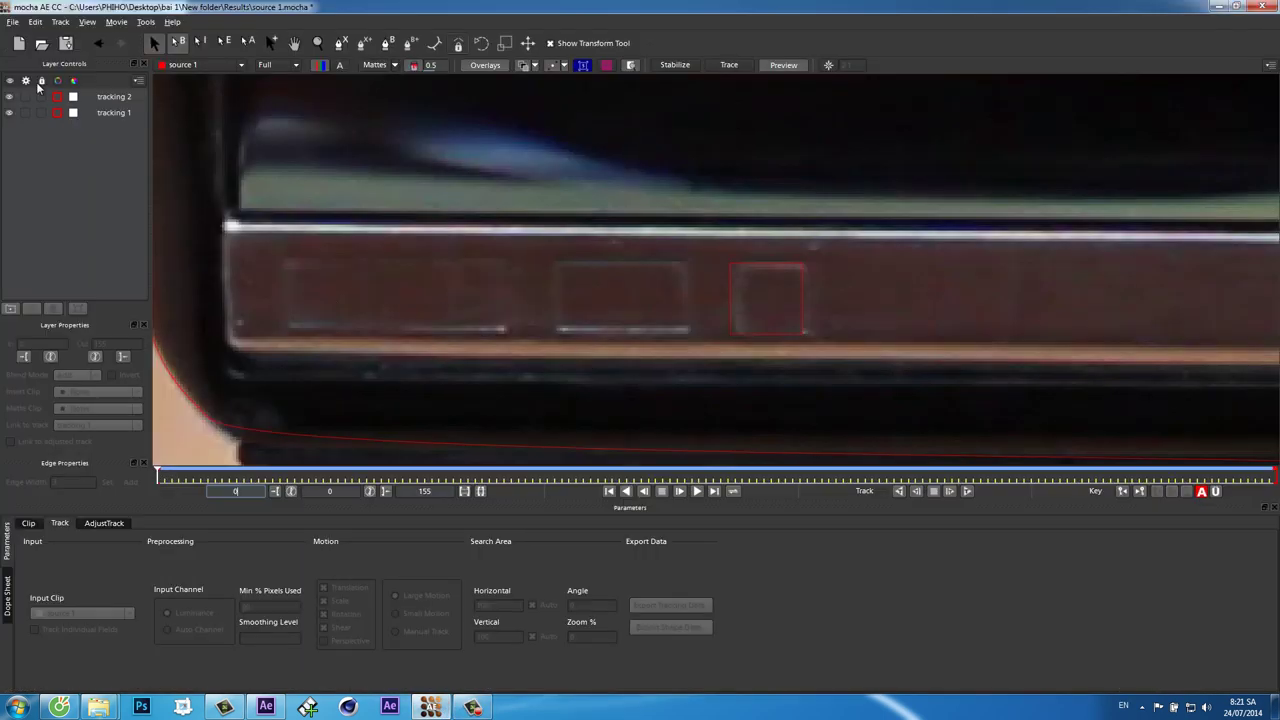
click(343, 44)
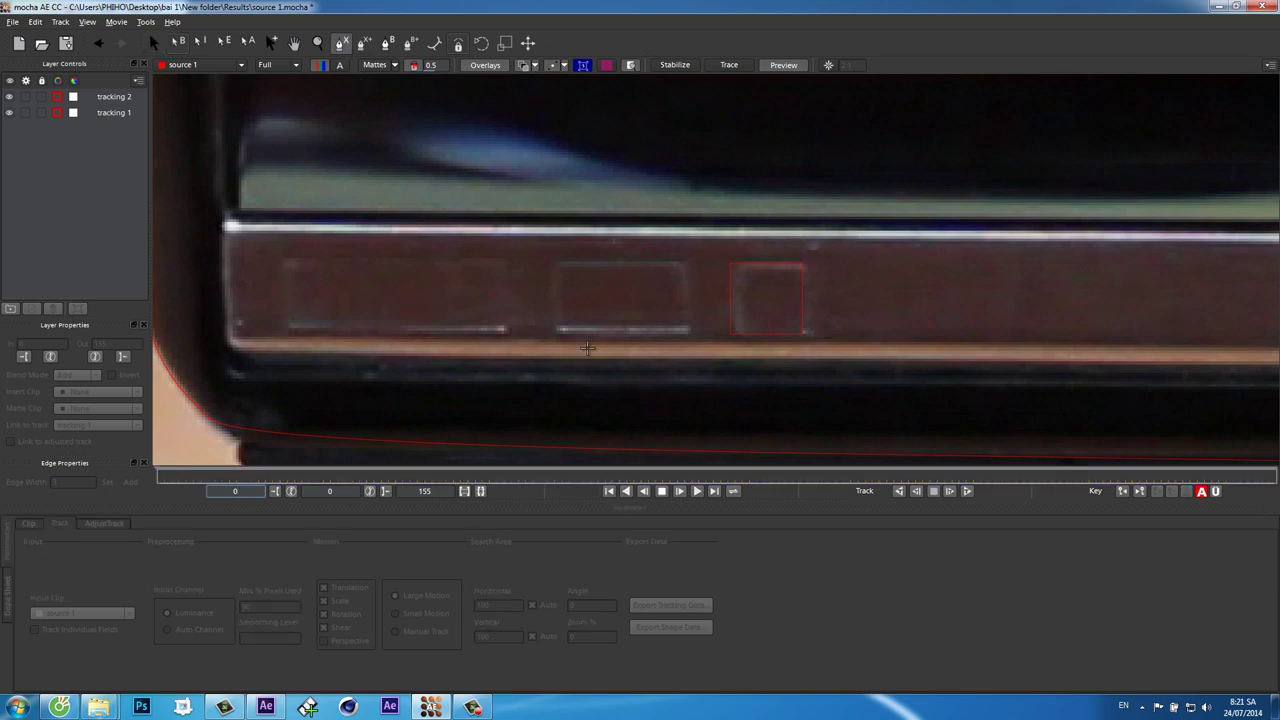
click(555, 261)
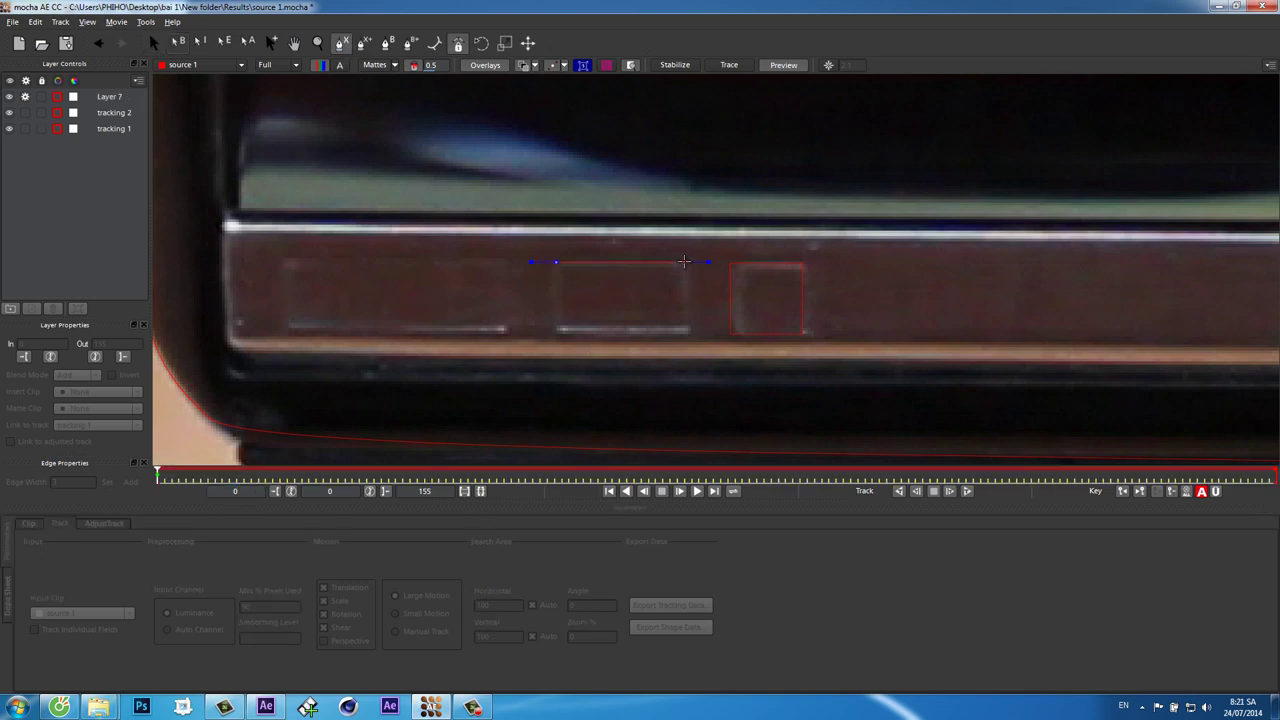
click(691, 337)
click(583, 333)
drag(583, 333, 555, 333)
right_click(556, 268)
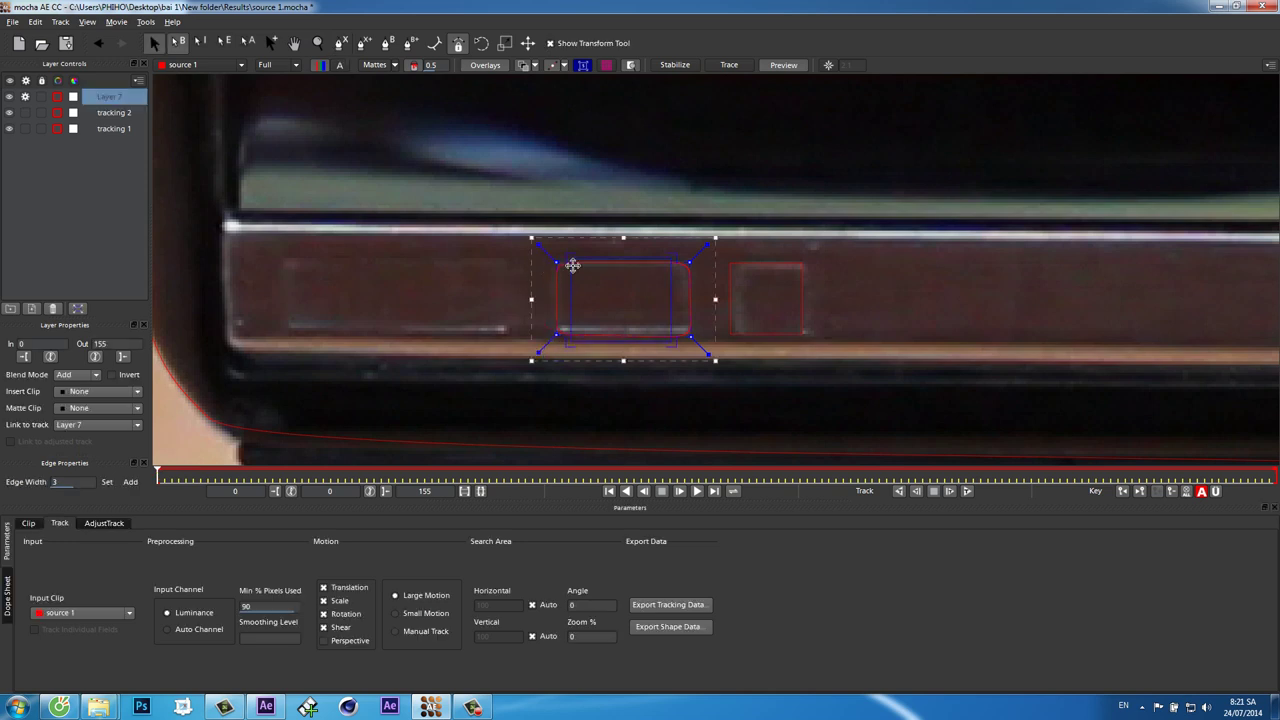
Hide the planar surface, enlarge the shape slightly and nudge its corner points onto the button
click(584, 66)
drag(448, 190, 708, 416)
drag(715, 238, 755, 212)
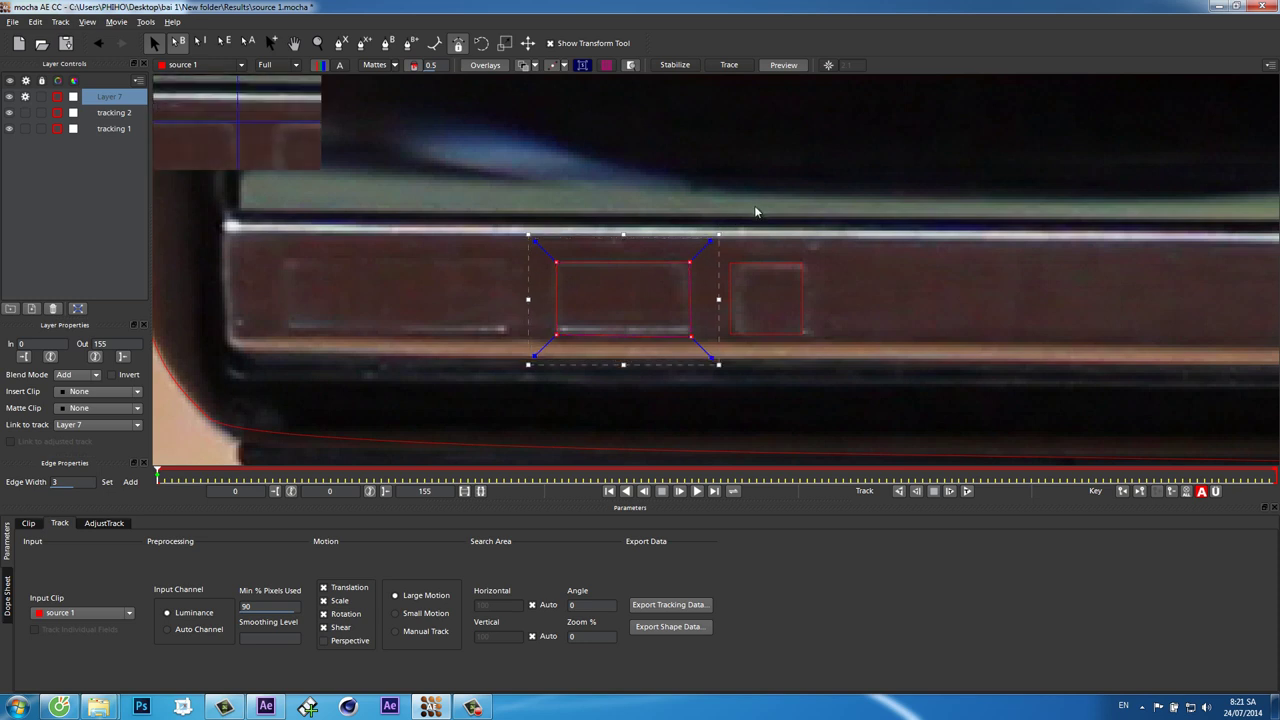
click(689, 262)
drag(695, 336, 692, 335)
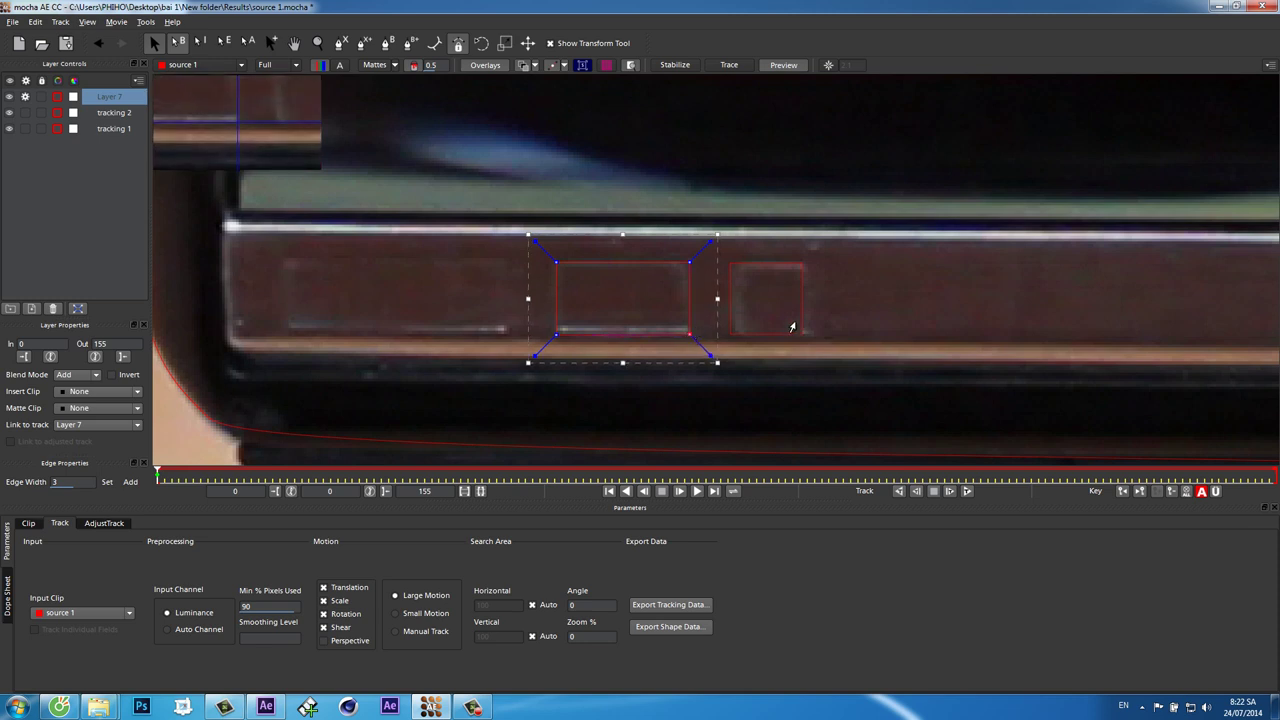
drag(688, 334, 689, 335)
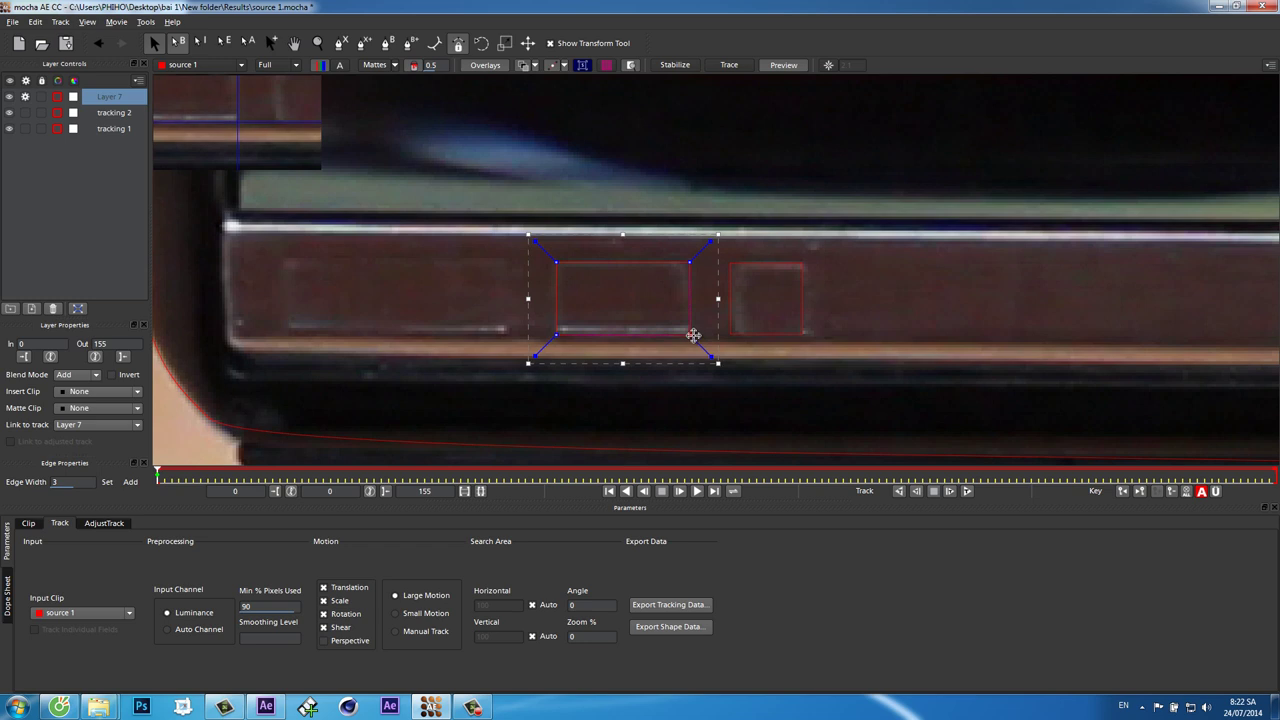
Rename Layer 7 to 'tracking 3'
double_click(112, 100)
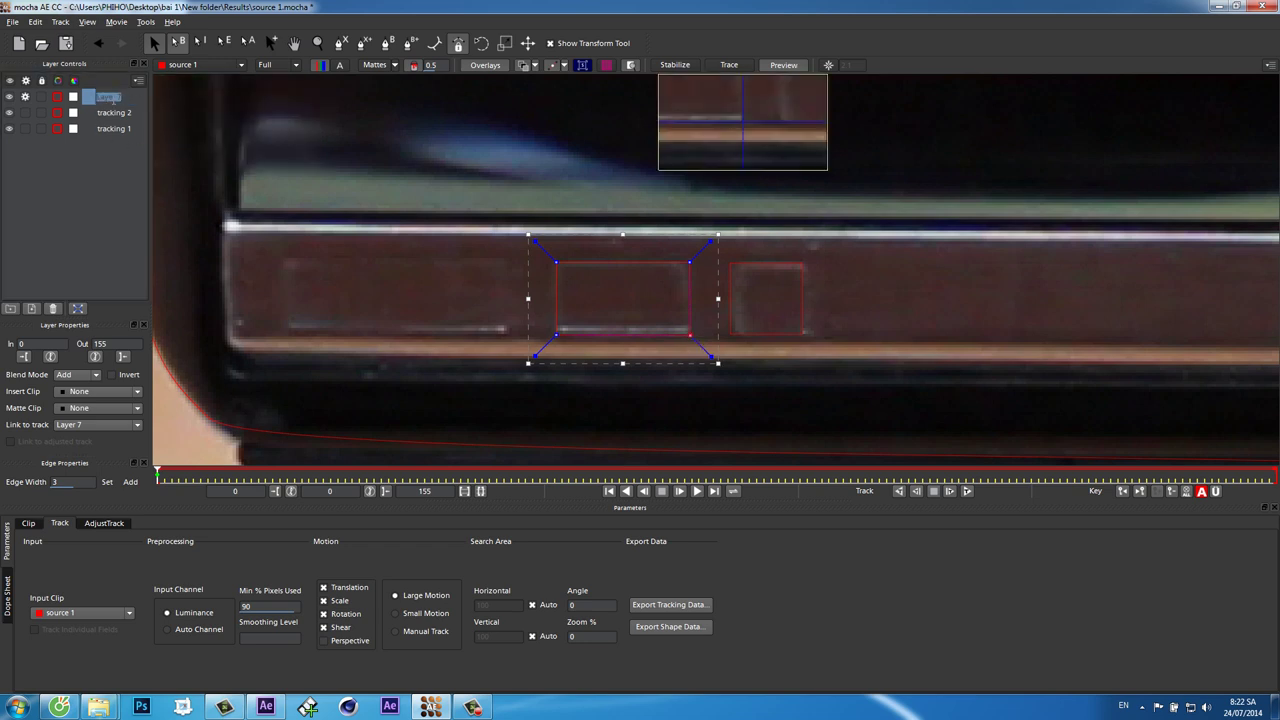
text(tracking 3)
key(Return)
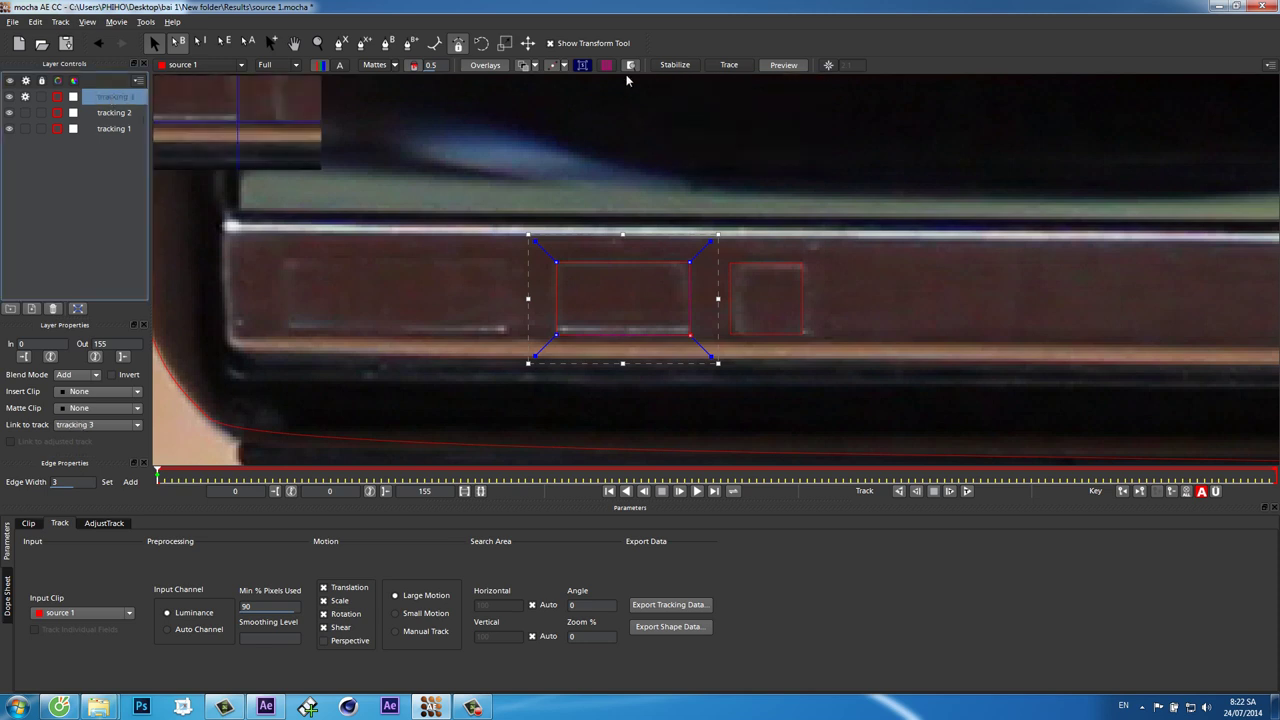
Show the planar surface and snap its four corners to the button
click(583, 65)
drag(562, 261, 556, 262)
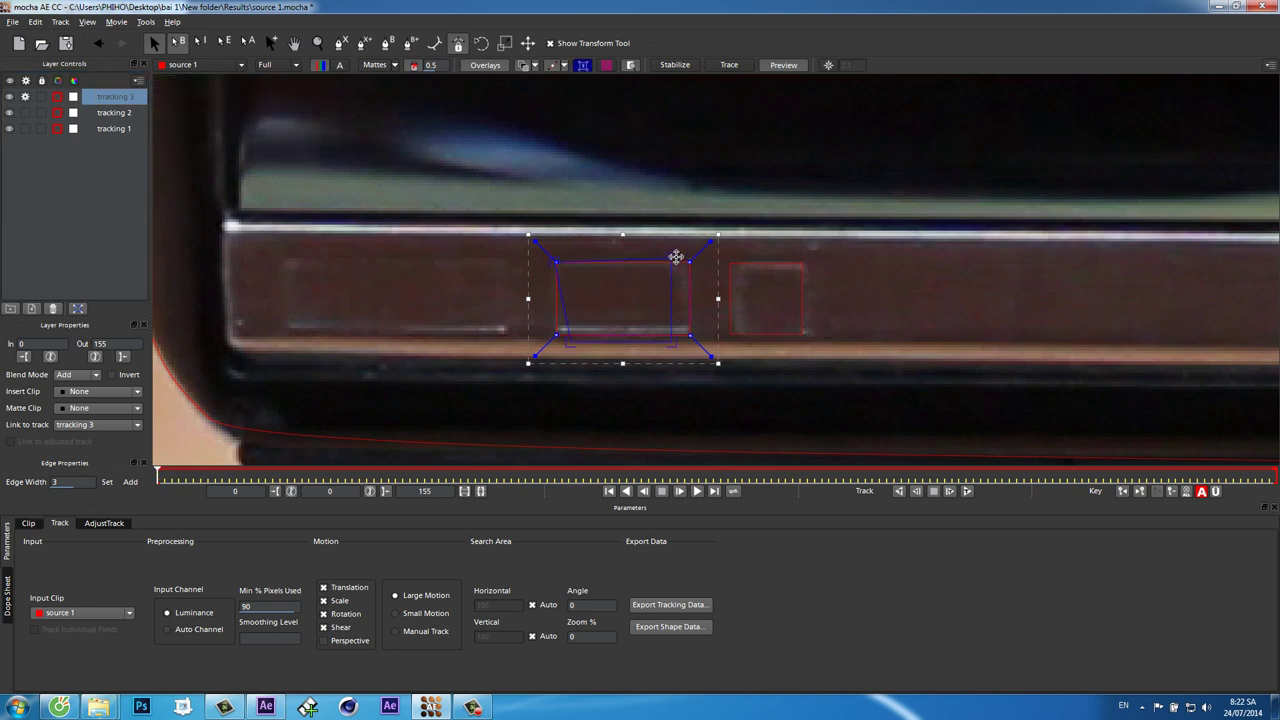
drag(689, 261, 690, 261)
drag(689, 335, 691, 335)
drag(566, 338, 556, 334)
Link the layer to tracking 1 and copy its Corner Pin data to the clipboard
click(80, 425)
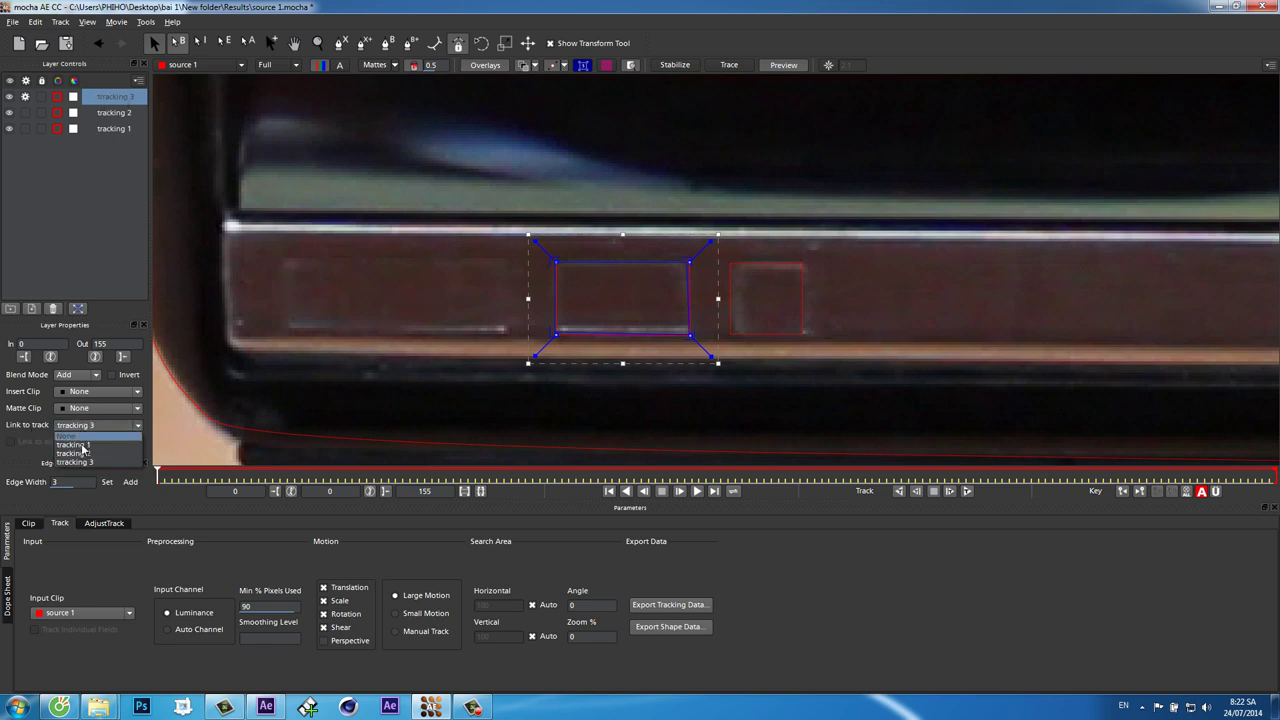
click(75, 457)
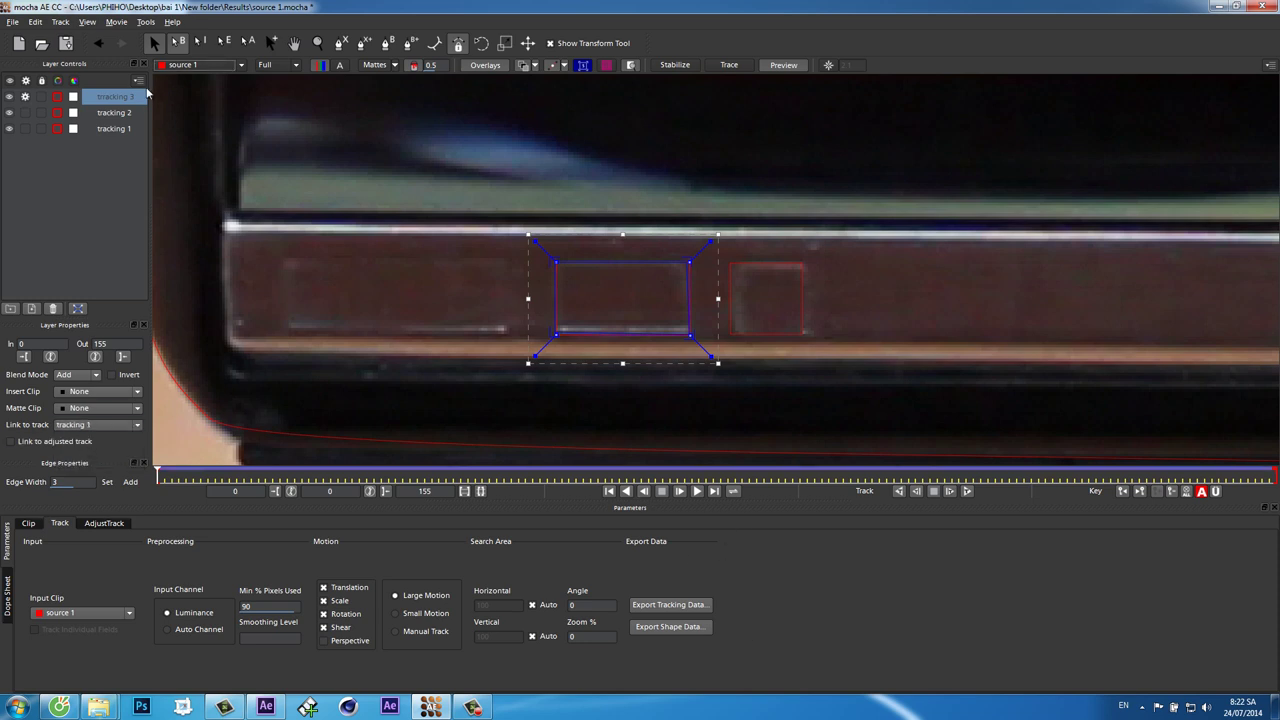
click(685, 605)
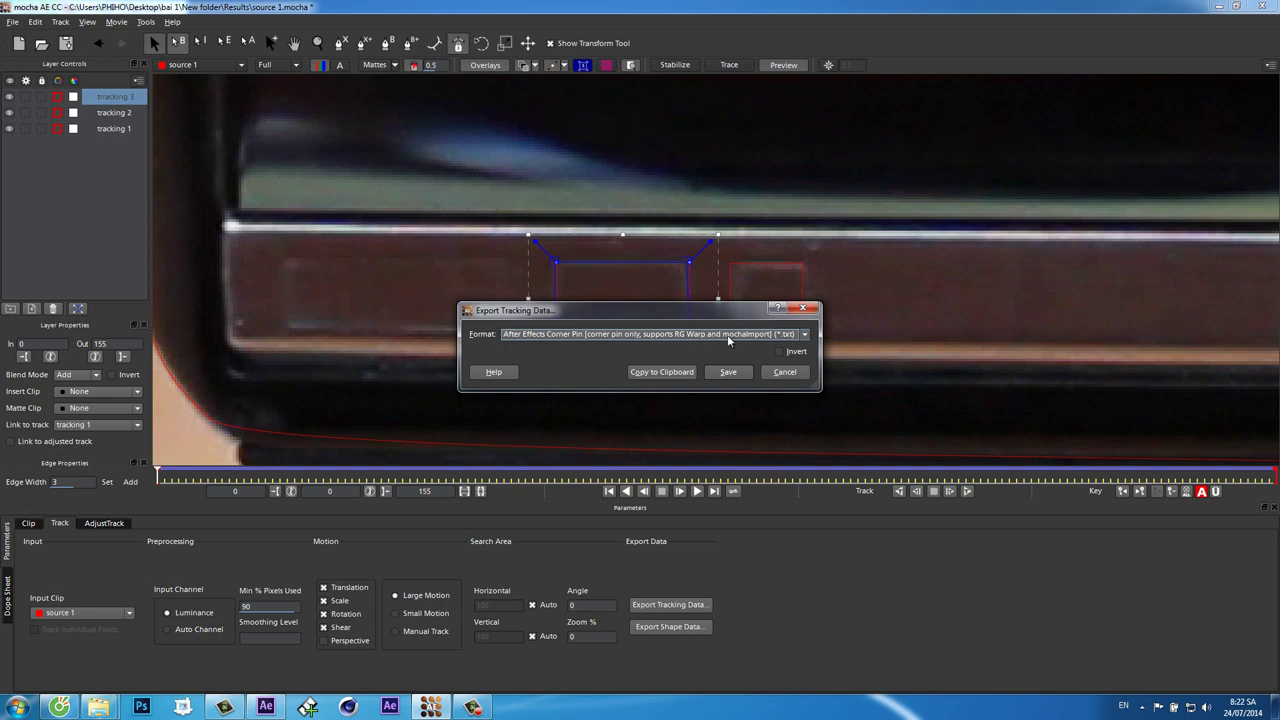
click(658, 373)
Back in After Effects, create a new red solid layer
click(266, 706)
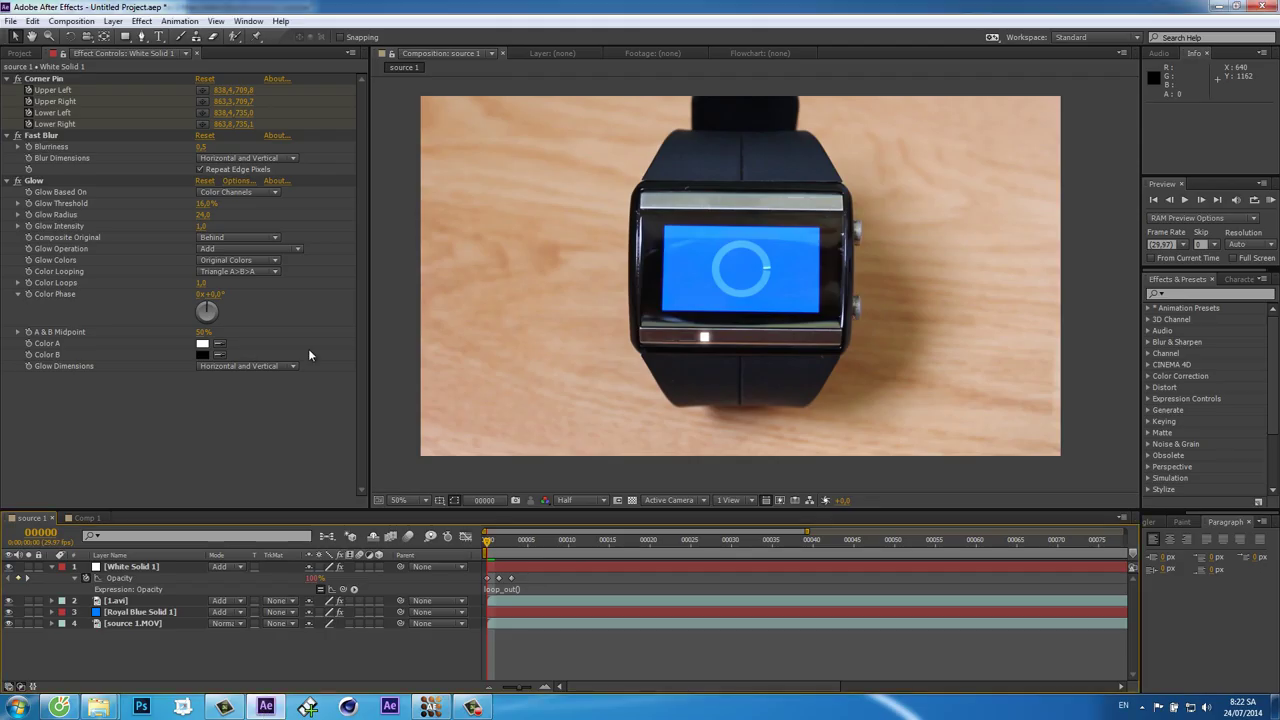
click(113, 21)
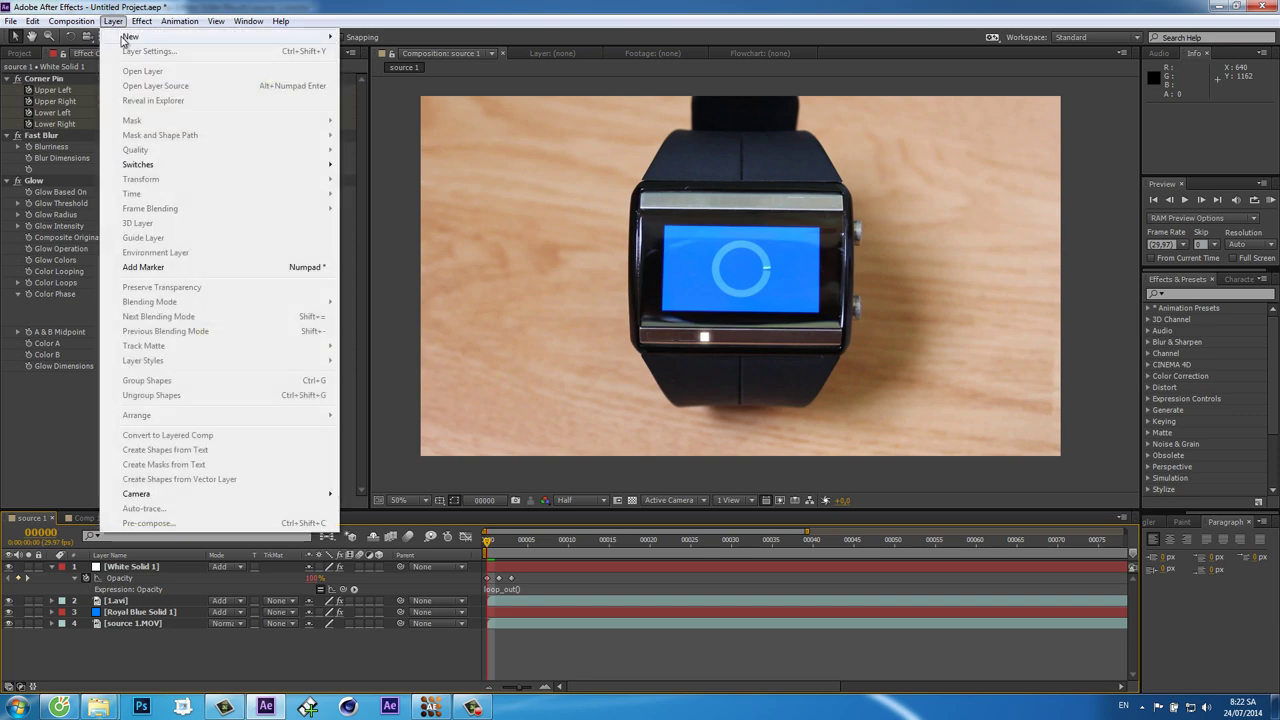
mouse_move(240, 36)
click(372, 51)
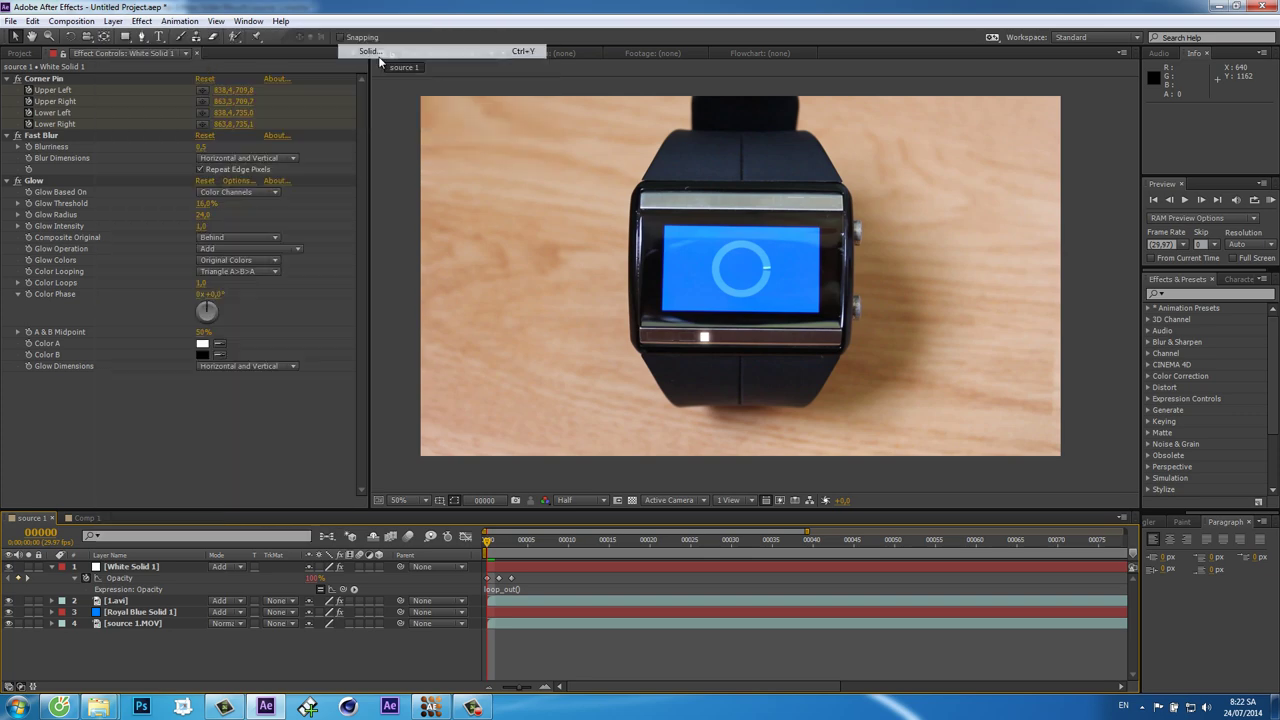
click(637, 435)
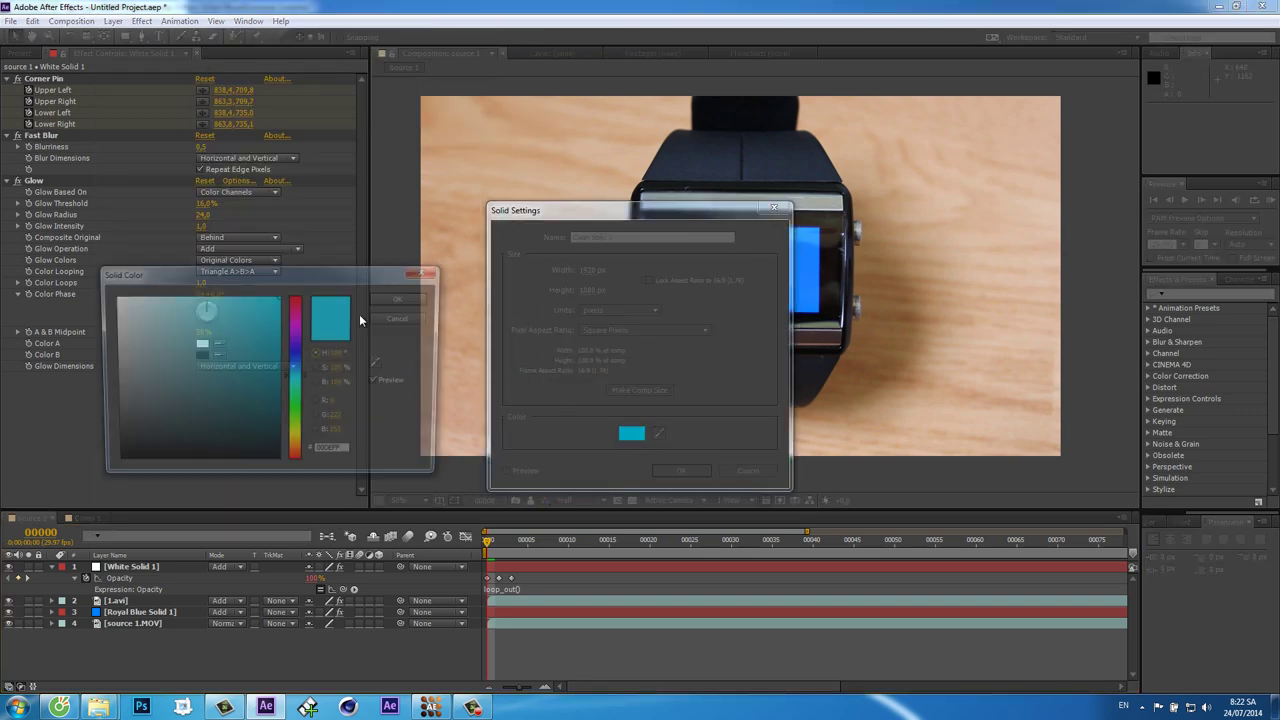
click(296, 298)
click(410, 300)
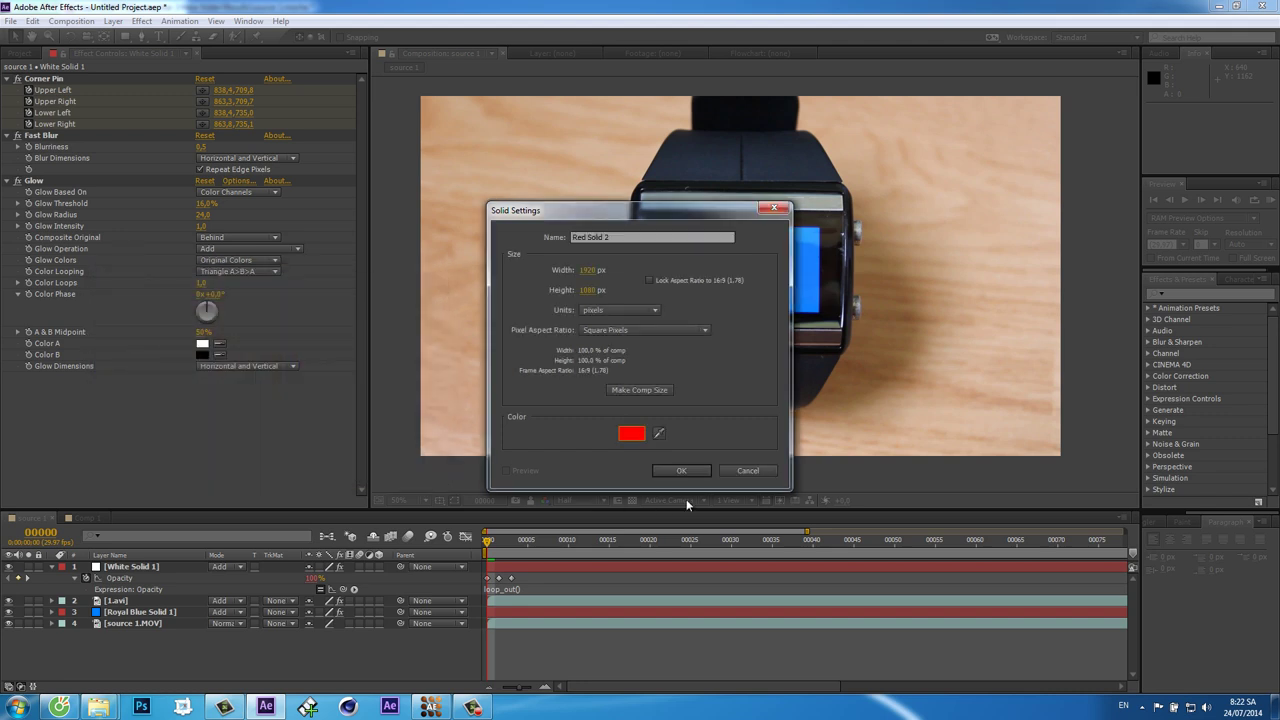
click(683, 471)
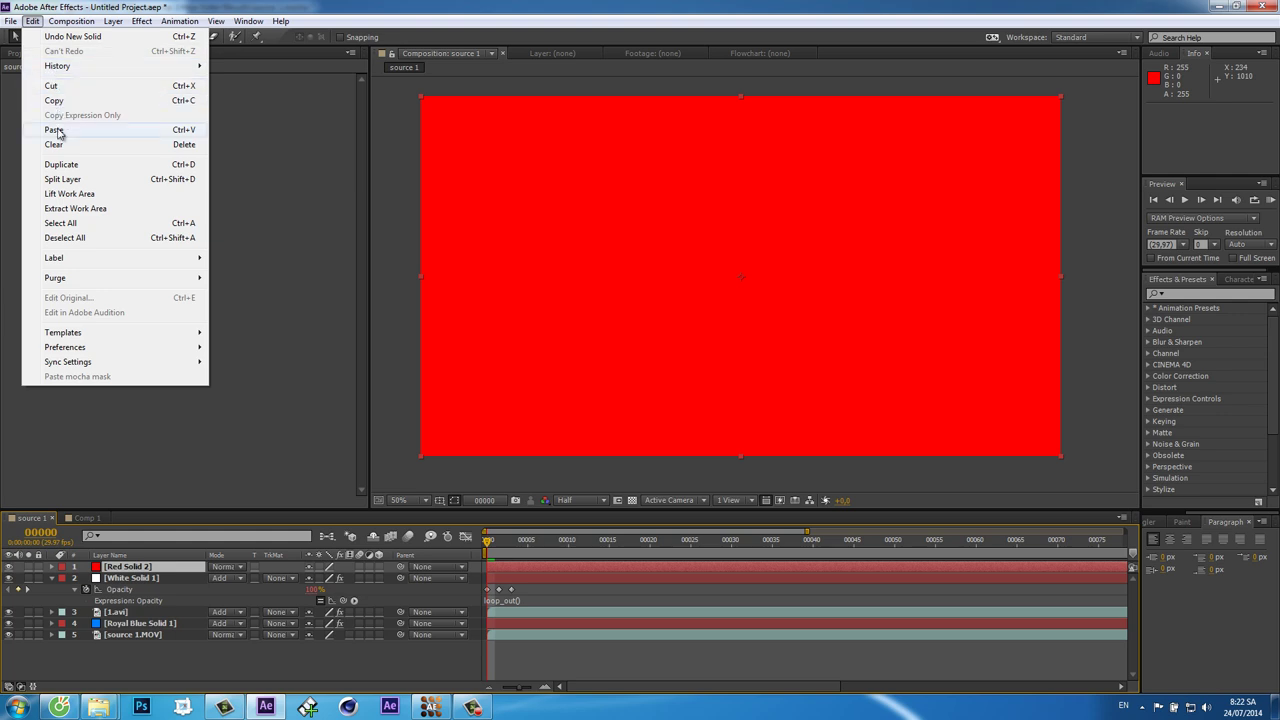
Paste the tracked Corner Pin keyframes onto the red solid
click(54, 129)
scroll(740, 390, up, 2)
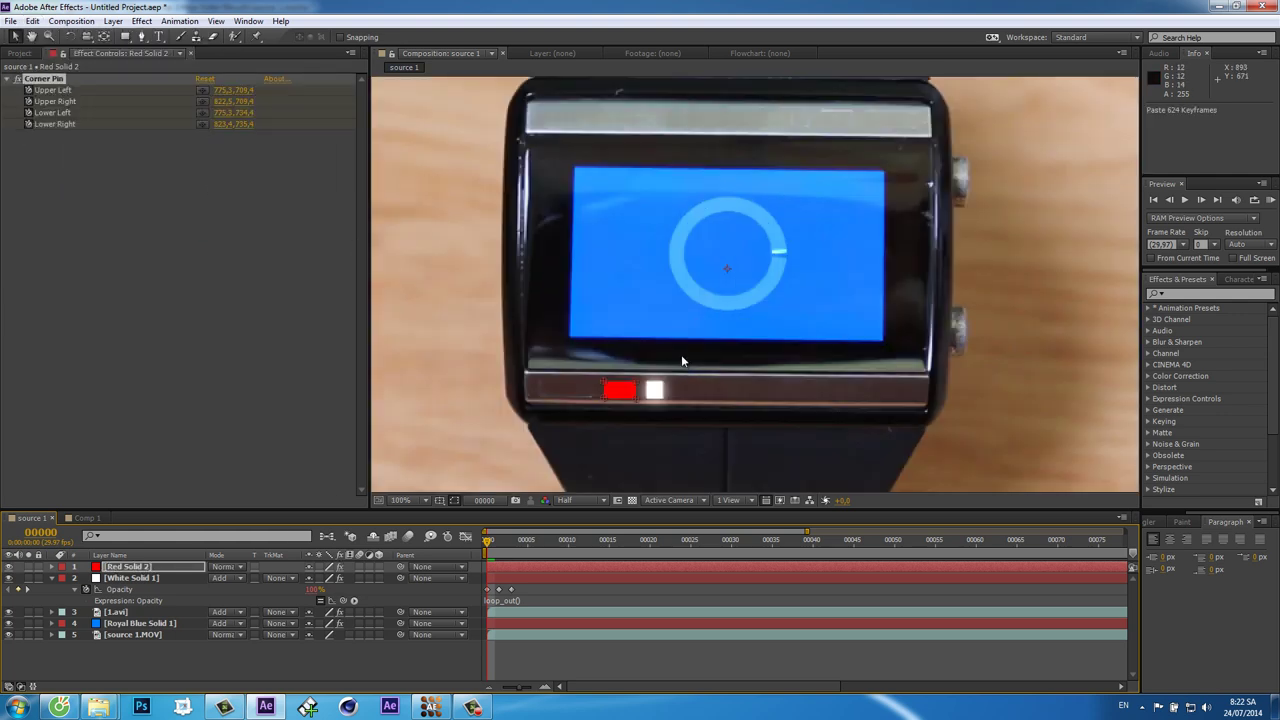
scroll(681, 354, down, 3)
scroll(700, 340, up, 2)
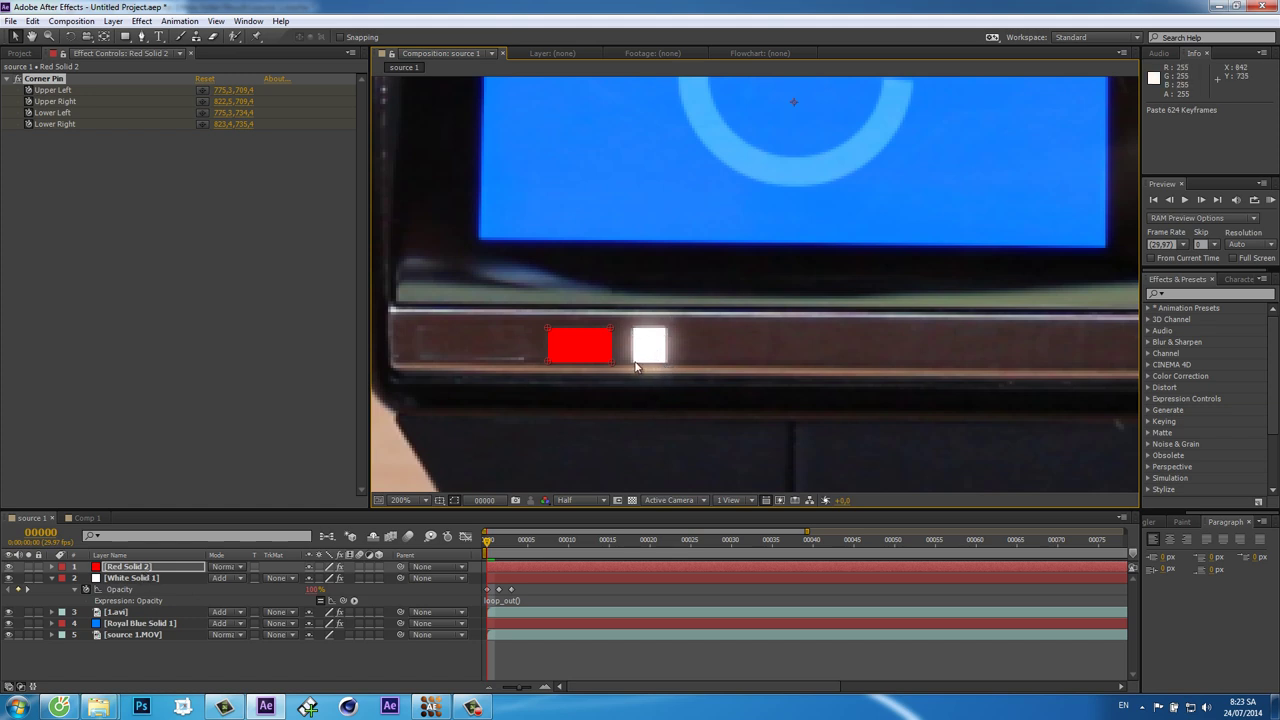
Select White Solid 1's Fast Blur and Glow effects for copying
click(150, 580)
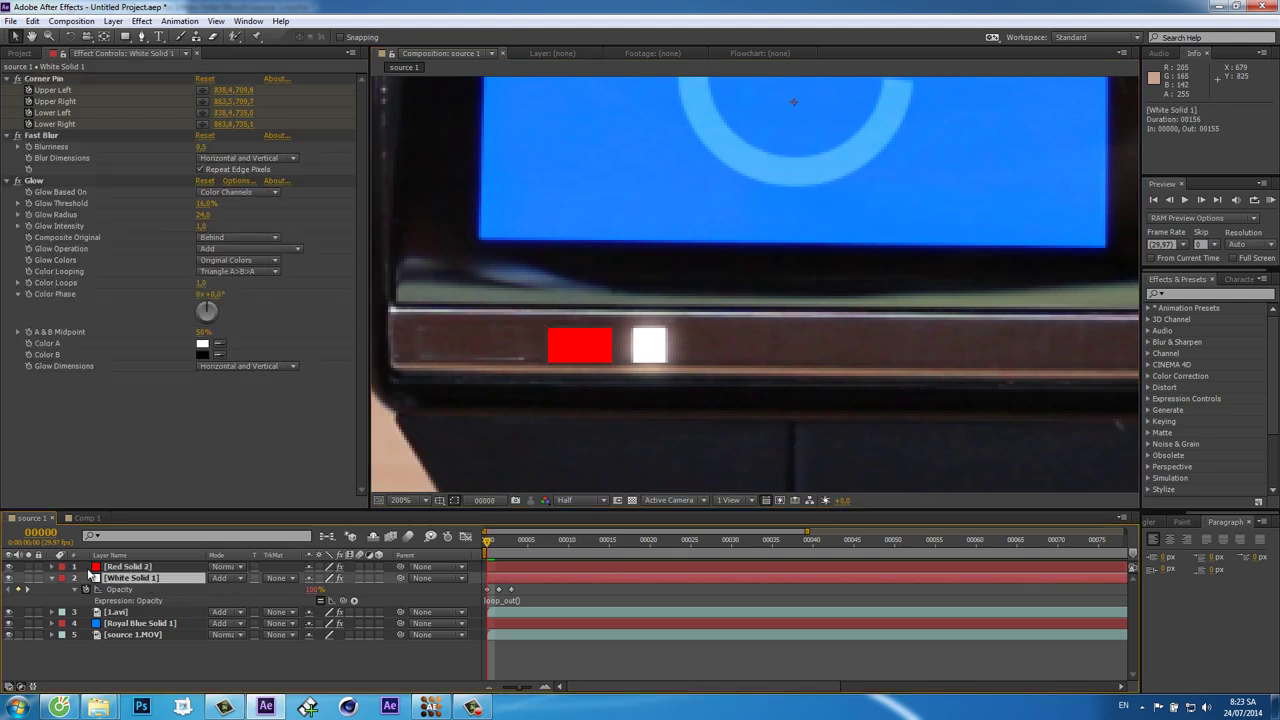
click(44, 135)
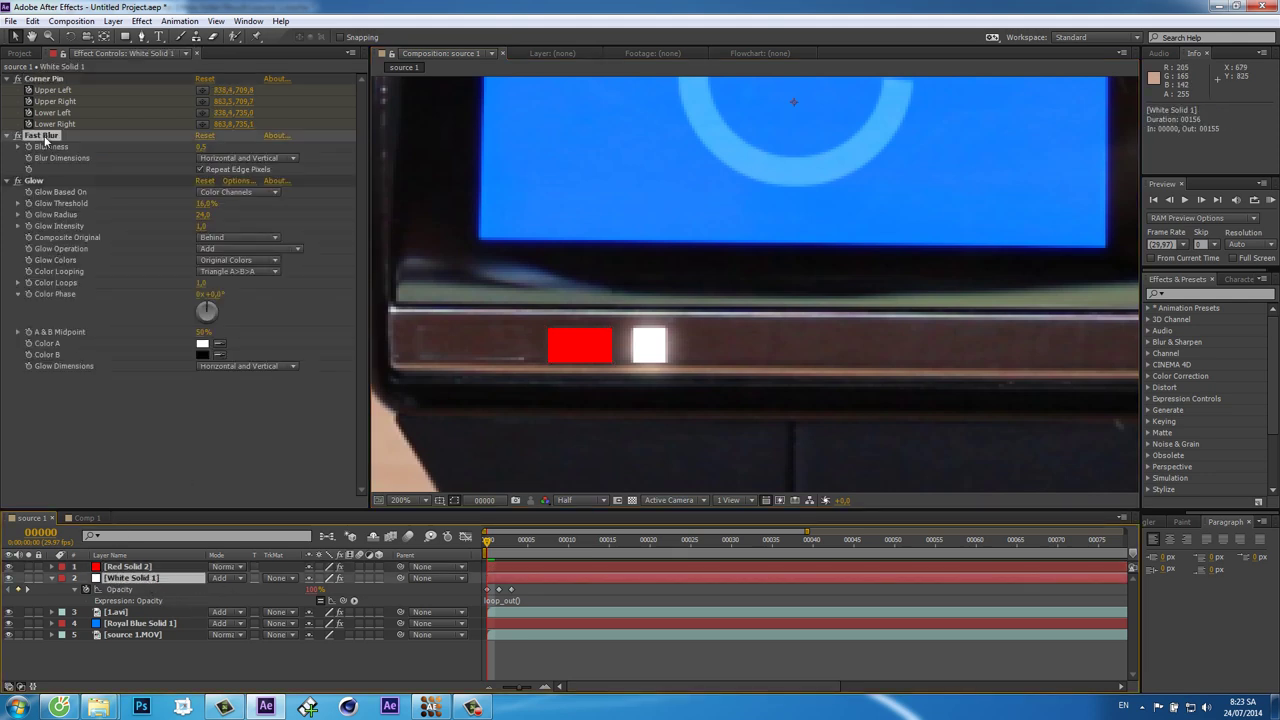
ctrl+click(37, 184)
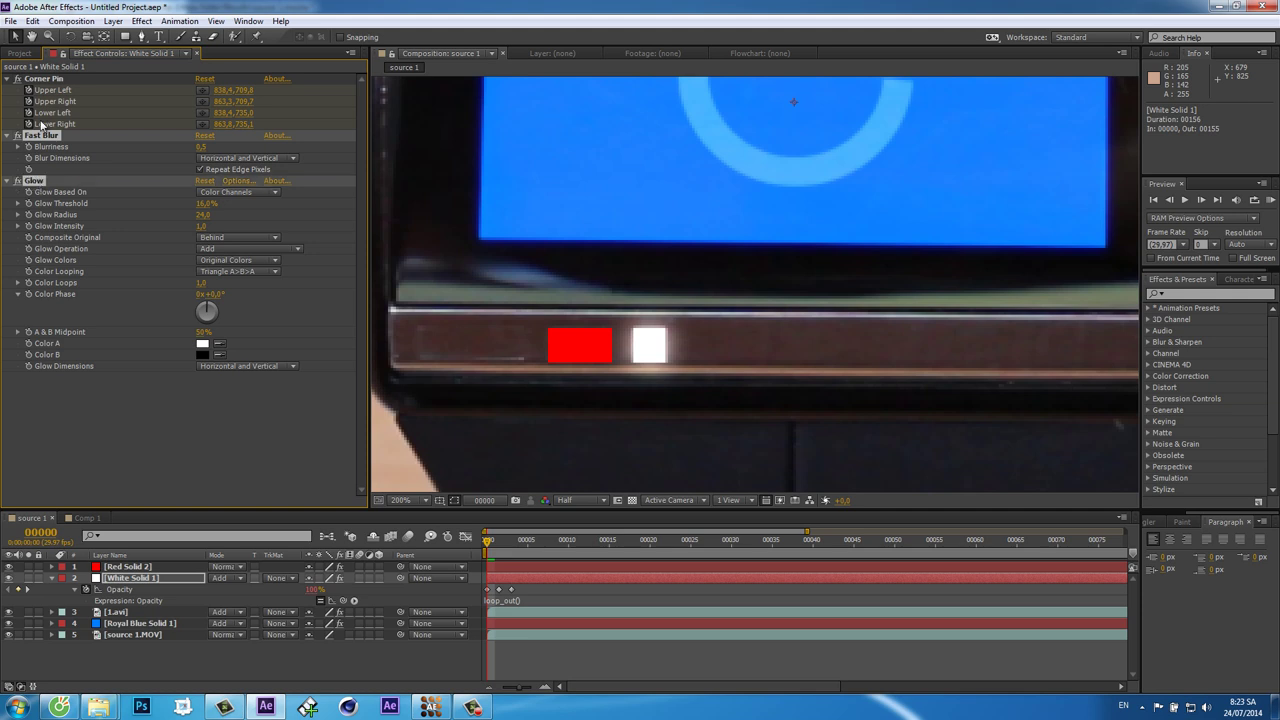
click(33, 21)
Copy the Fast Blur and Glow effects and paste them onto Red Solid 2
click(55, 100)
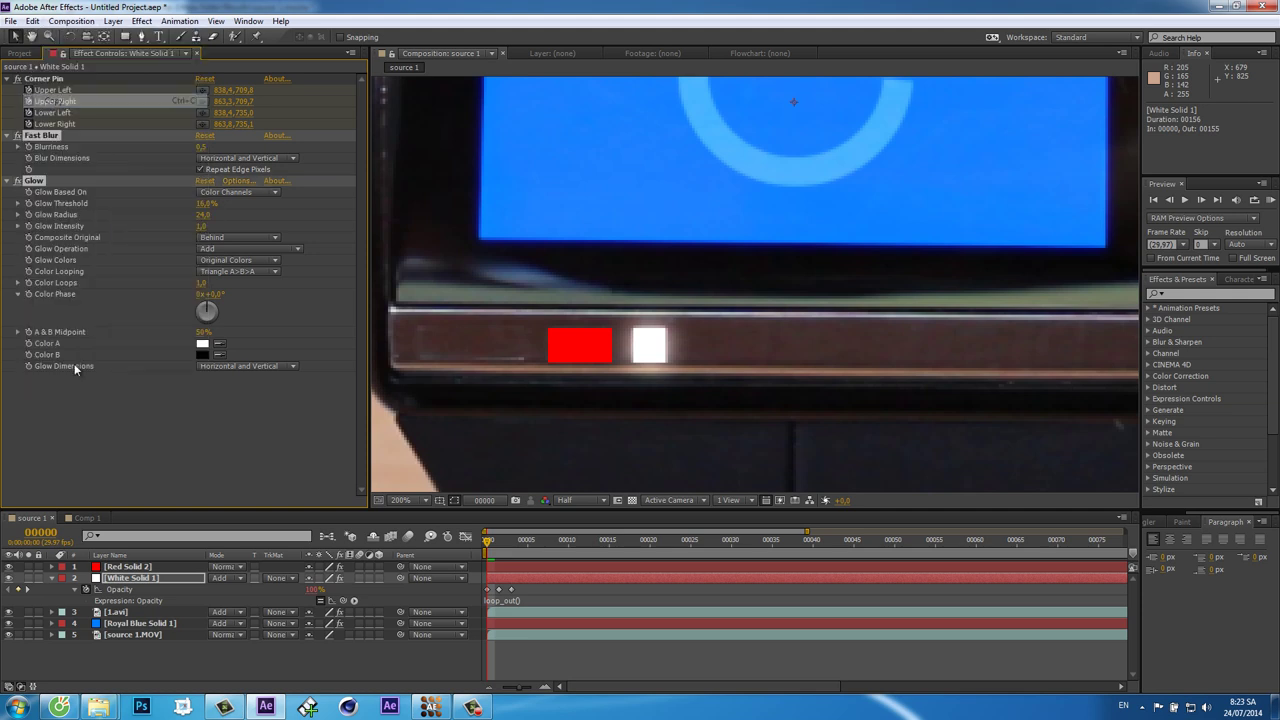
click(128, 566)
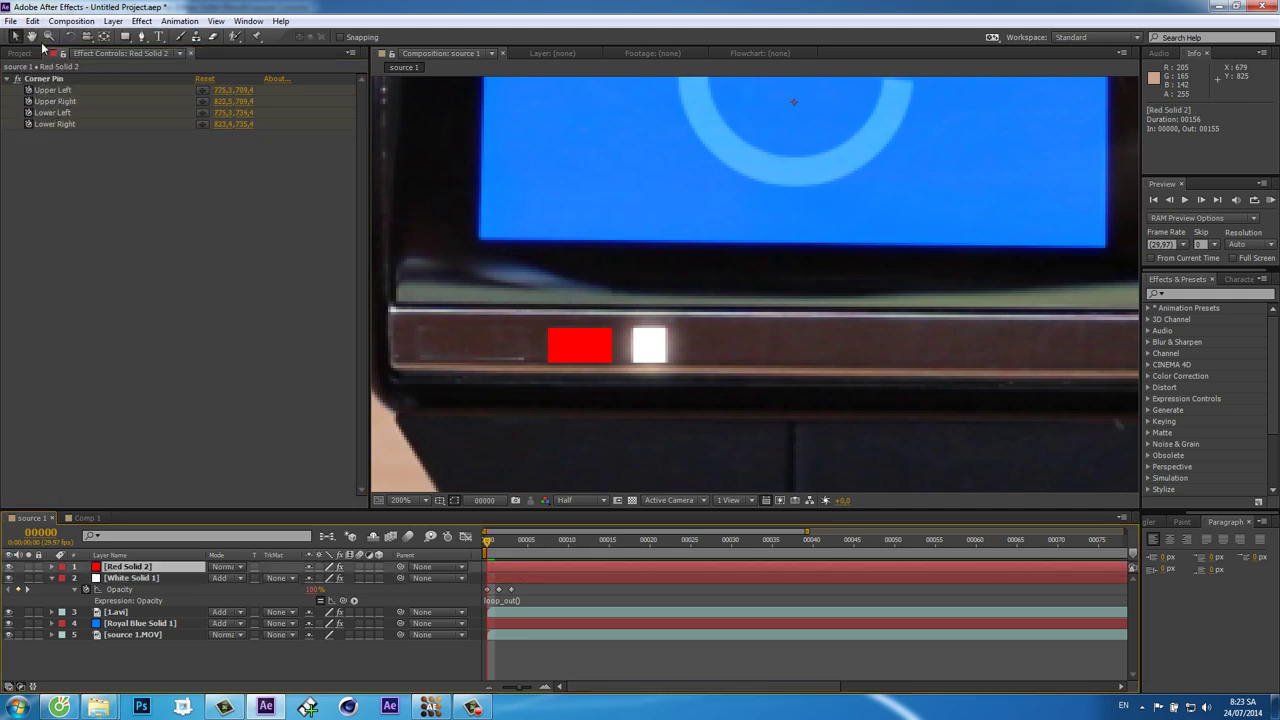
click(33, 21)
click(58, 129)
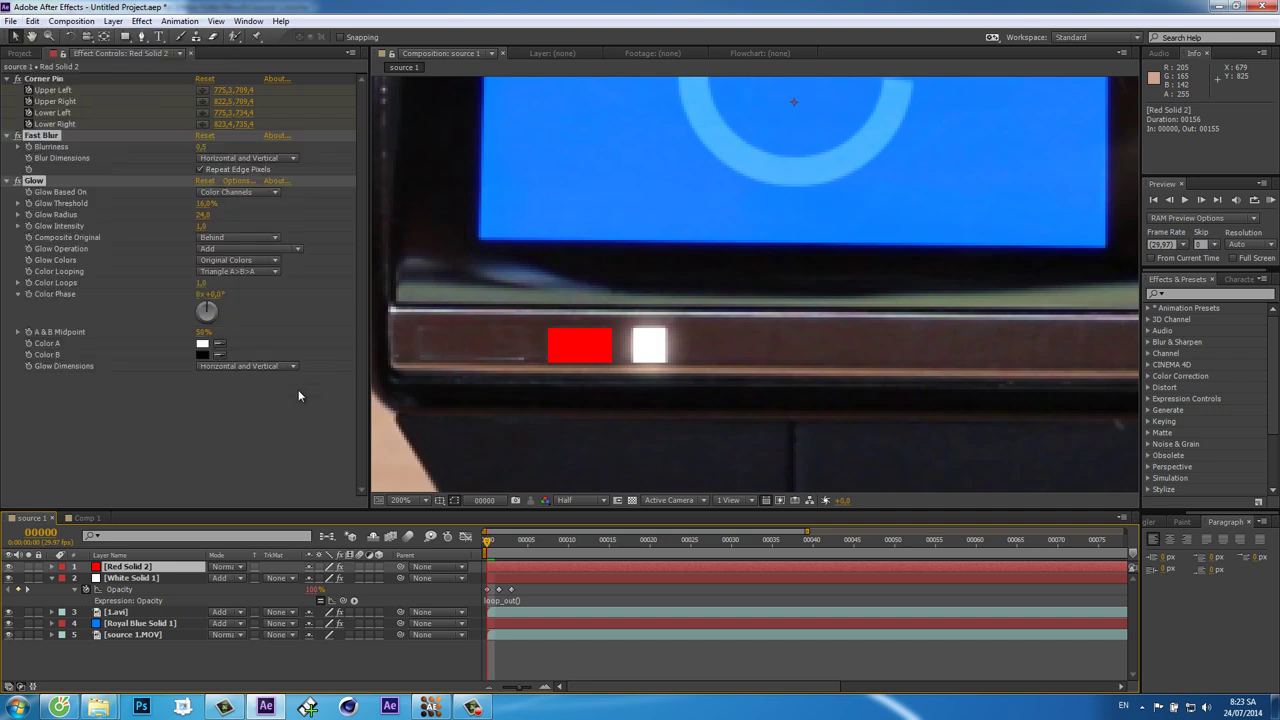
click(173, 437)
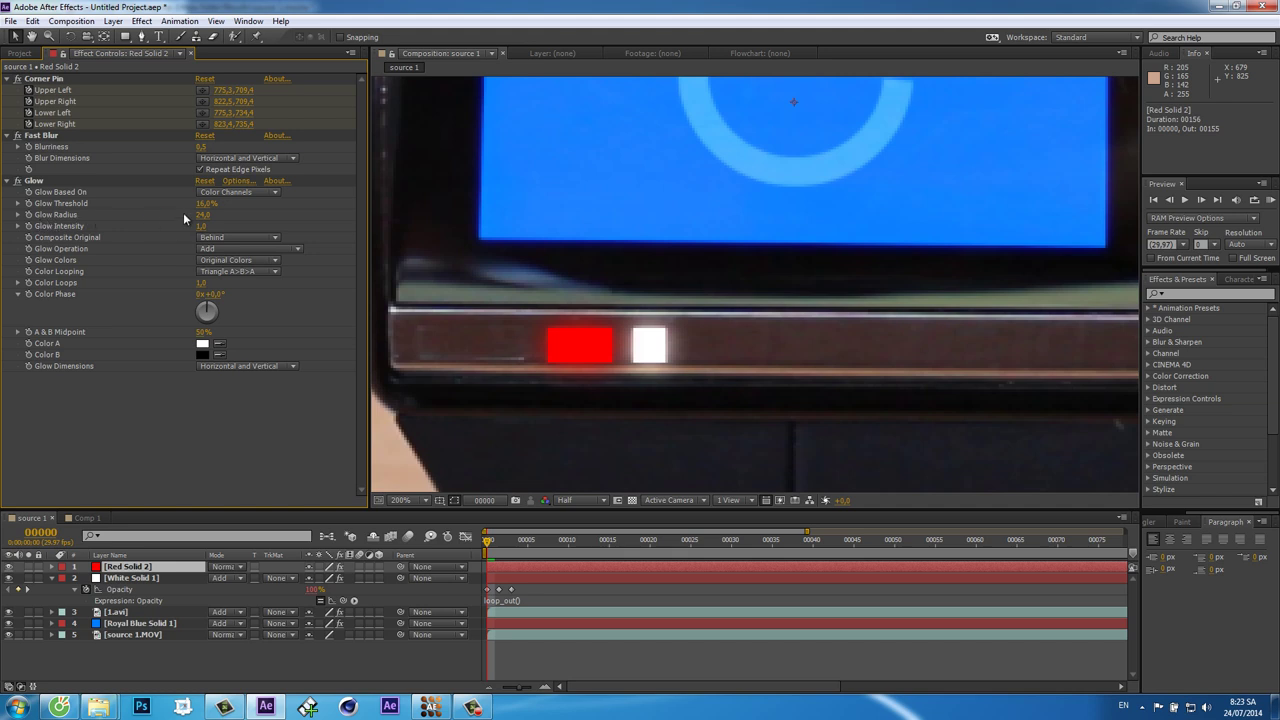
Reduce Red Solid 2's Glow Radius to 5
click(201, 216)
text(5)
key(Return)
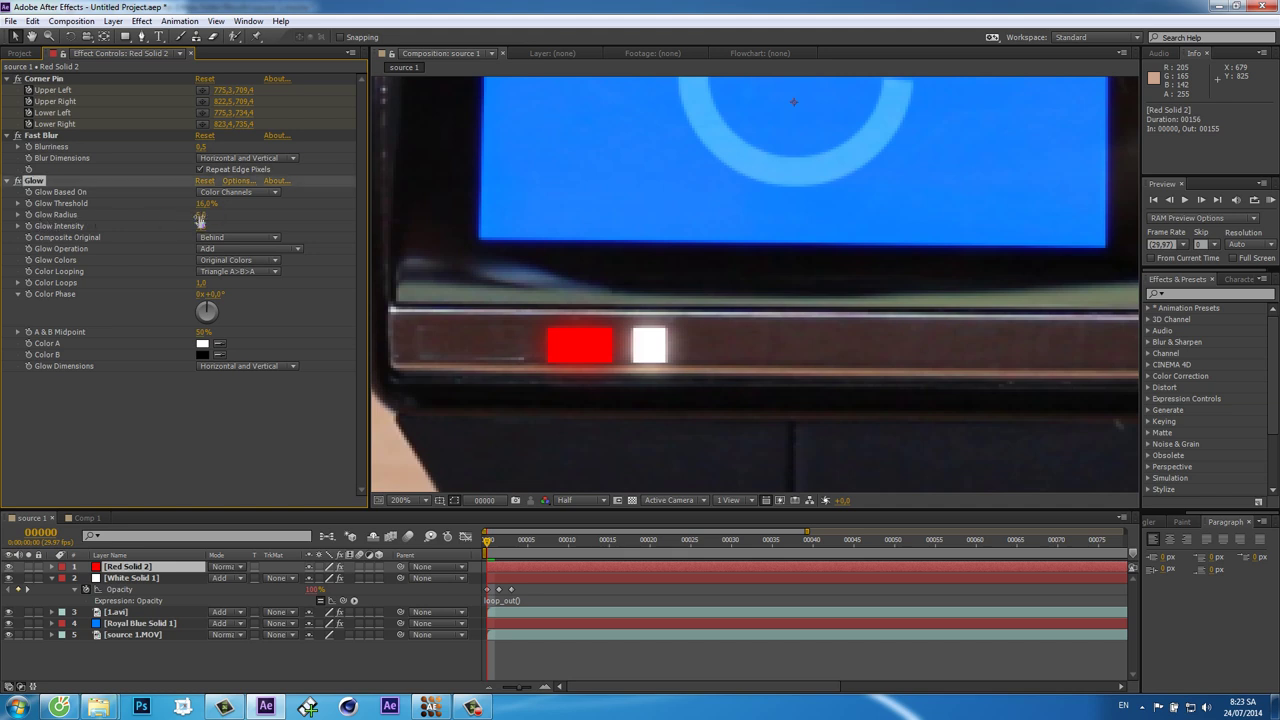
key(Return)
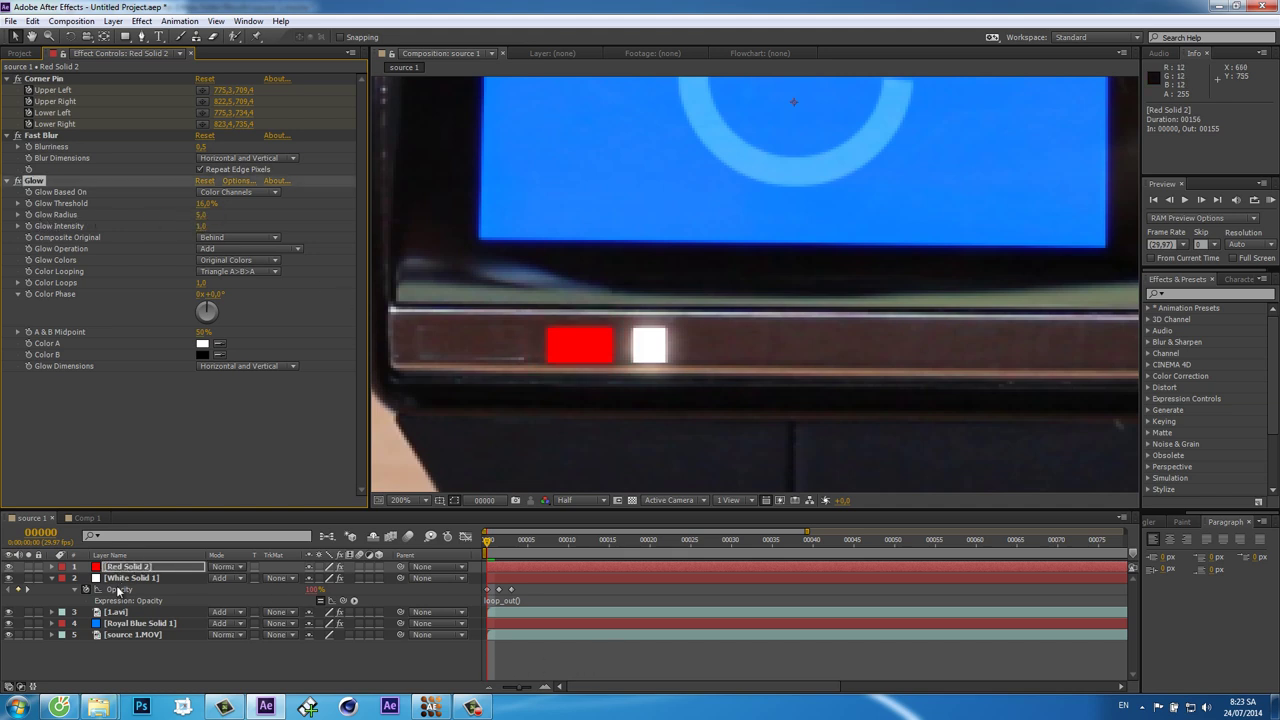
key(Tab)
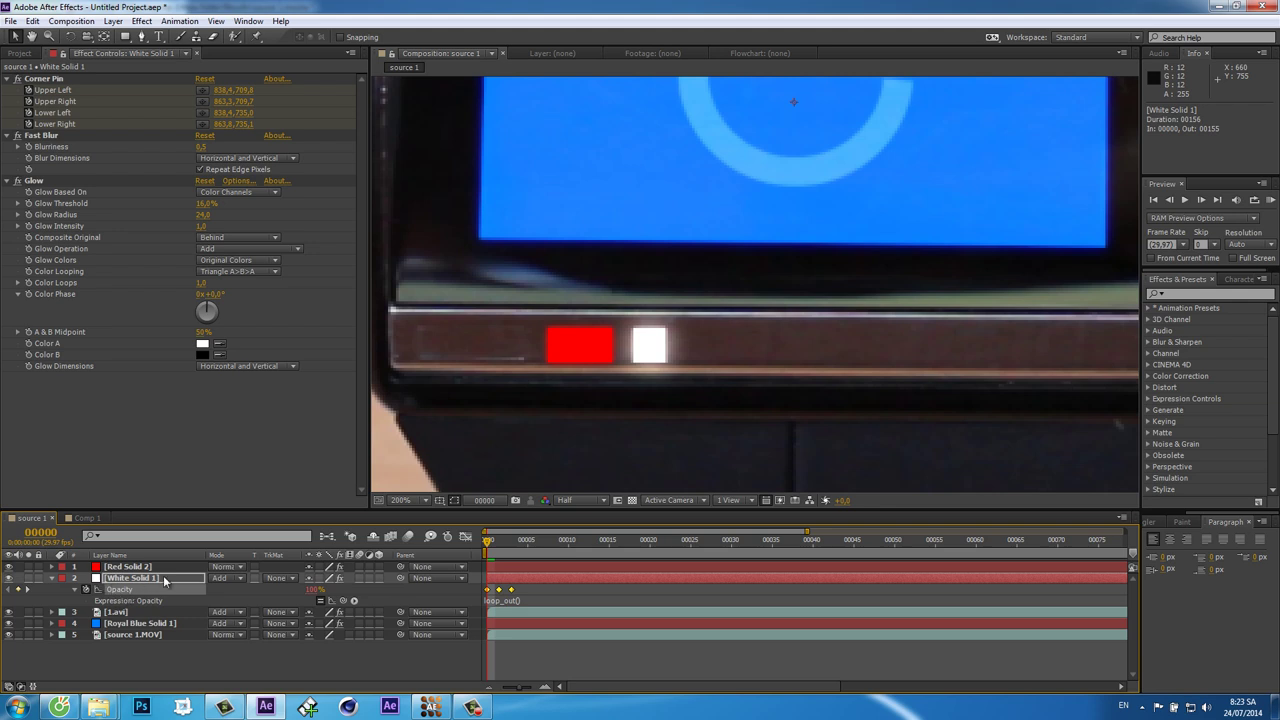
Paste White Solid 1's three Opacity keyframes onto Red Solid 2 and spread the later ones wider
click(33, 21)
click(55, 101)
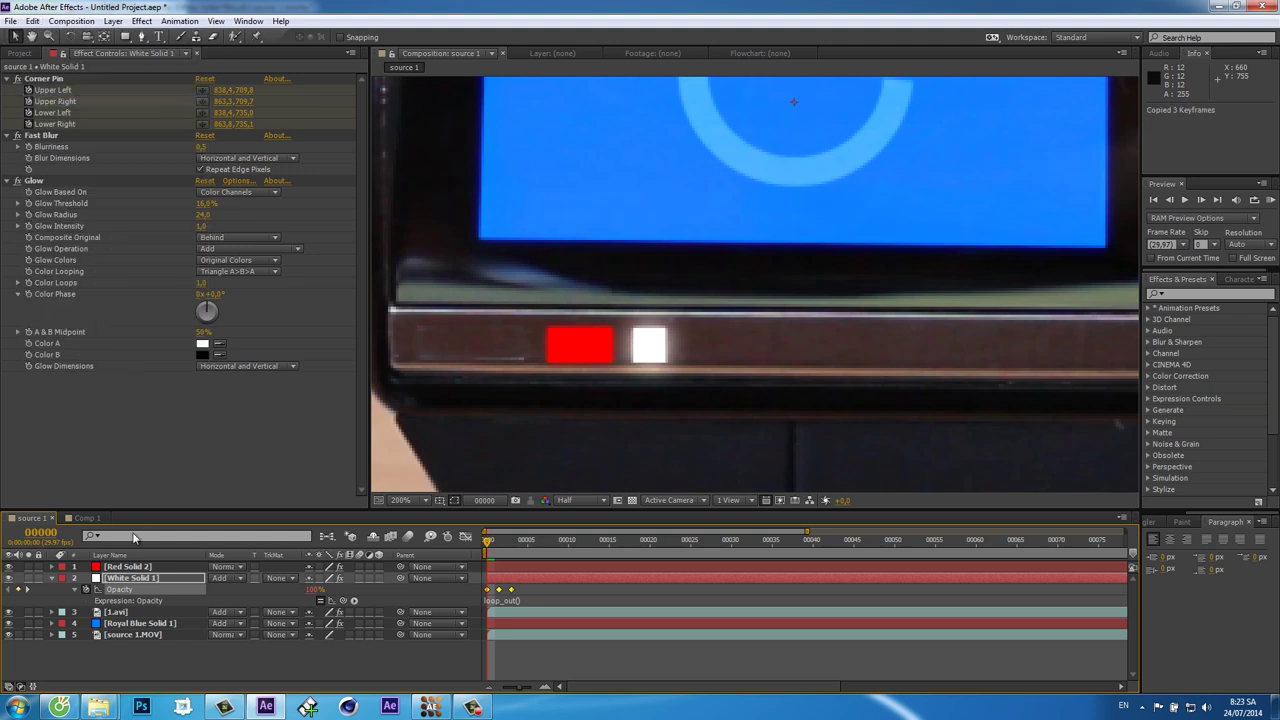
click(123, 567)
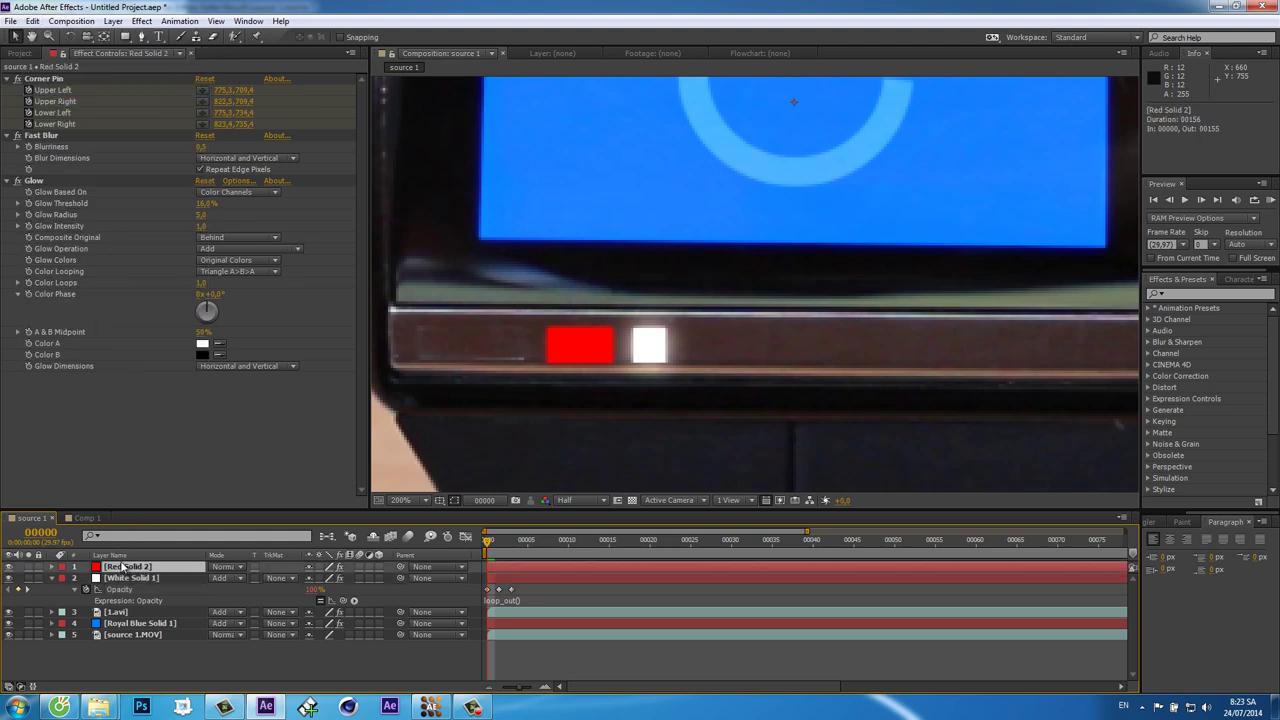
key(t)
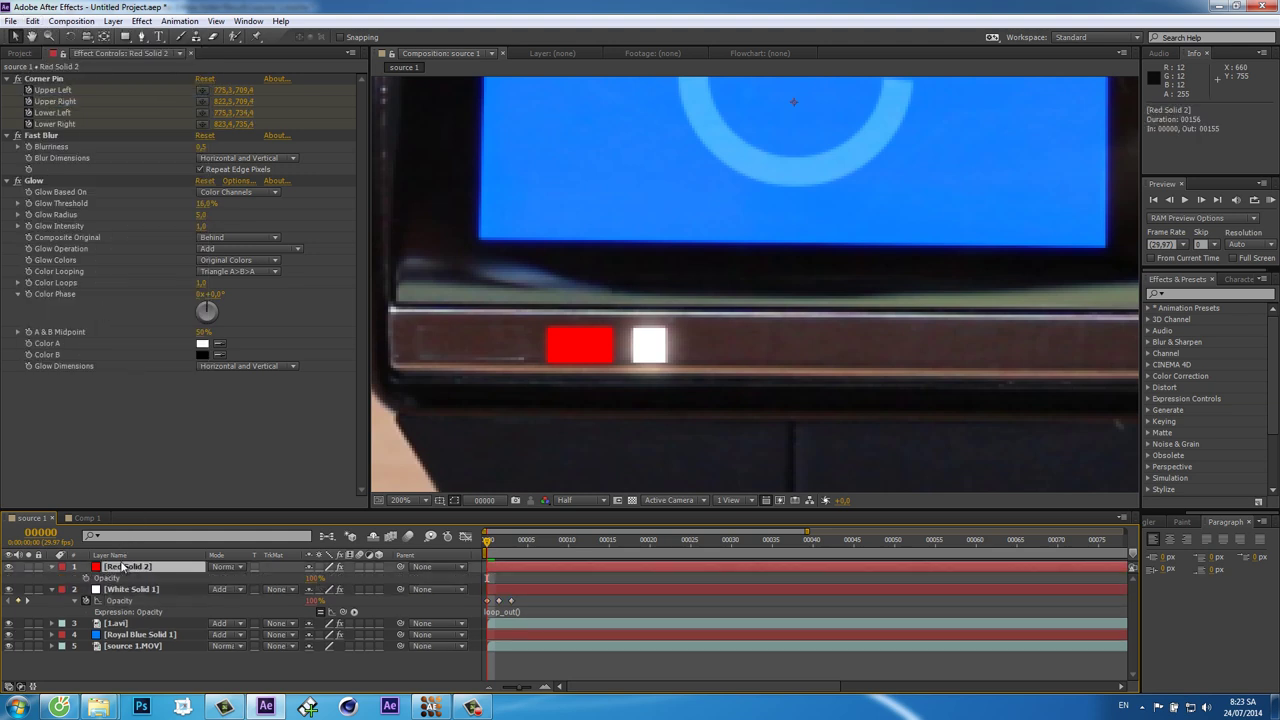
click(112, 579)
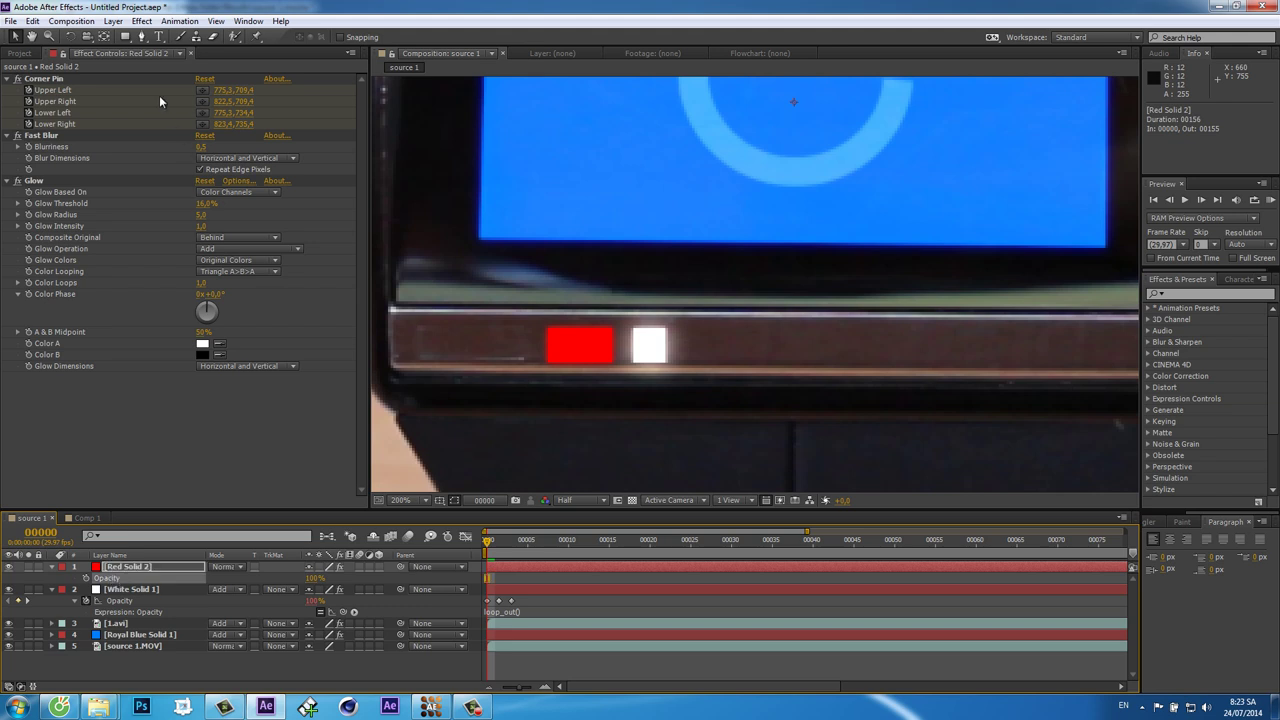
click(33, 21)
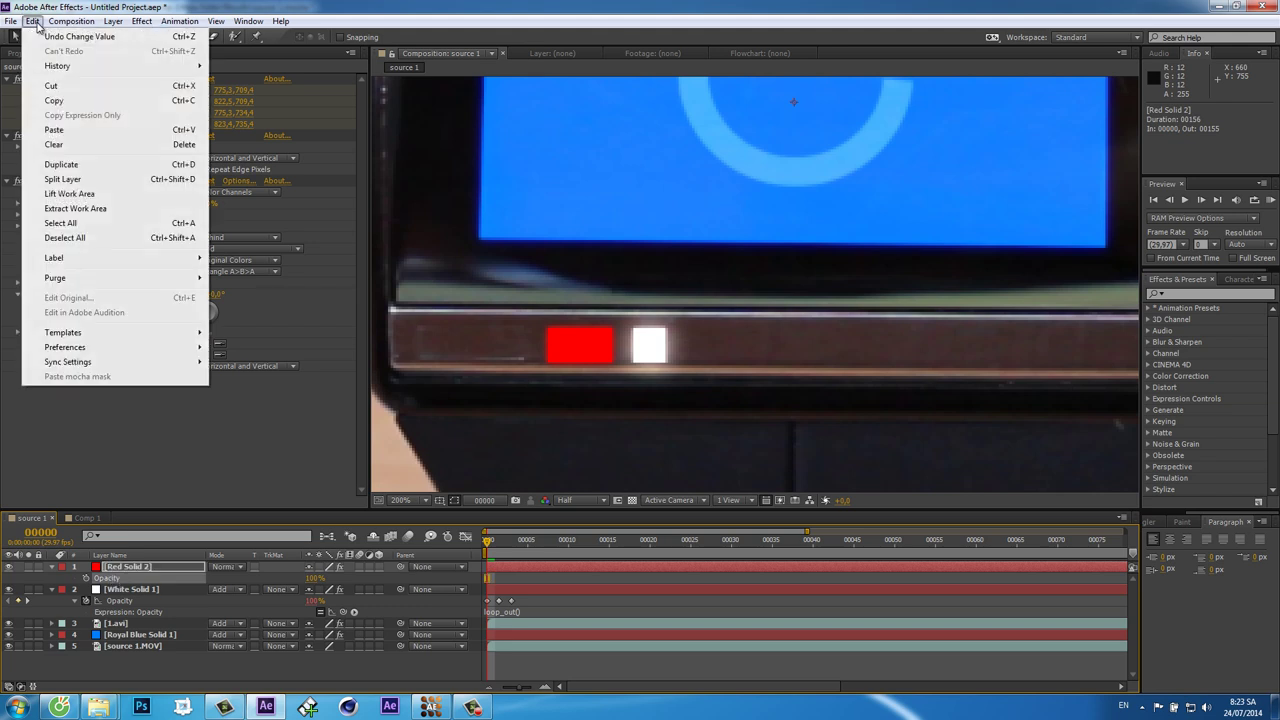
click(54, 130)
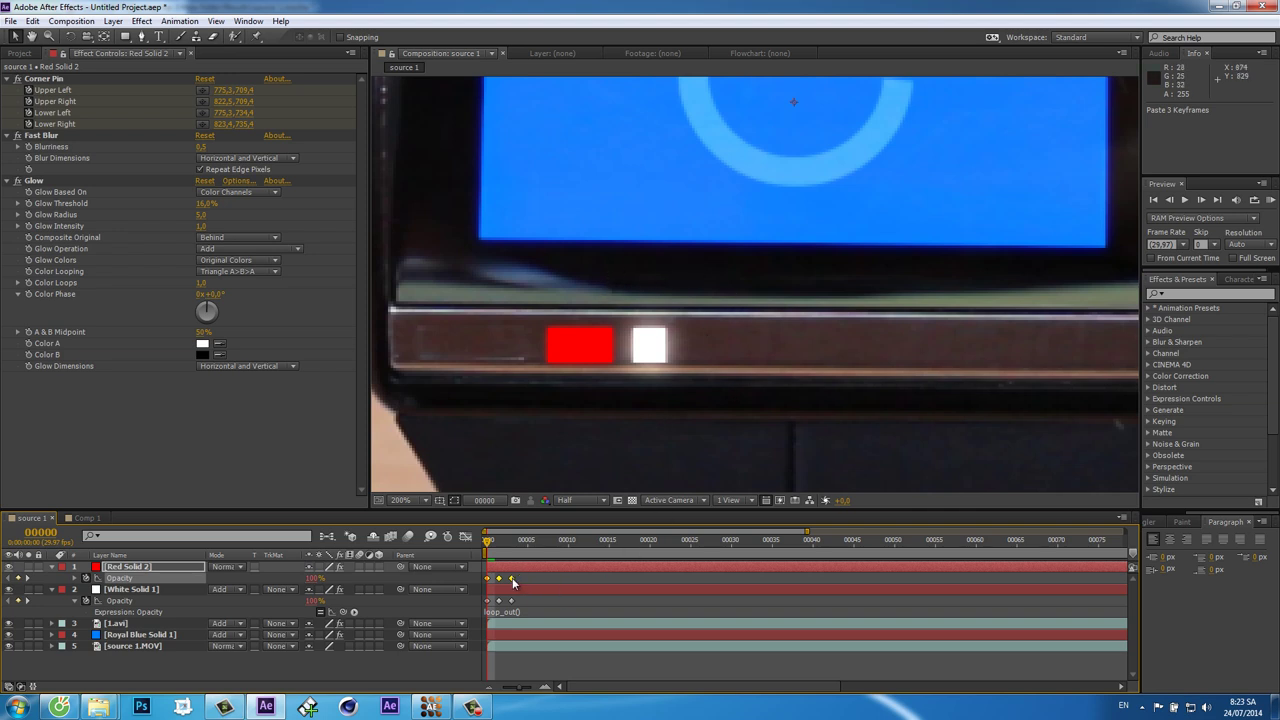
drag(524, 580, 536, 579)
scroll(714, 219, down, 2)
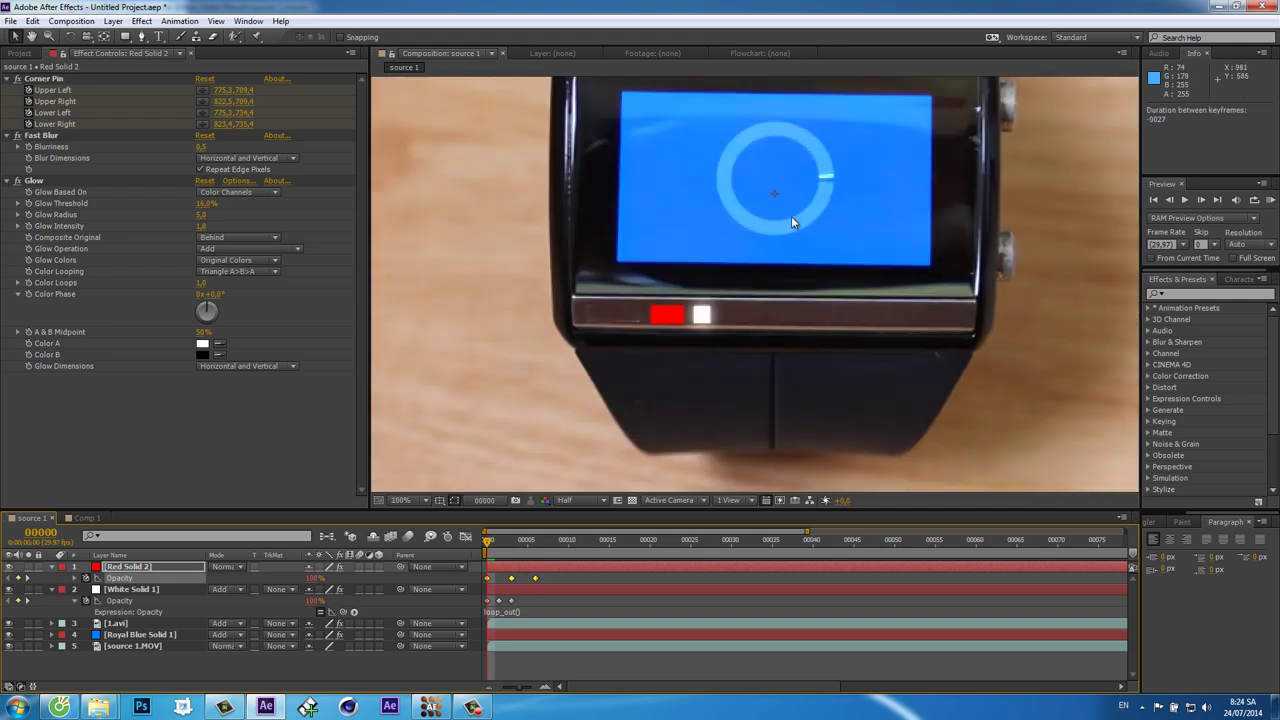
scroll(791, 216, down, 1)
scroll(767, 256, down, 1)
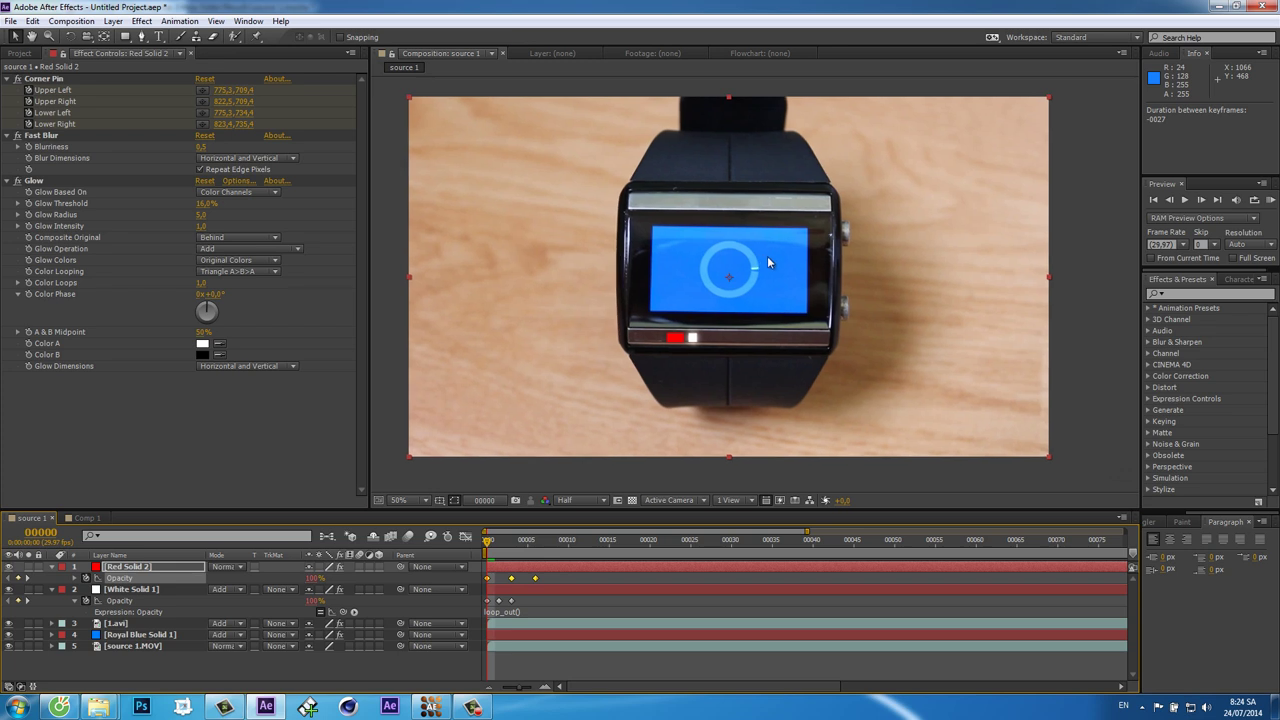
click(1269, 201)
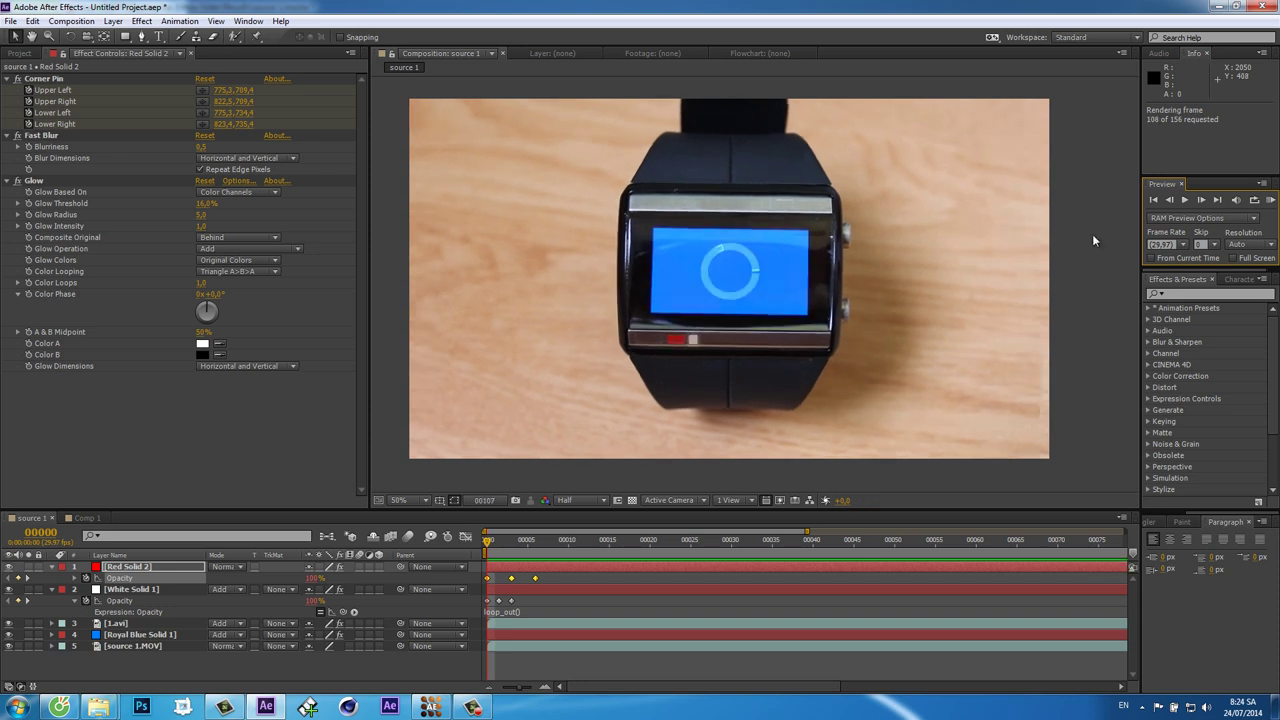
key(space)
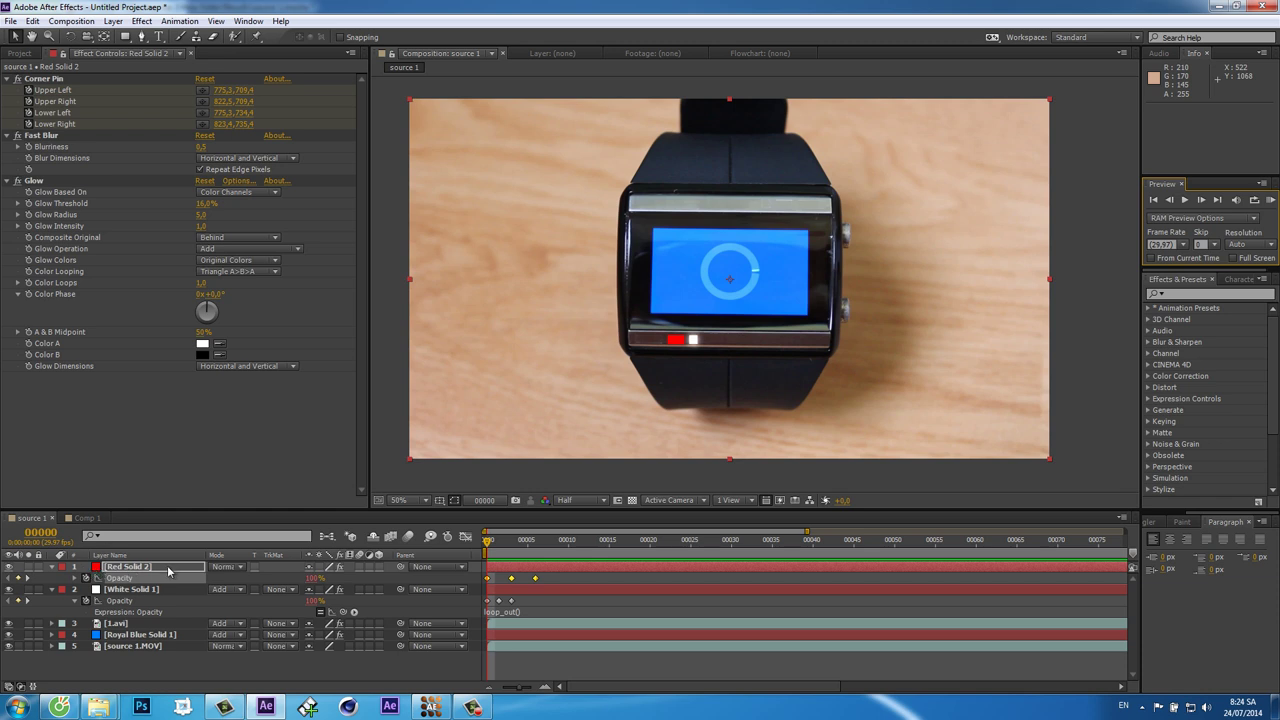
click(221, 569)
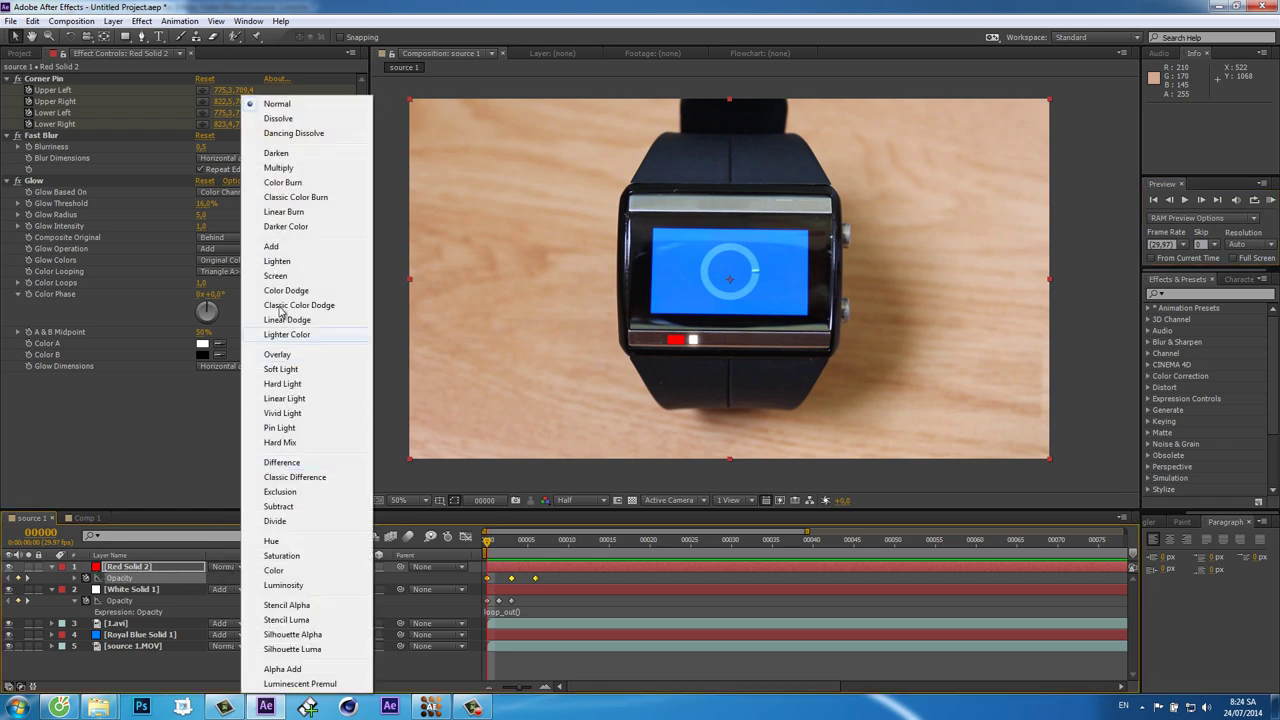
click(275, 246)
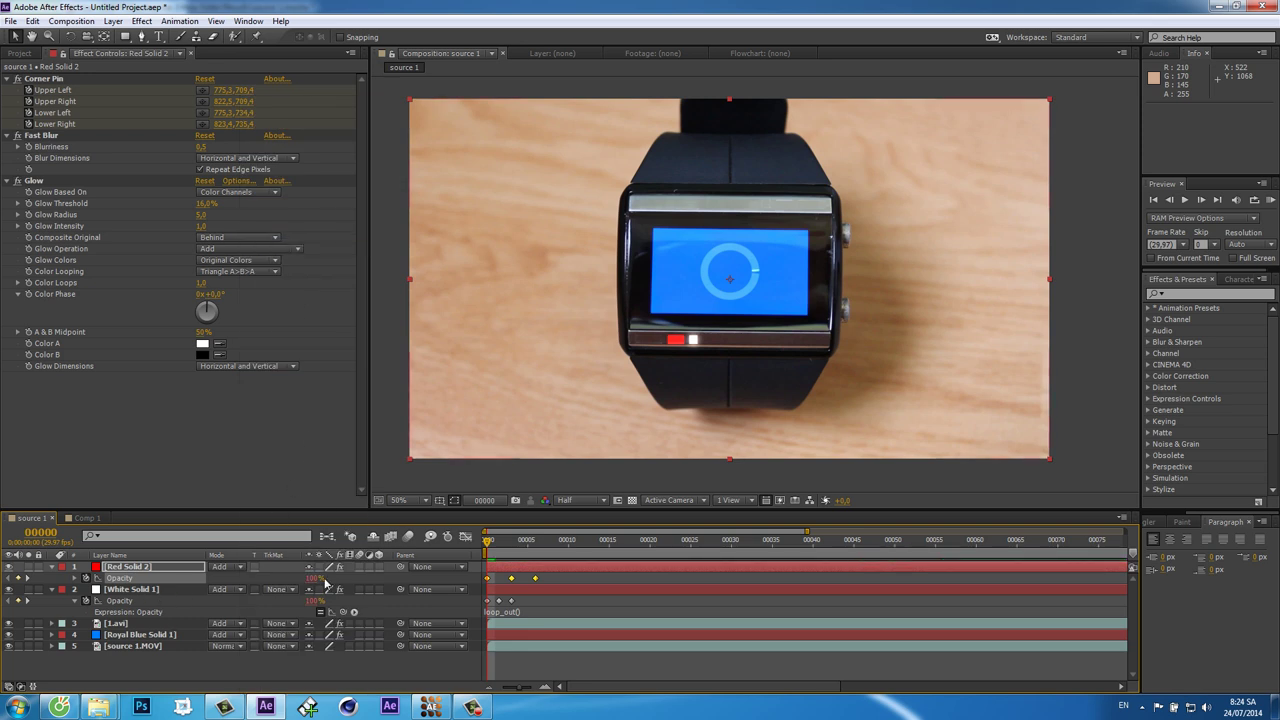
click(1271, 200)
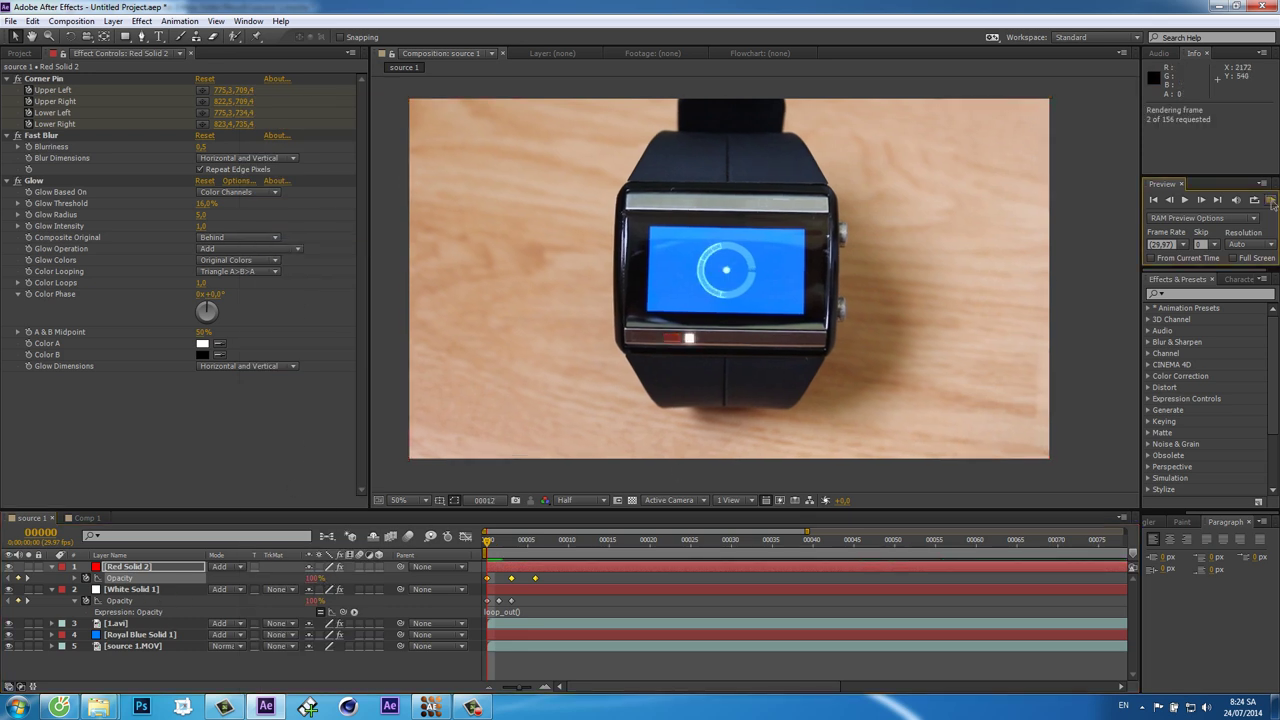
click(1010, 300)
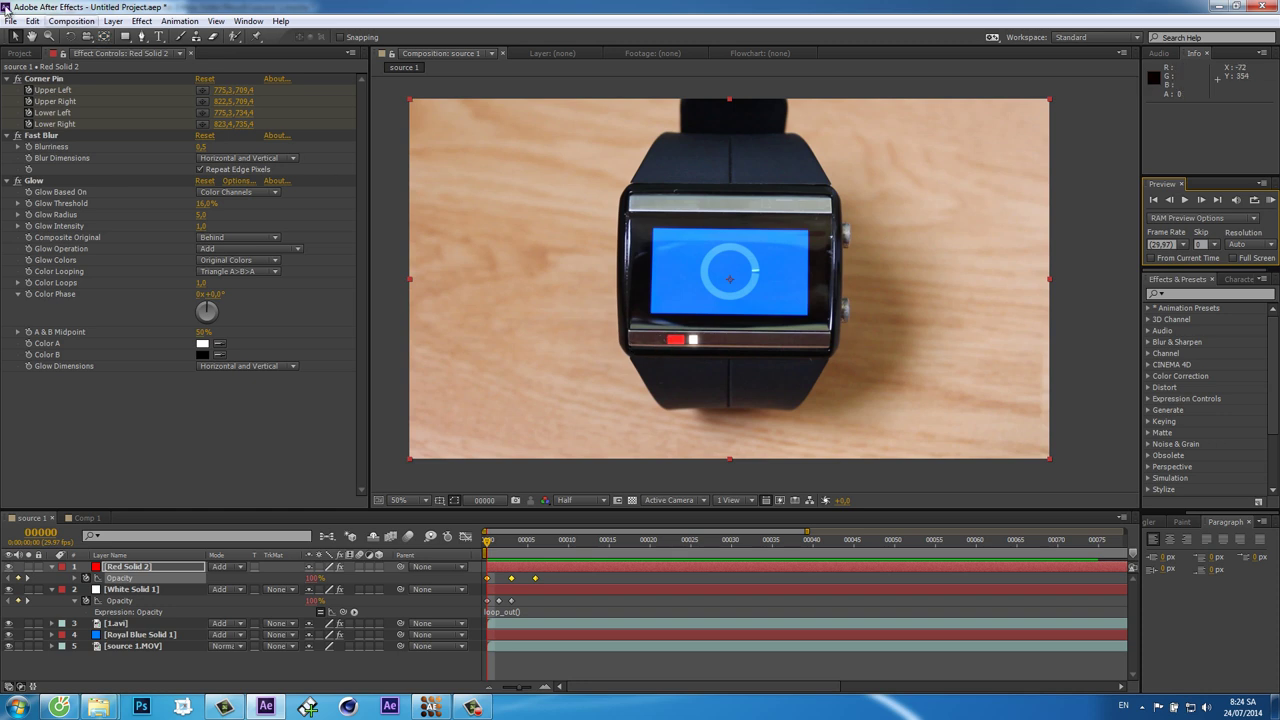
Create a new HDTV 1080 composition, Comp 2
click(70, 21)
click(100, 54)
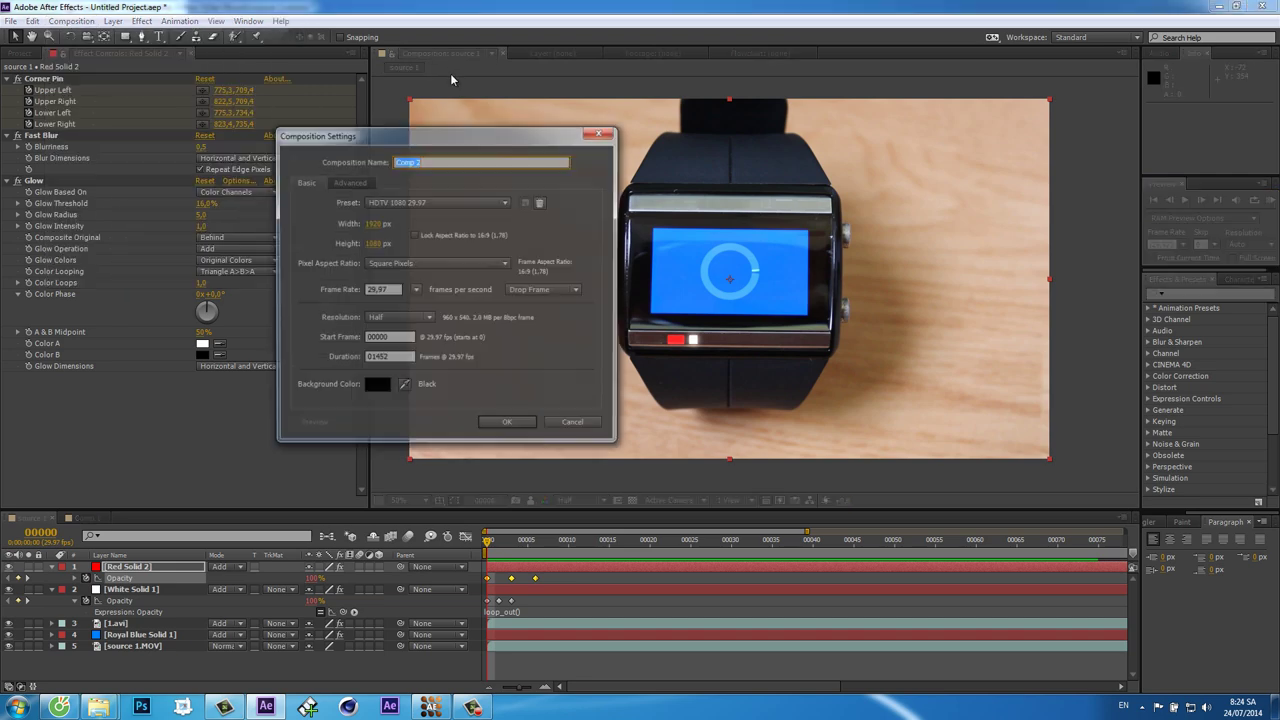
click(505, 425)
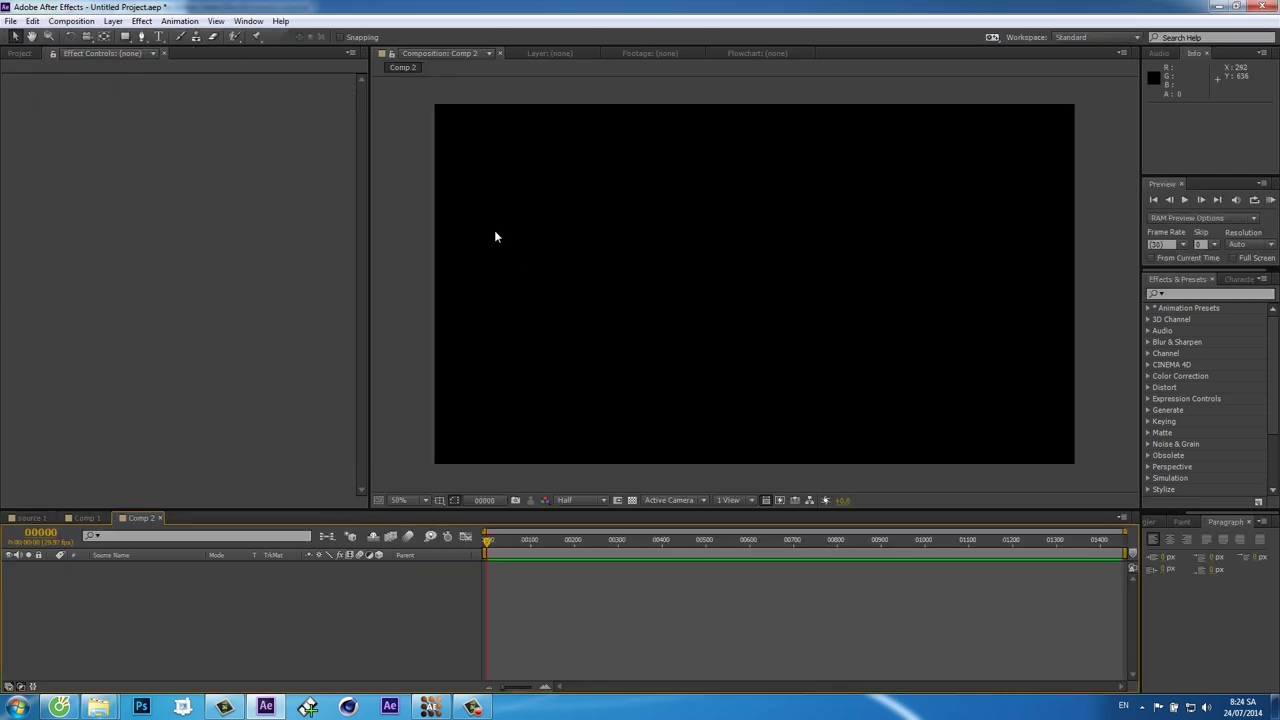
Add a full-frame royal blue solid and zoom the view out to 12.5%
click(113, 21)
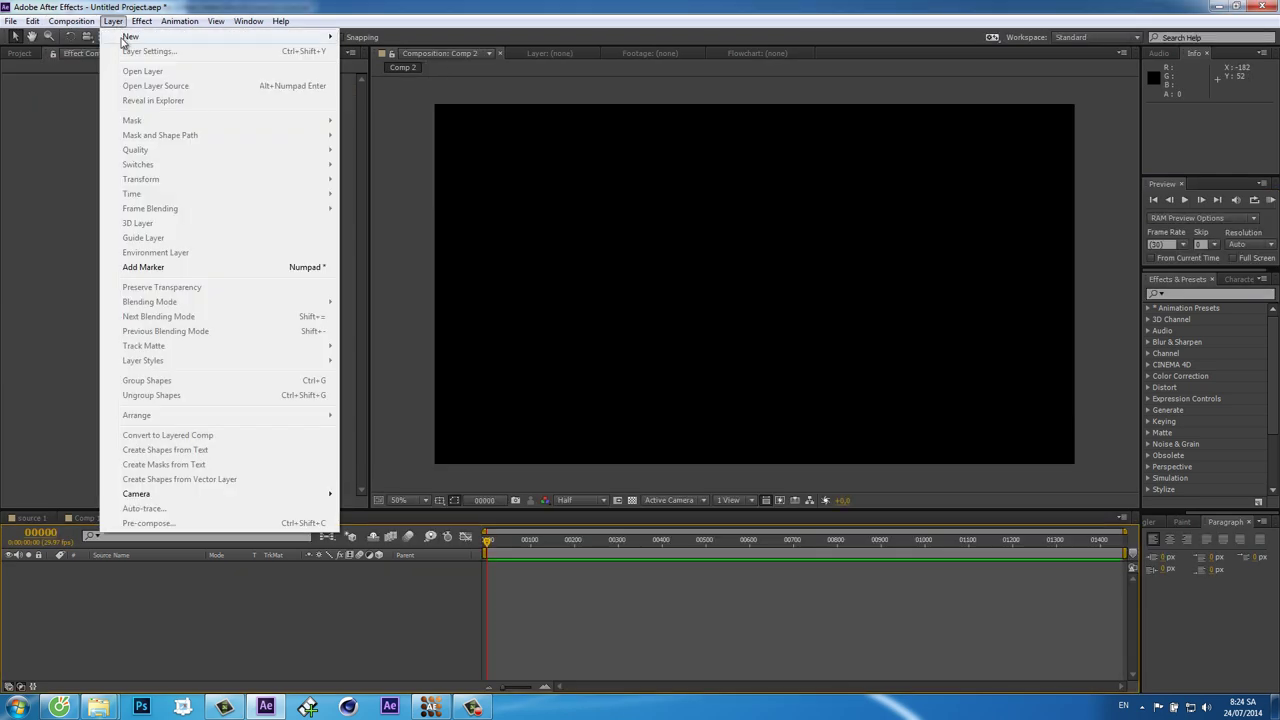
mouse_move(151, 38)
click(380, 52)
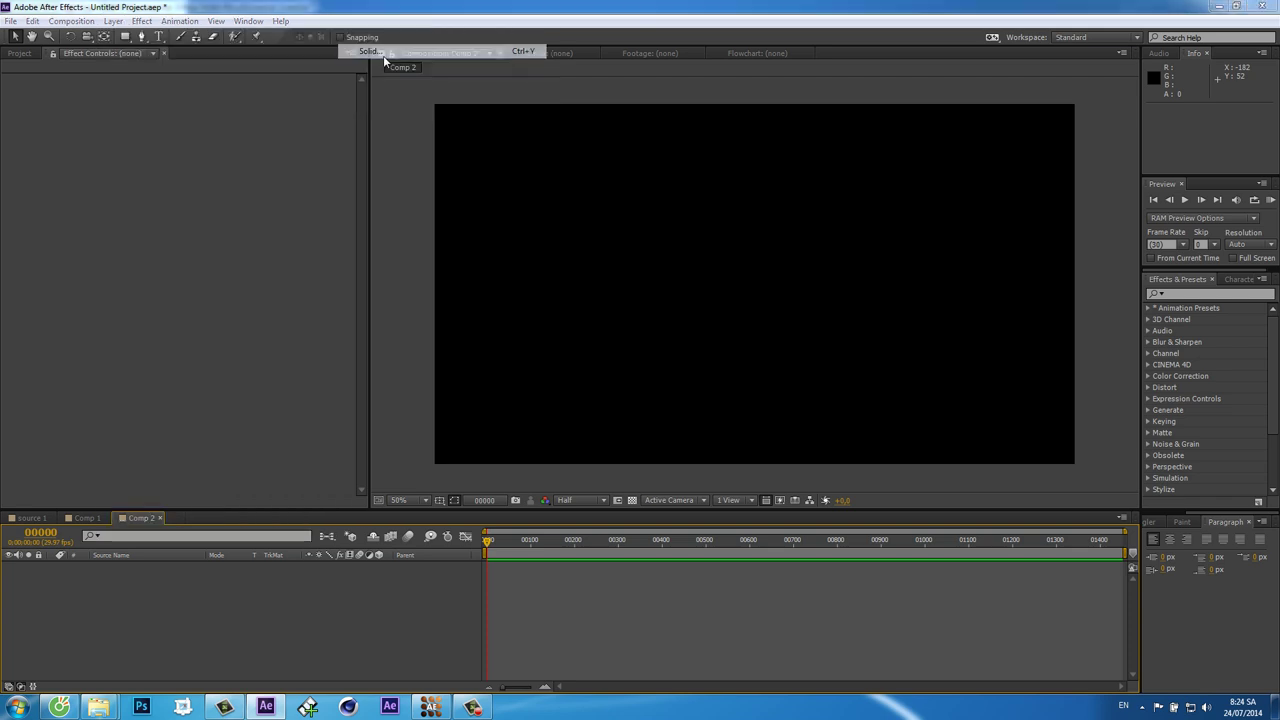
click(640, 436)
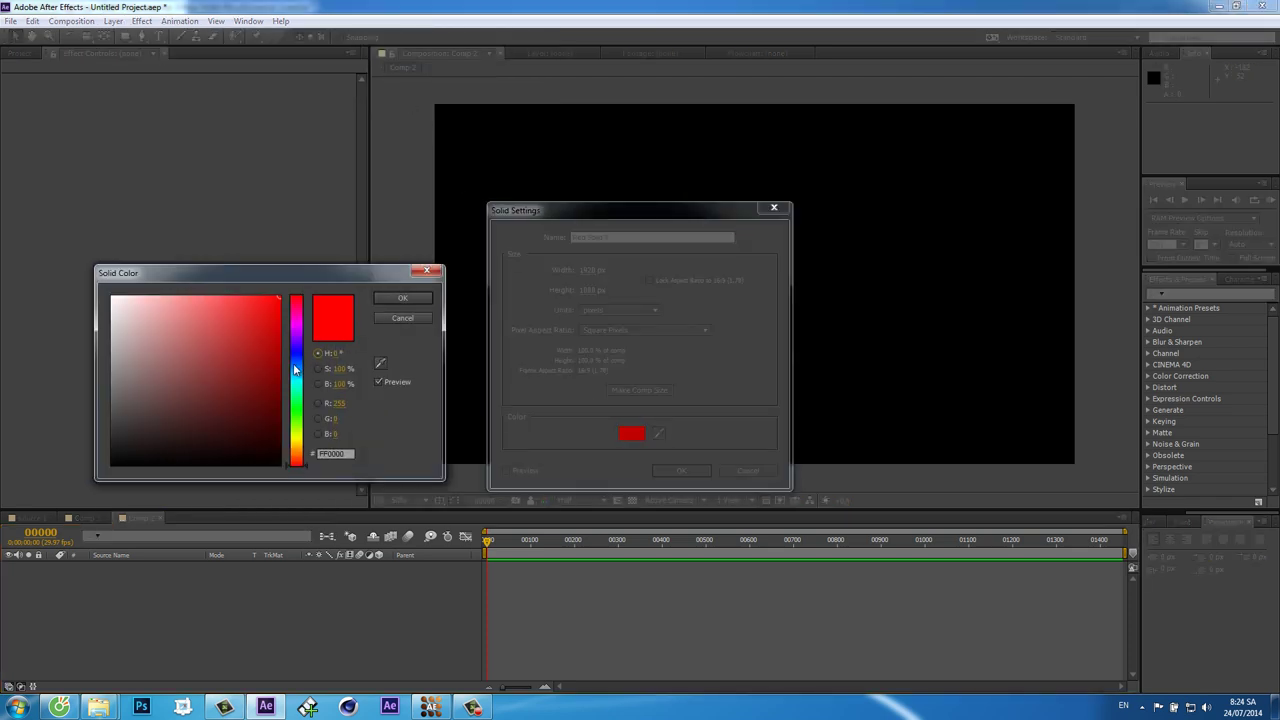
drag(297, 366, 297, 375)
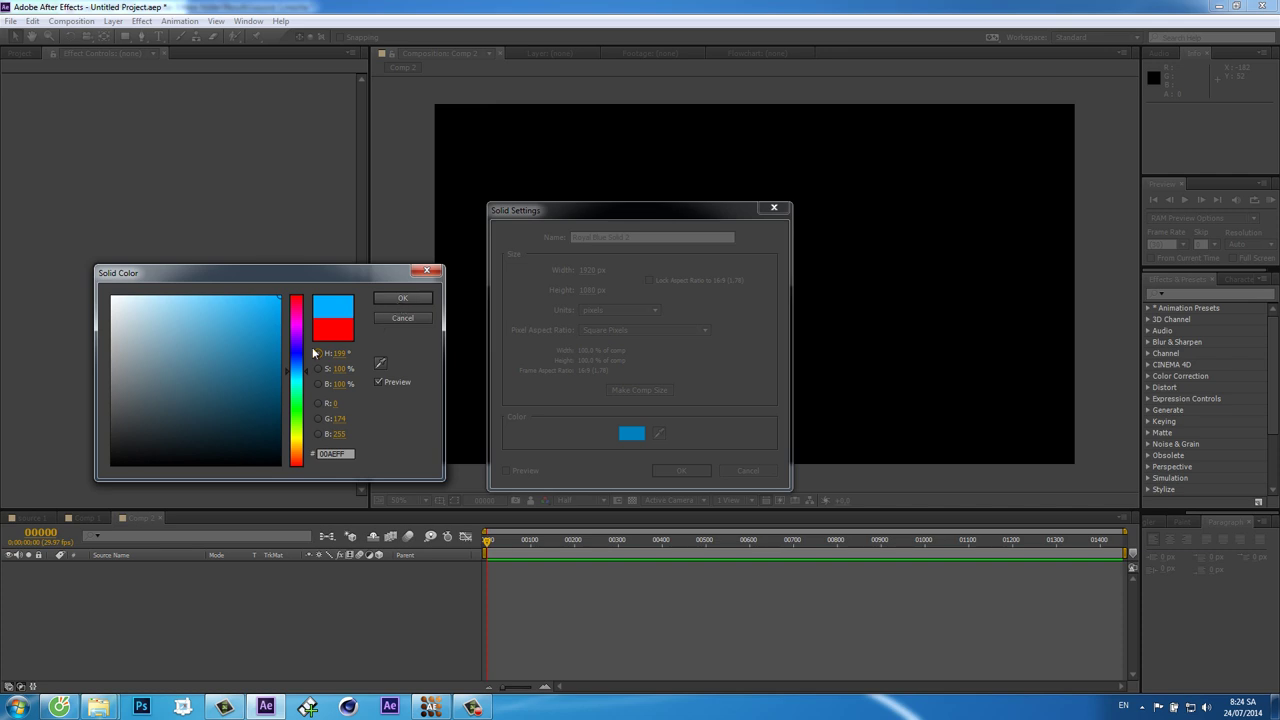
click(299, 368)
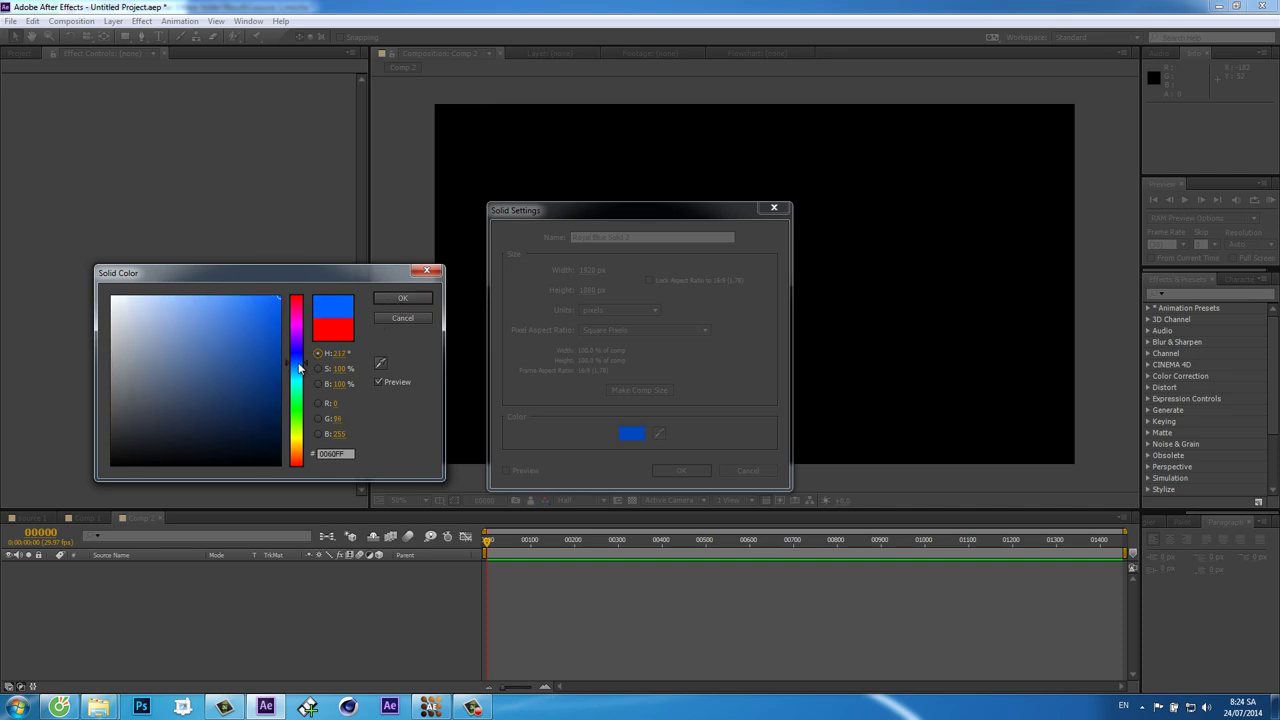
click(402, 298)
click(668, 470)
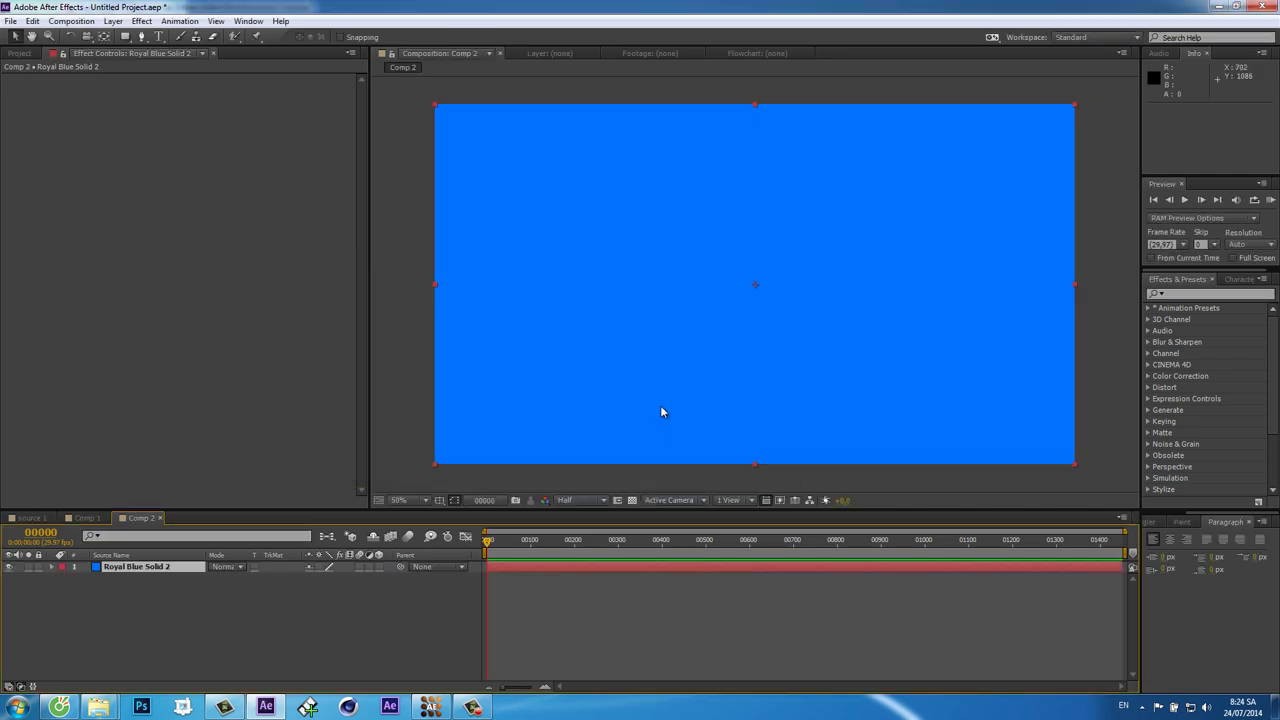
key(comma)
key(comma)
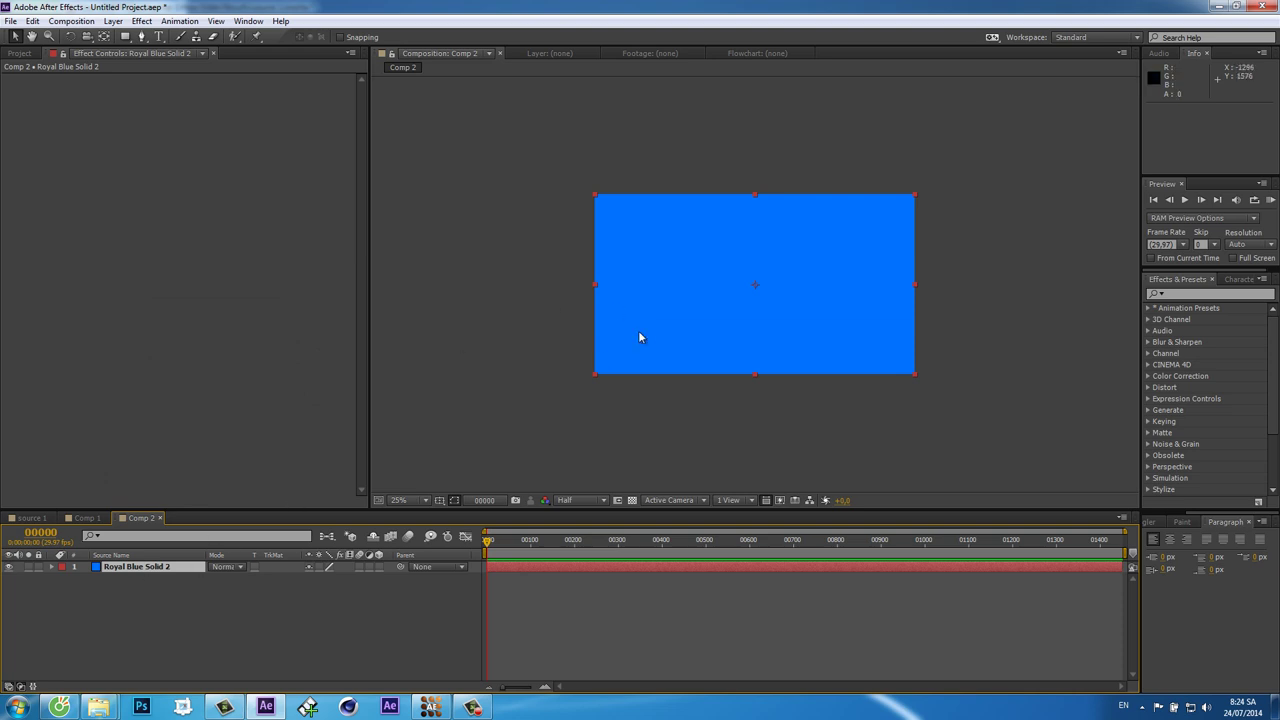
key(comma)
Draw a rectangular mask over most of the blue solid
click(125, 36)
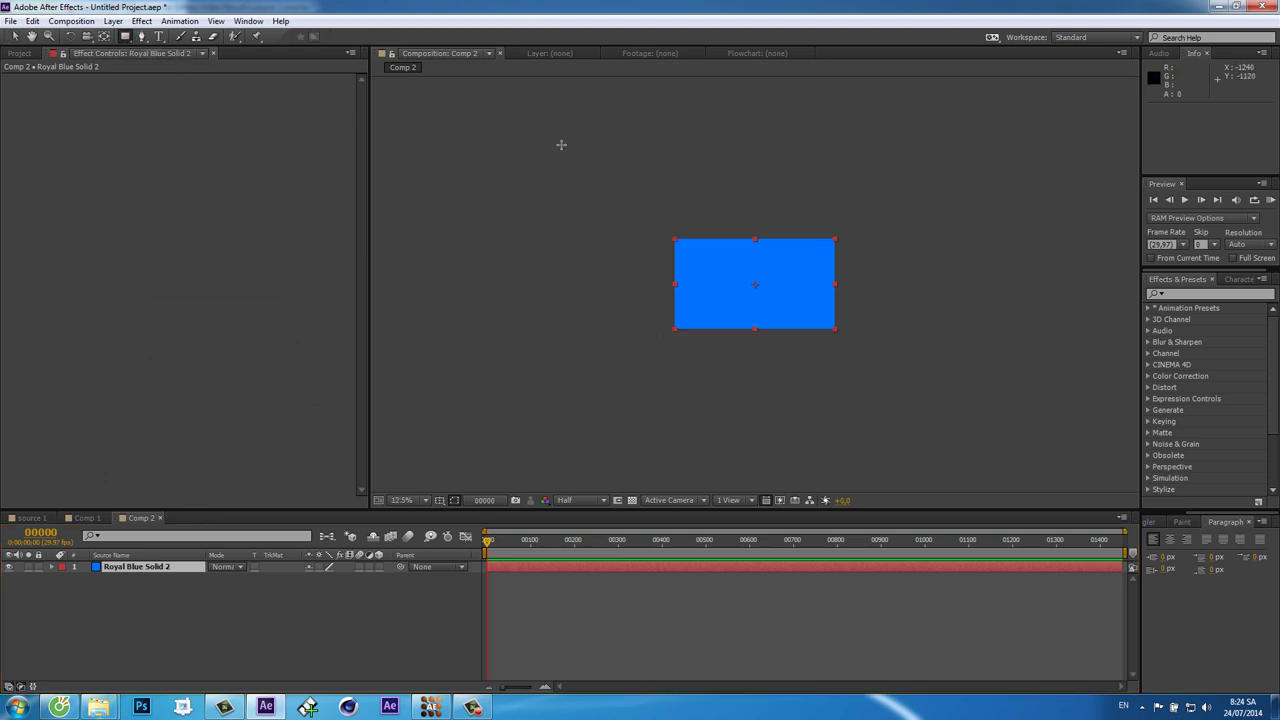
mouse_move(483, 155)
mouse_down()
mouse_move(739, 168)
mouse_move(800, 389)
mouse_up()
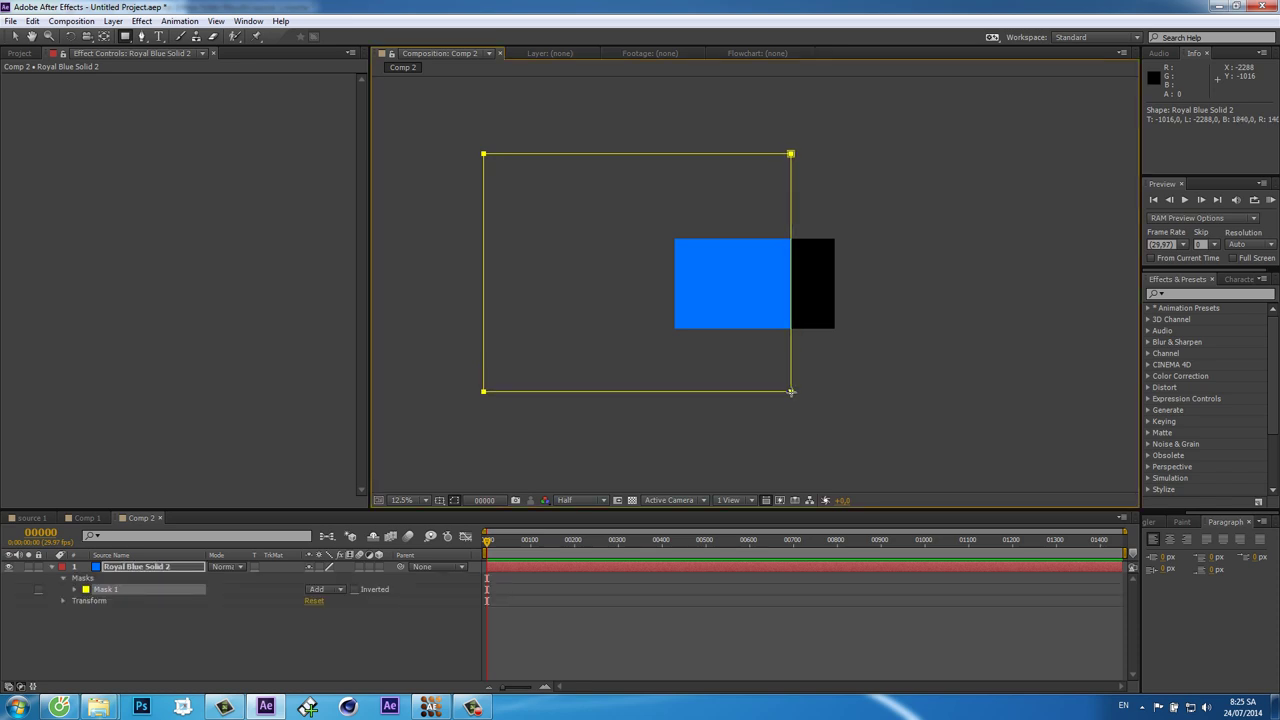
drag(800, 389, 792, 391)
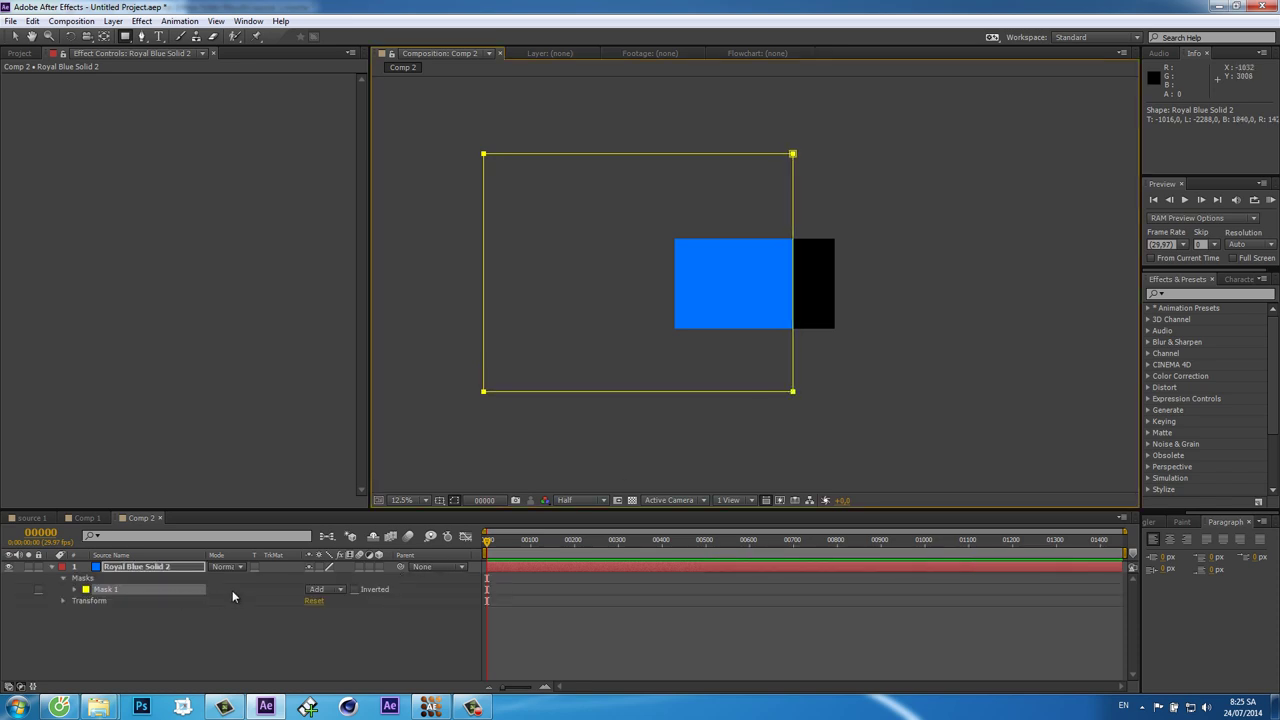
Set Mask 1 to Subtract and feather it by 1000 pixels
click(314, 592)
click(352, 518)
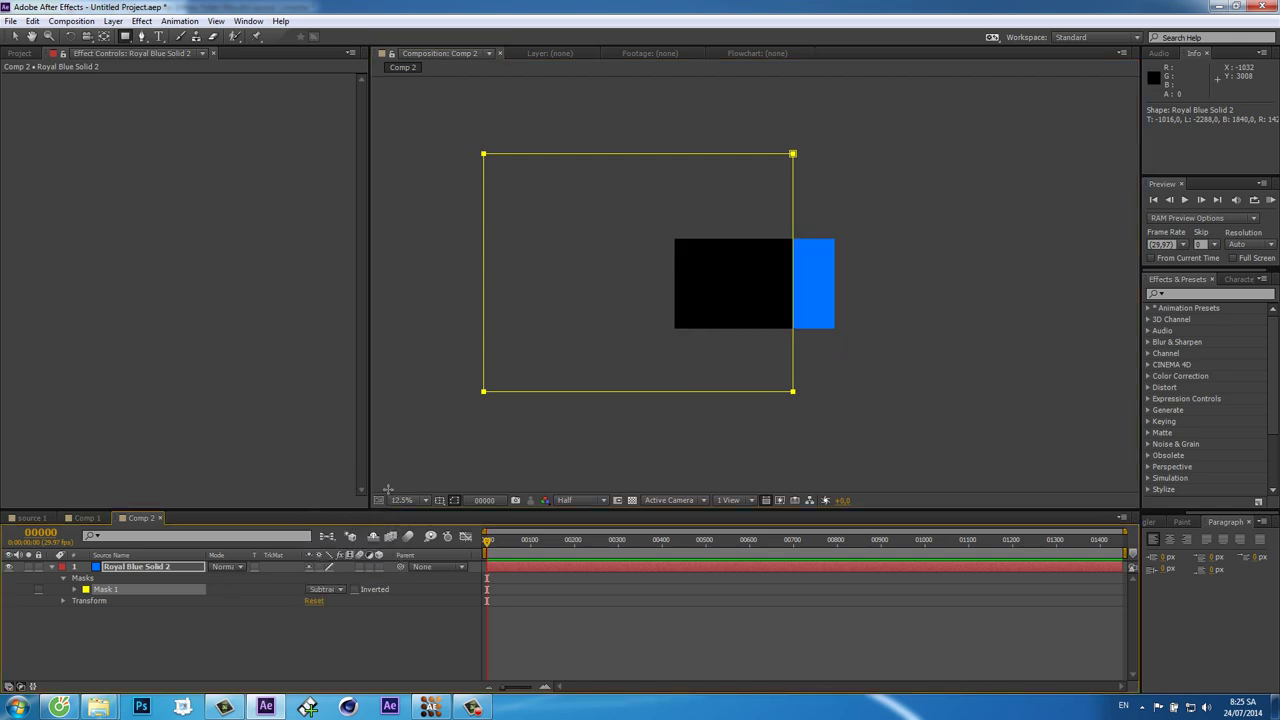
key(f)
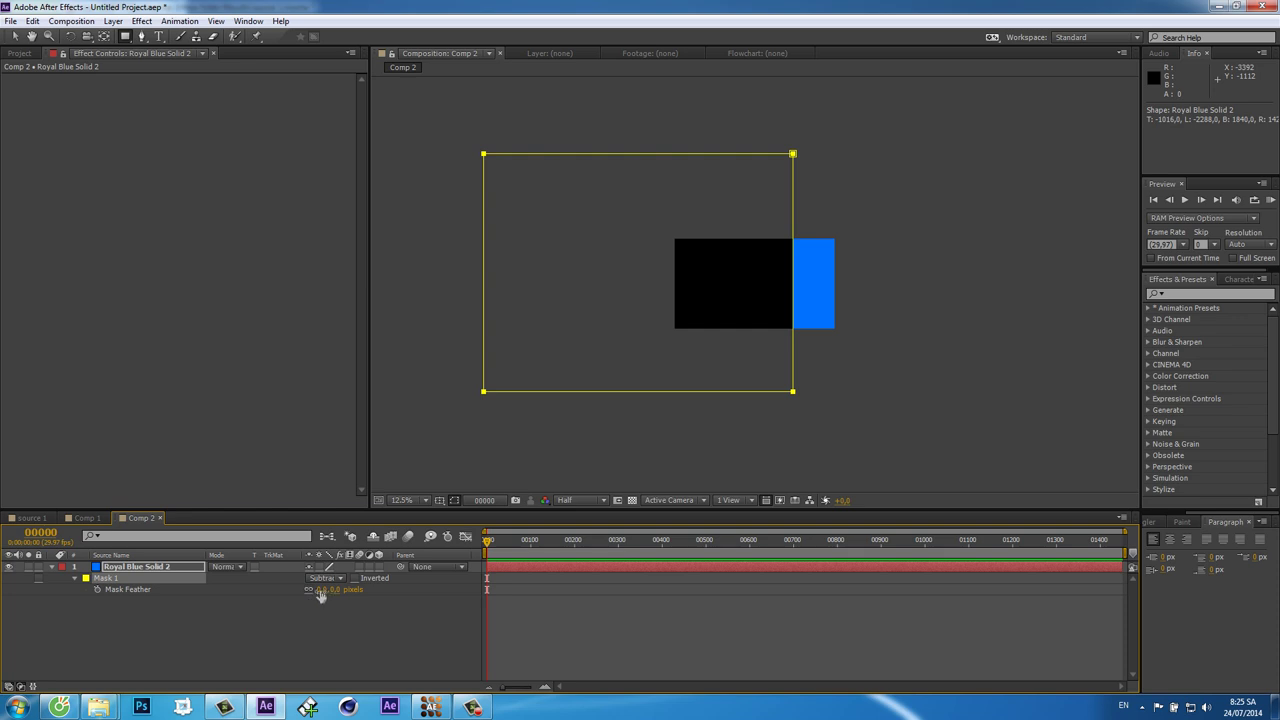
drag(320, 589, 1022, 555)
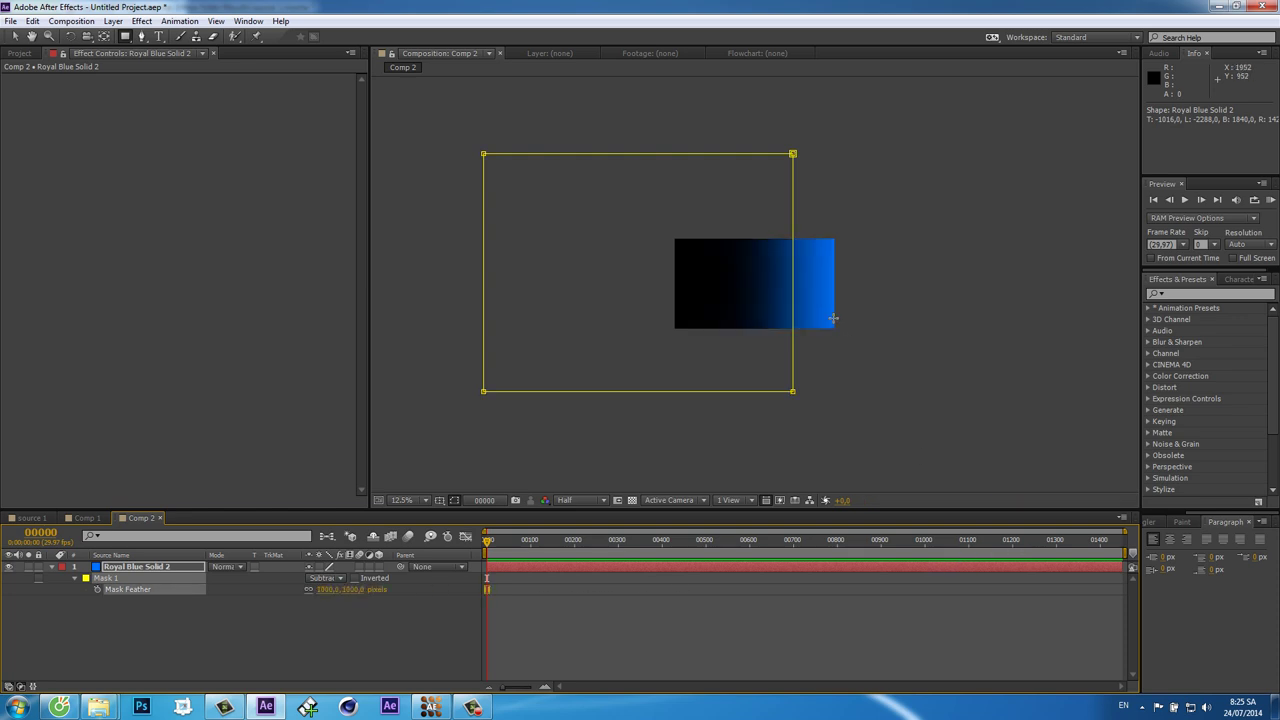
key(v)
Place the gradient solid off the left edge at Position X -1002 and keyframe it at frame 0
key(p)
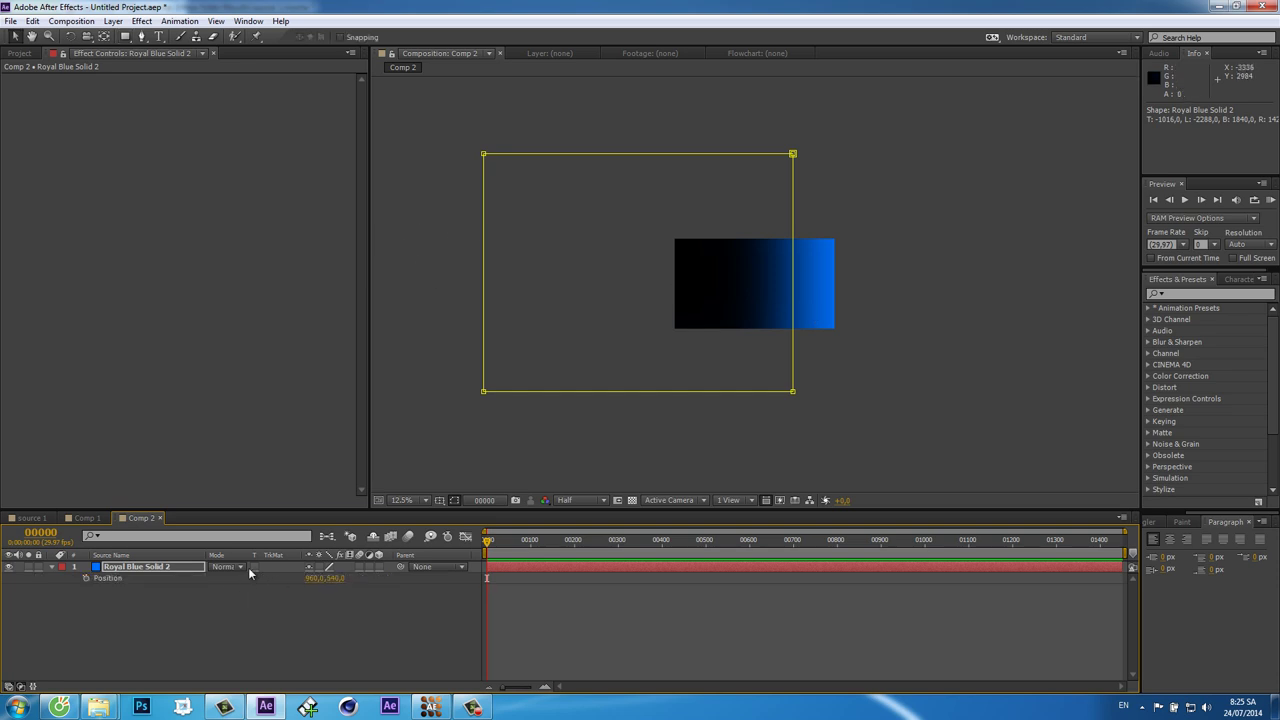
mouse_move(314, 578)
mouse_down()
mouse_move(200, 578)
mouse_move(205, 566)
mouse_up()
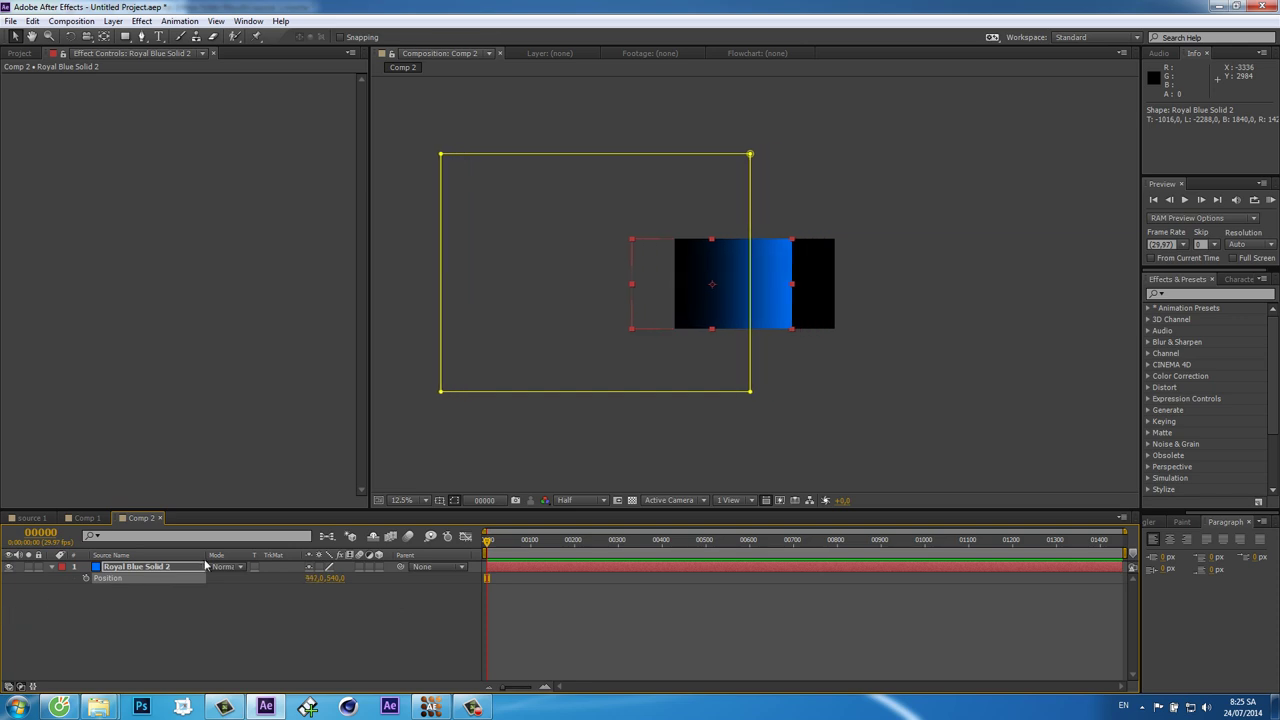
drag(312, 584, 240, 595)
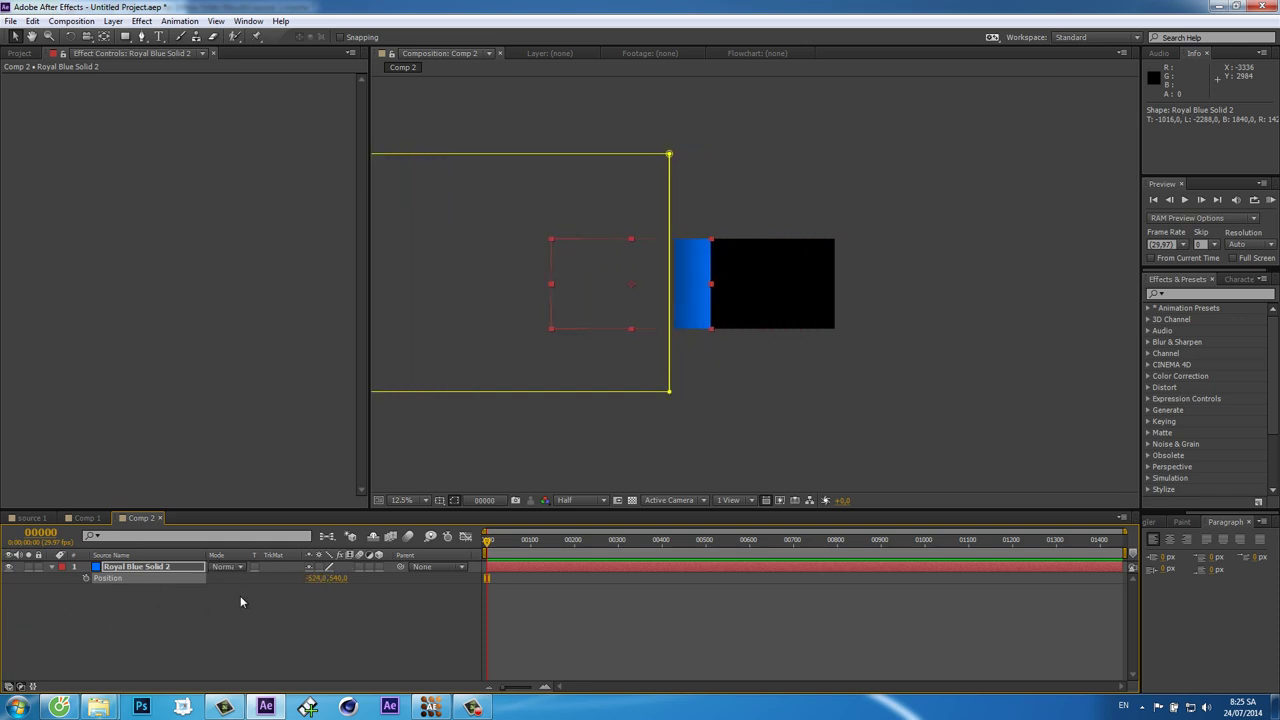
drag(316, 587, 312, 597)
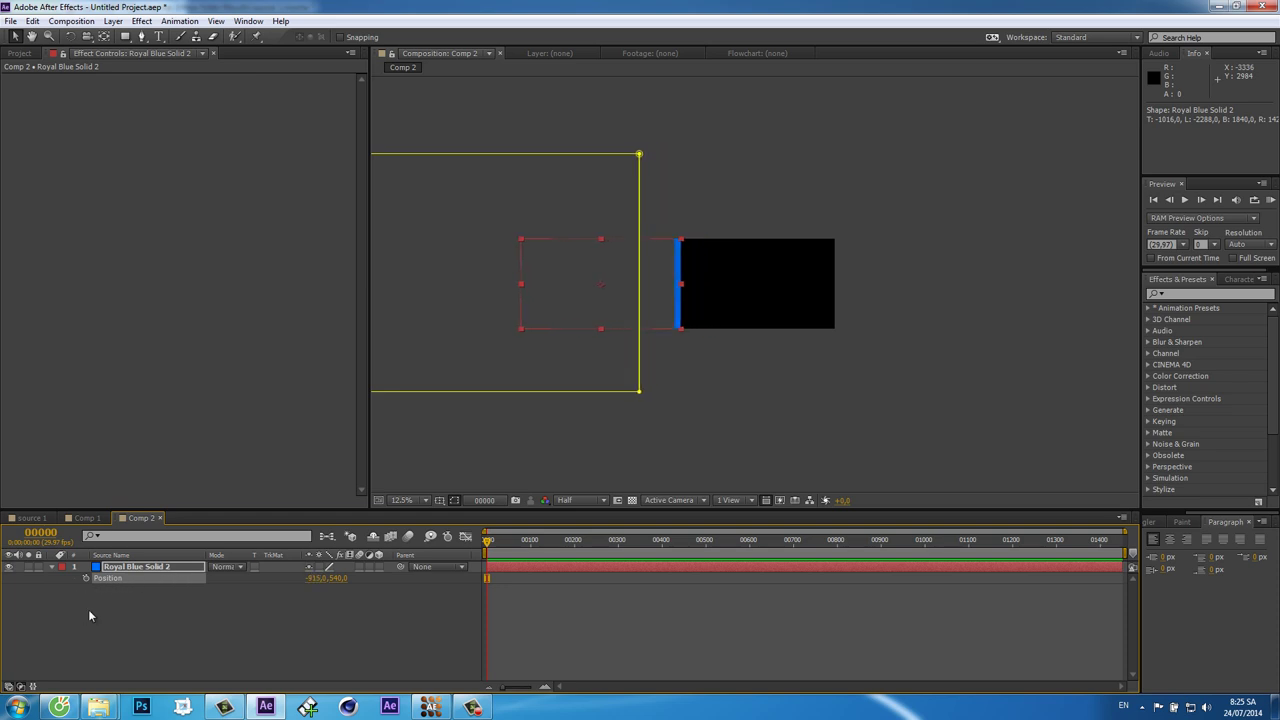
drag(312, 597, 280, 597)
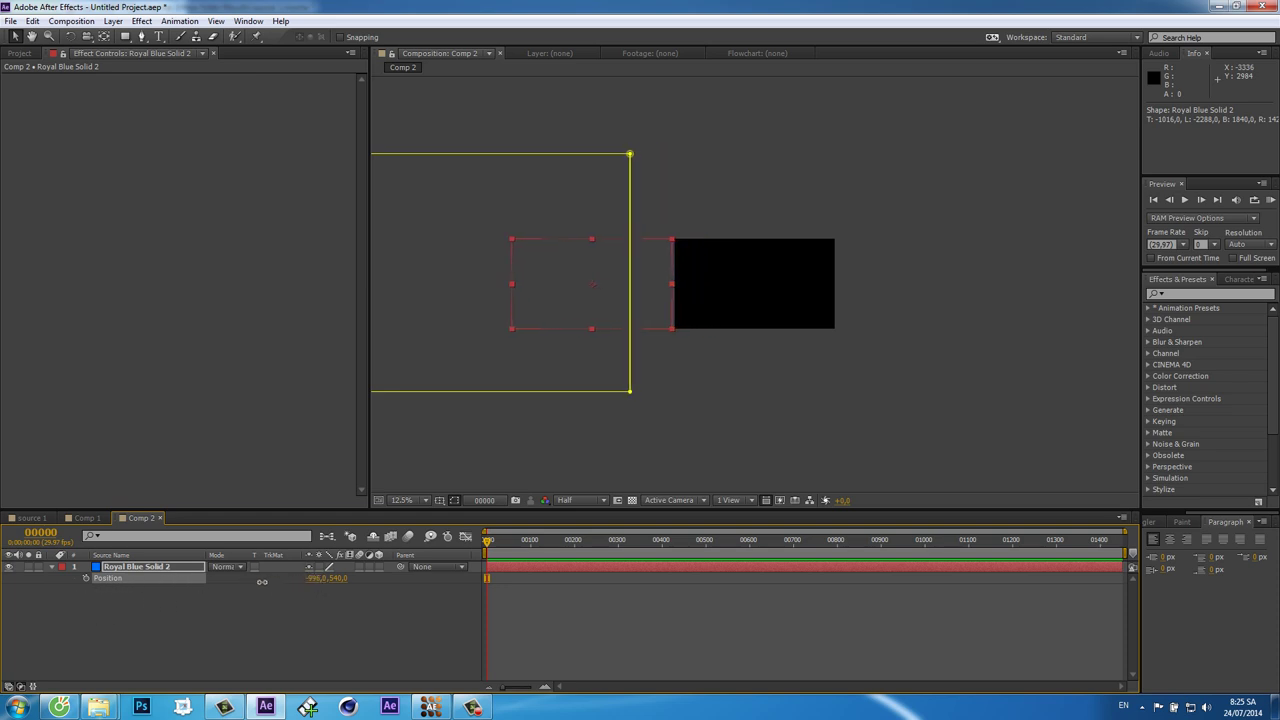
scroll(769, 278, up, 2)
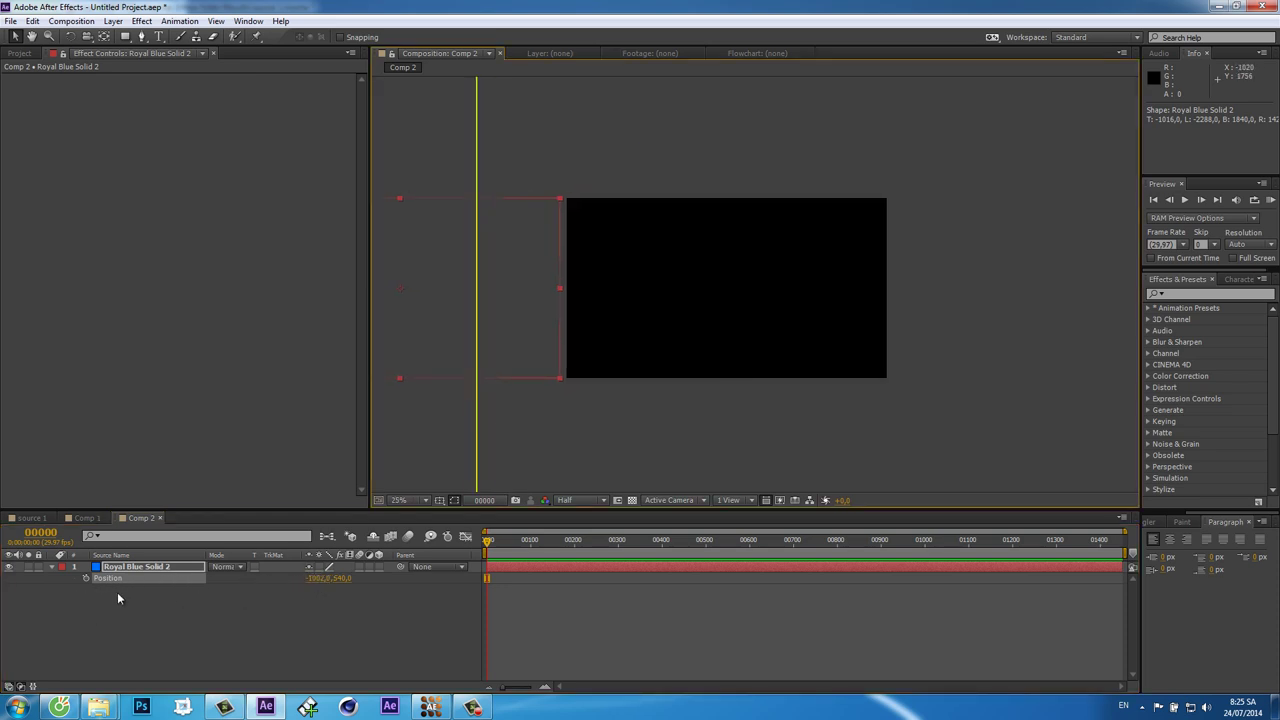
click(86, 578)
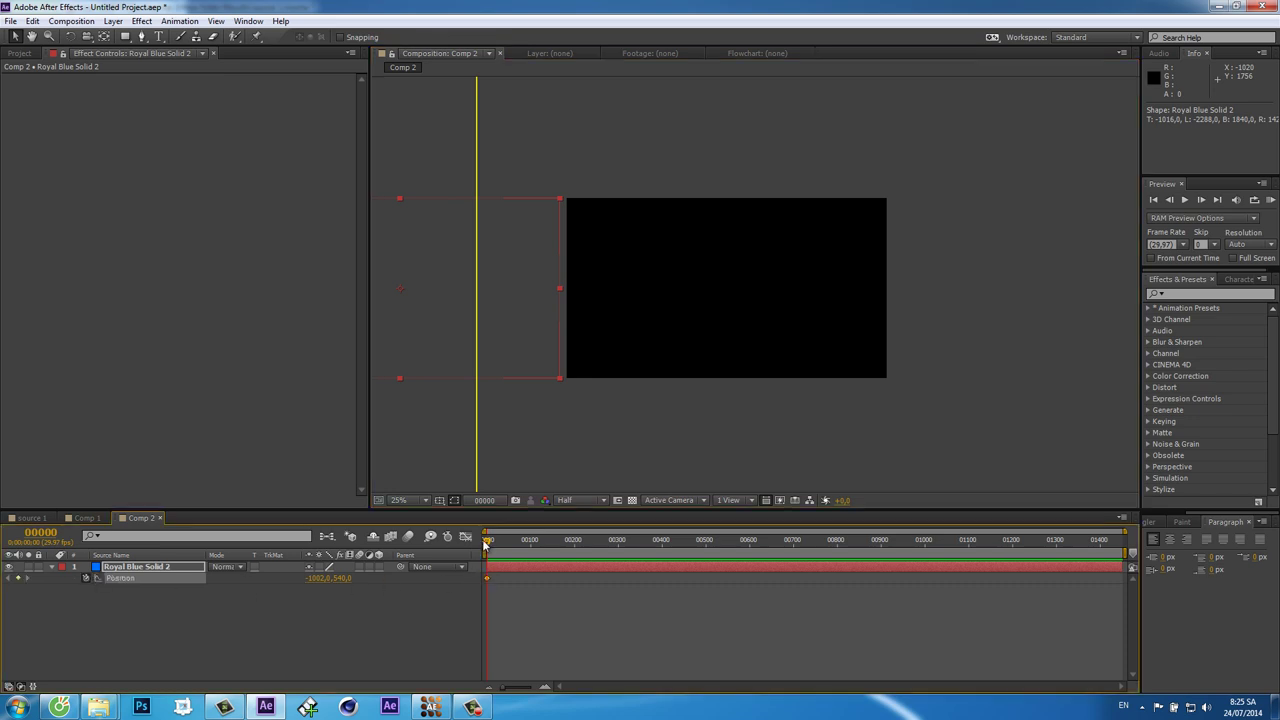
At frame 102, move the solid past the right edge to Position X 2945
drag(484, 541, 528, 543)
drag(313, 580, 1152, 567)
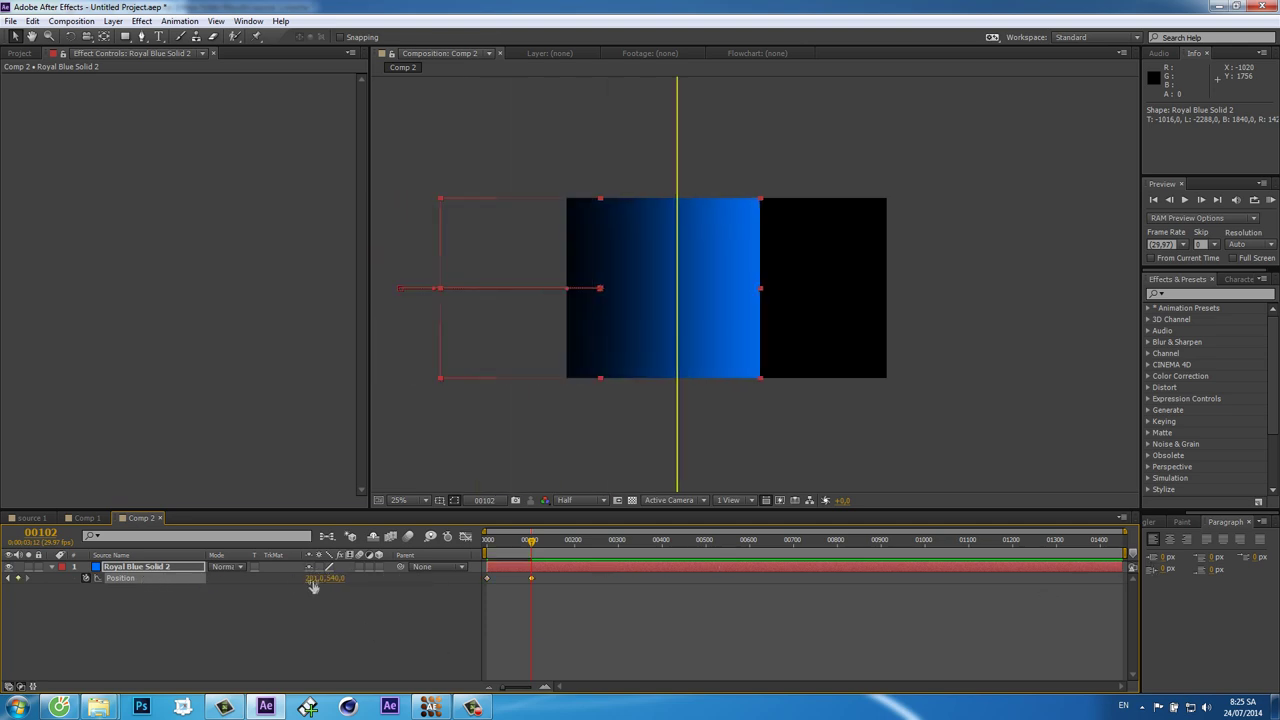
drag(313, 586, 1202, 578)
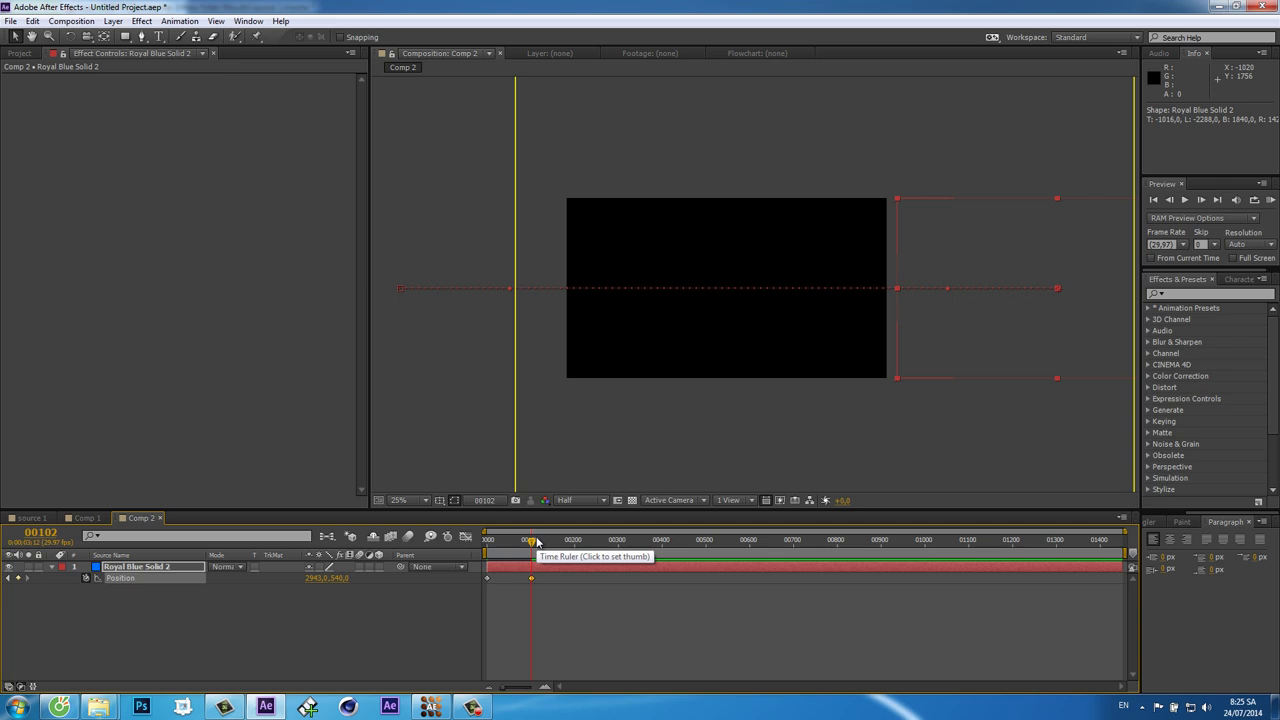
drag(528, 555, 564, 547)
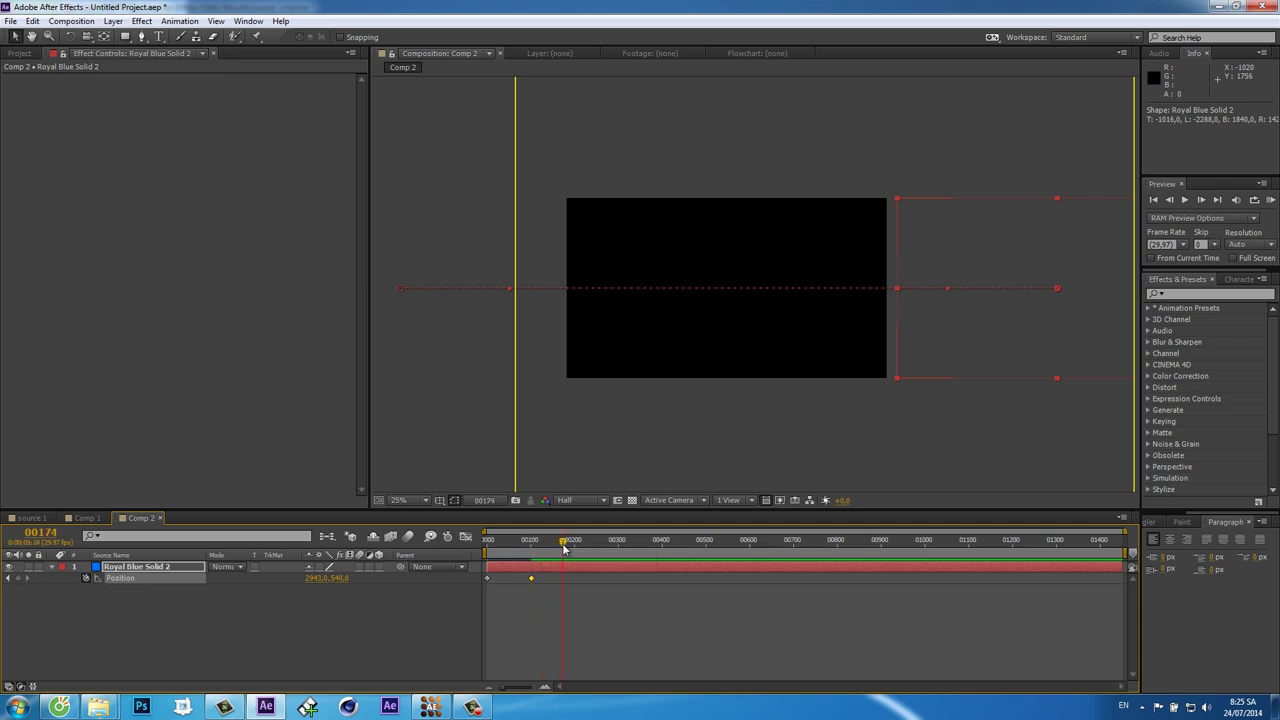
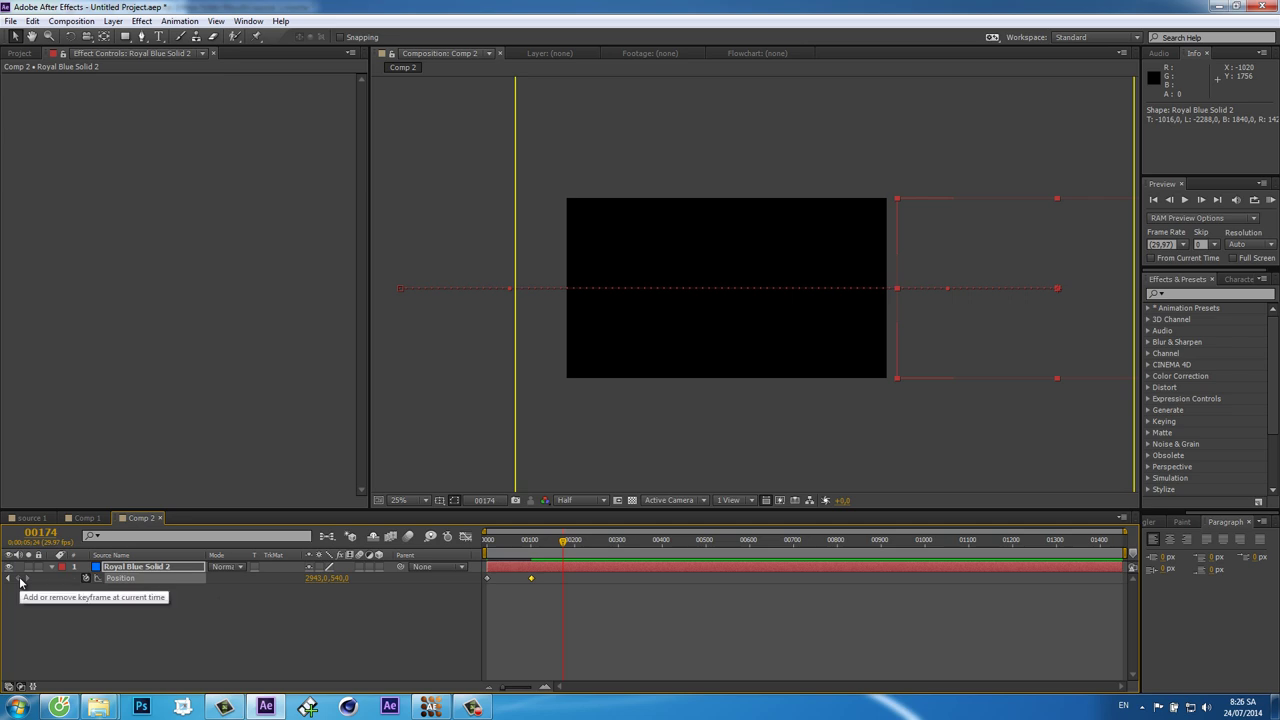
Replace the Position expression on Royal Blue Solid 2 with loop_out() so its keyframes repeat
alt+click(86, 580)
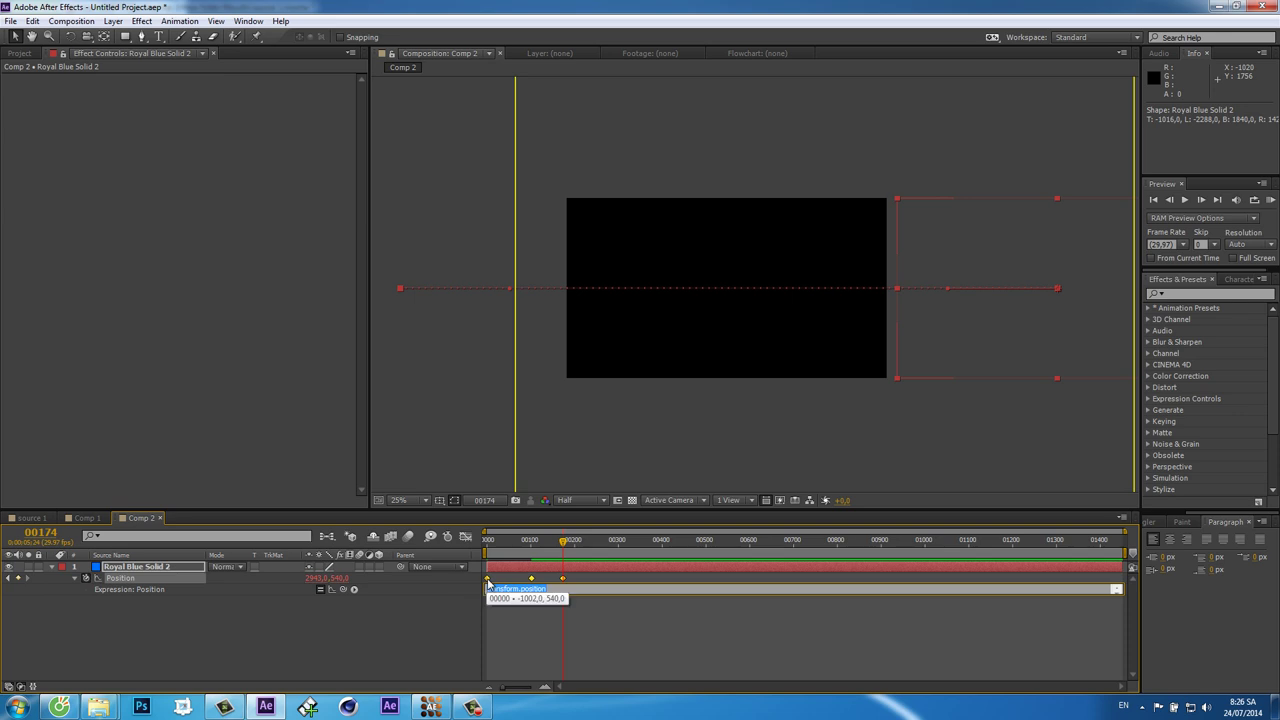
key(BackSpace)
text(loop_out())
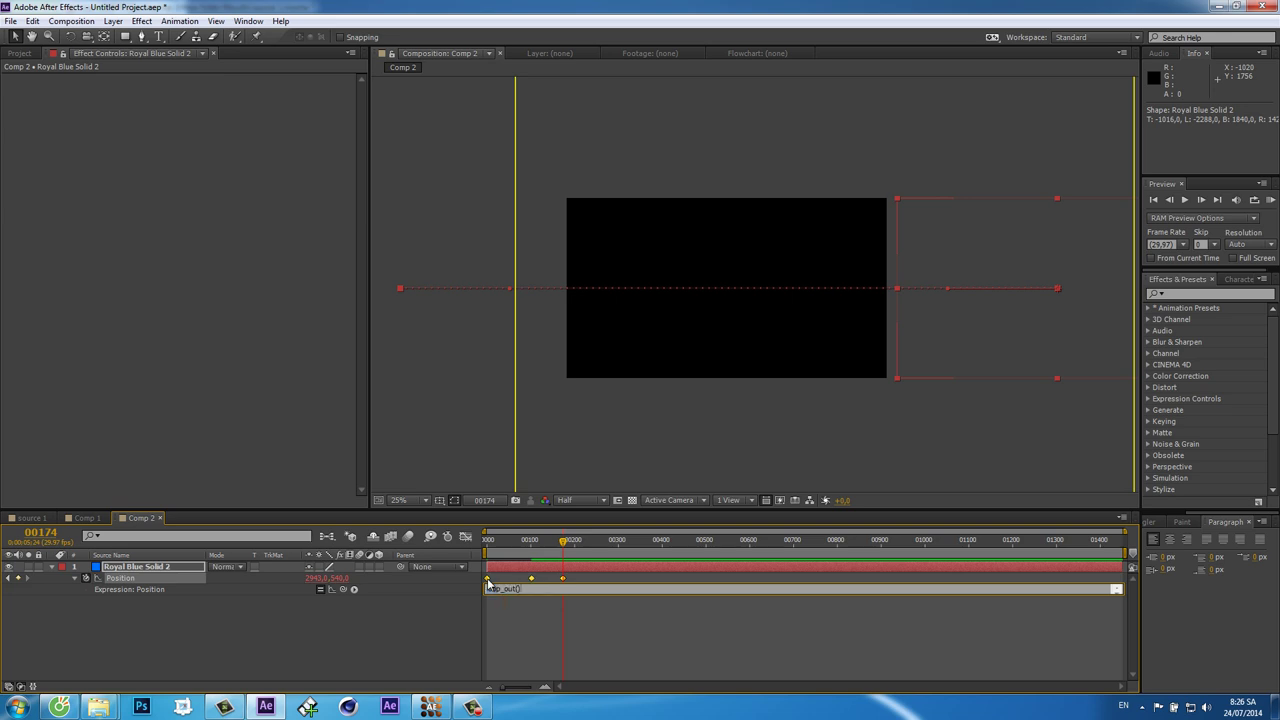
click(646, 623)
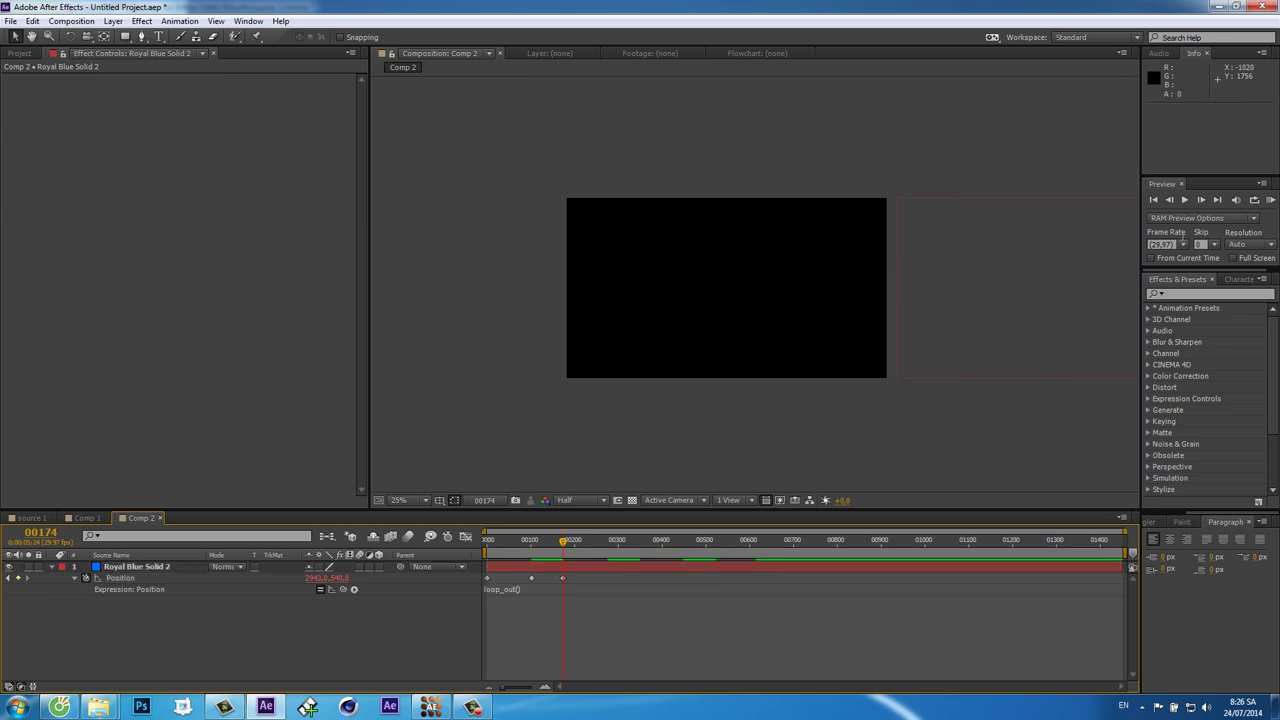
Compress all Royal Blue Solid 2 Position keyframes closer together and preview the faster loop
click(1272, 200)
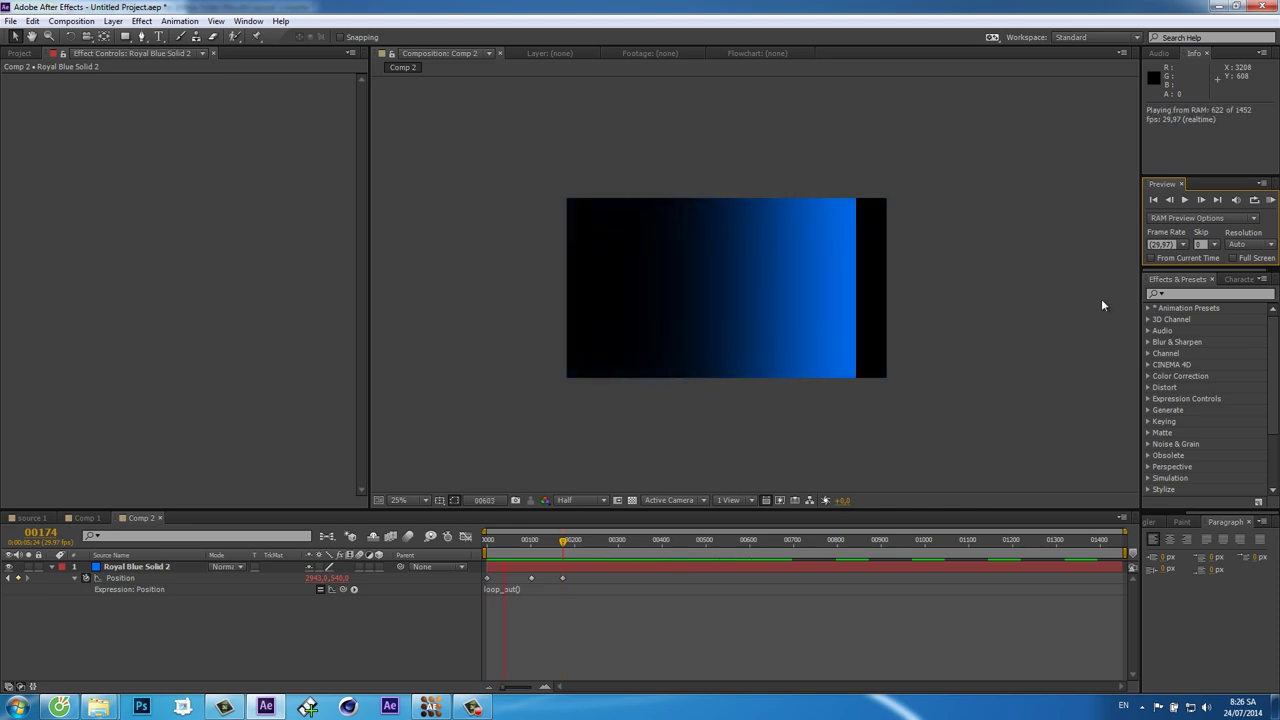
key(space)
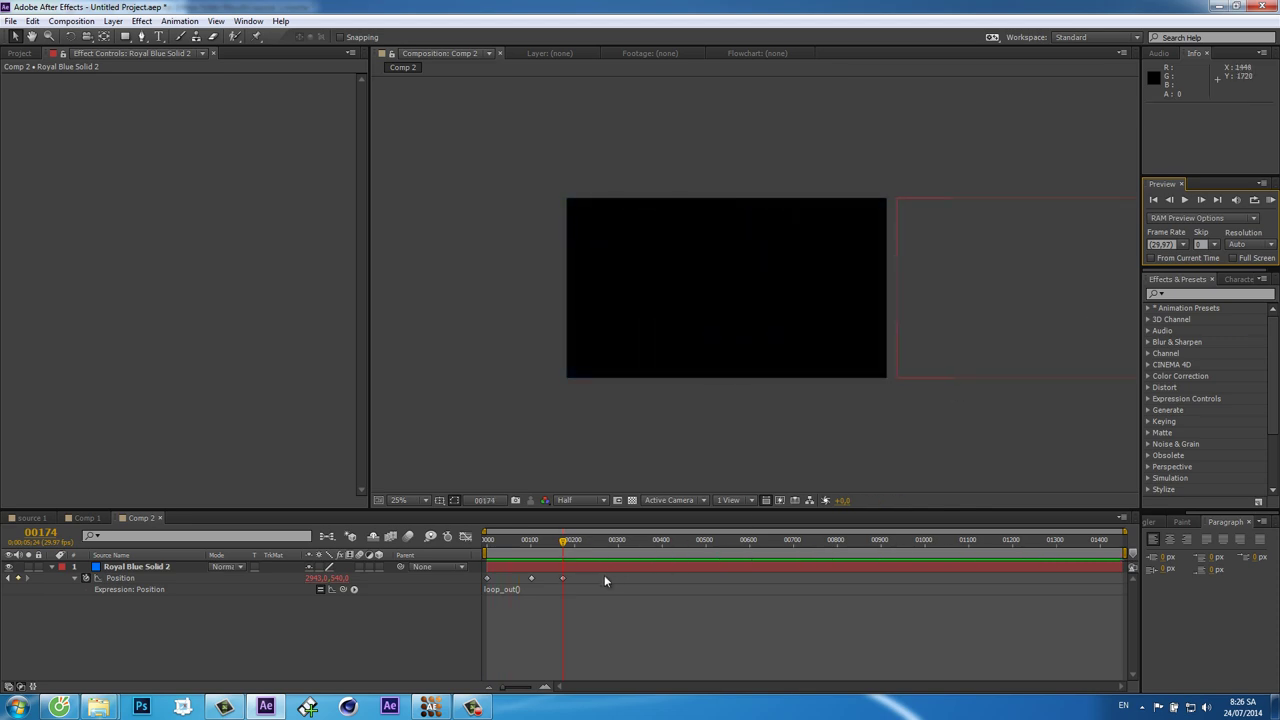
drag(604, 576, 480, 594)
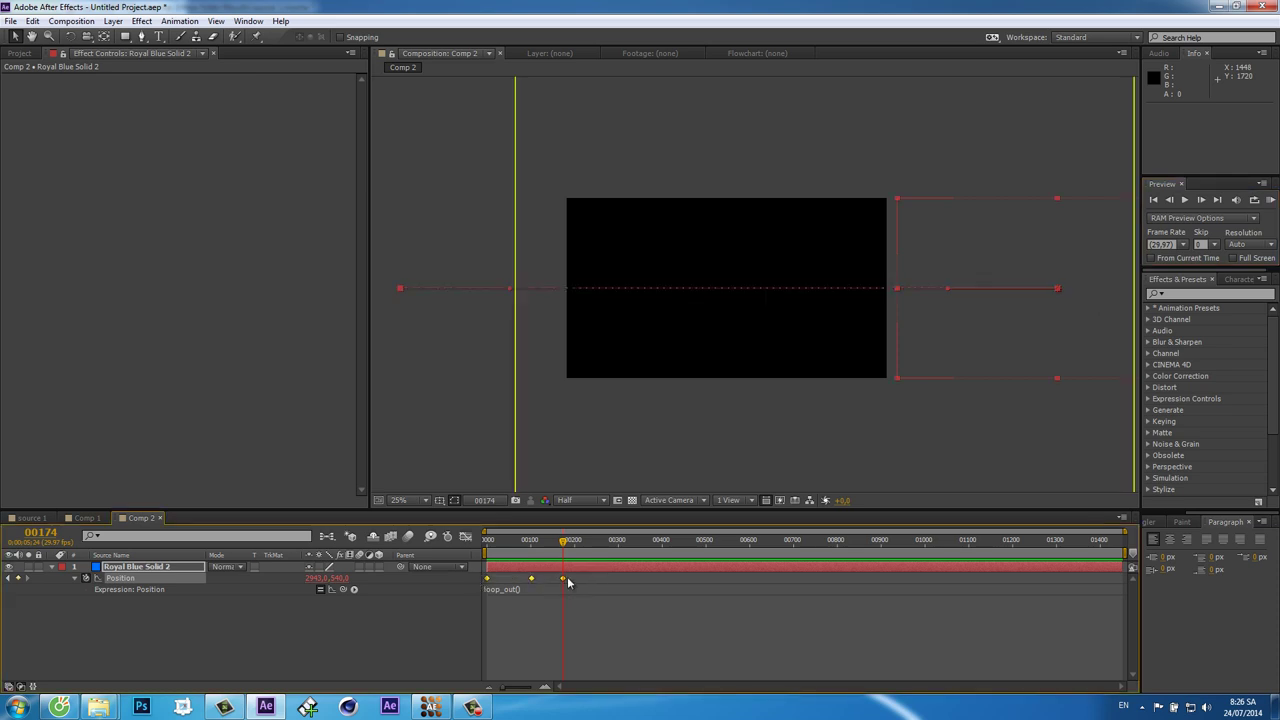
drag(563, 580, 537, 582)
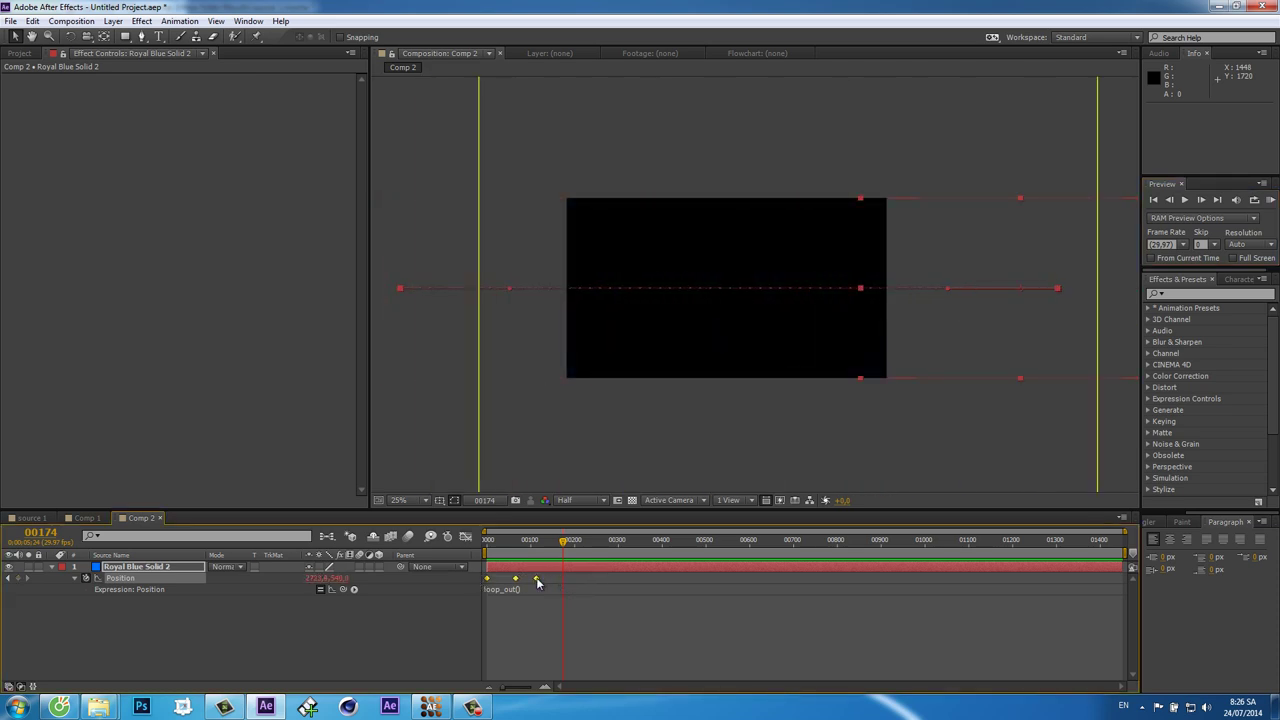
click(1270, 199)
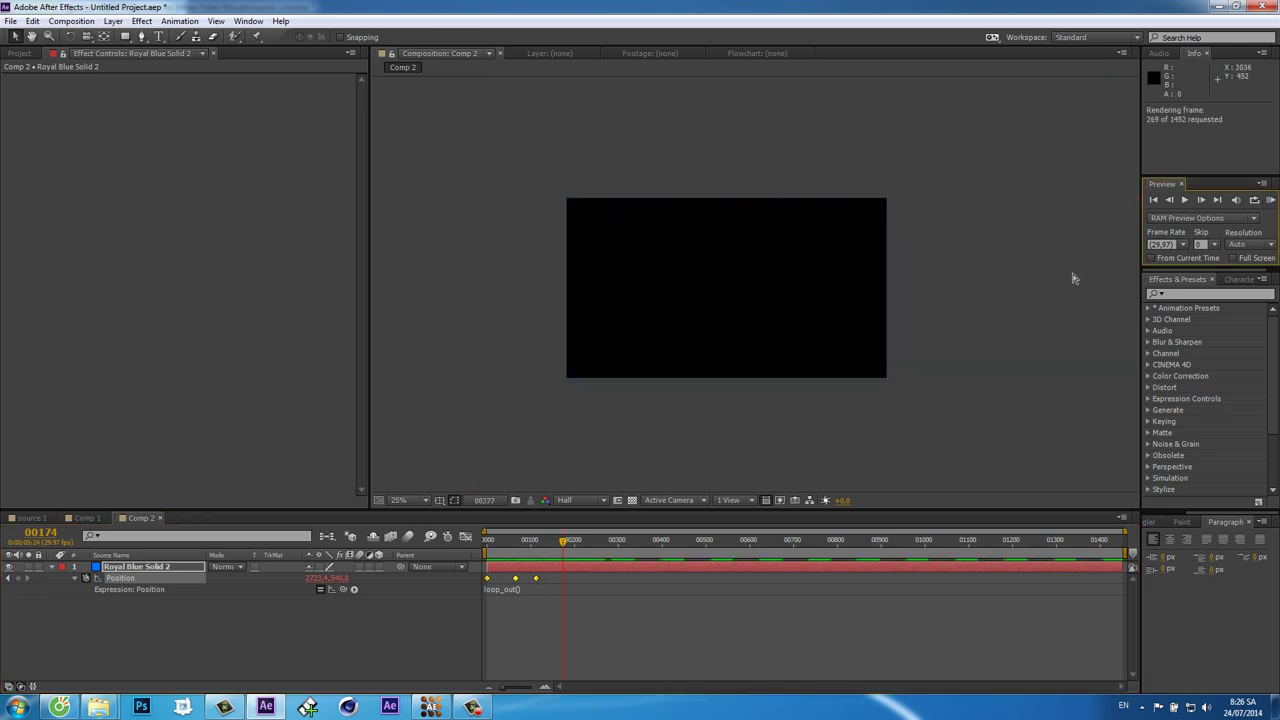
click(564, 575)
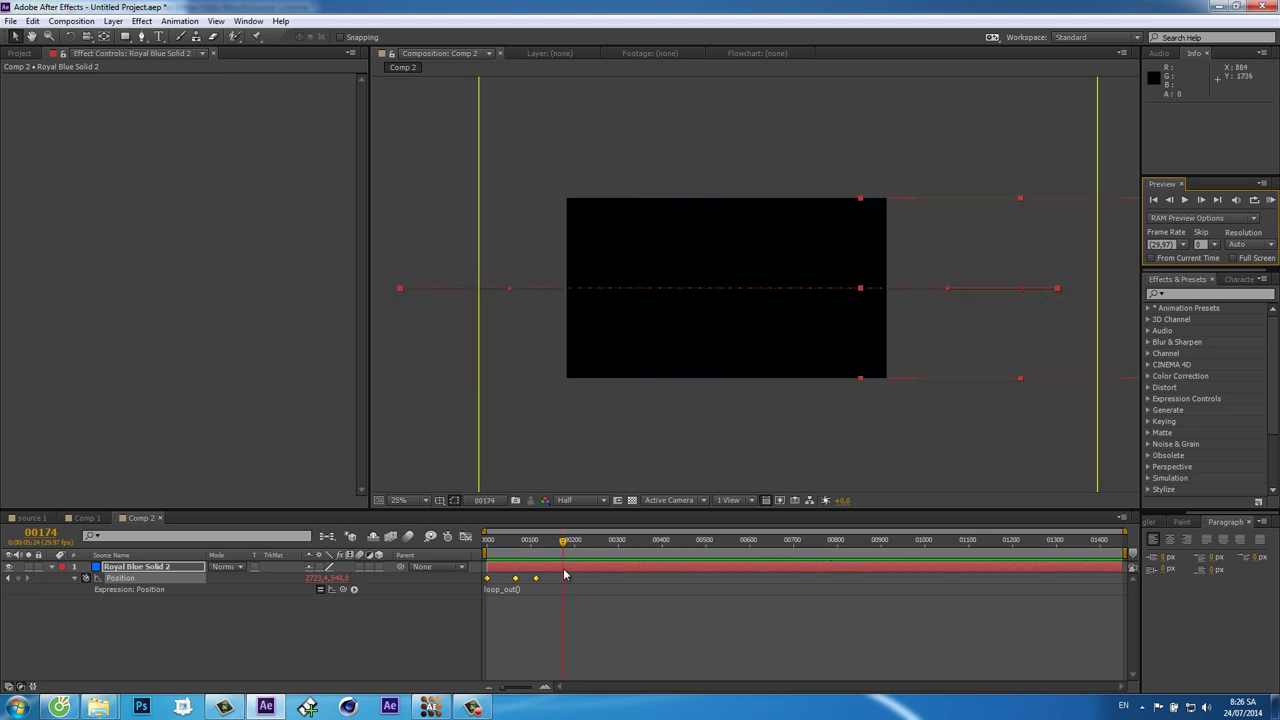
Nudge individual Position keyframes earlier, one at frame 00035, and preview the retimed sweep
drag(535, 579, 507, 579)
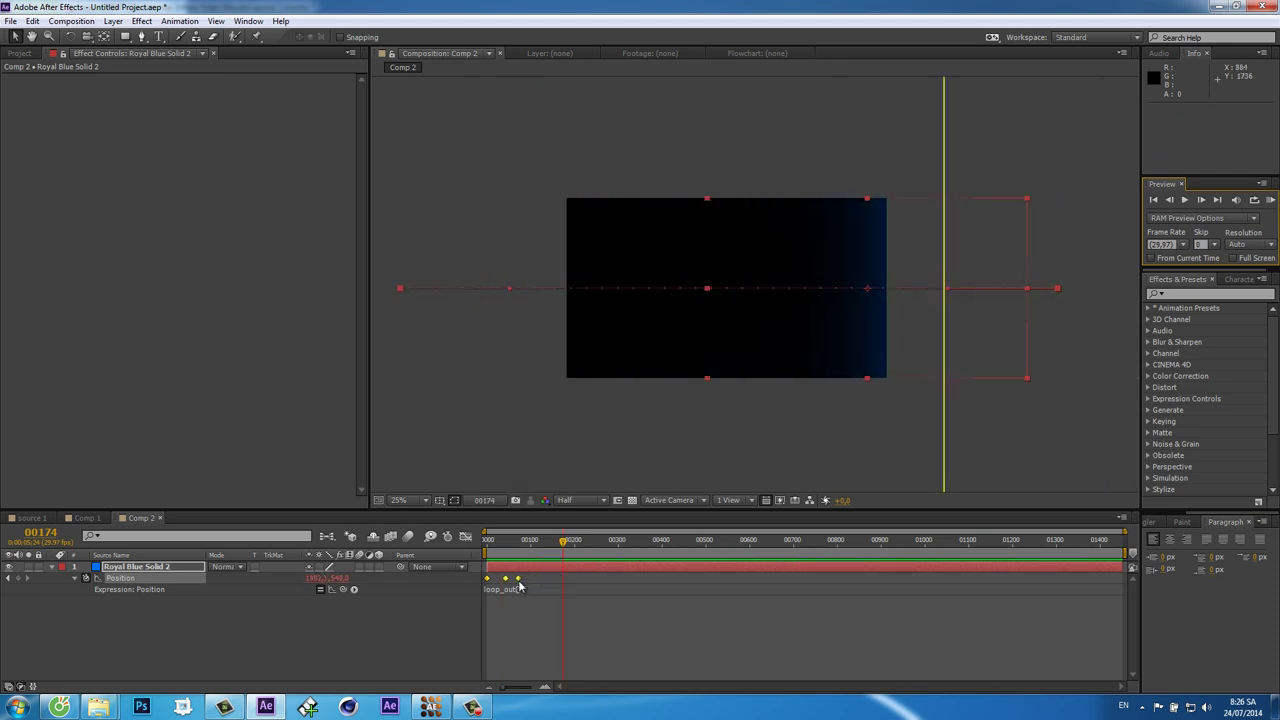
click(1272, 201)
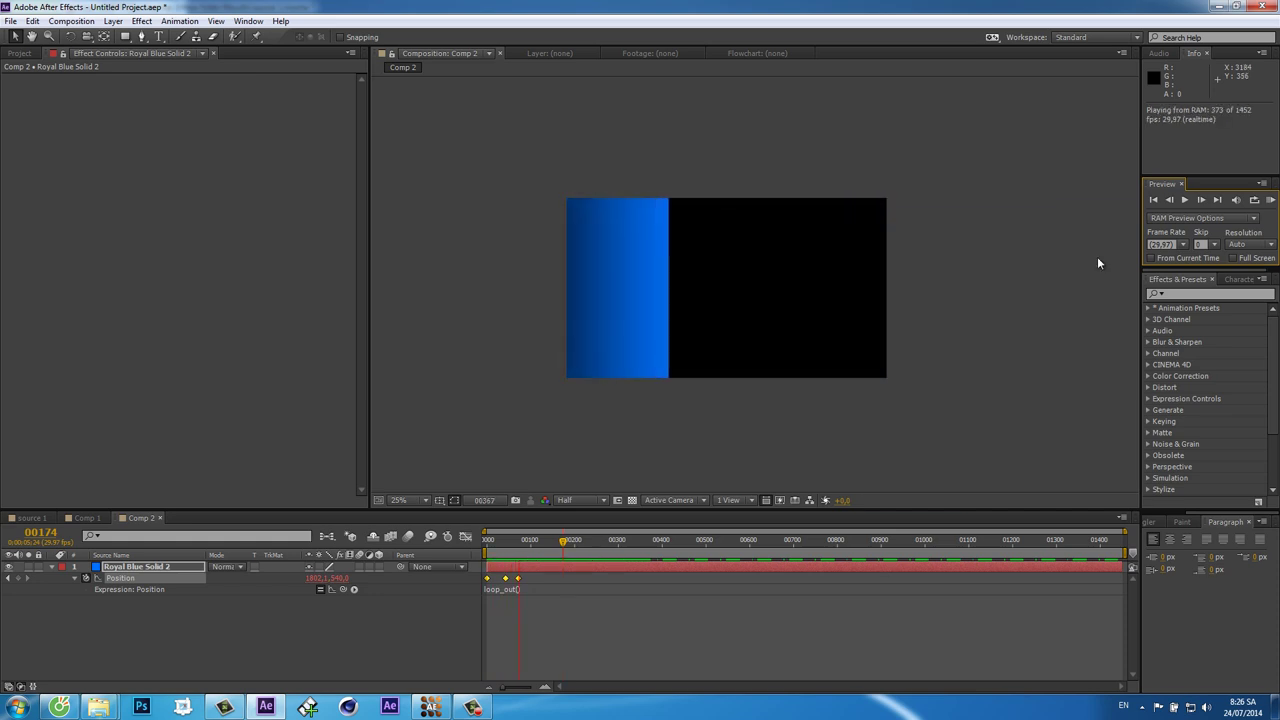
key(space)
click(530, 625)
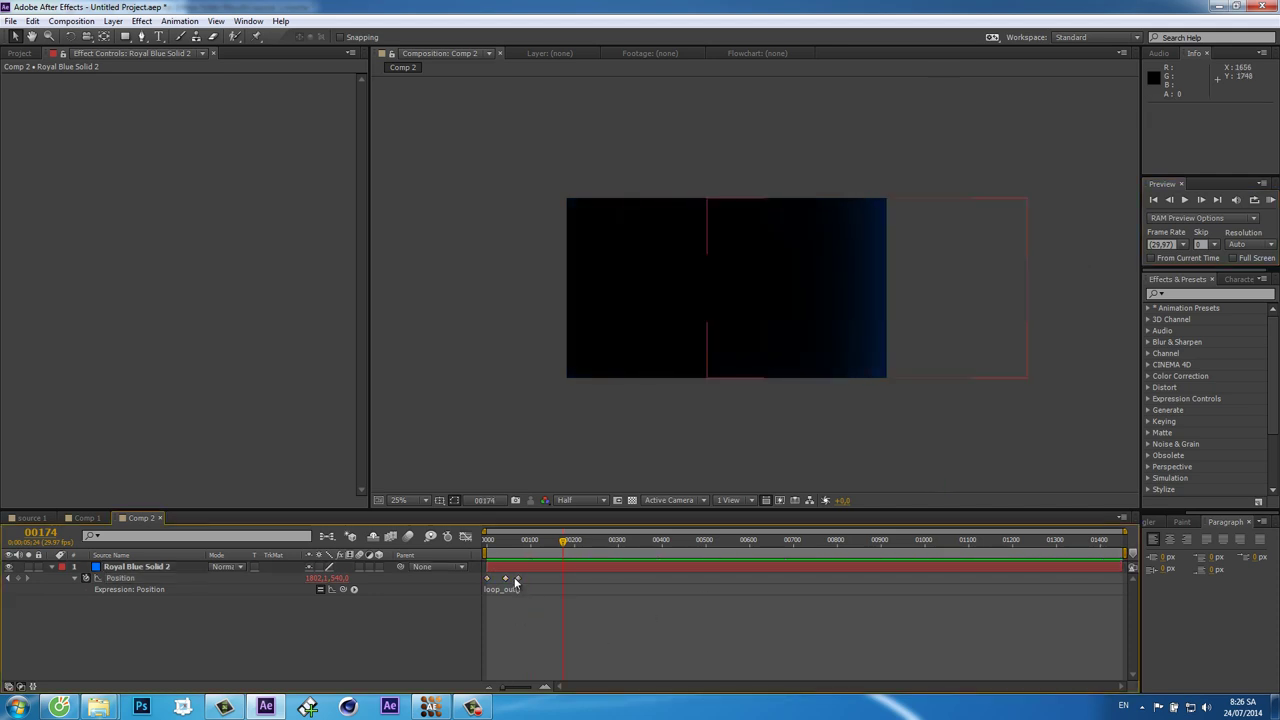
drag(519, 578, 513, 580)
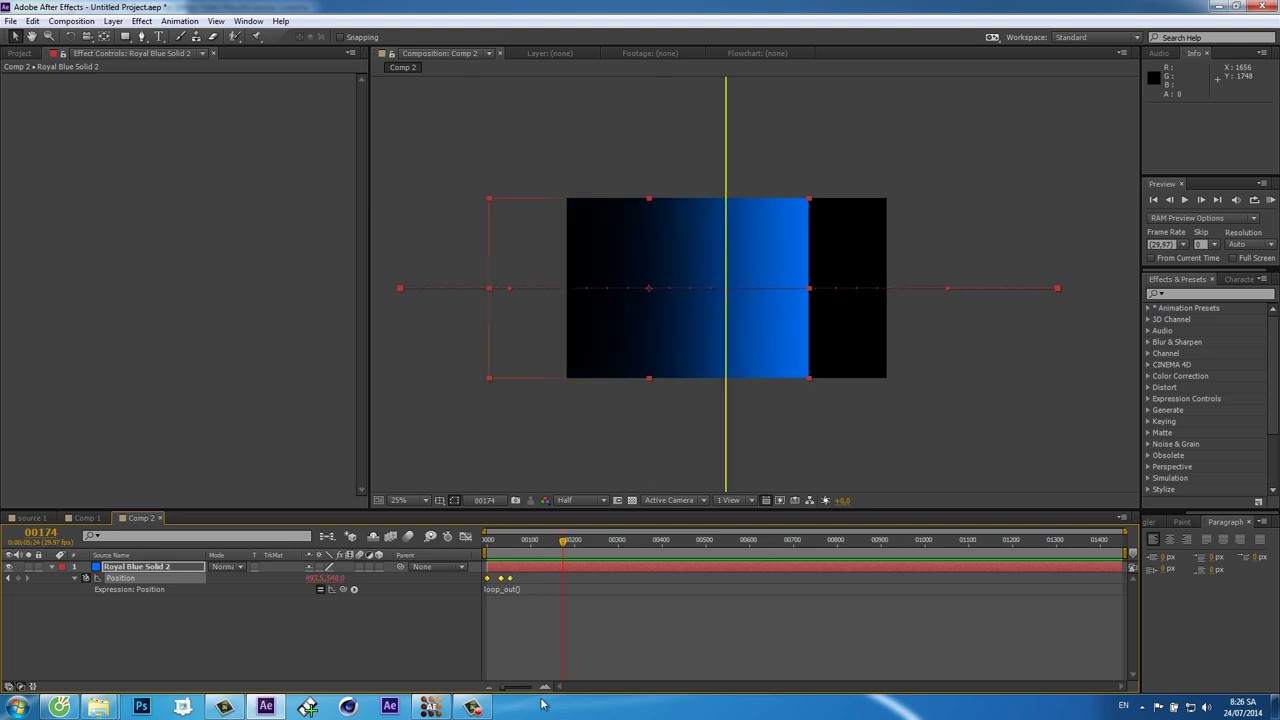
mouse_move(548, 687)
mouse_down()
mouse_move(621, 690)
mouse_move(566, 689)
mouse_up()
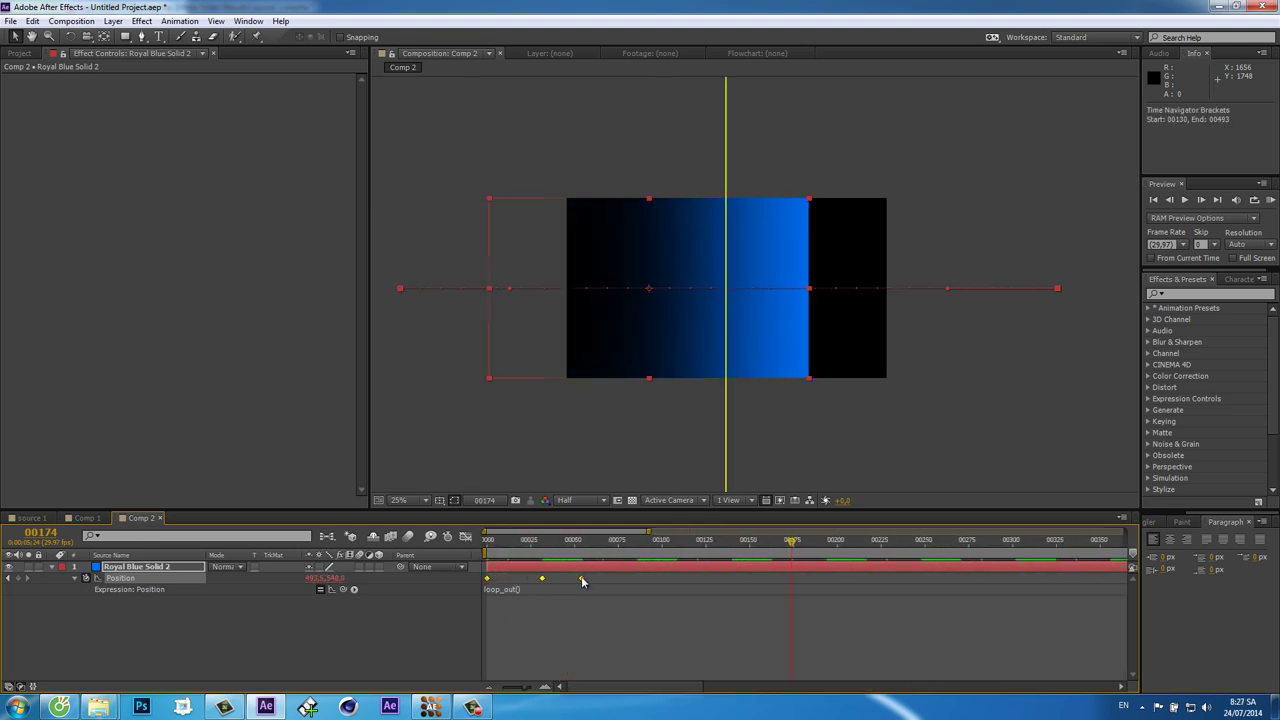
drag(583, 582, 555, 584)
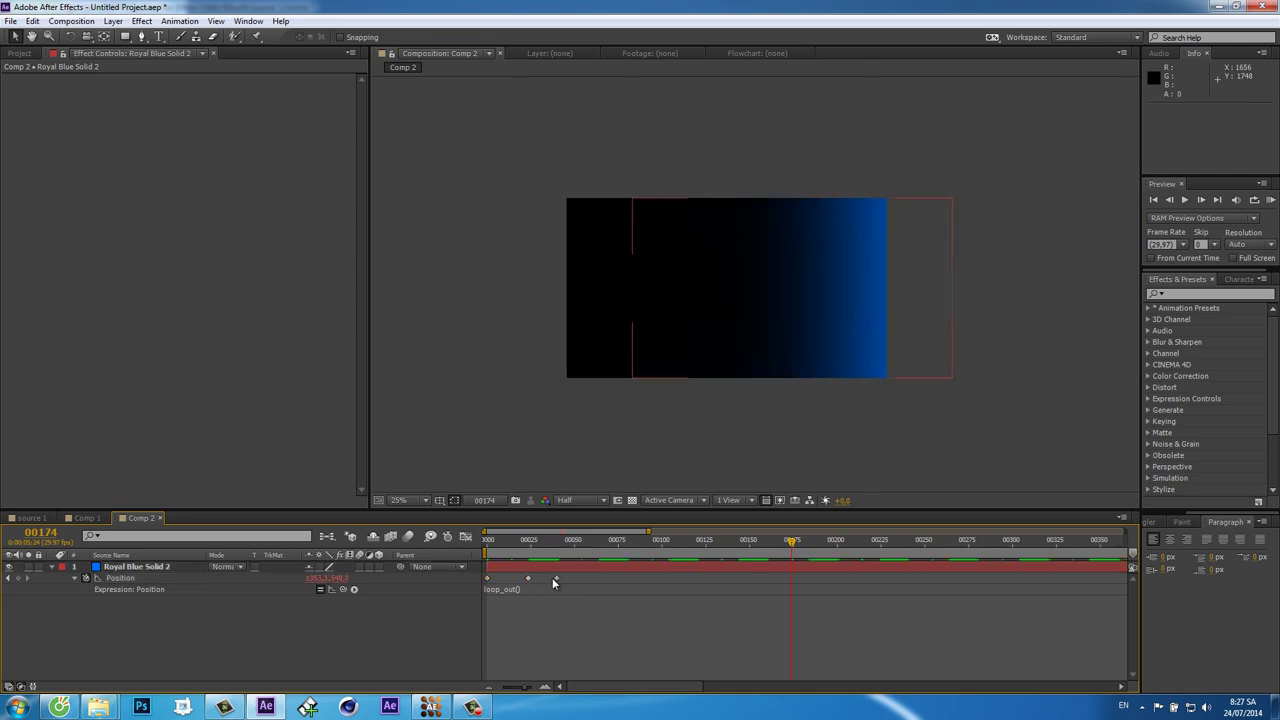
click(552, 580)
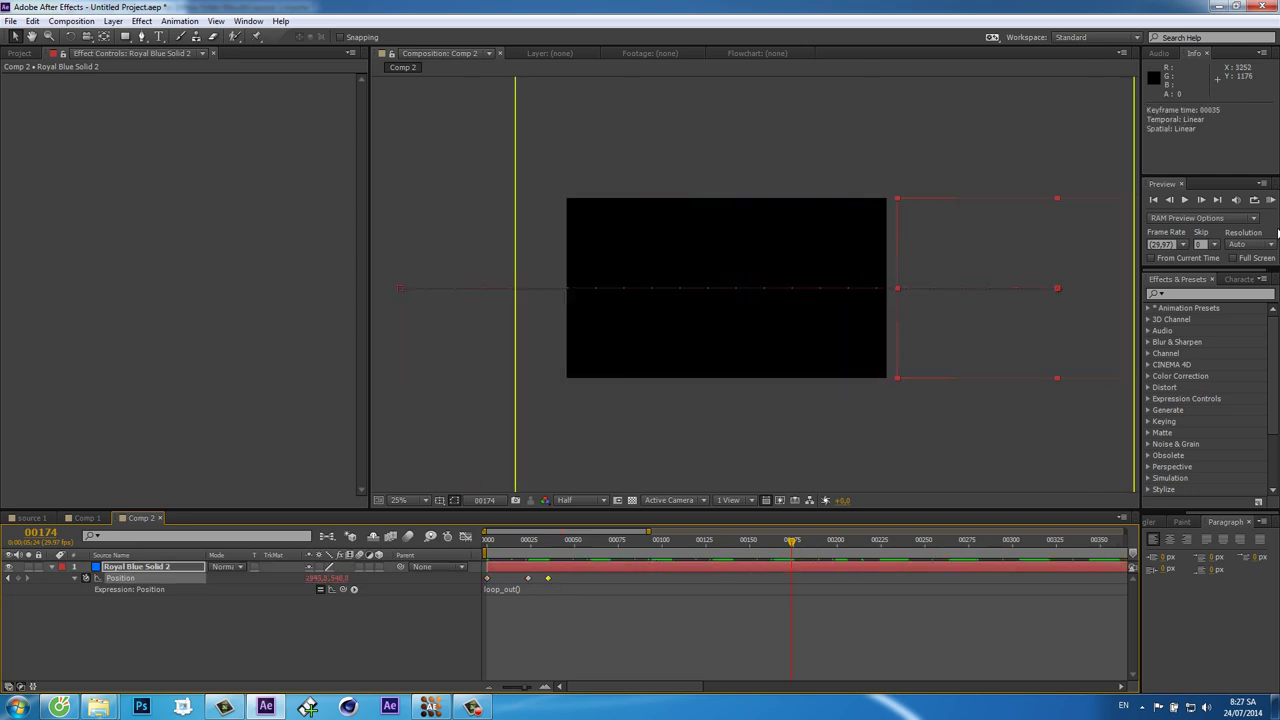
click(1271, 200)
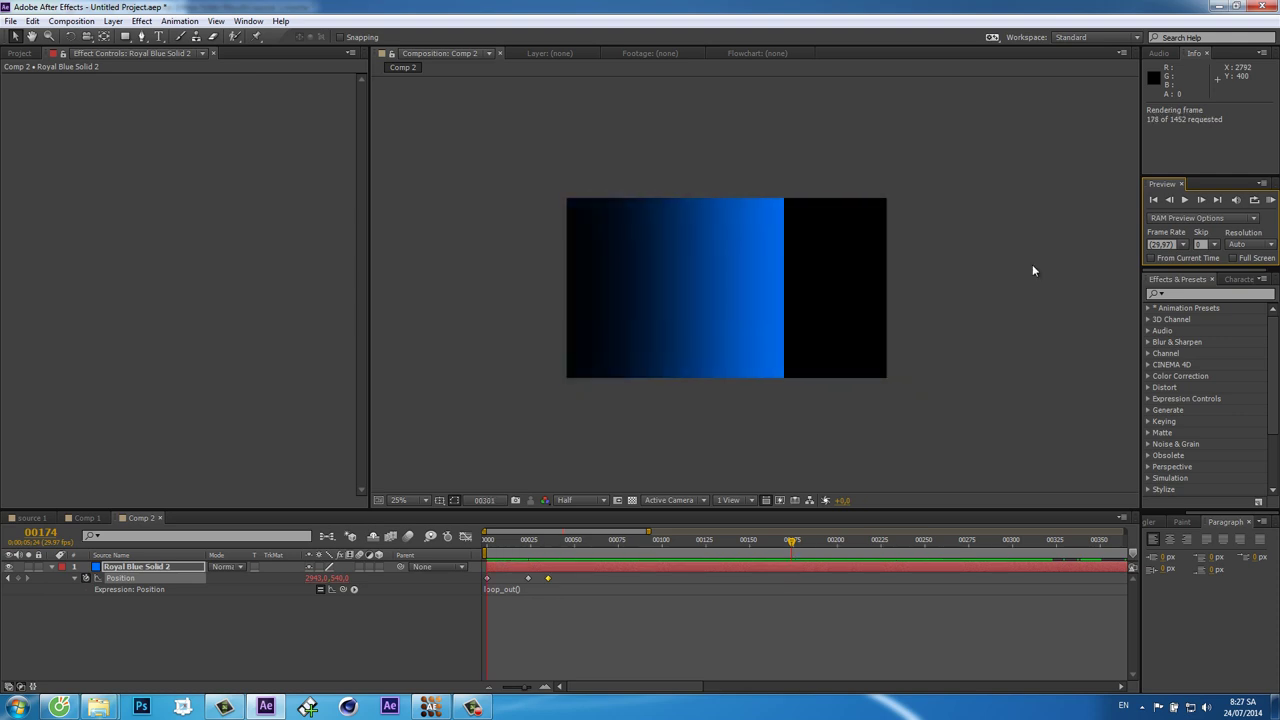
key(space)
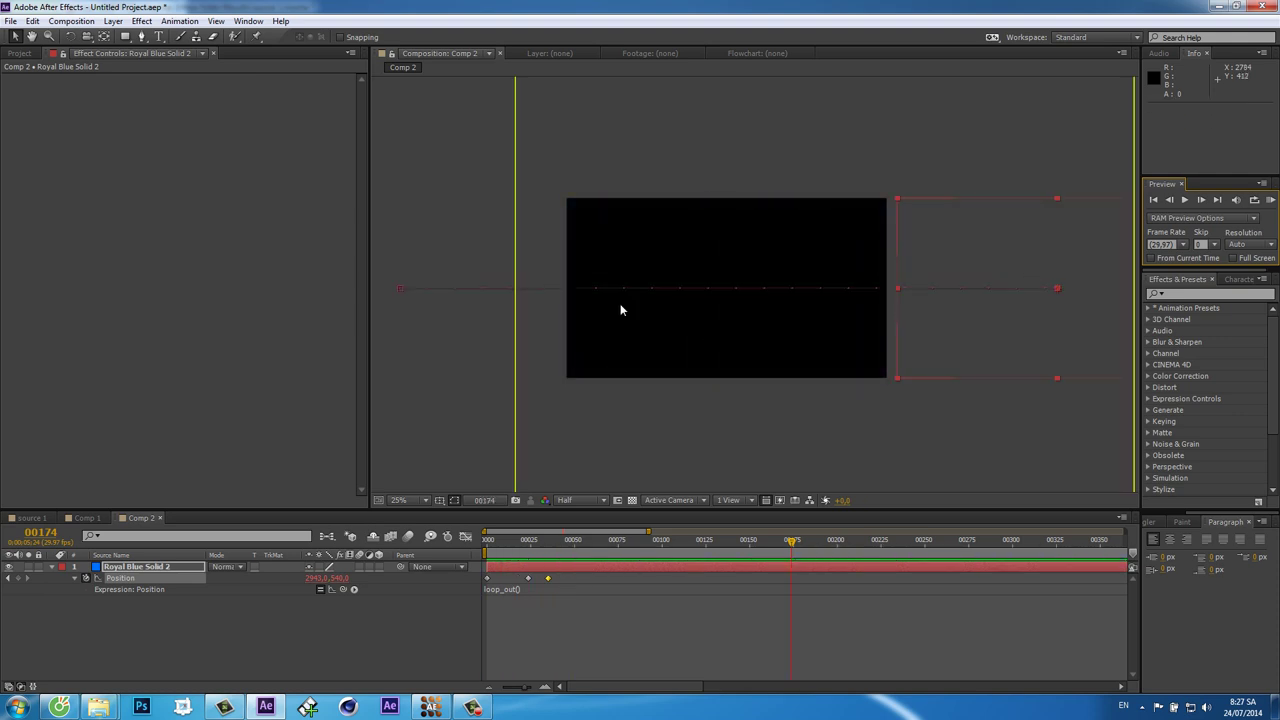
Switch to the source 1 comp and mocha AE, then start an X-spline Layer 8 on the left panel
click(30, 518)
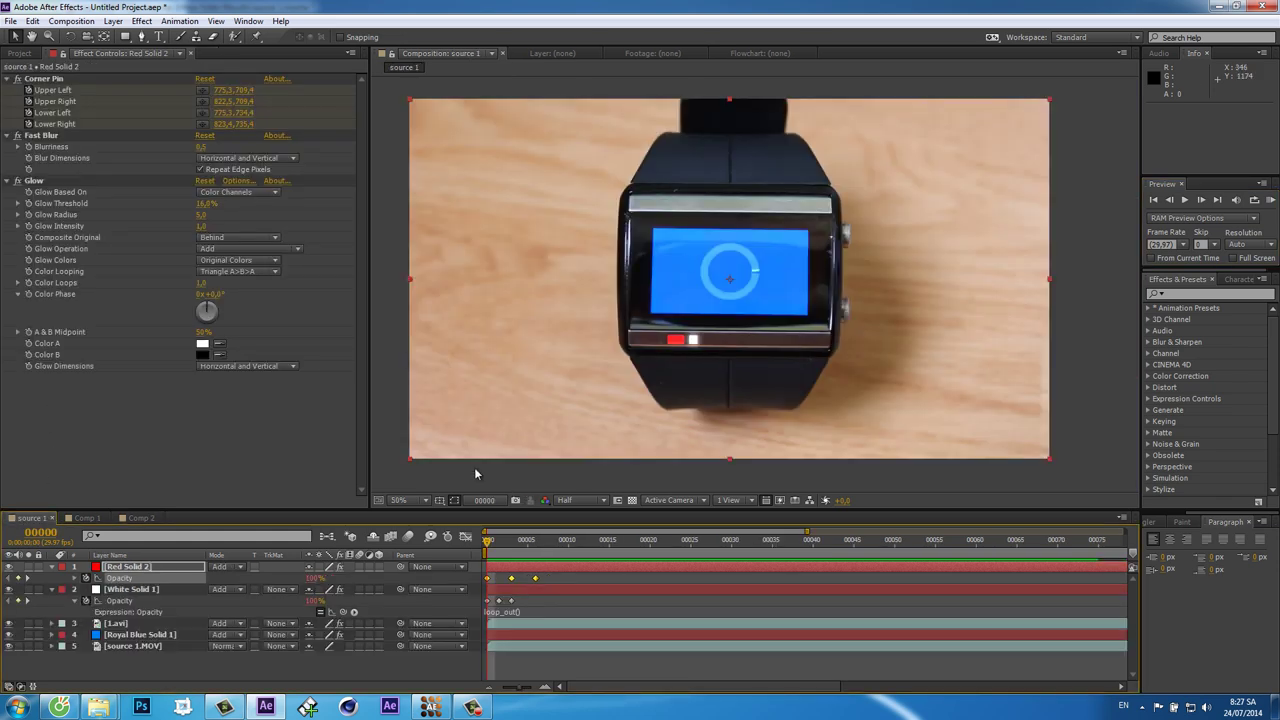
mouse_move(462, 707)
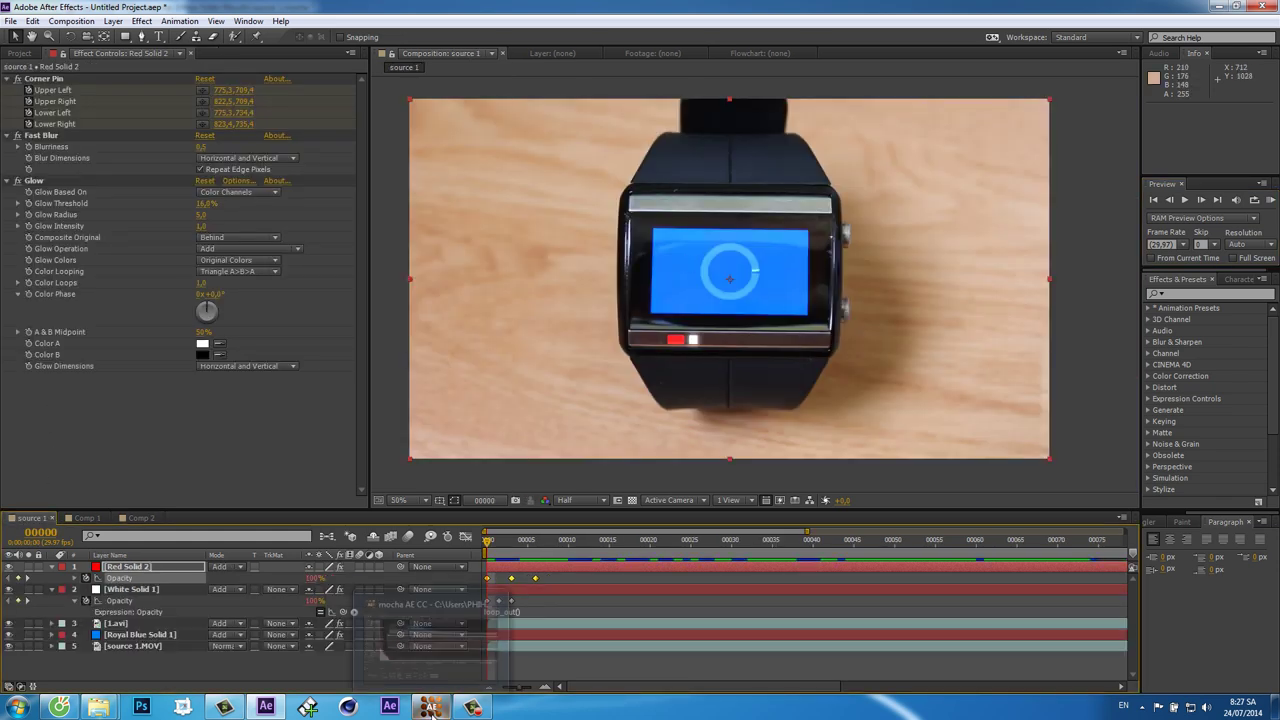
click(435, 630)
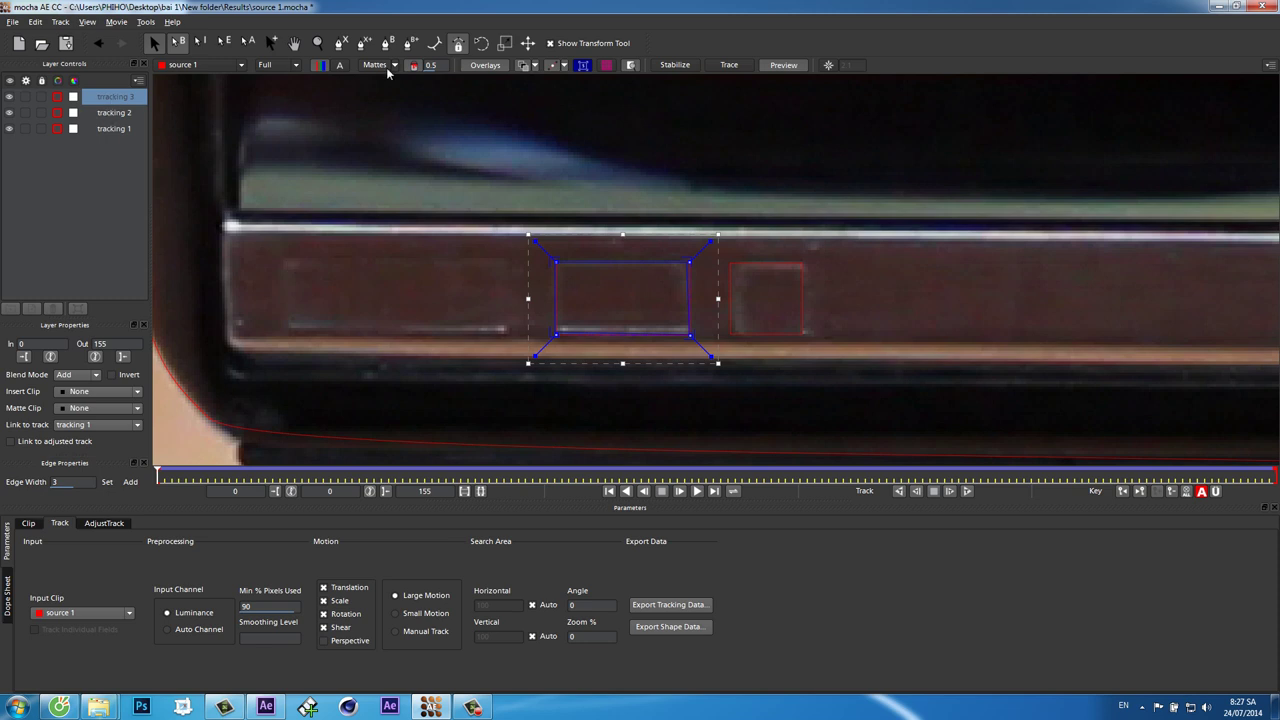
click(341, 43)
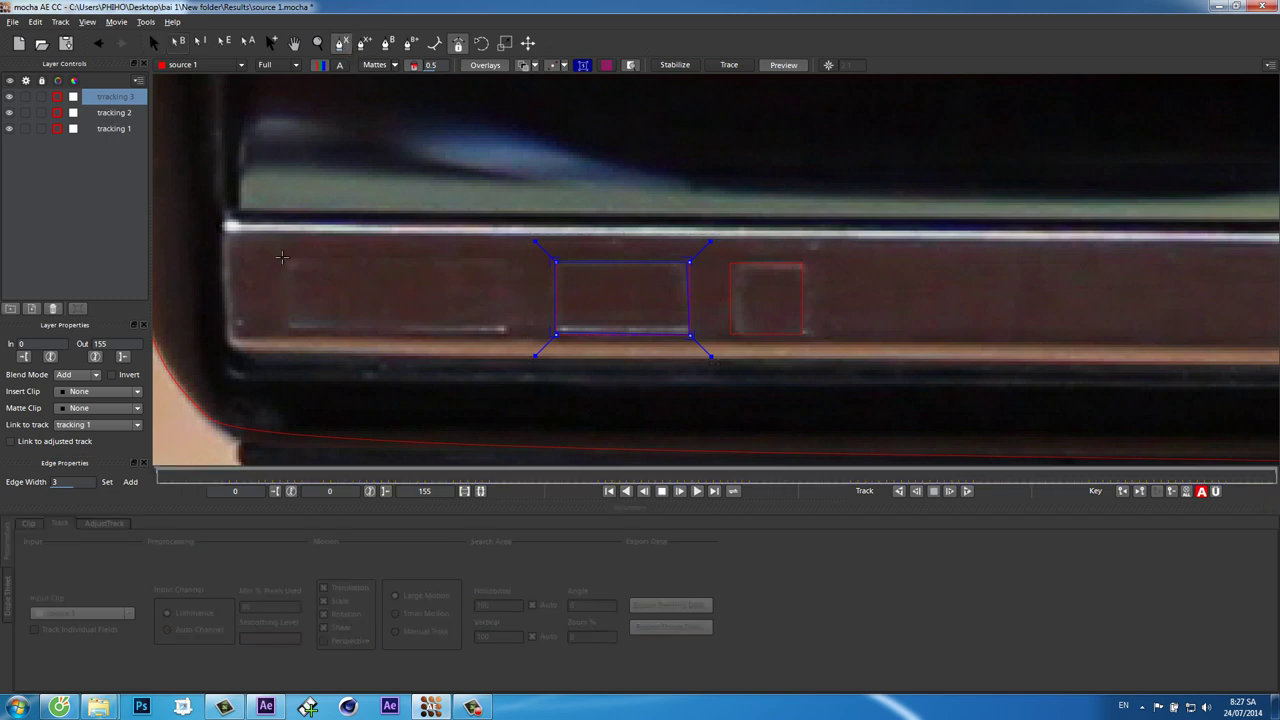
click(282, 257)
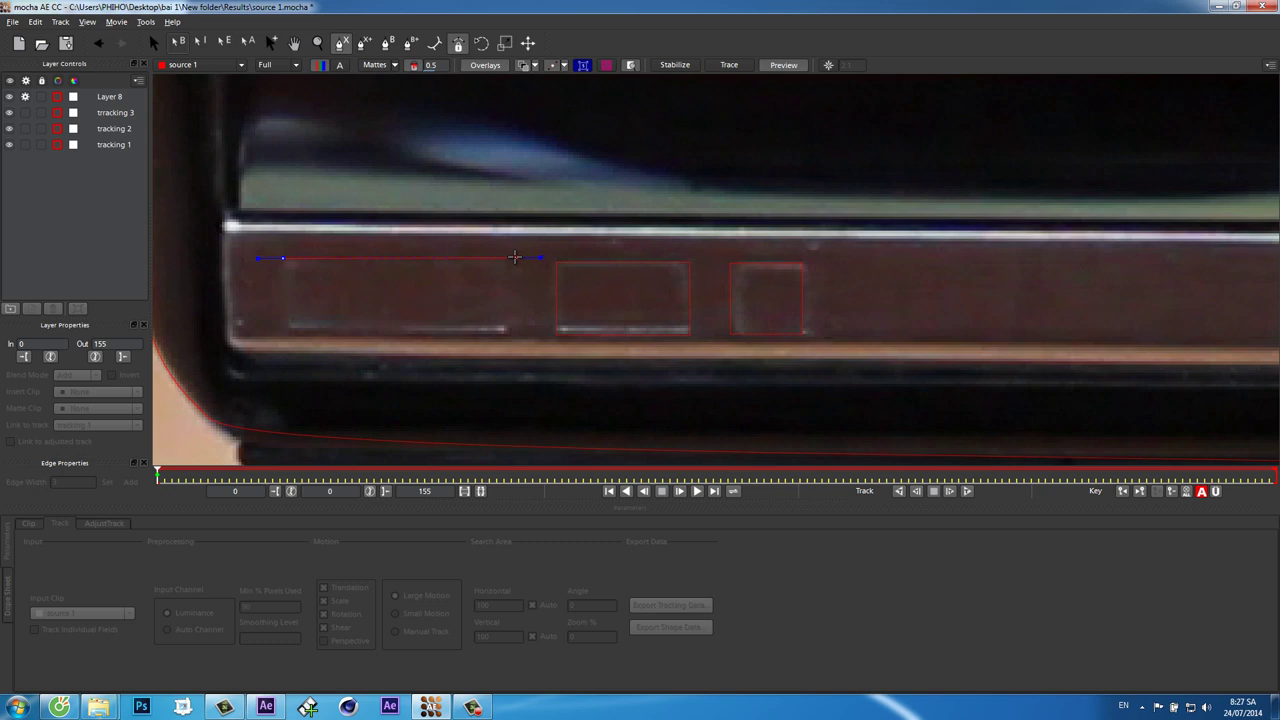
Close Layer 8's four-point shape and align its points to the lower band's left rectangle
click(514, 257)
click(511, 333)
click(285, 331)
right_click(285, 331)
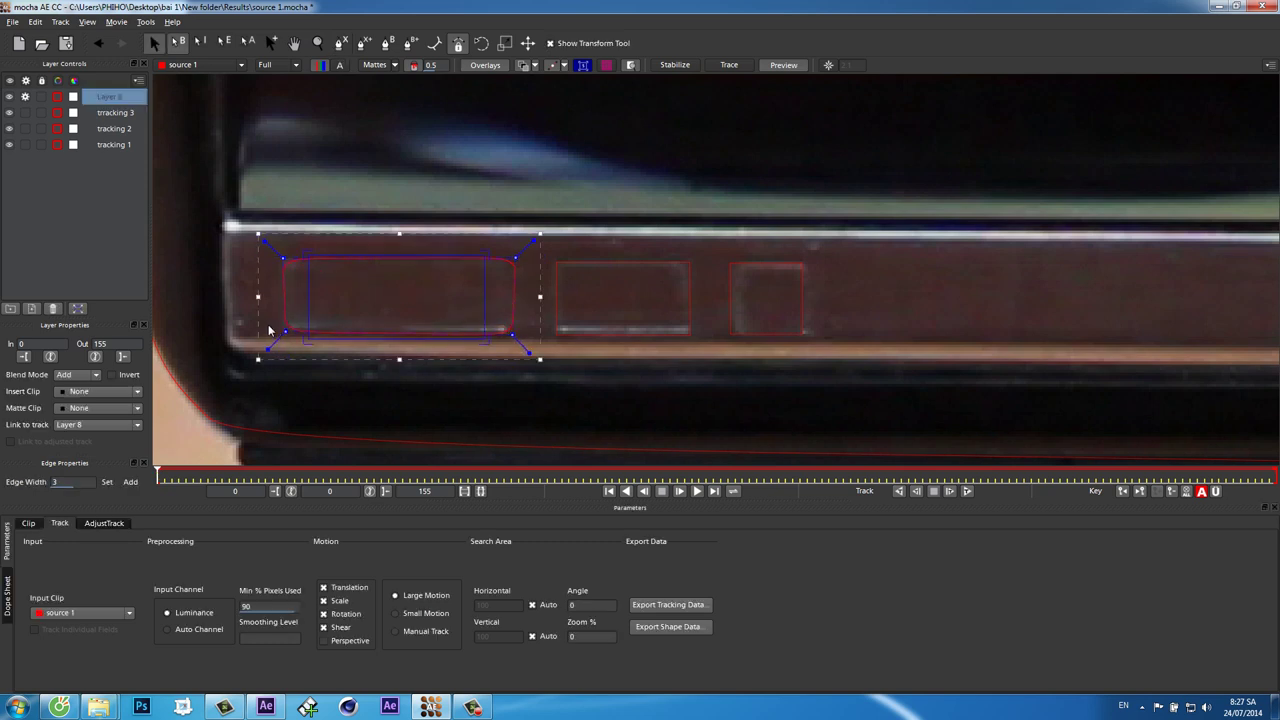
click(583, 66)
click(282, 240)
drag(517, 393, 530, 397)
drag(535, 243, 538, 239)
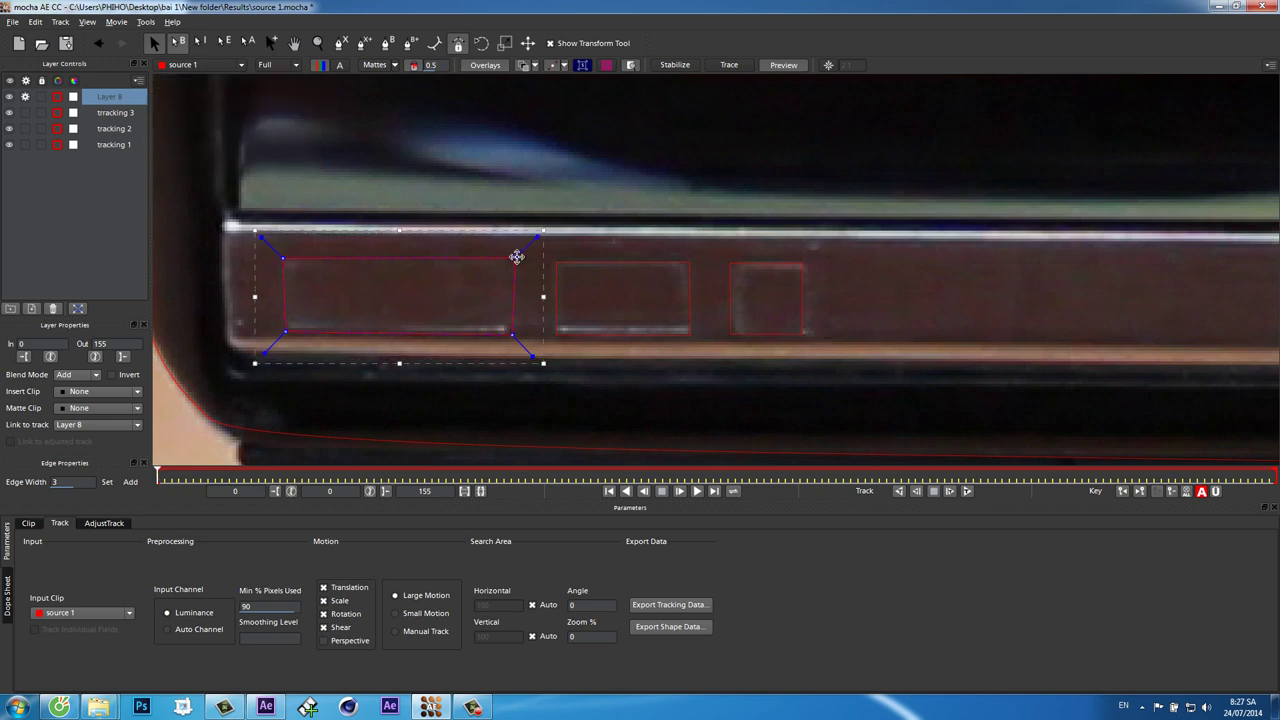
drag(516, 257, 511, 258)
drag(516, 329, 511, 331)
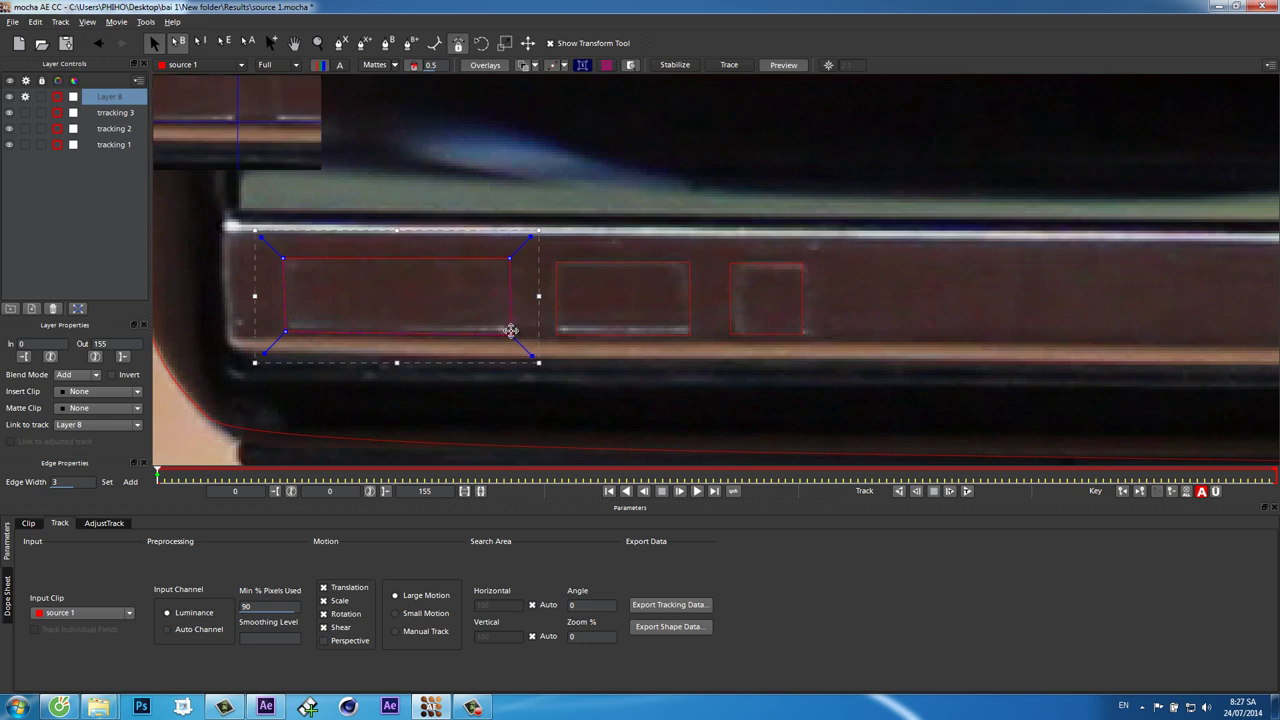
drag(284, 333, 281, 332)
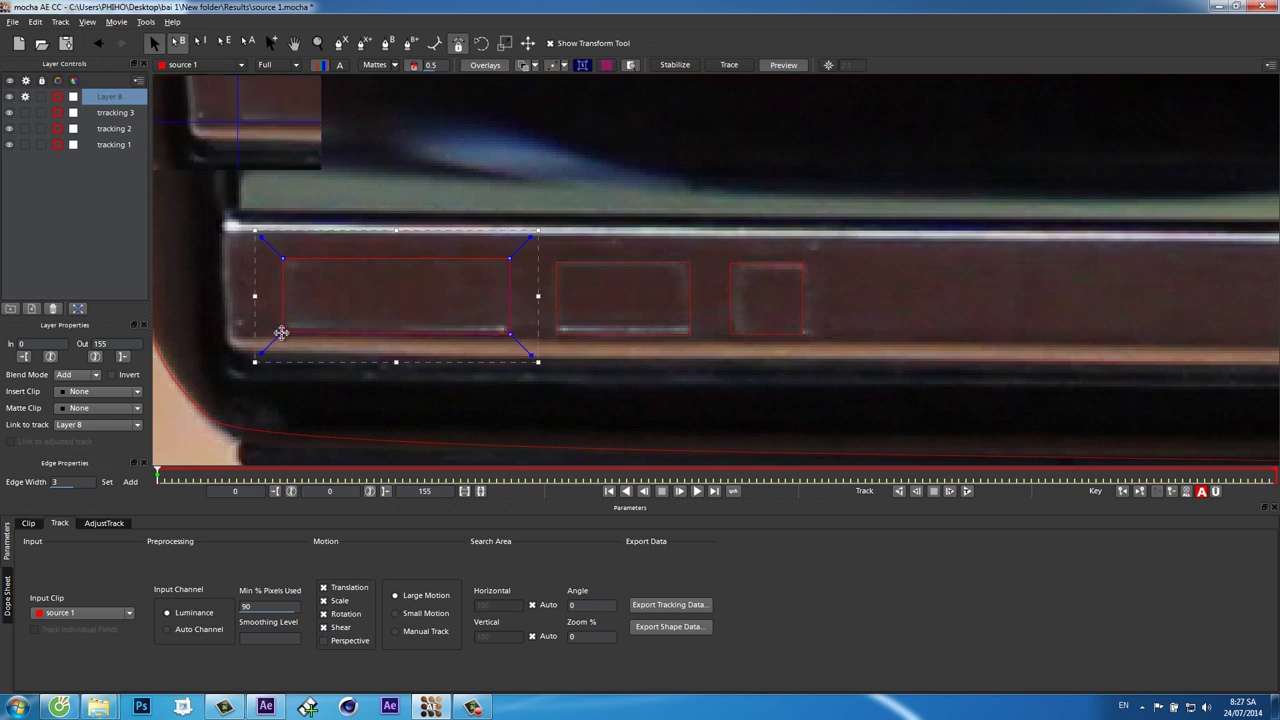
drag(280, 259, 281, 258)
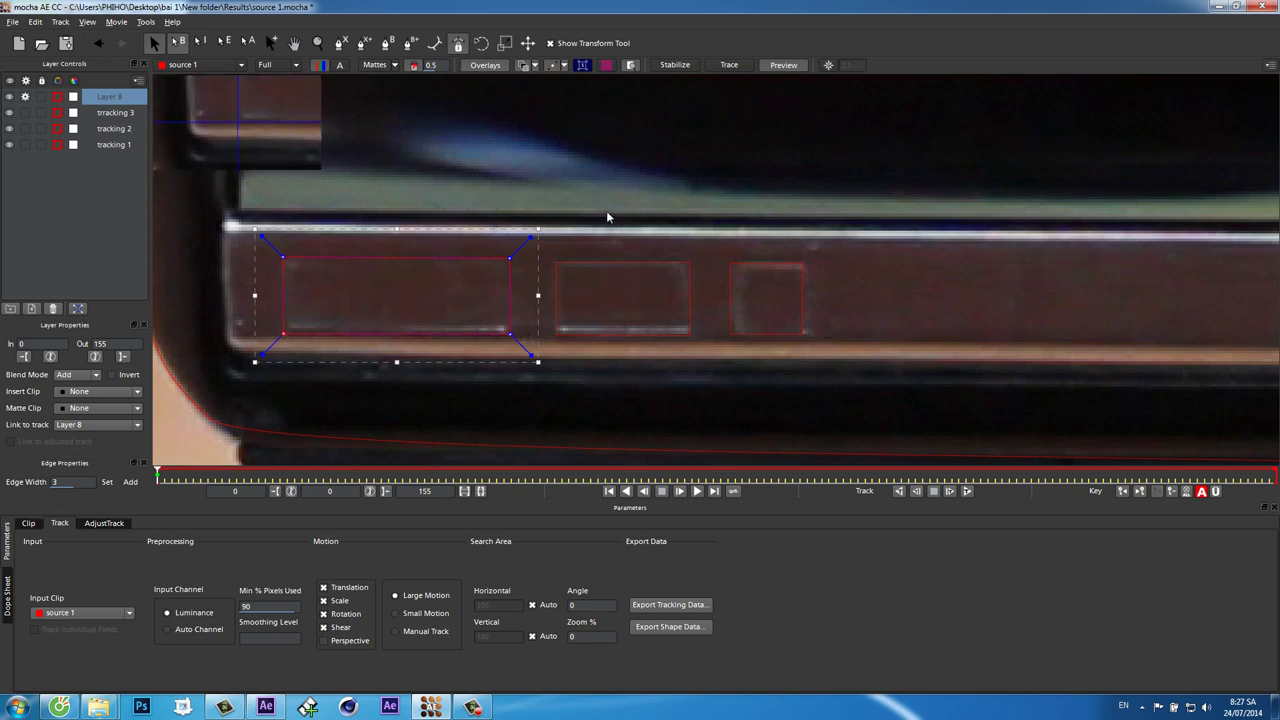
Show the planar surface and pin its four corners to the left rectangle's corners
click(582, 66)
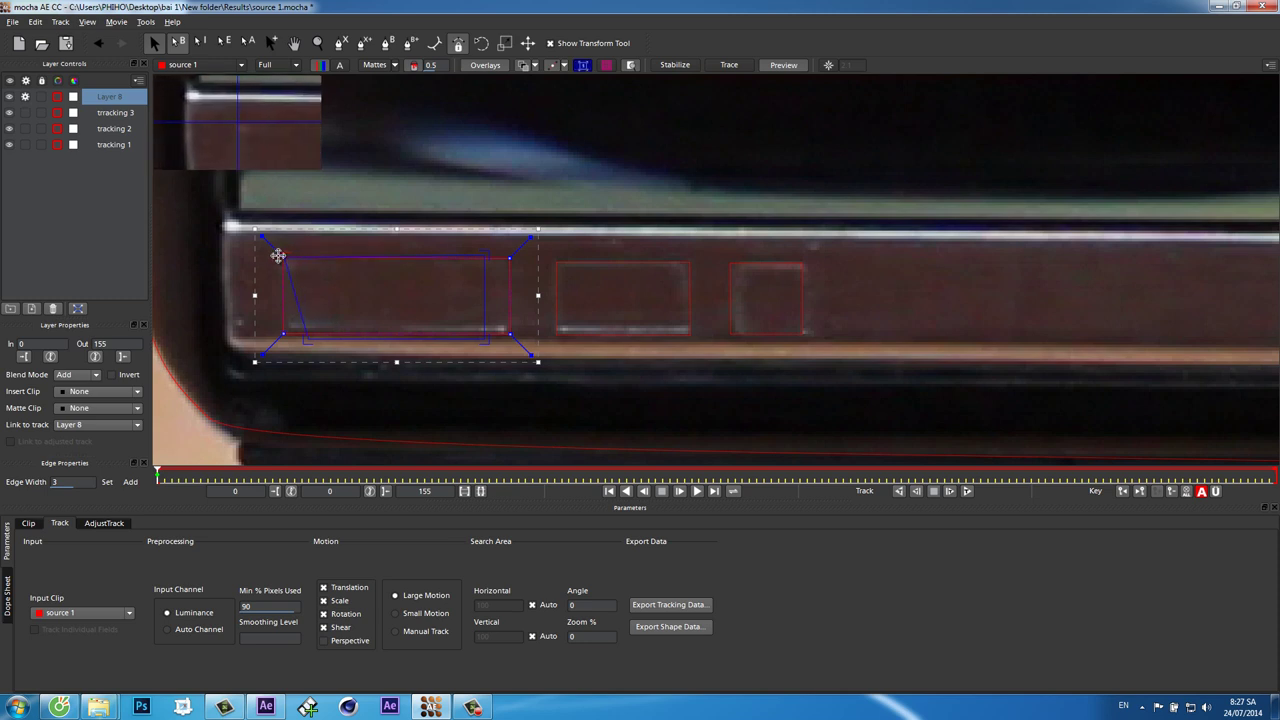
drag(303, 255, 284, 257)
drag(480, 249, 509, 257)
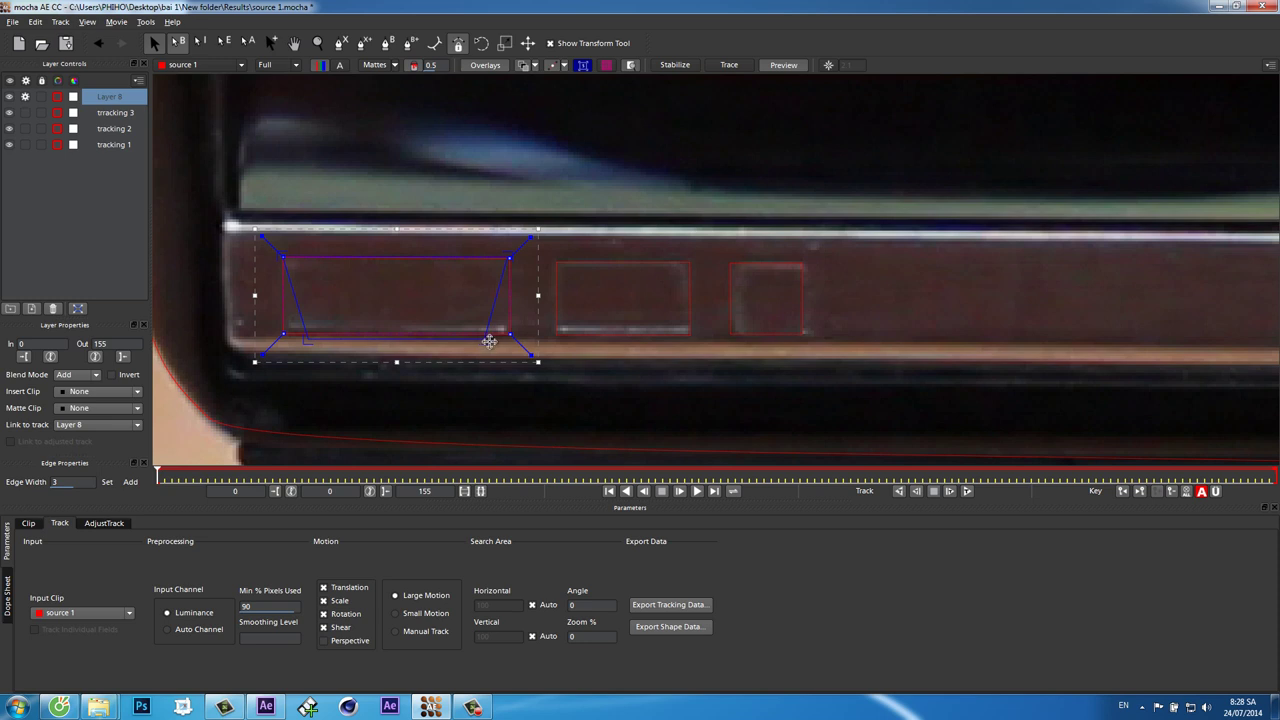
drag(489, 341, 510, 335)
drag(310, 342, 285, 338)
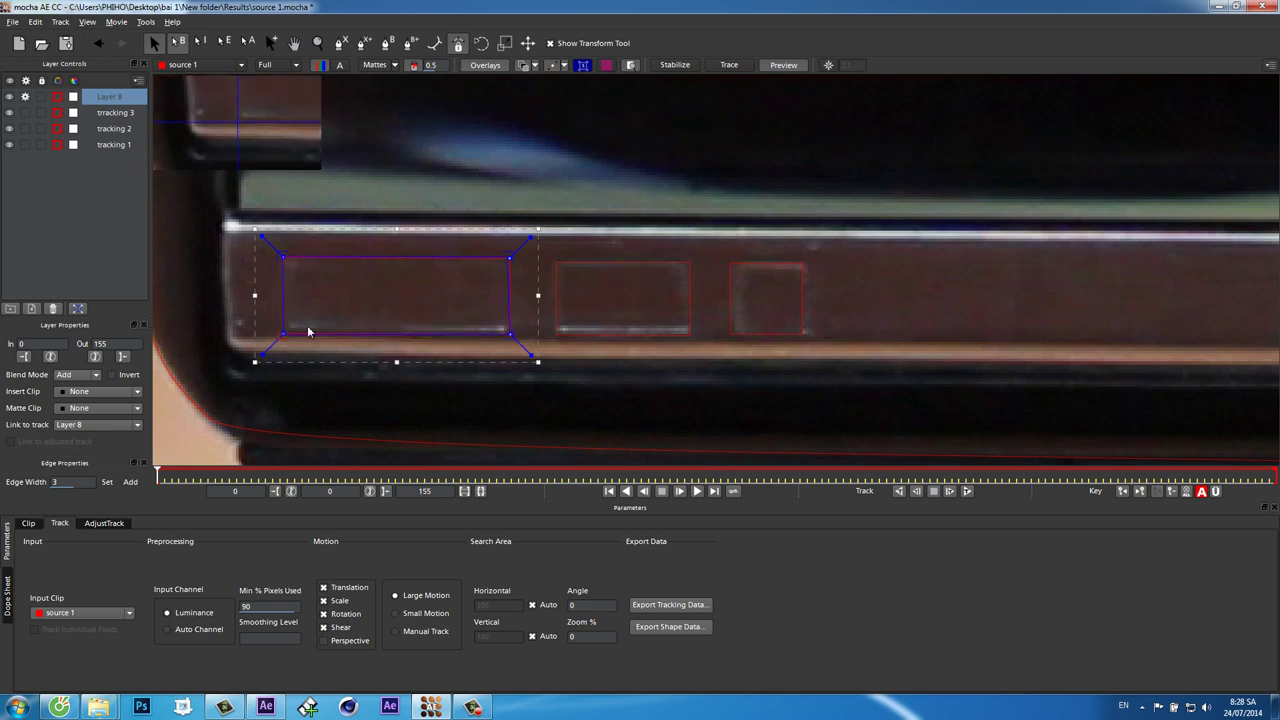
Rename Layer 8 to 'tracking 4' and link it to the tracking 1 track
double_click(113, 97)
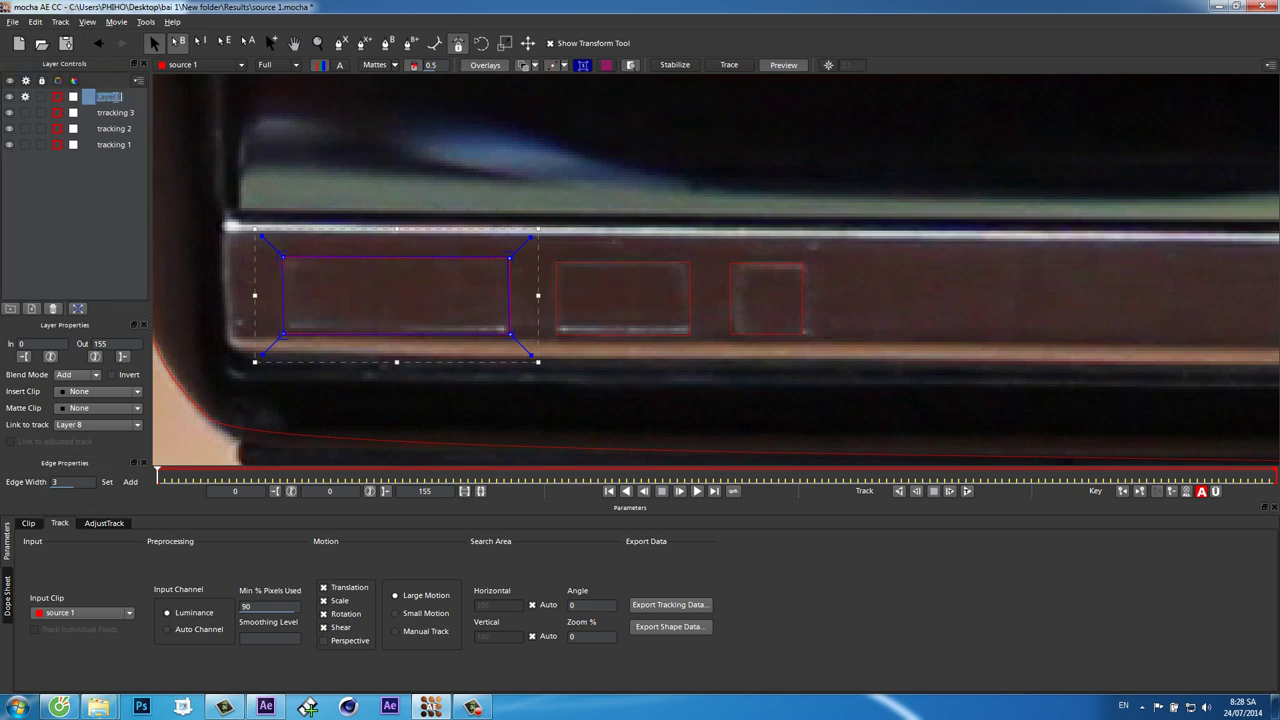
text(tracking 4)
key(Return)
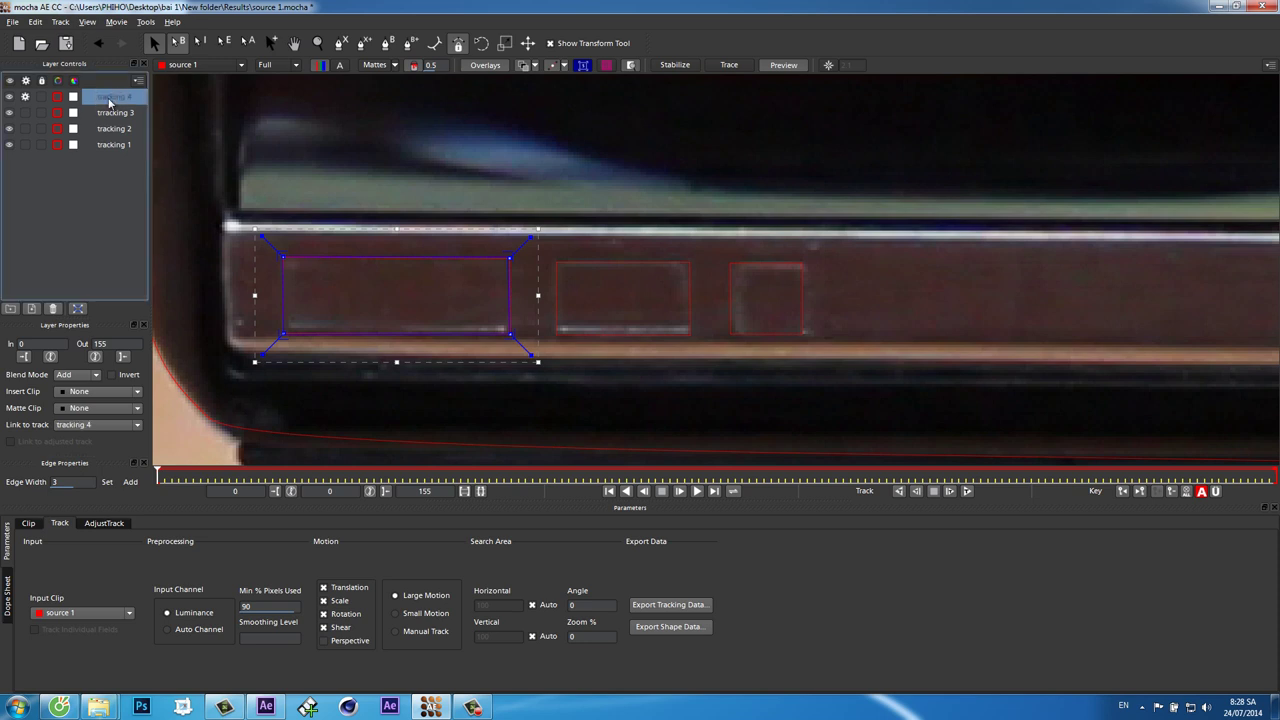
click(100, 424)
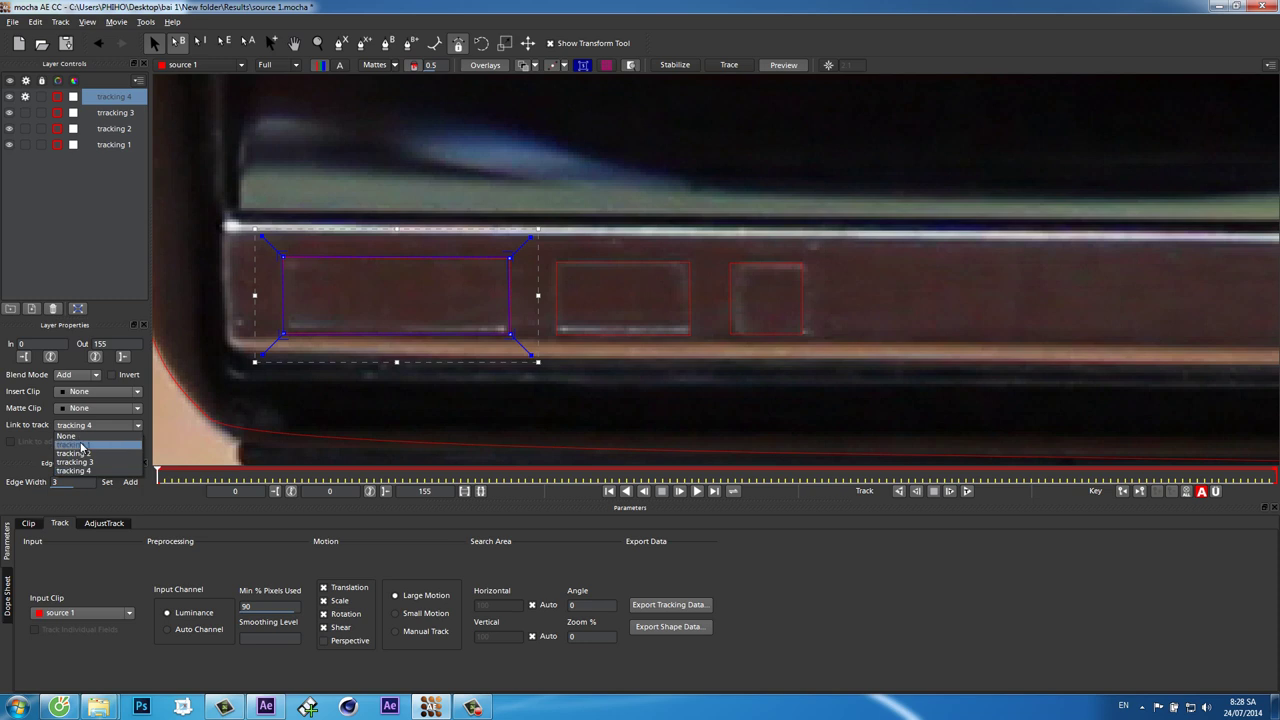
click(90, 468)
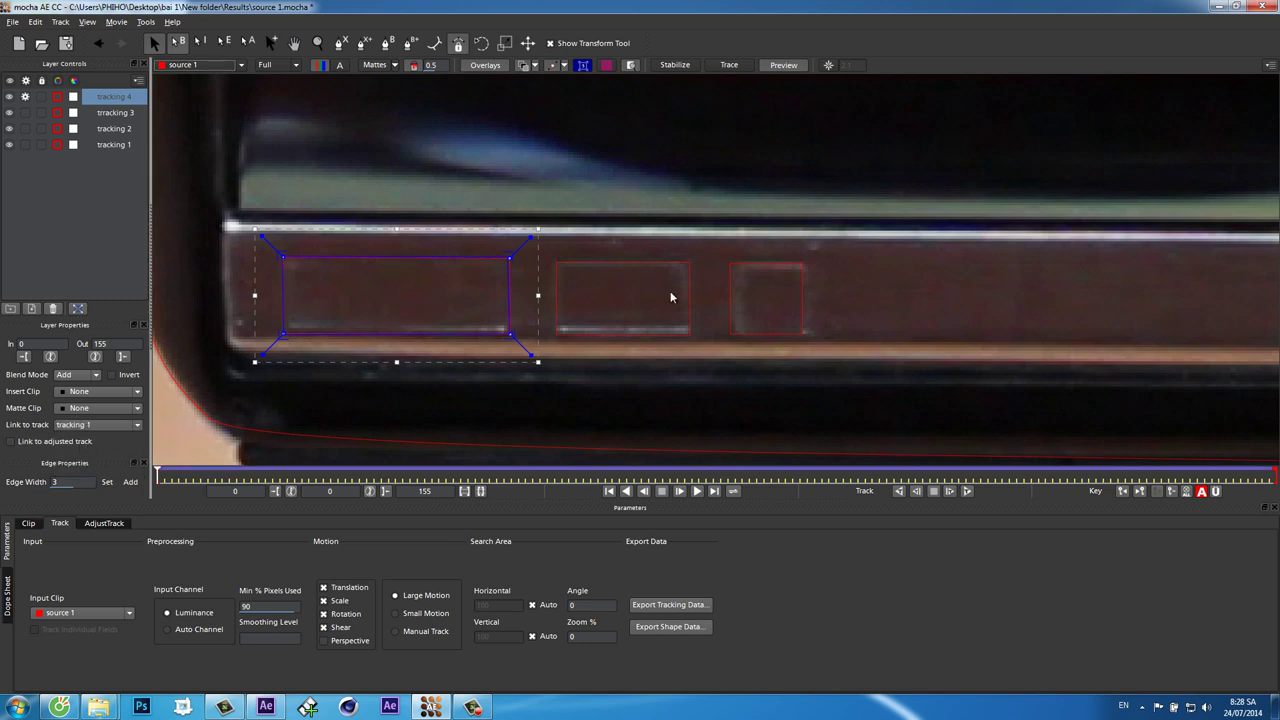
Copy tracking 4's data to the clipboard as AE Corner Pin and return to After Effects
click(670, 605)
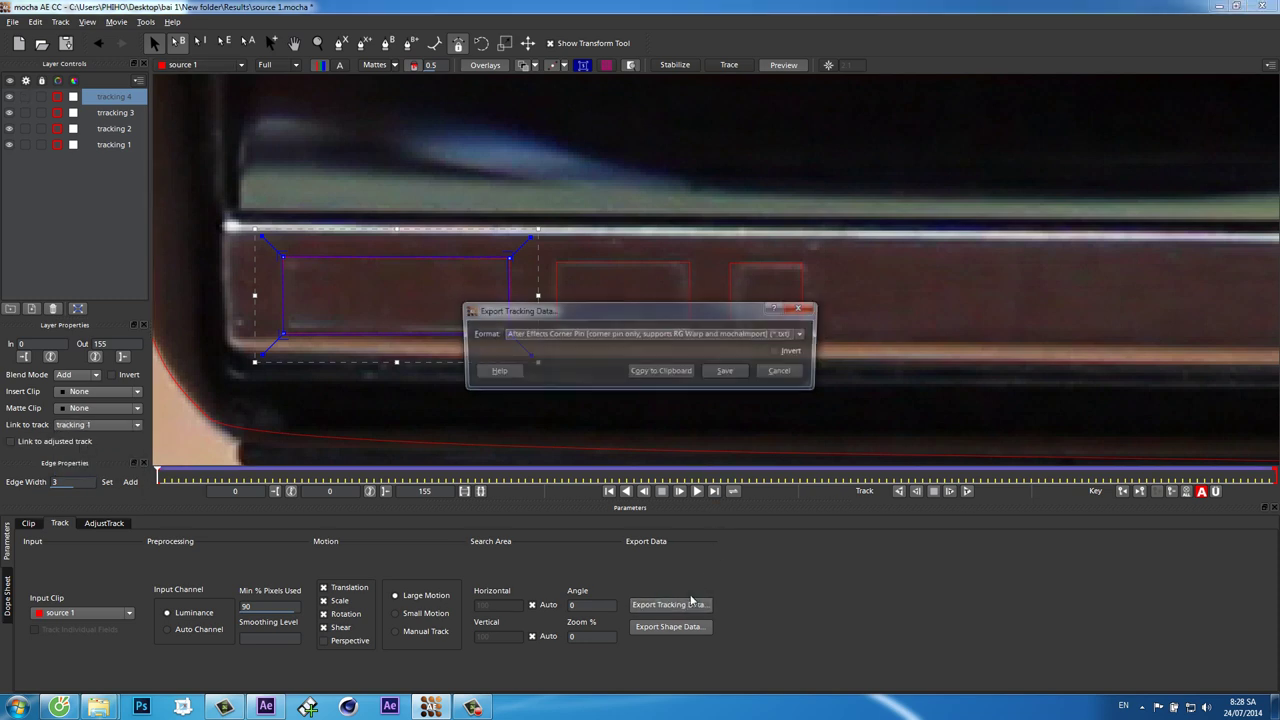
click(664, 373)
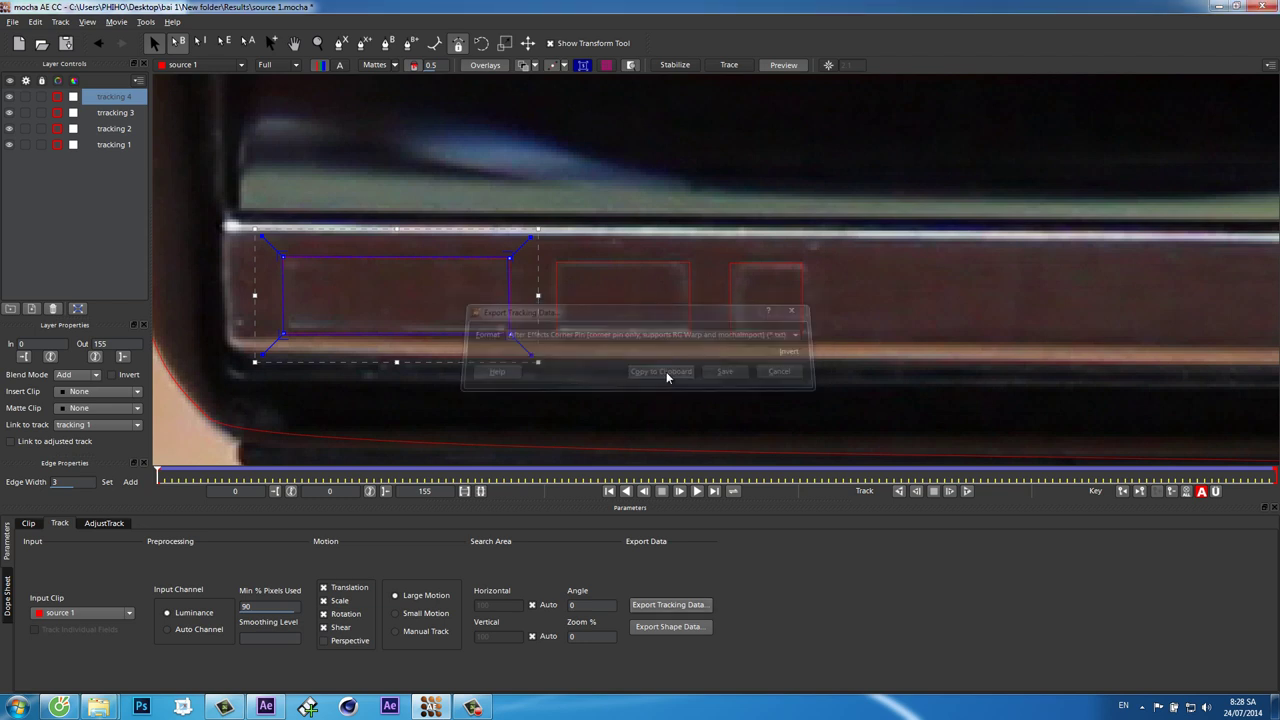
click(270, 708)
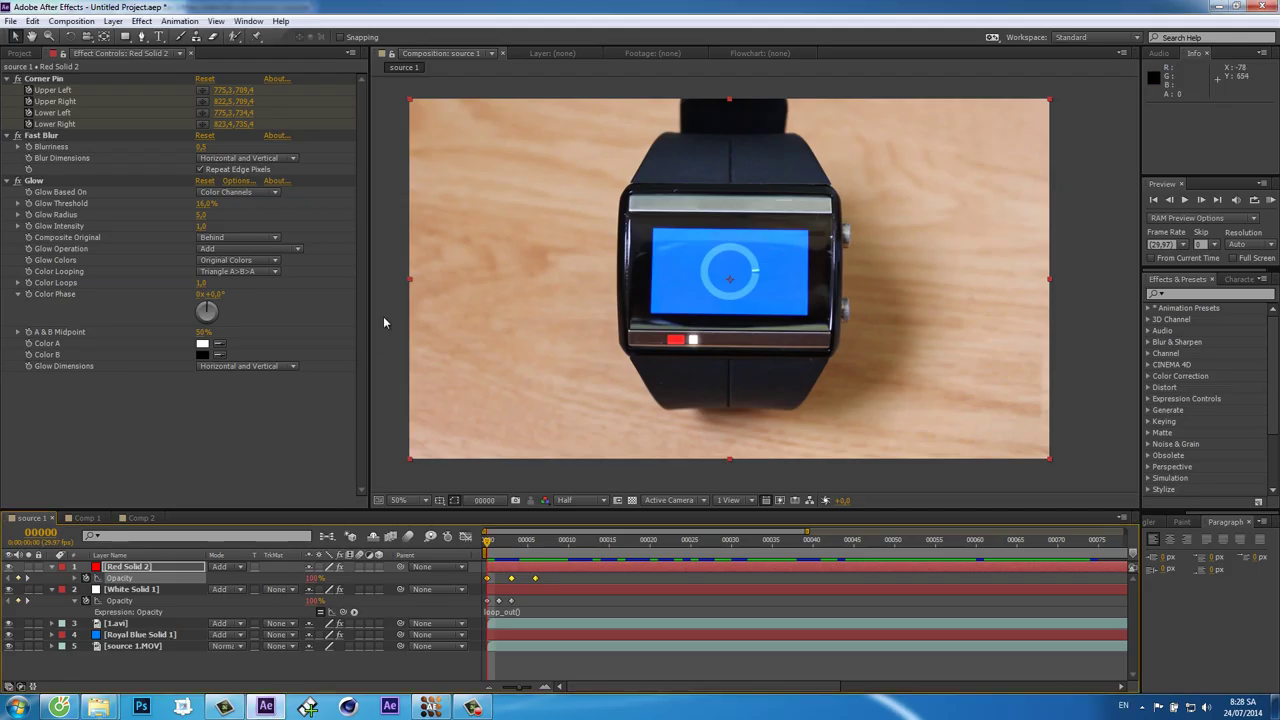
Place Comp 2 above Red Solid 2, paste the corner-pin keyframes onto it, and RAM preview
click(18, 53)
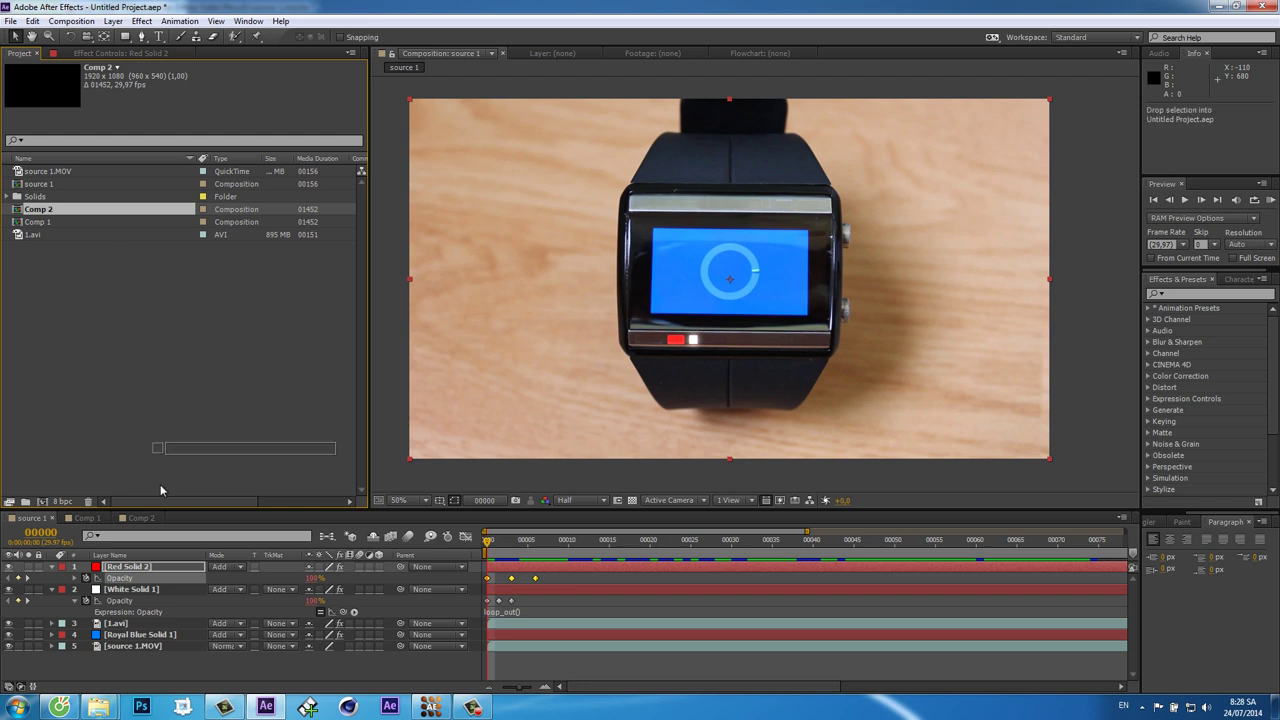
drag(117, 252, 136, 567)
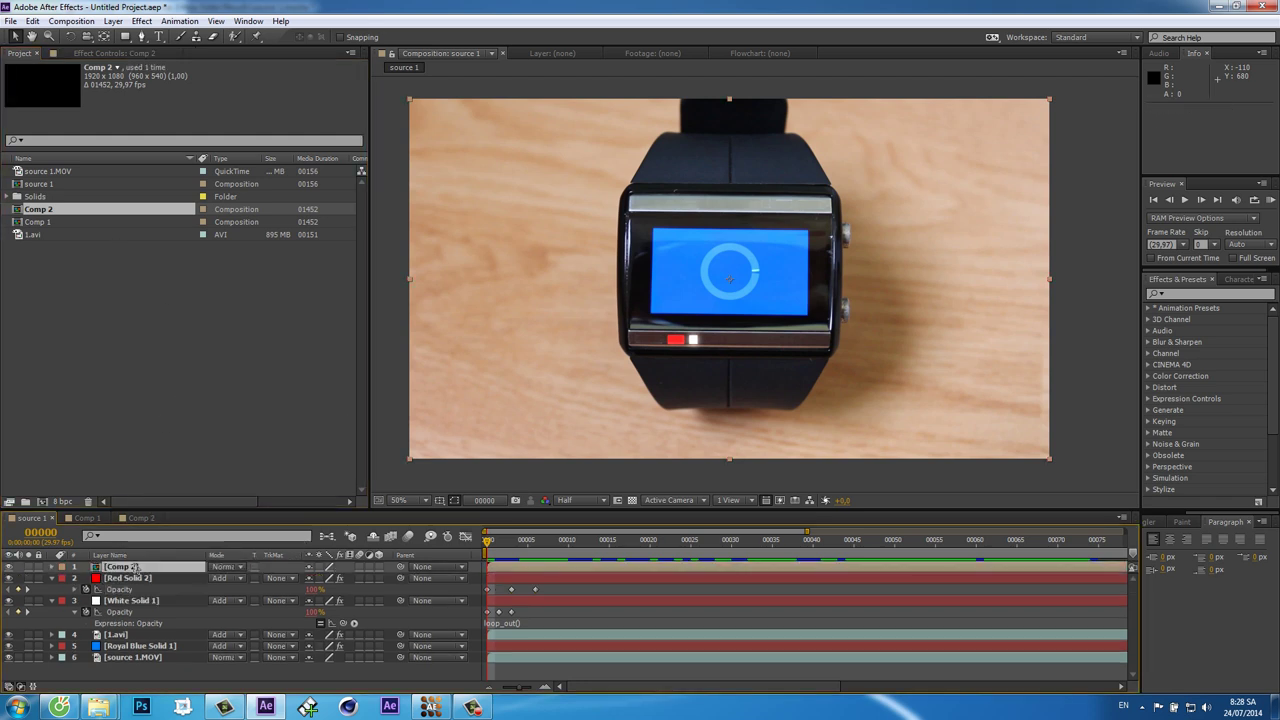
click(33, 21)
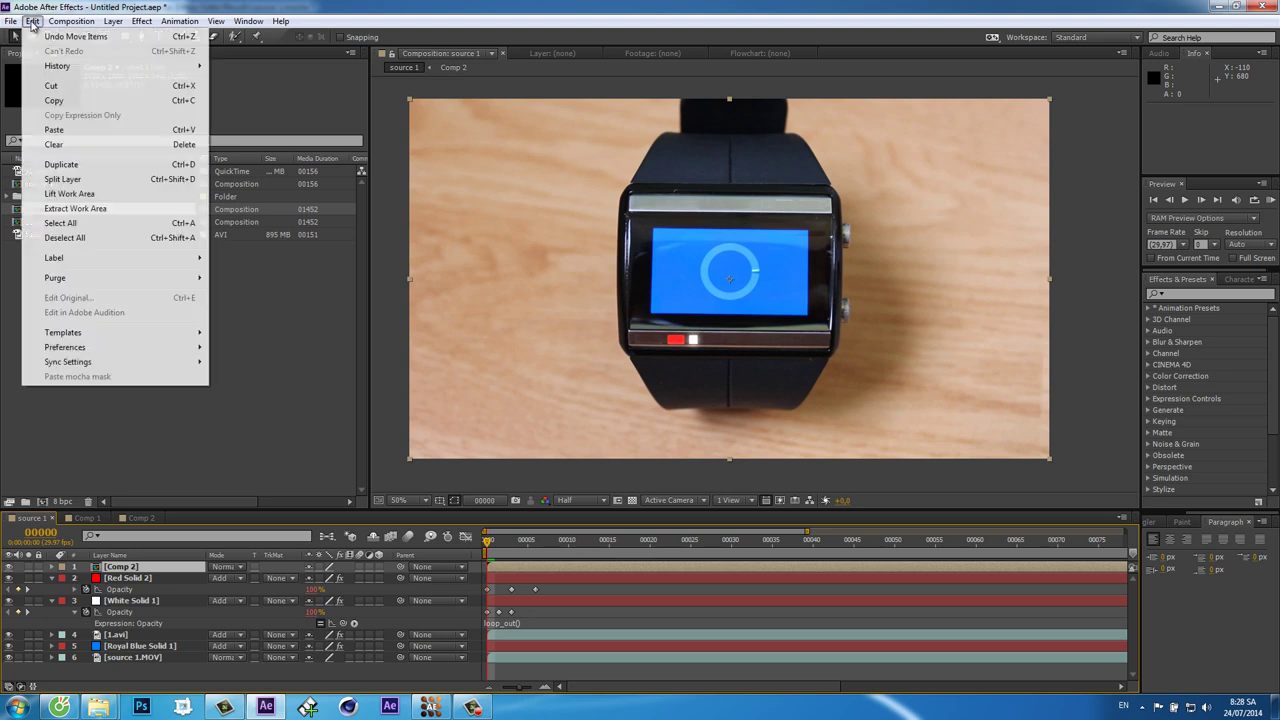
click(53, 130)
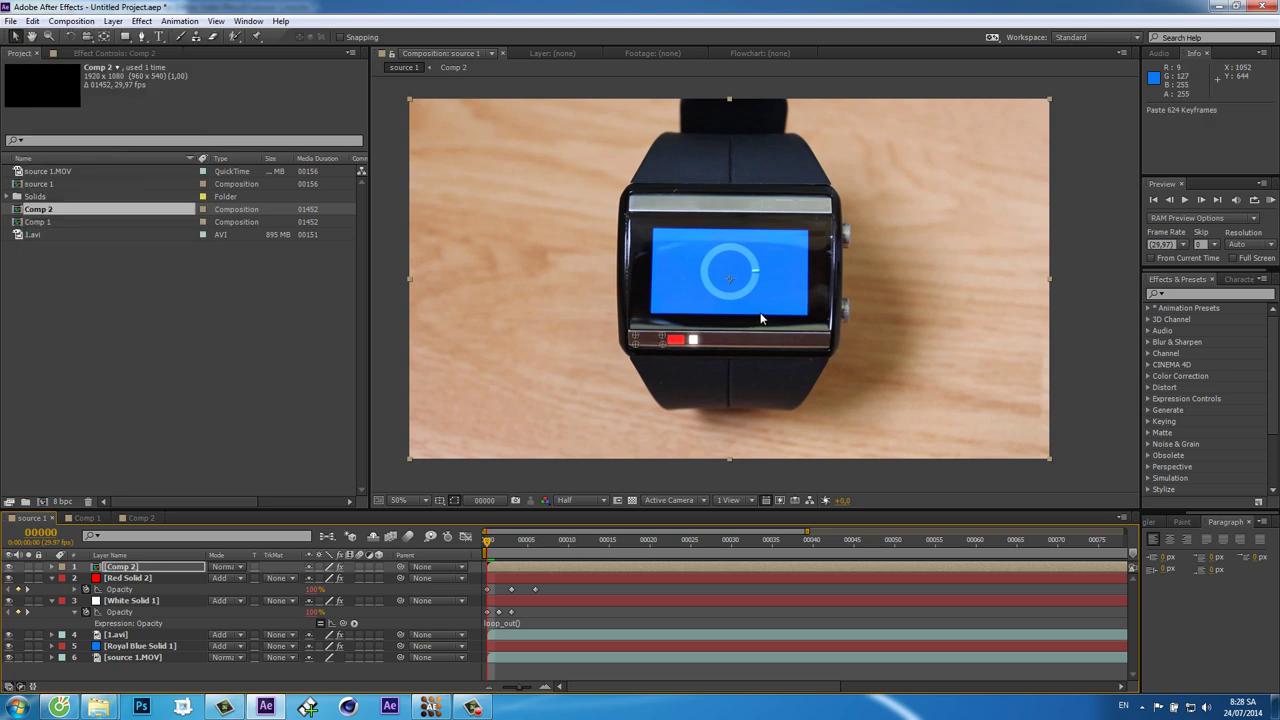
click(1271, 201)
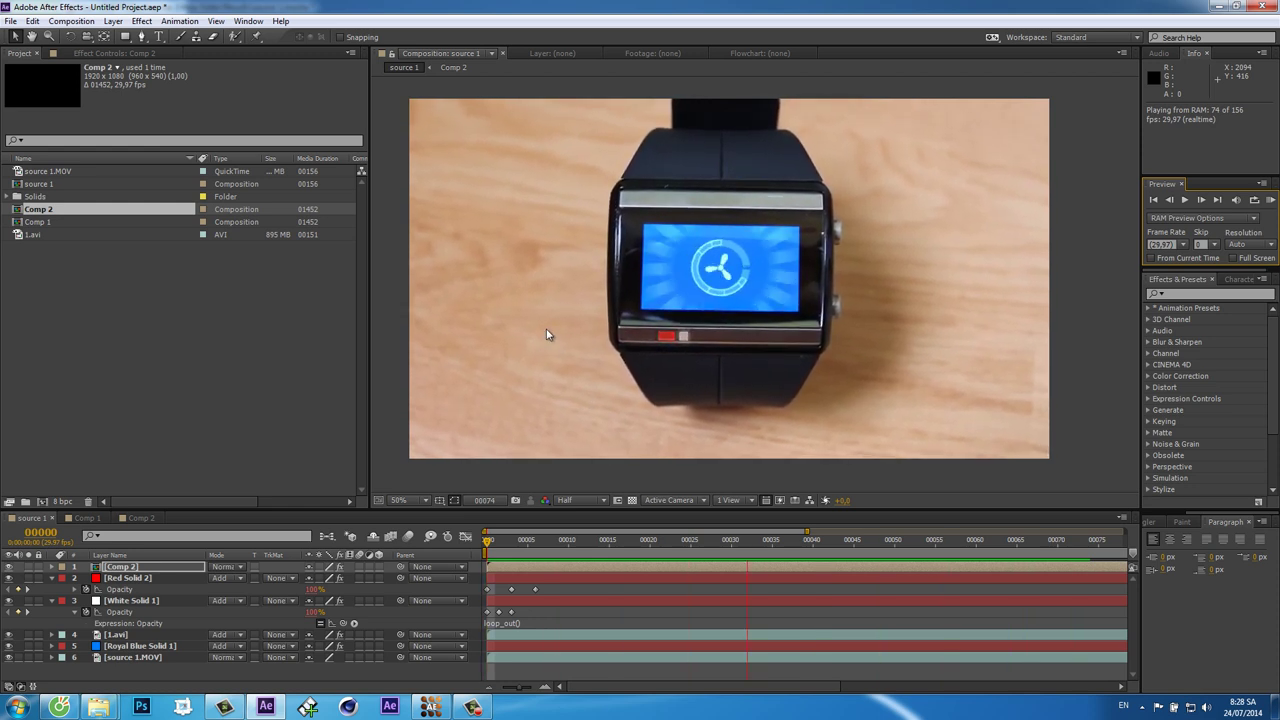
key(space)
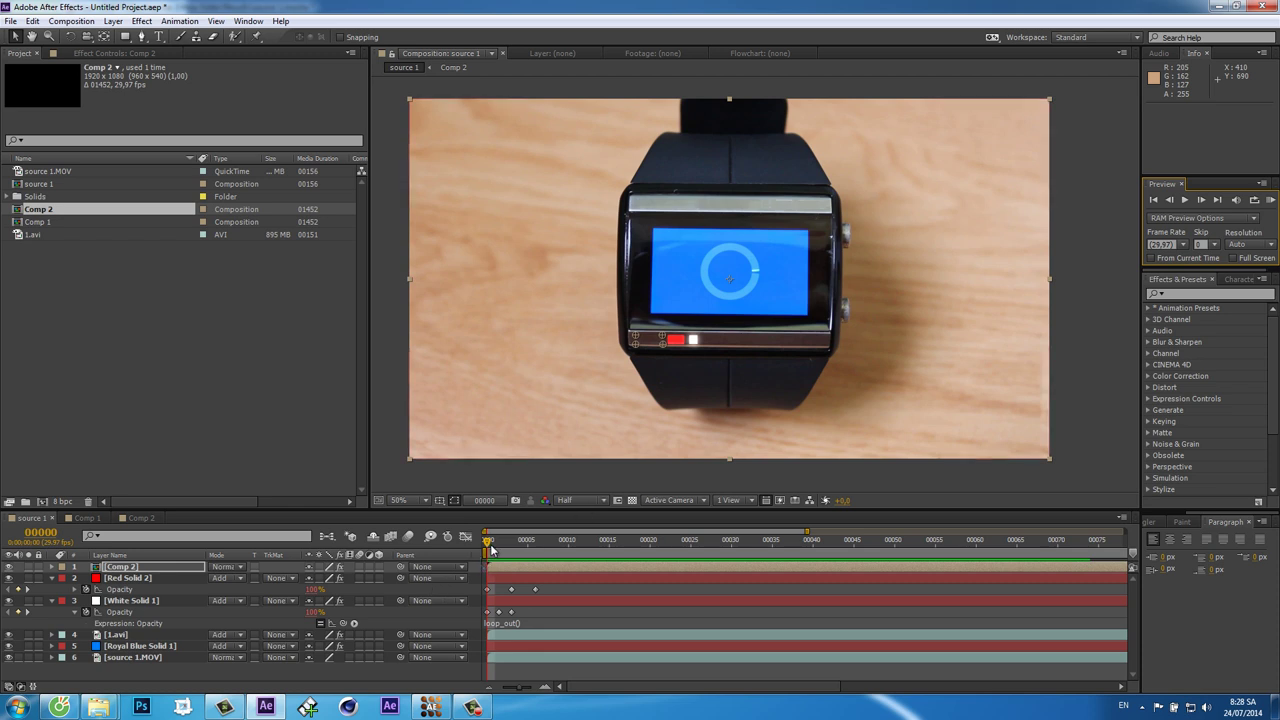
Copy the Fast Blur and Glow effects from the Red Solid 2 layer
drag(491, 549, 553, 547)
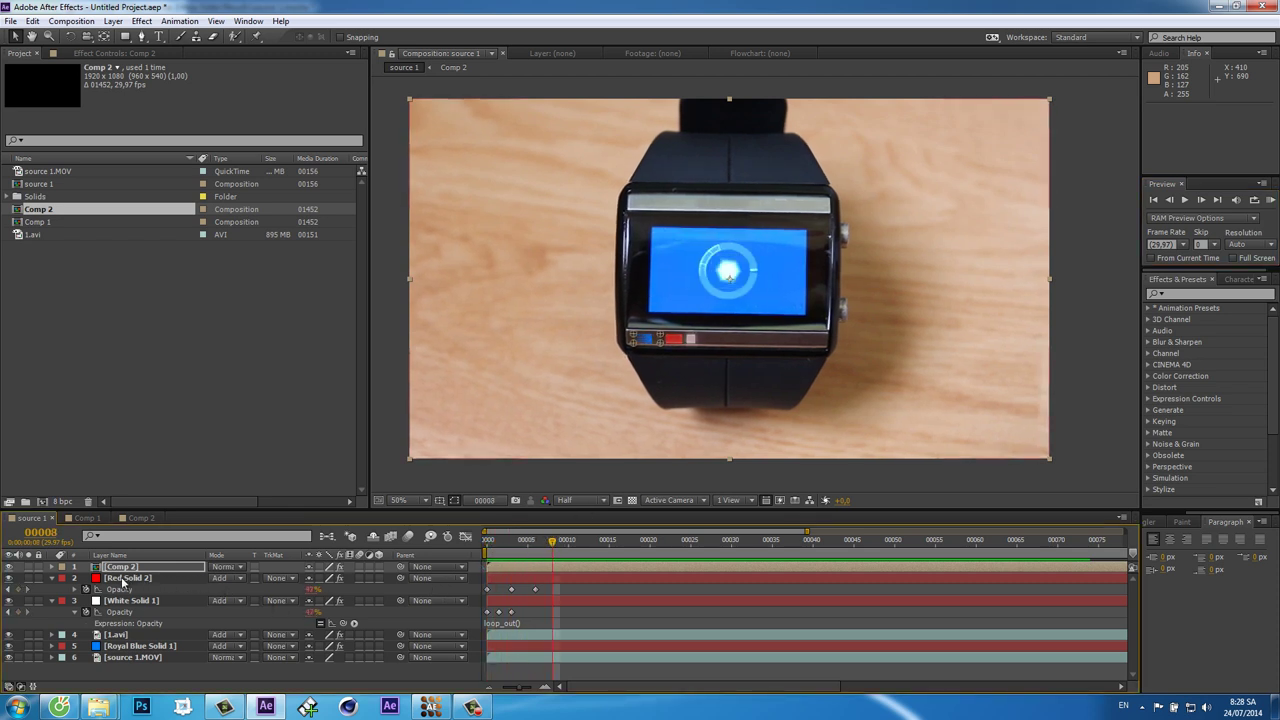
click(166, 581)
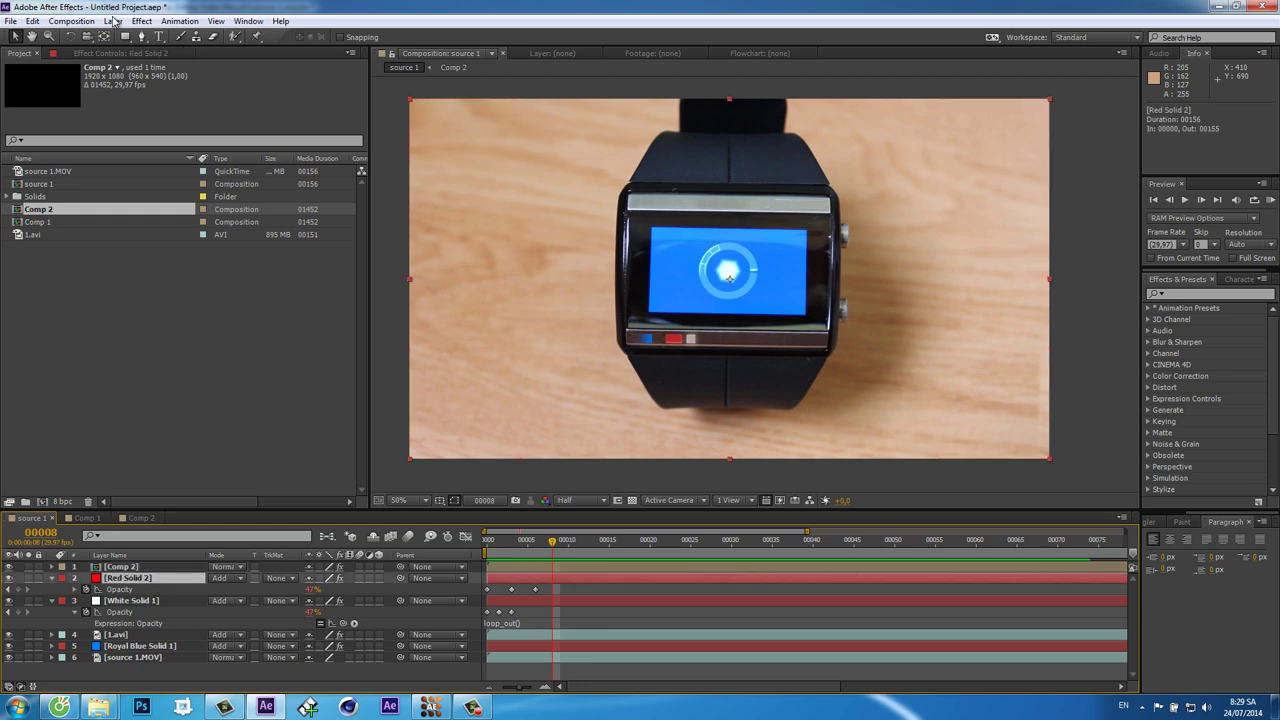
click(90, 55)
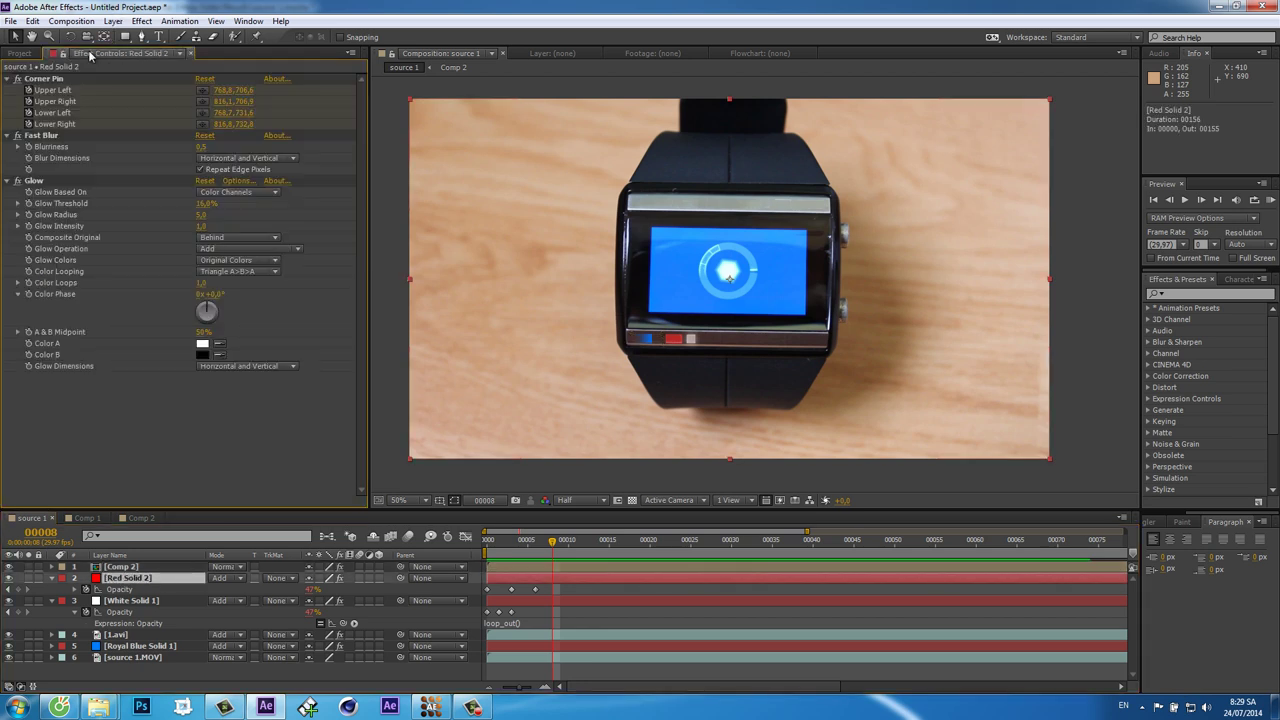
click(44, 136)
ctrl+click(40, 183)
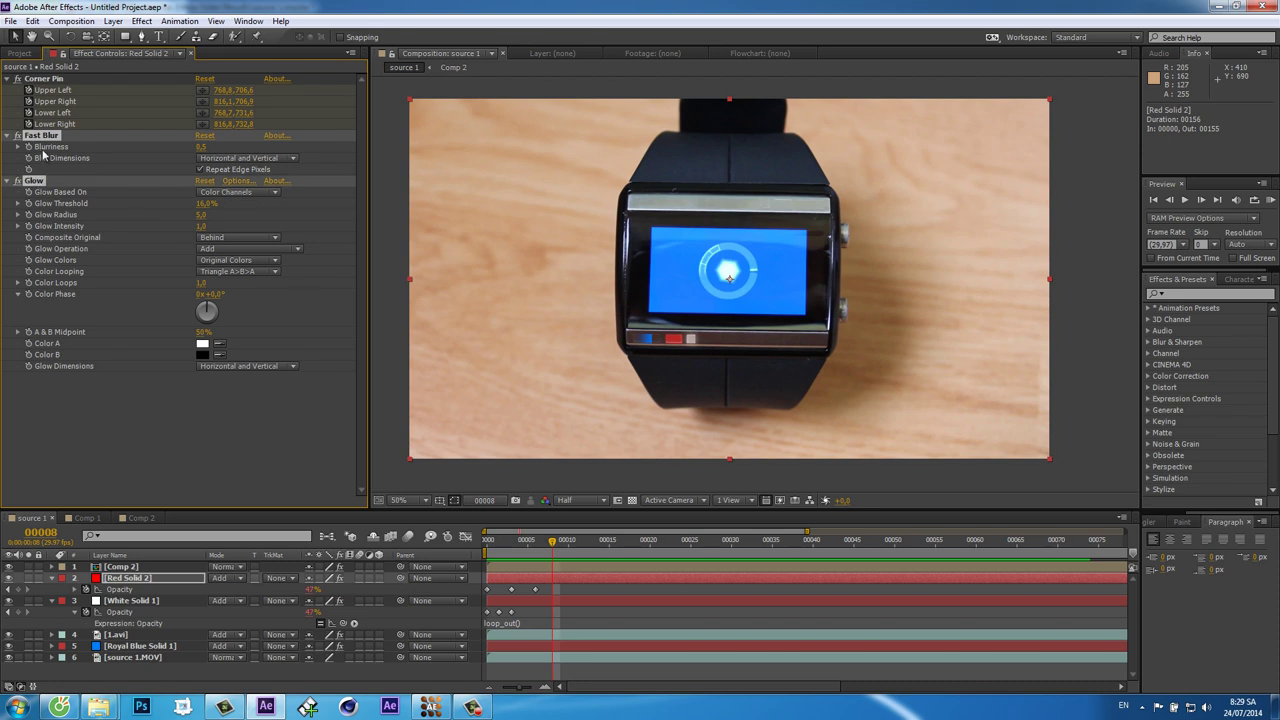
click(35, 20)
click(60, 98)
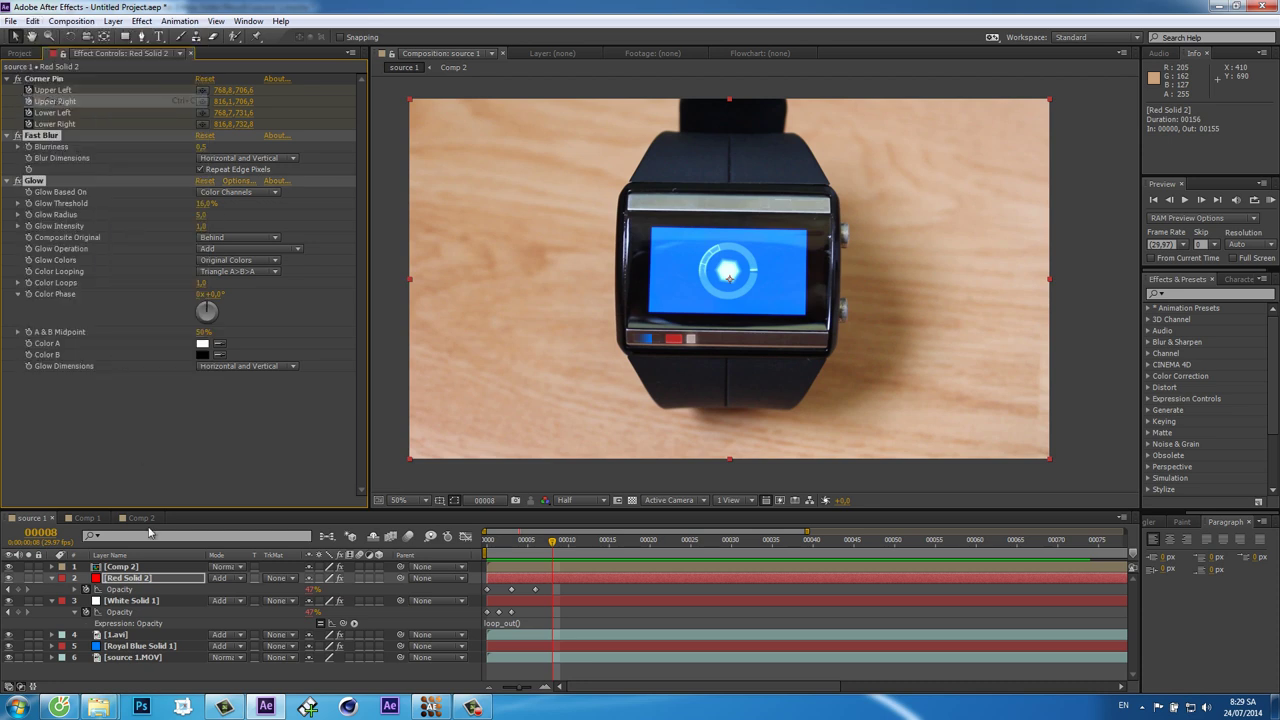
Paste Fast Blur and Glow onto Comp 2, set its blending mode to Add, and preview
click(125, 568)
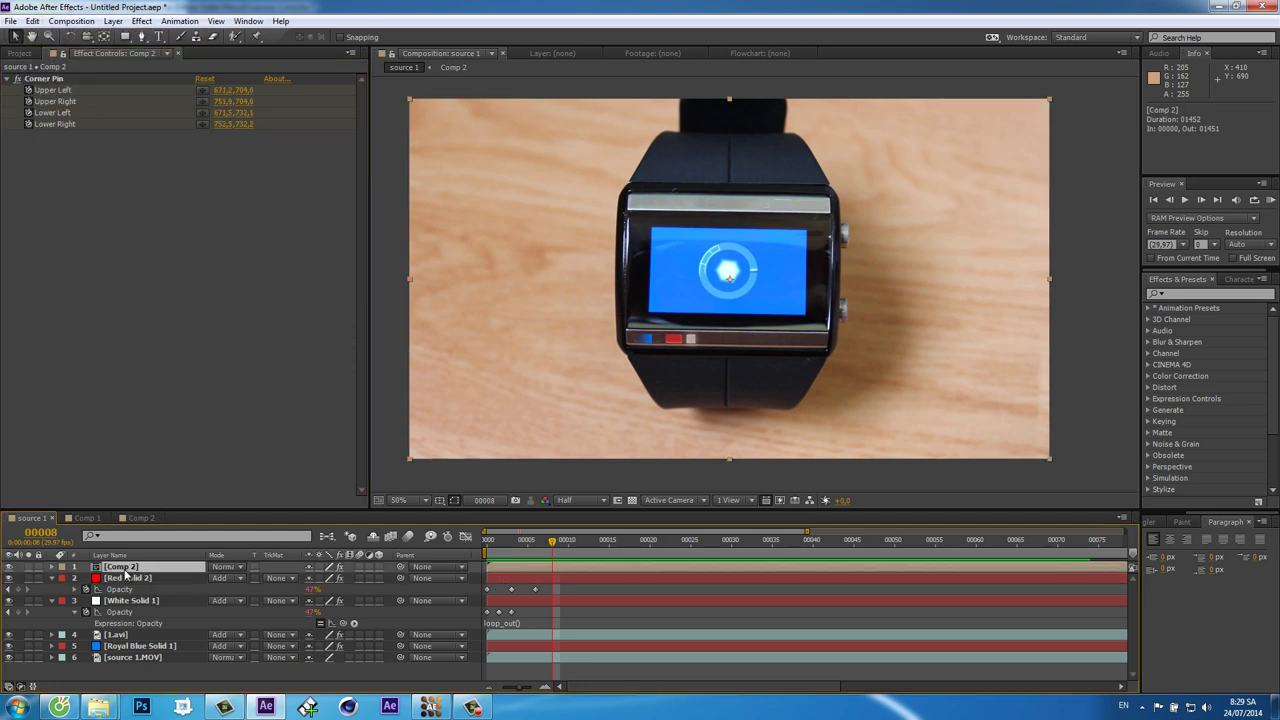
click(33, 20)
click(50, 131)
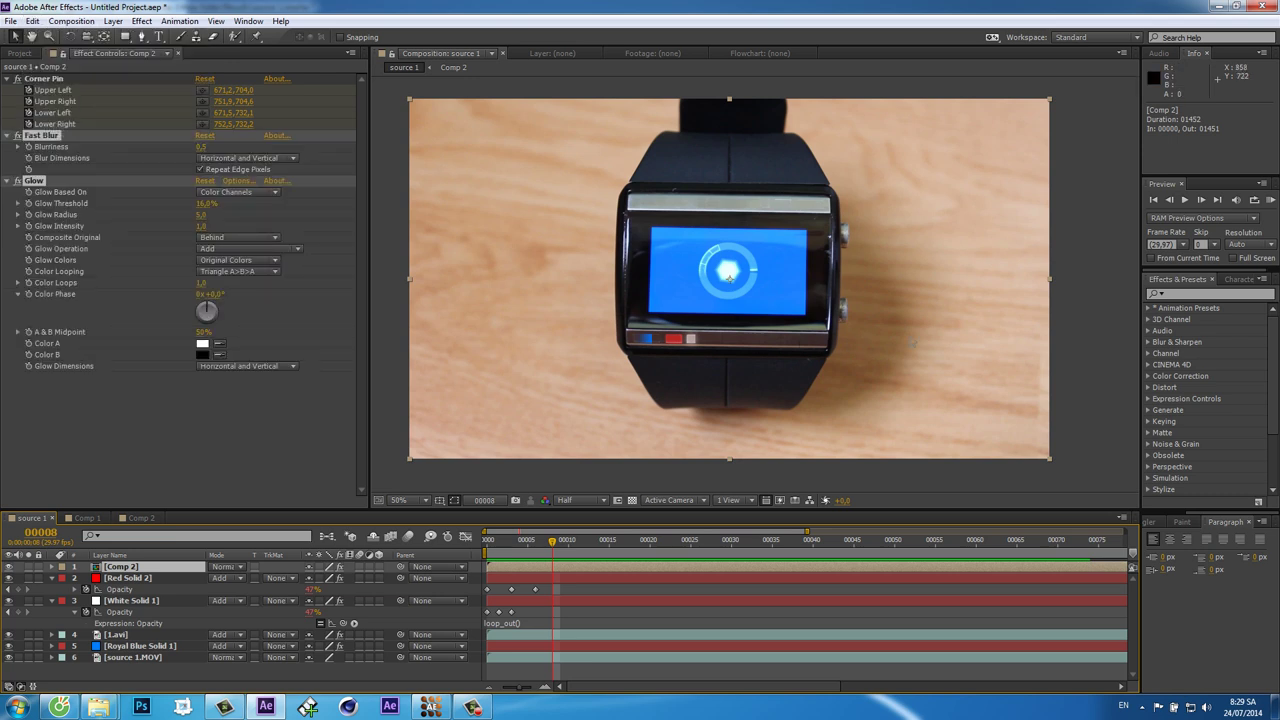
click(224, 569)
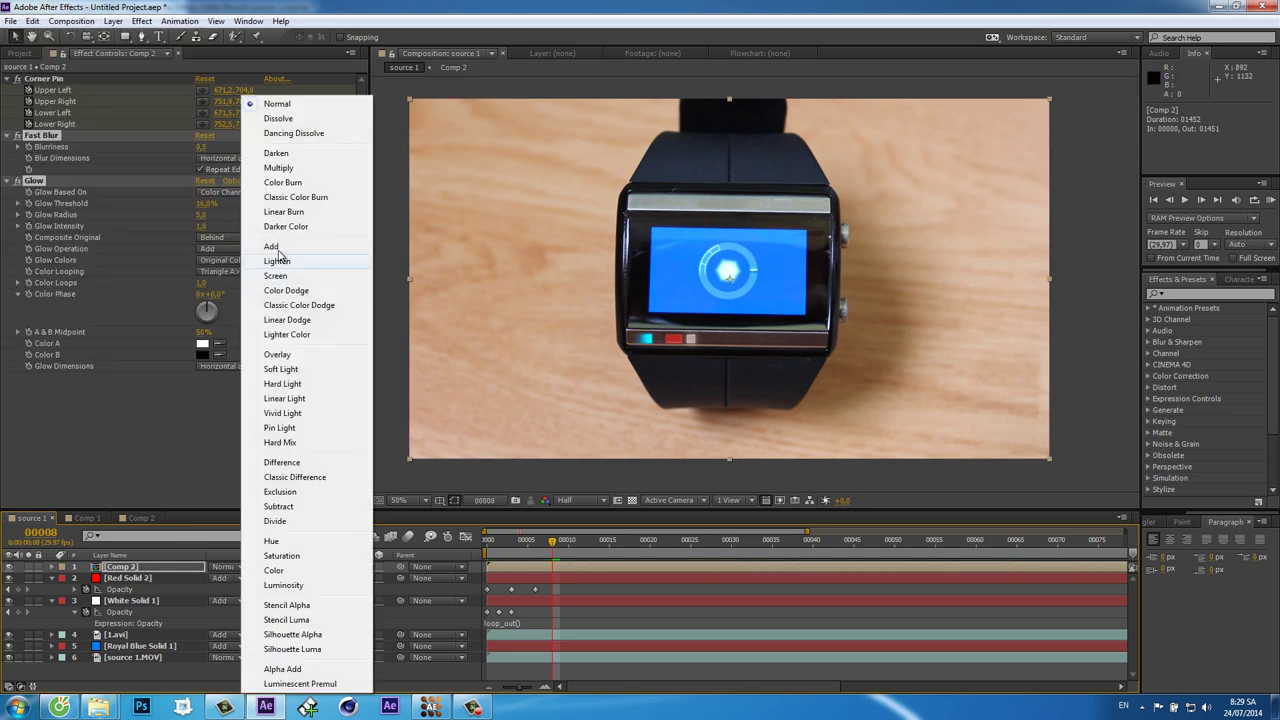
click(272, 246)
click(1107, 288)
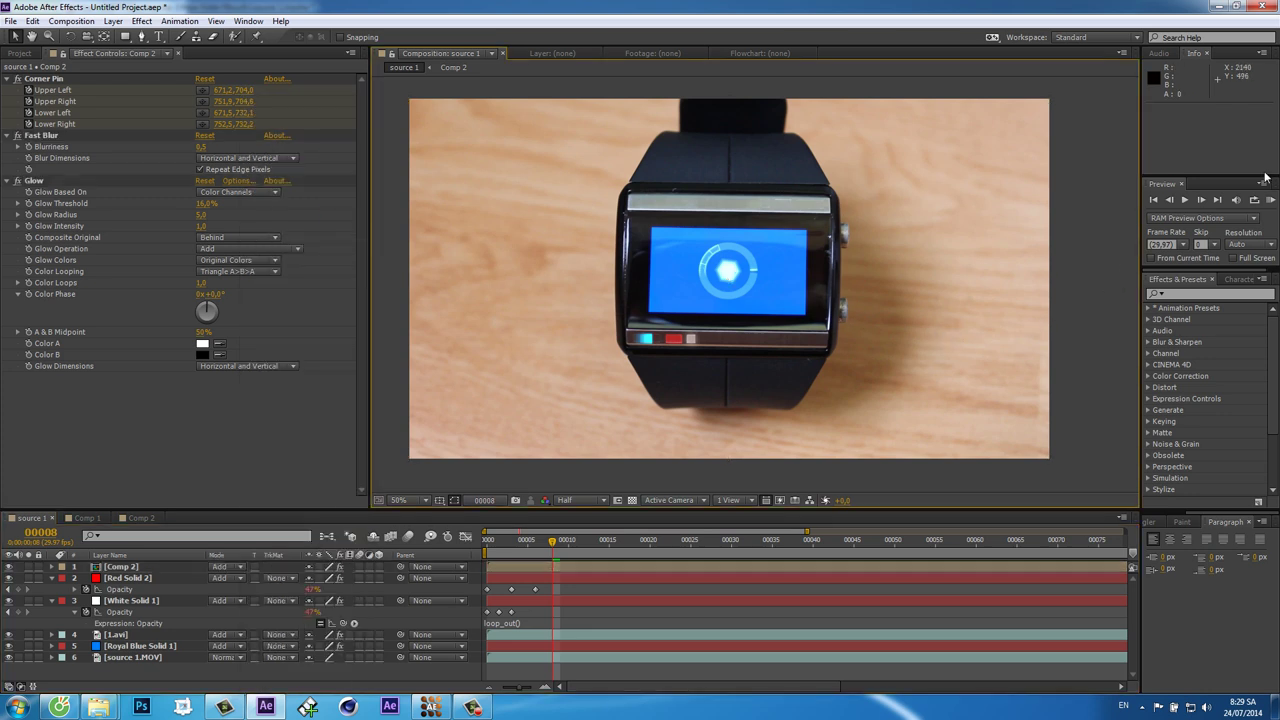
click(1270, 201)
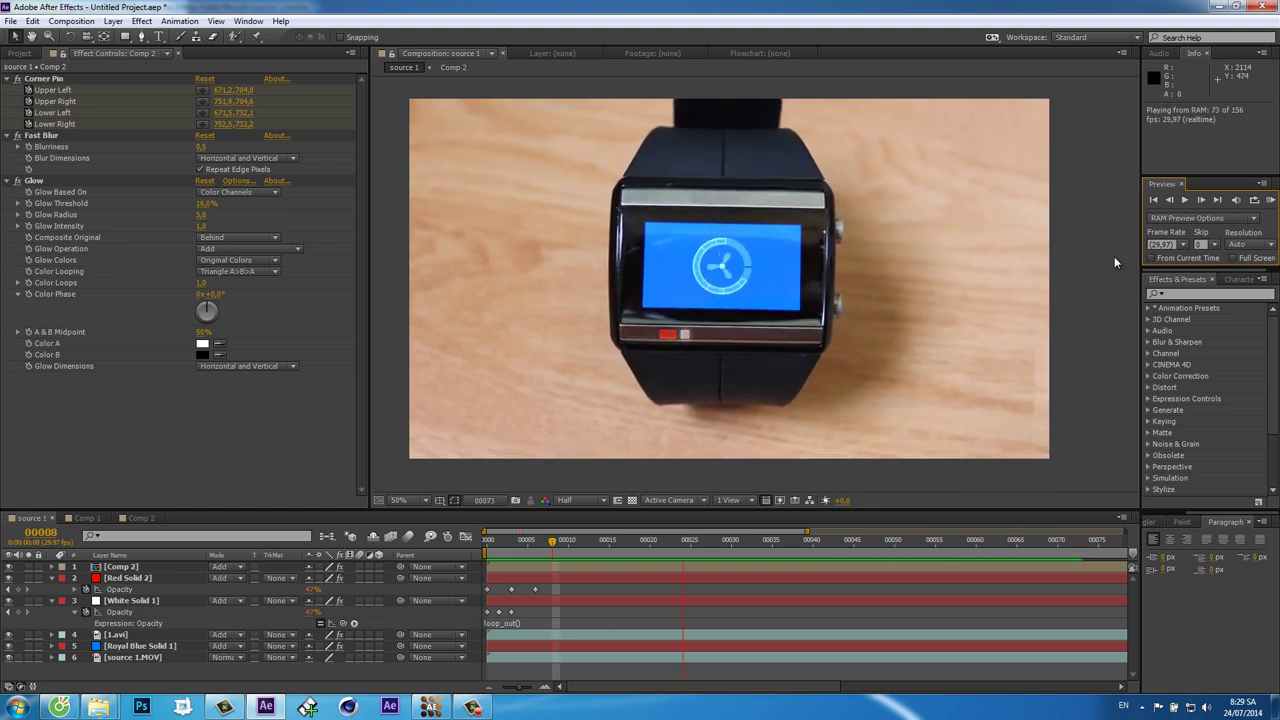
key(space)
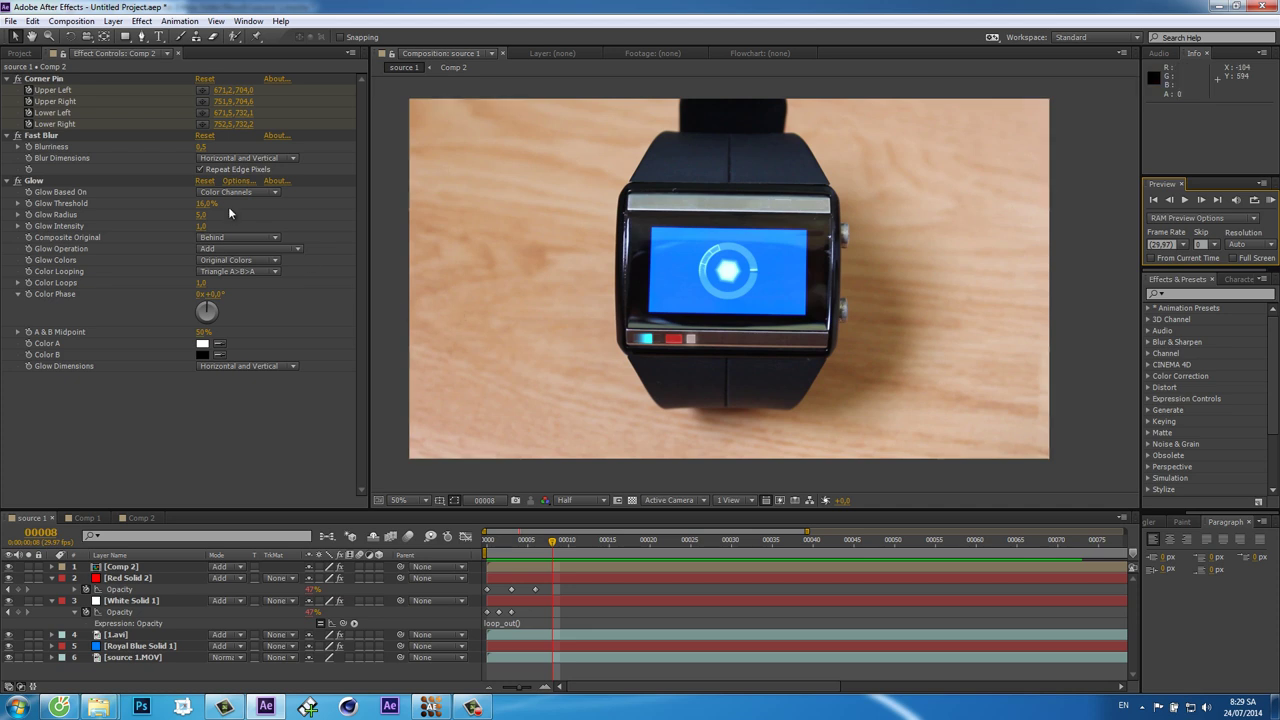
Create a new adjustment layer and apply Tint with Amount to Tint set to 20
click(114, 22)
mouse_move(128, 37)
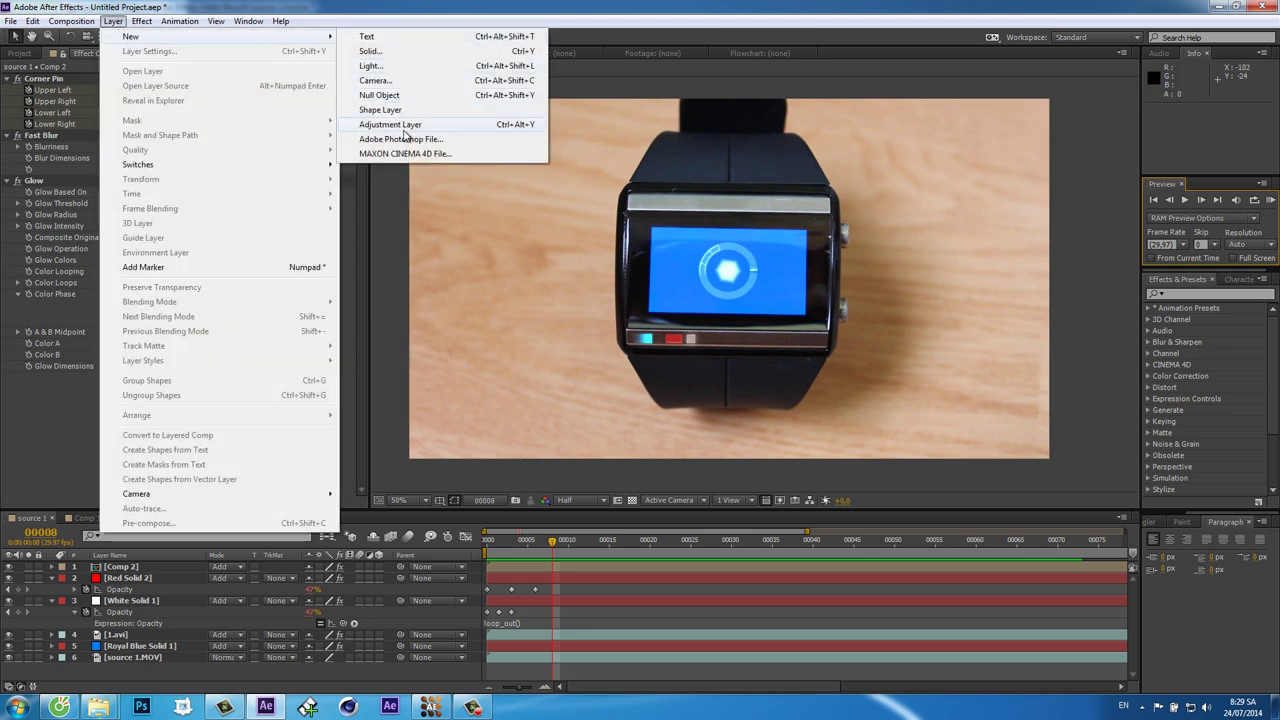
click(403, 128)
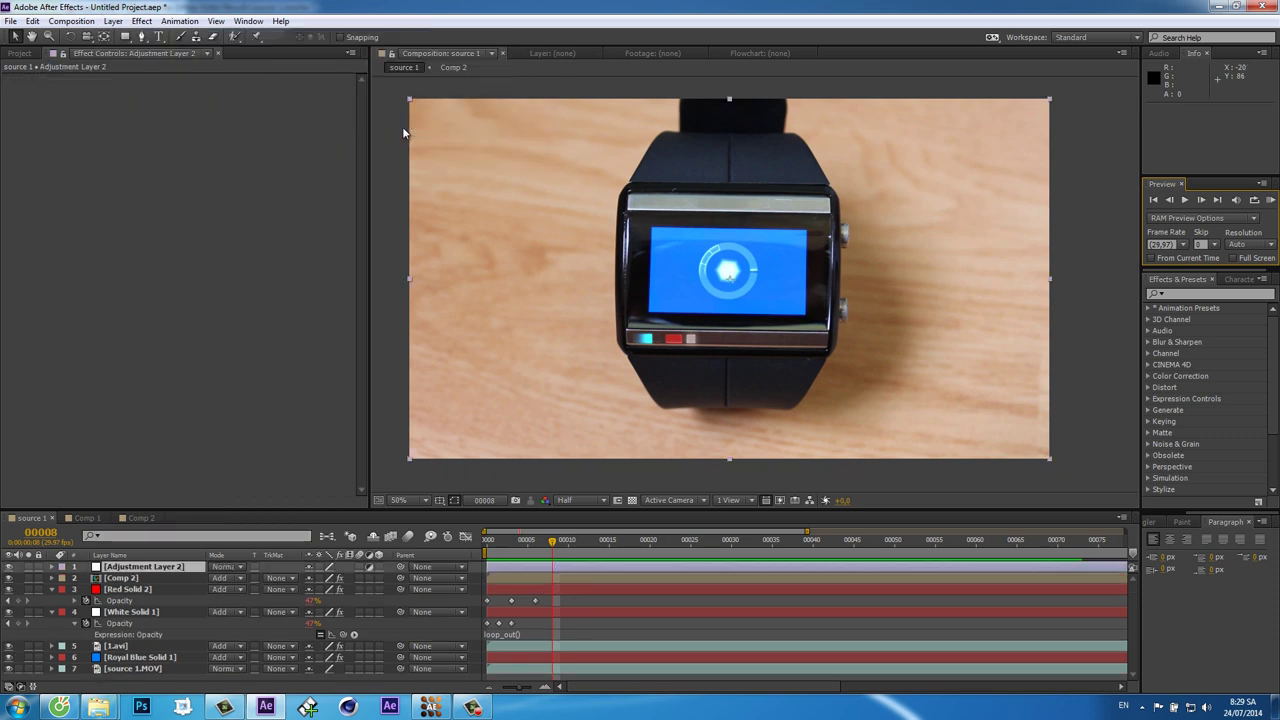
click(143, 22)
mouse_move(211, 117)
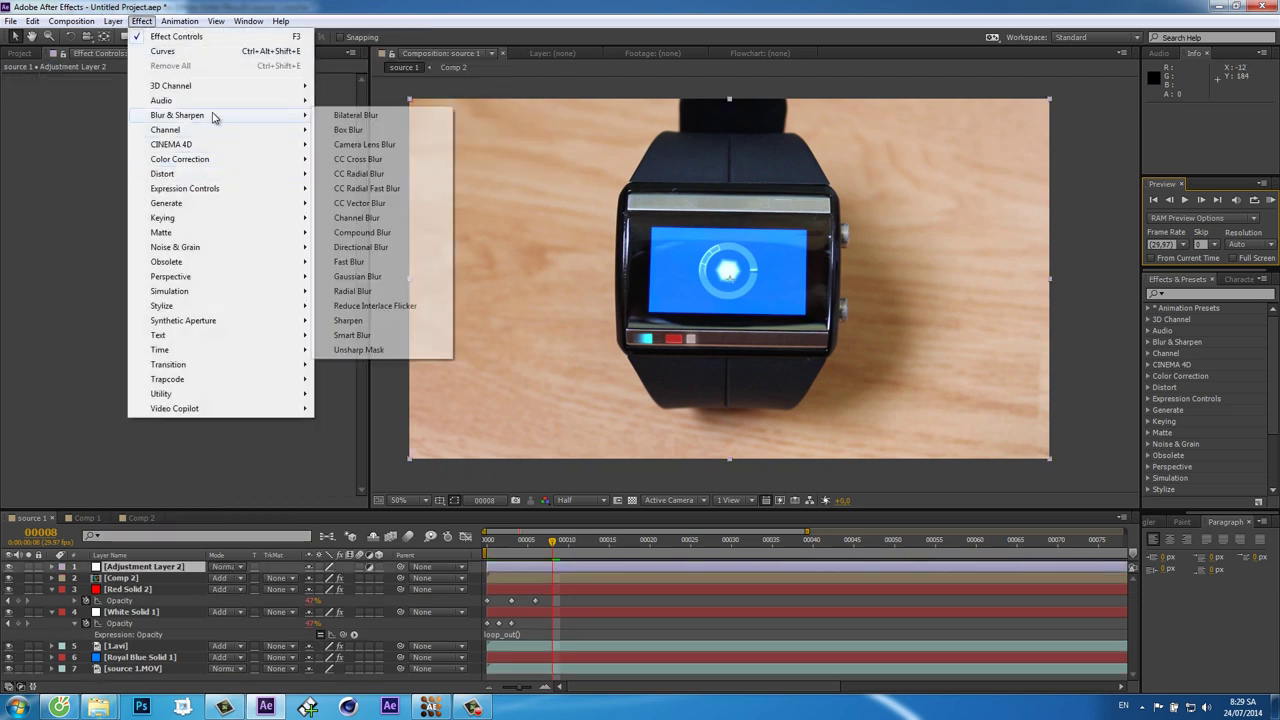
mouse_move(215, 160)
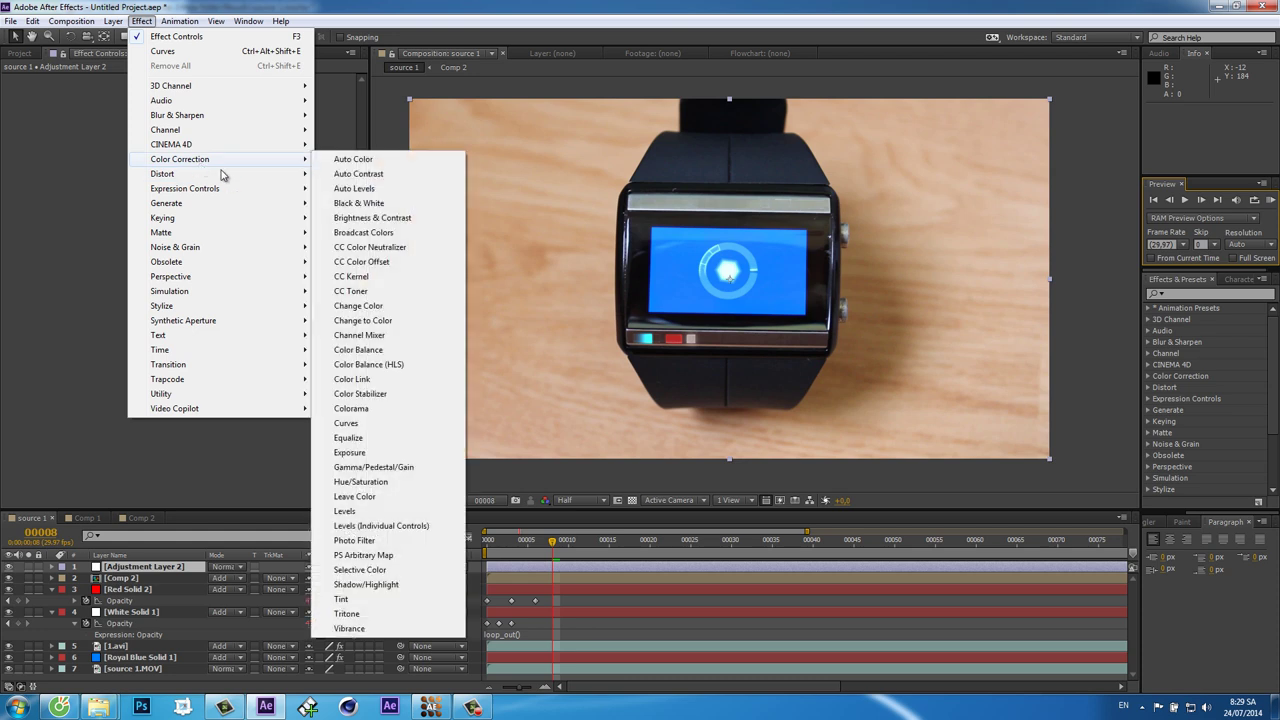
click(408, 606)
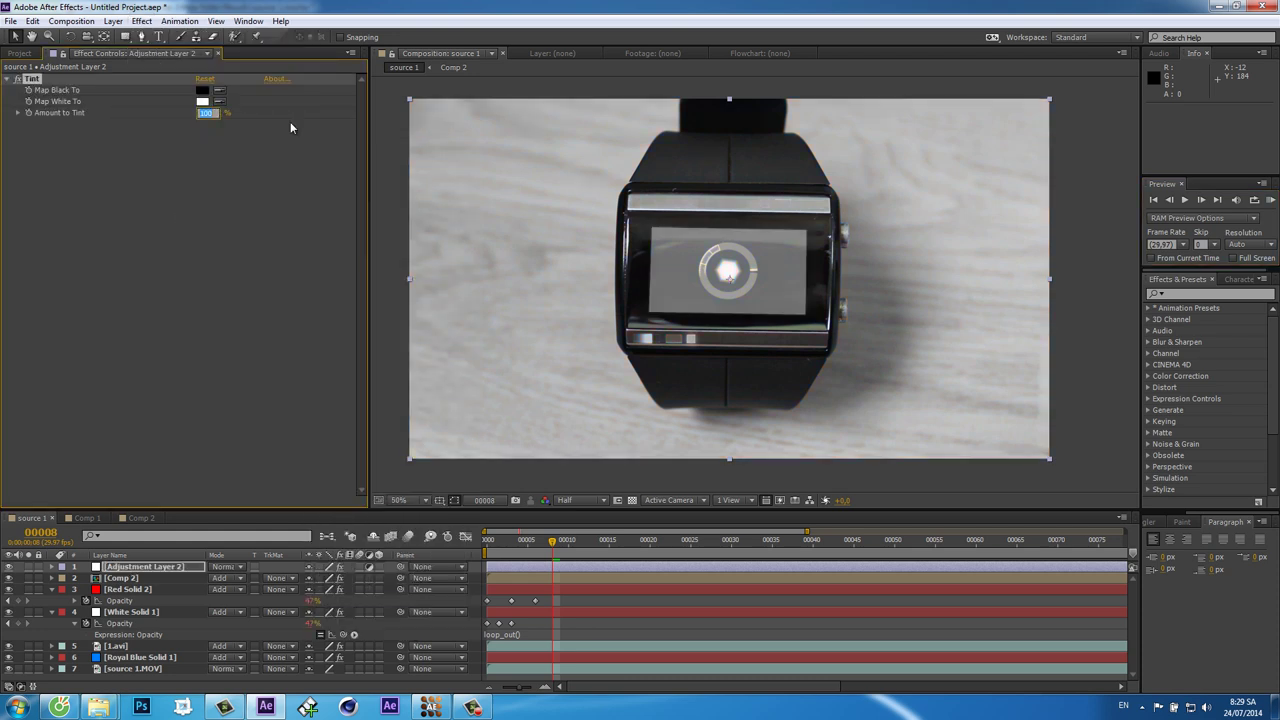
text(20)
key(Return)
Add a Color Correction > Curves effect to the adjustment layer
click(141, 21)
mouse_move(204, 164)
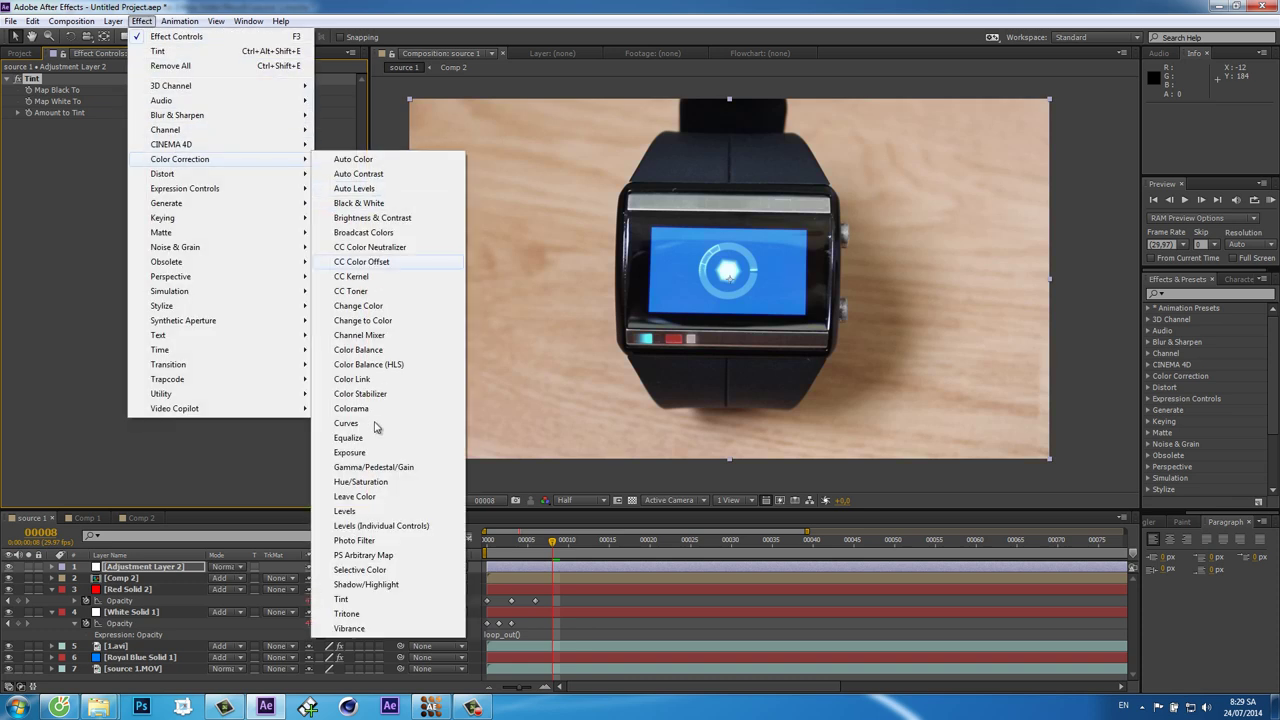
click(347, 423)
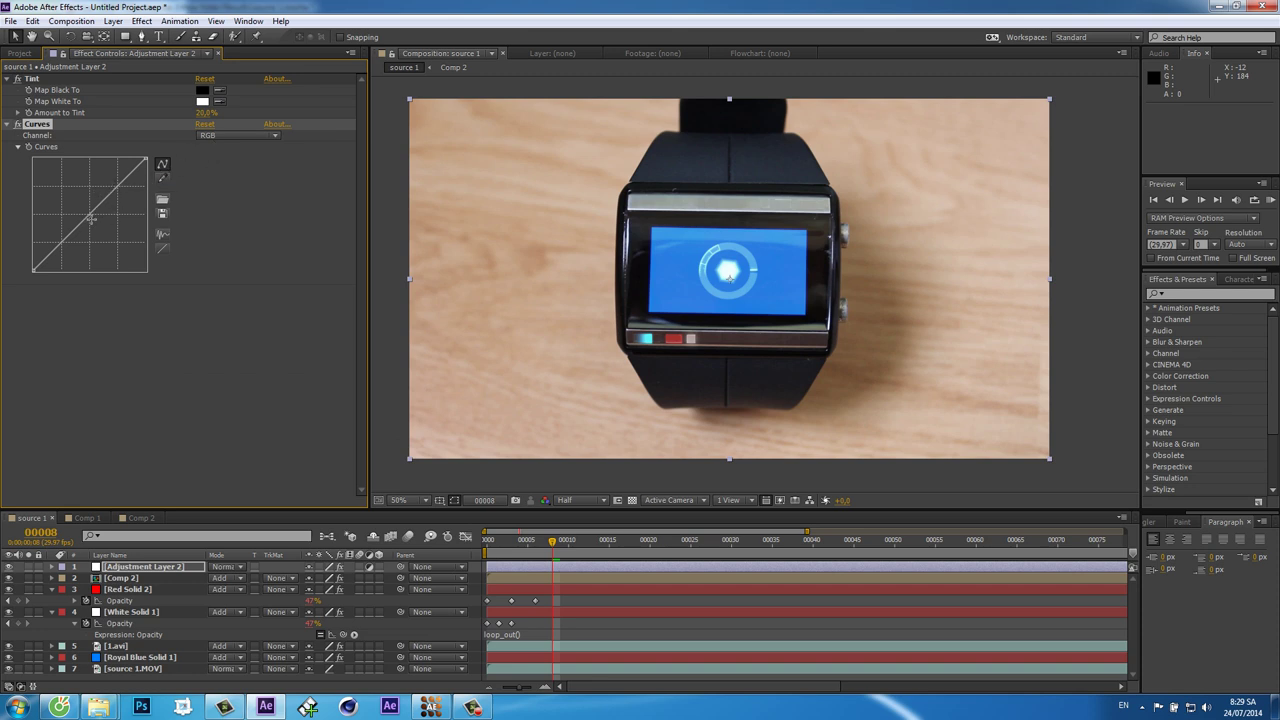
Bend the RGB curve for darker contrast, lower the Red curve, and adjust the Green curve
drag(93, 224, 101, 229)
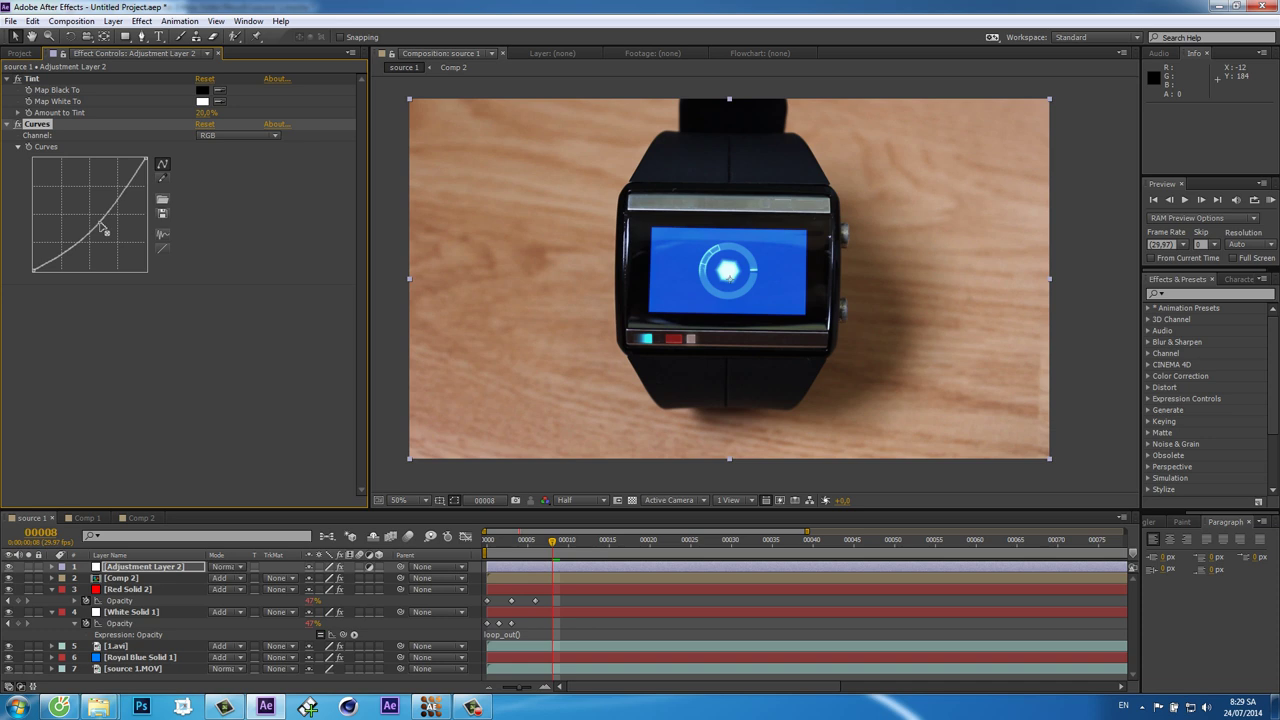
click(266, 135)
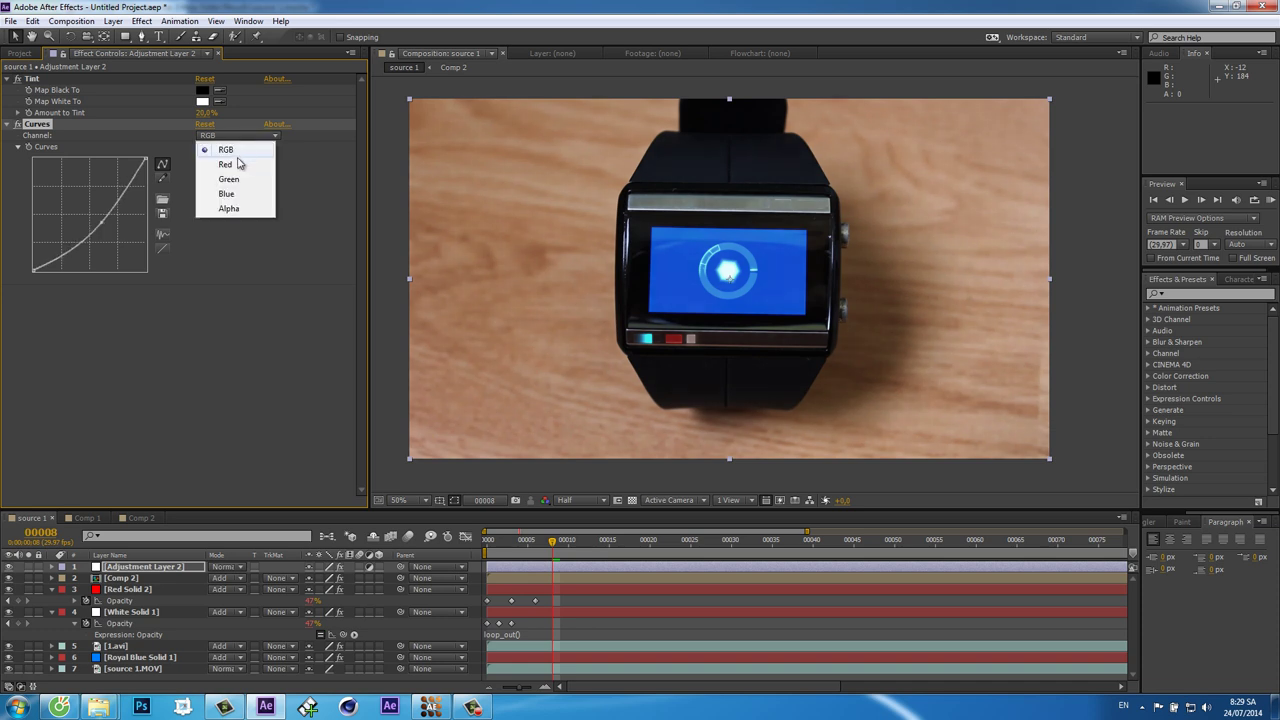
click(230, 164)
drag(91, 216, 105, 228)
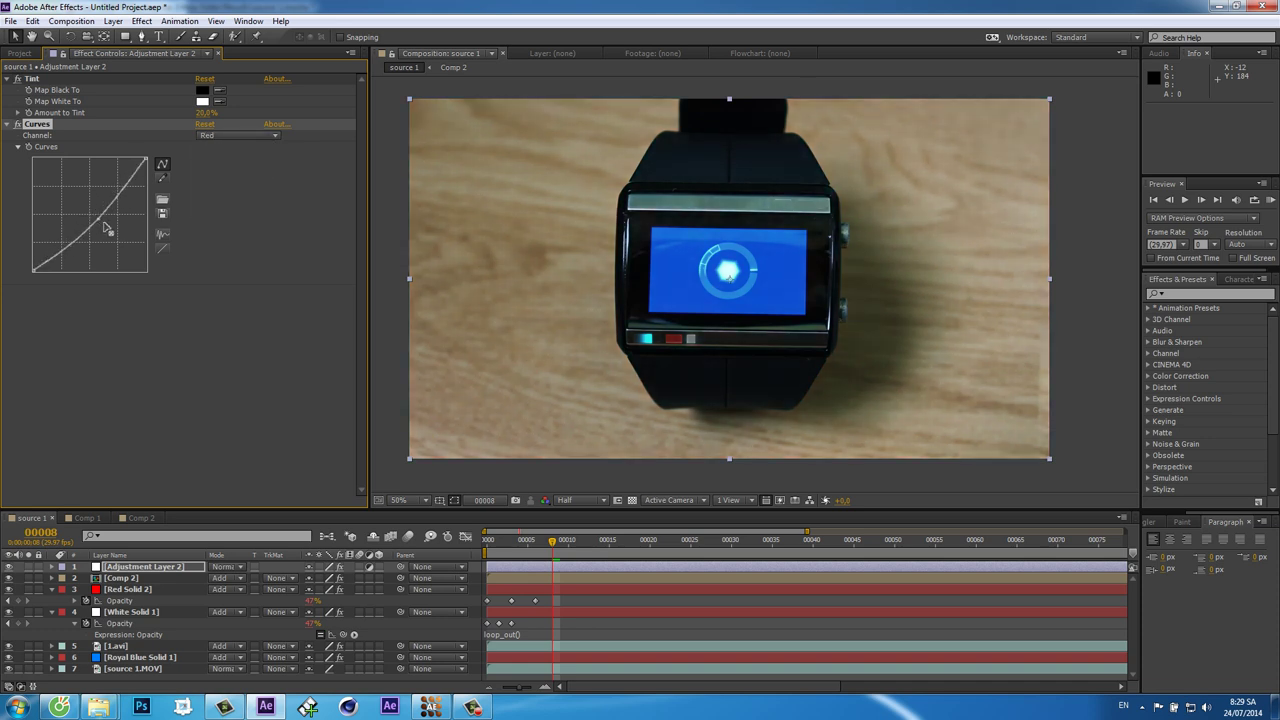
click(240, 136)
click(230, 178)
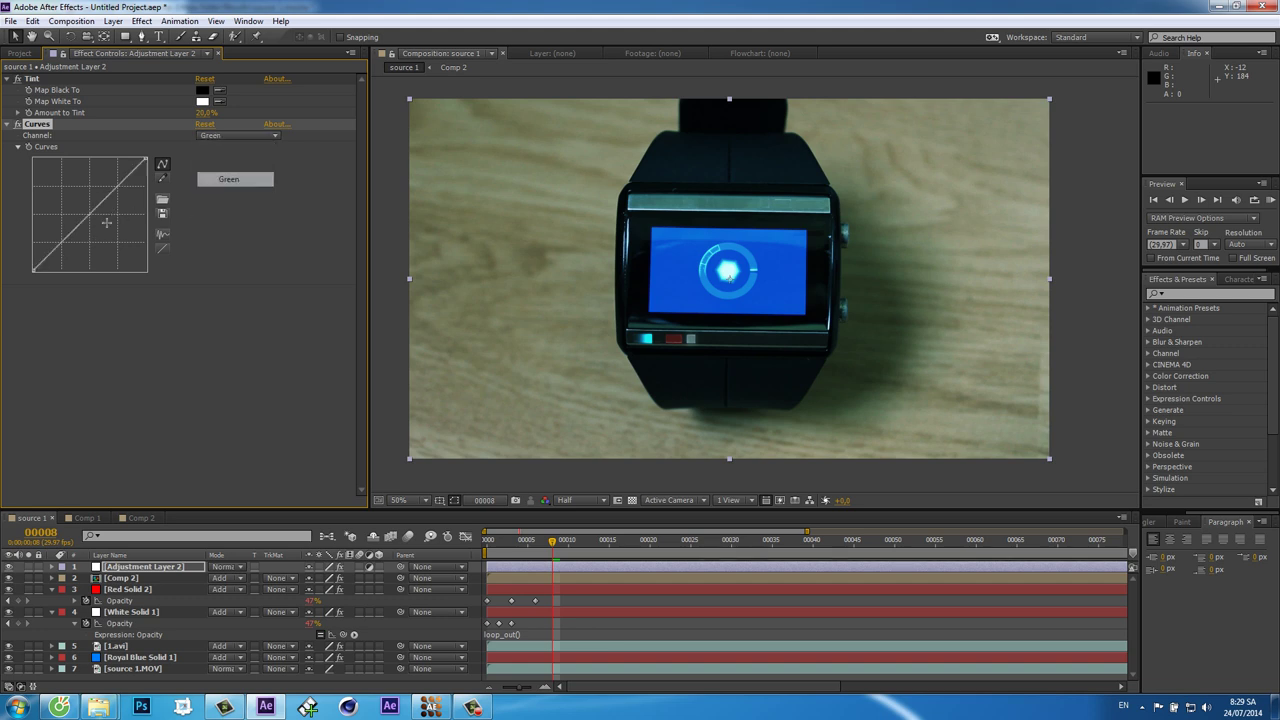
drag(95, 222, 92, 219)
Readjust the Red curve, nudge the Blue curve, compare Curves on/off, and RAM preview
click(217, 140)
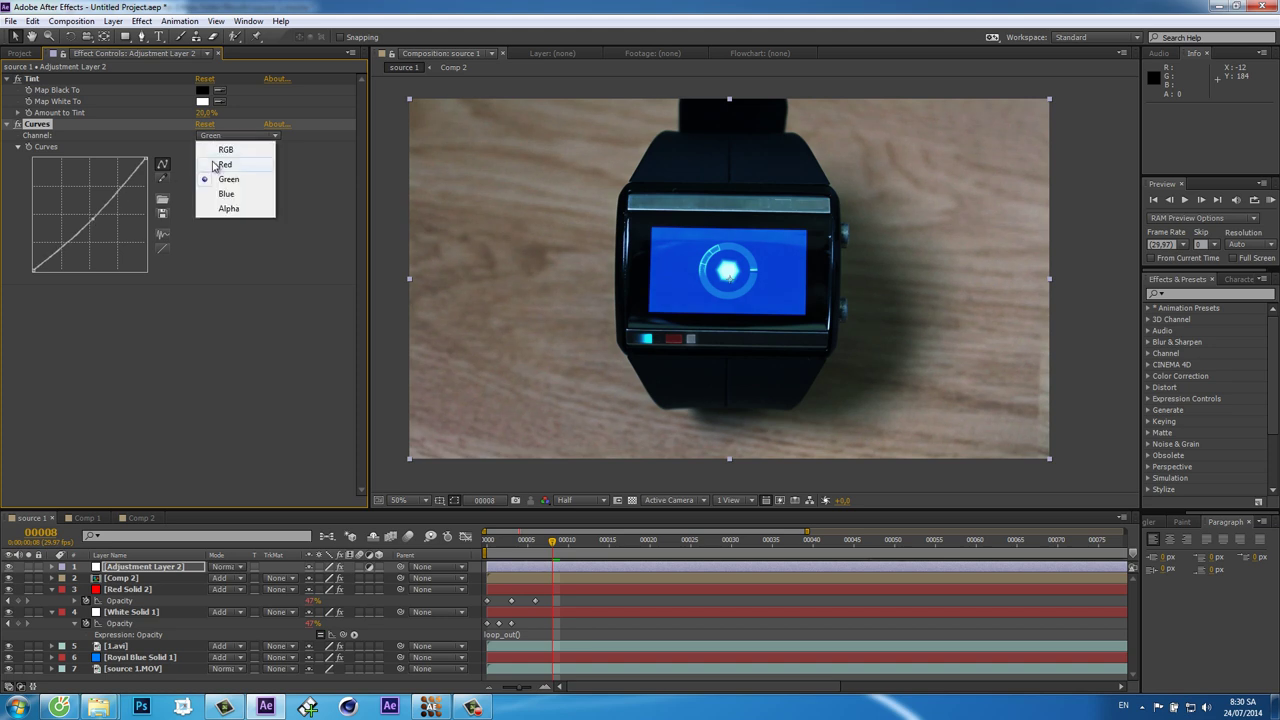
click(210, 163)
drag(106, 224, 101, 230)
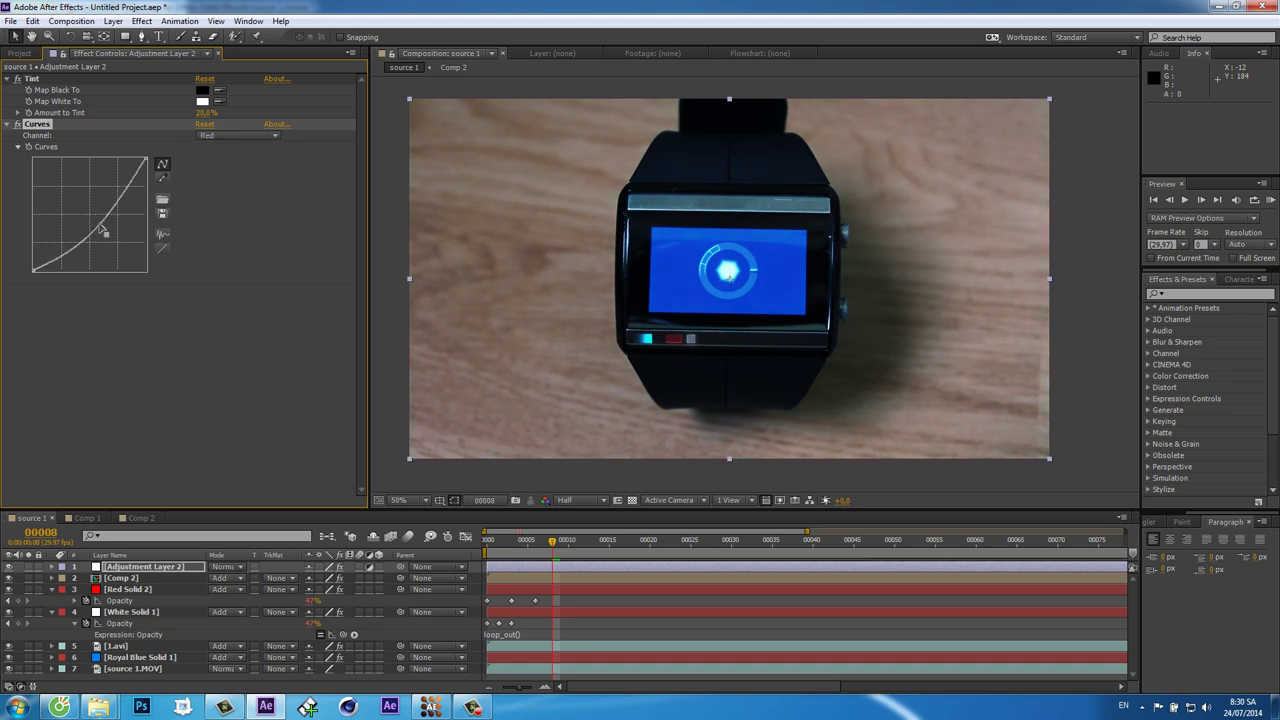
click(246, 139)
click(236, 193)
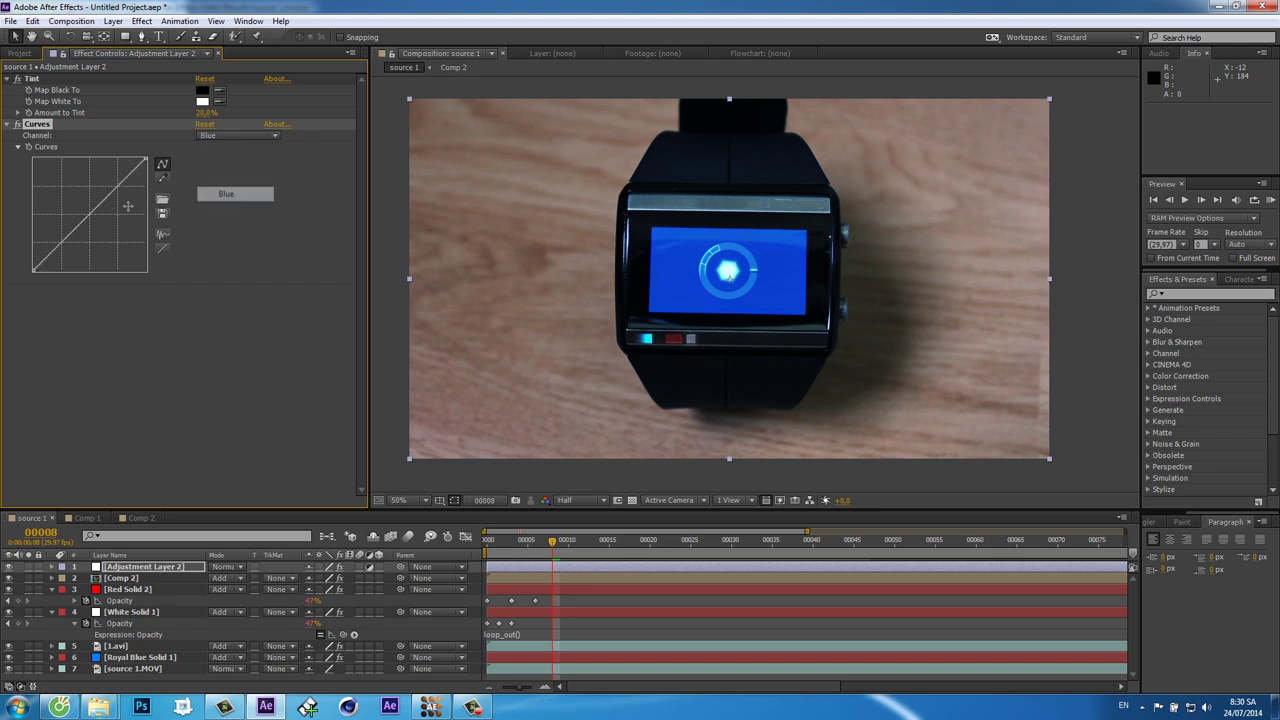
click(97, 217)
drag(97, 217, 97, 215)
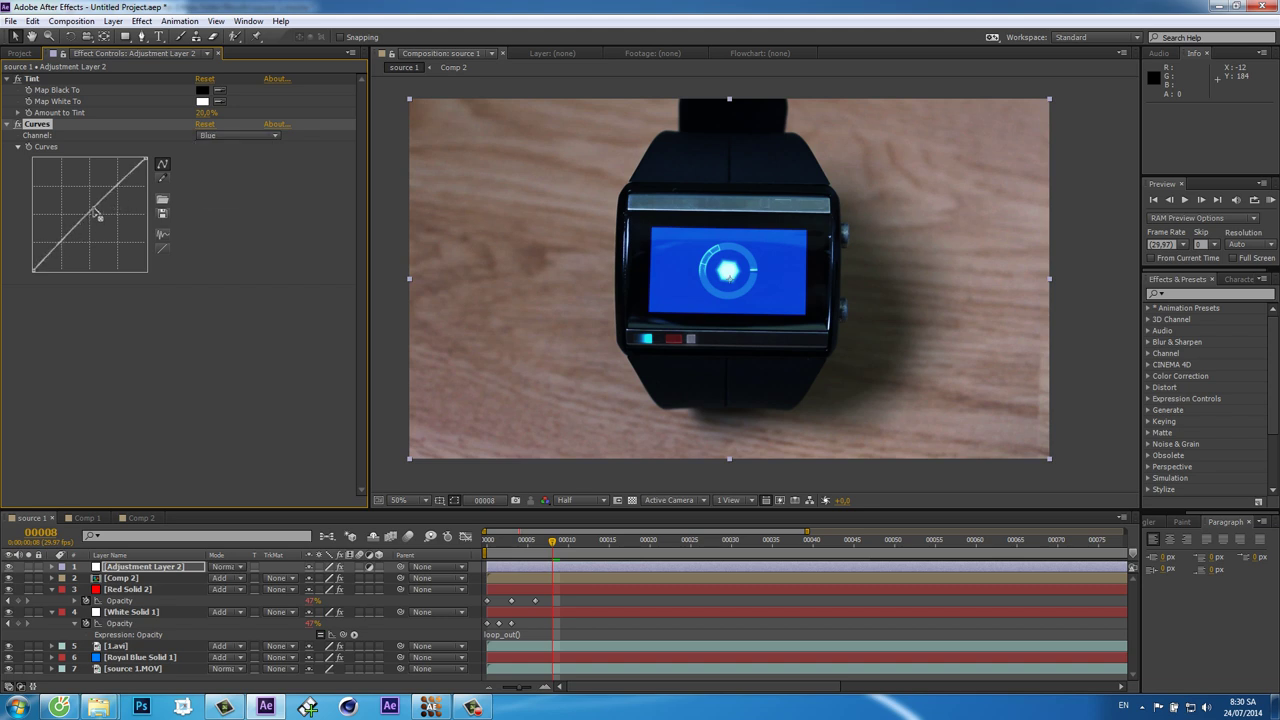
click(17, 125)
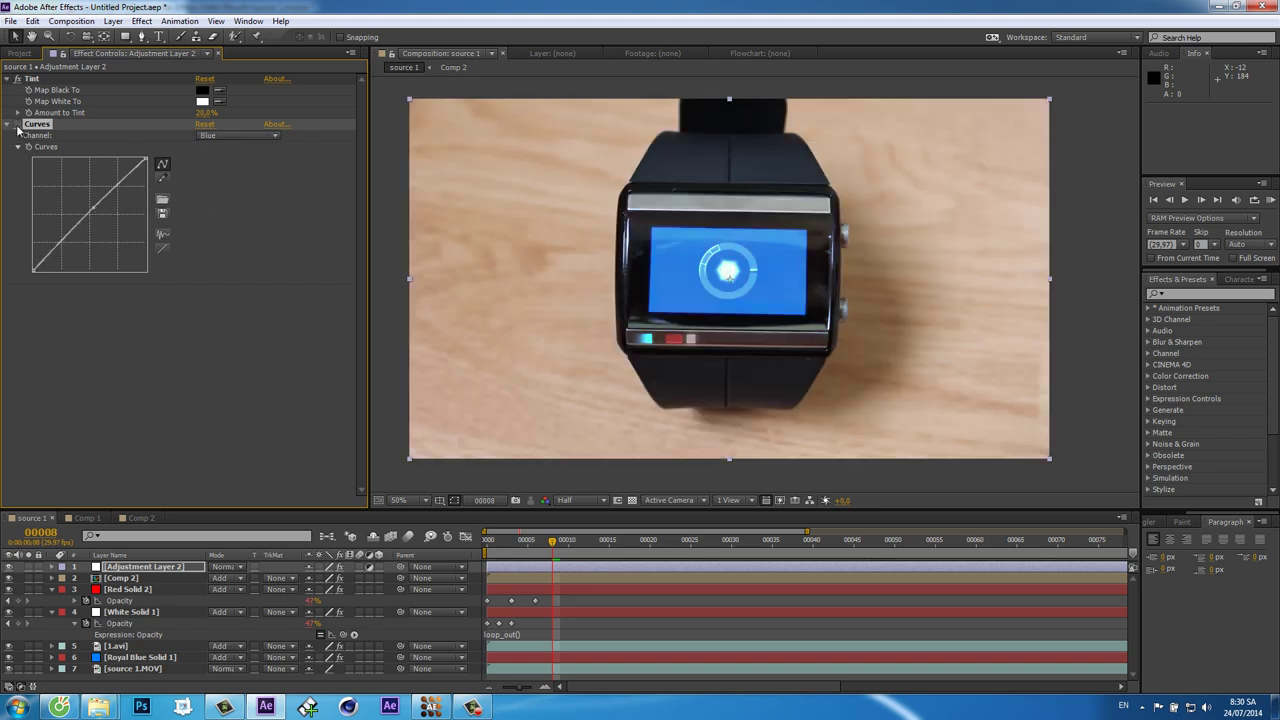
click(17, 125)
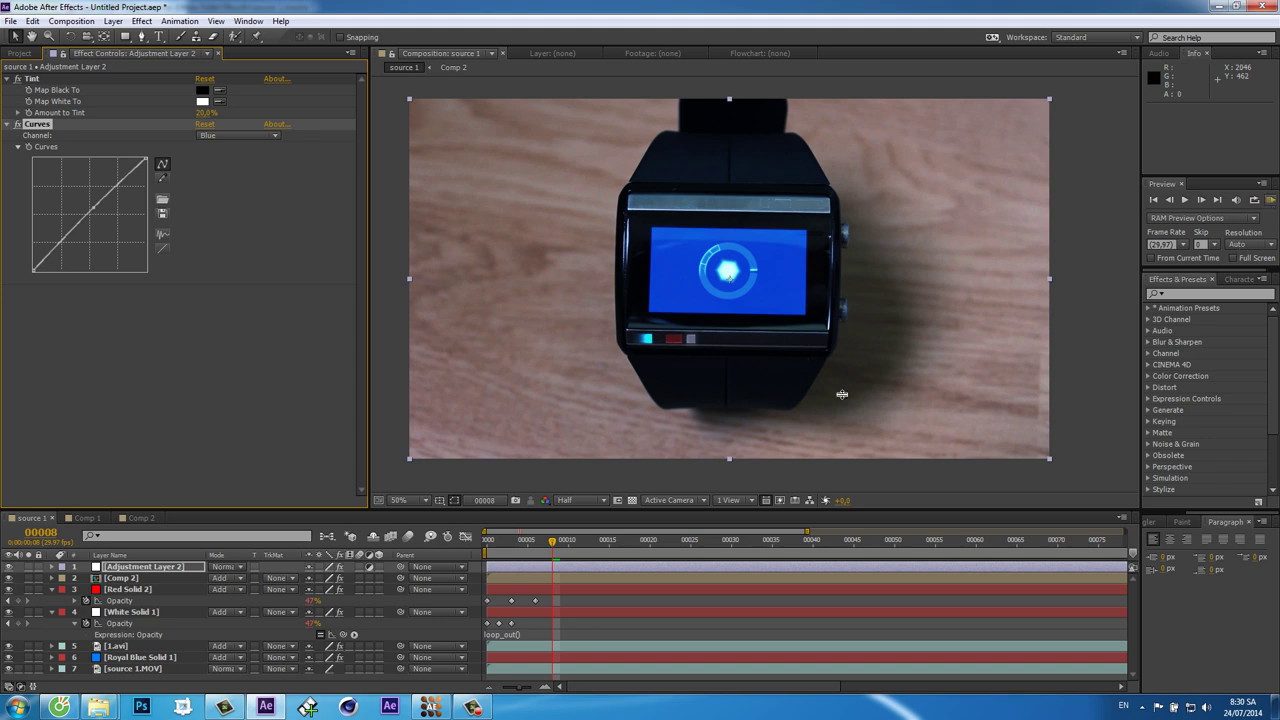
click(1271, 201)
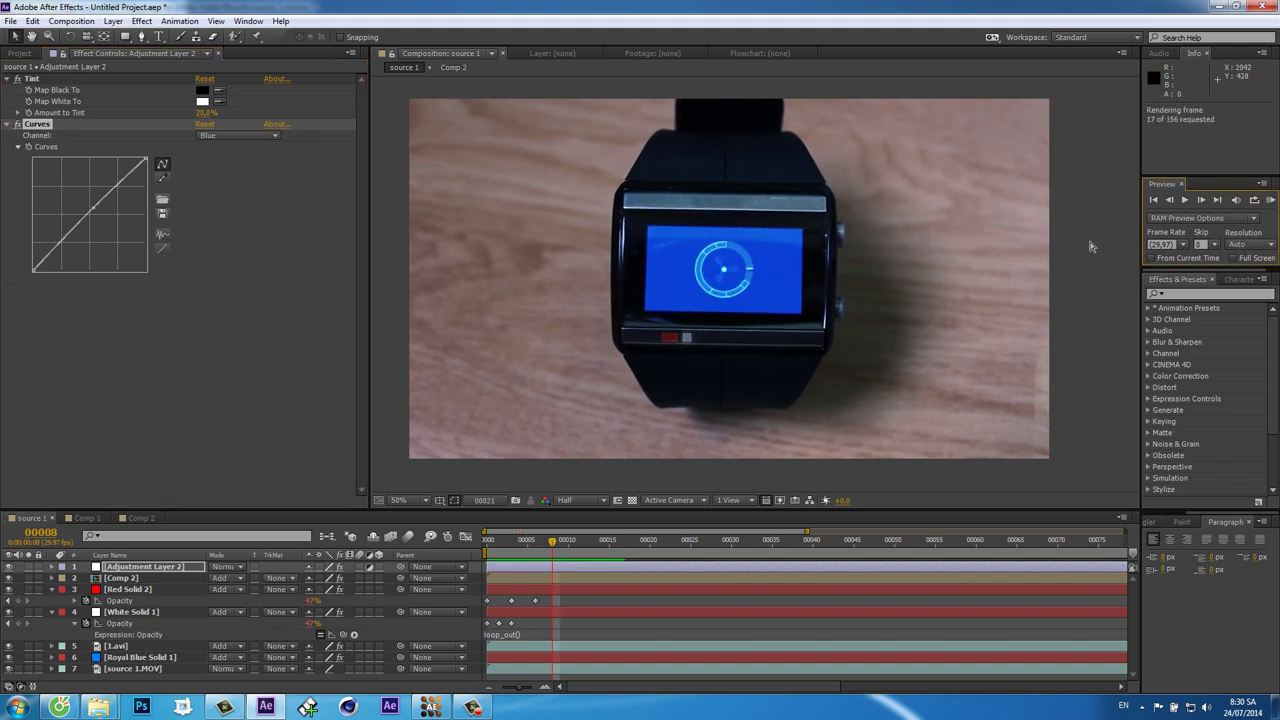